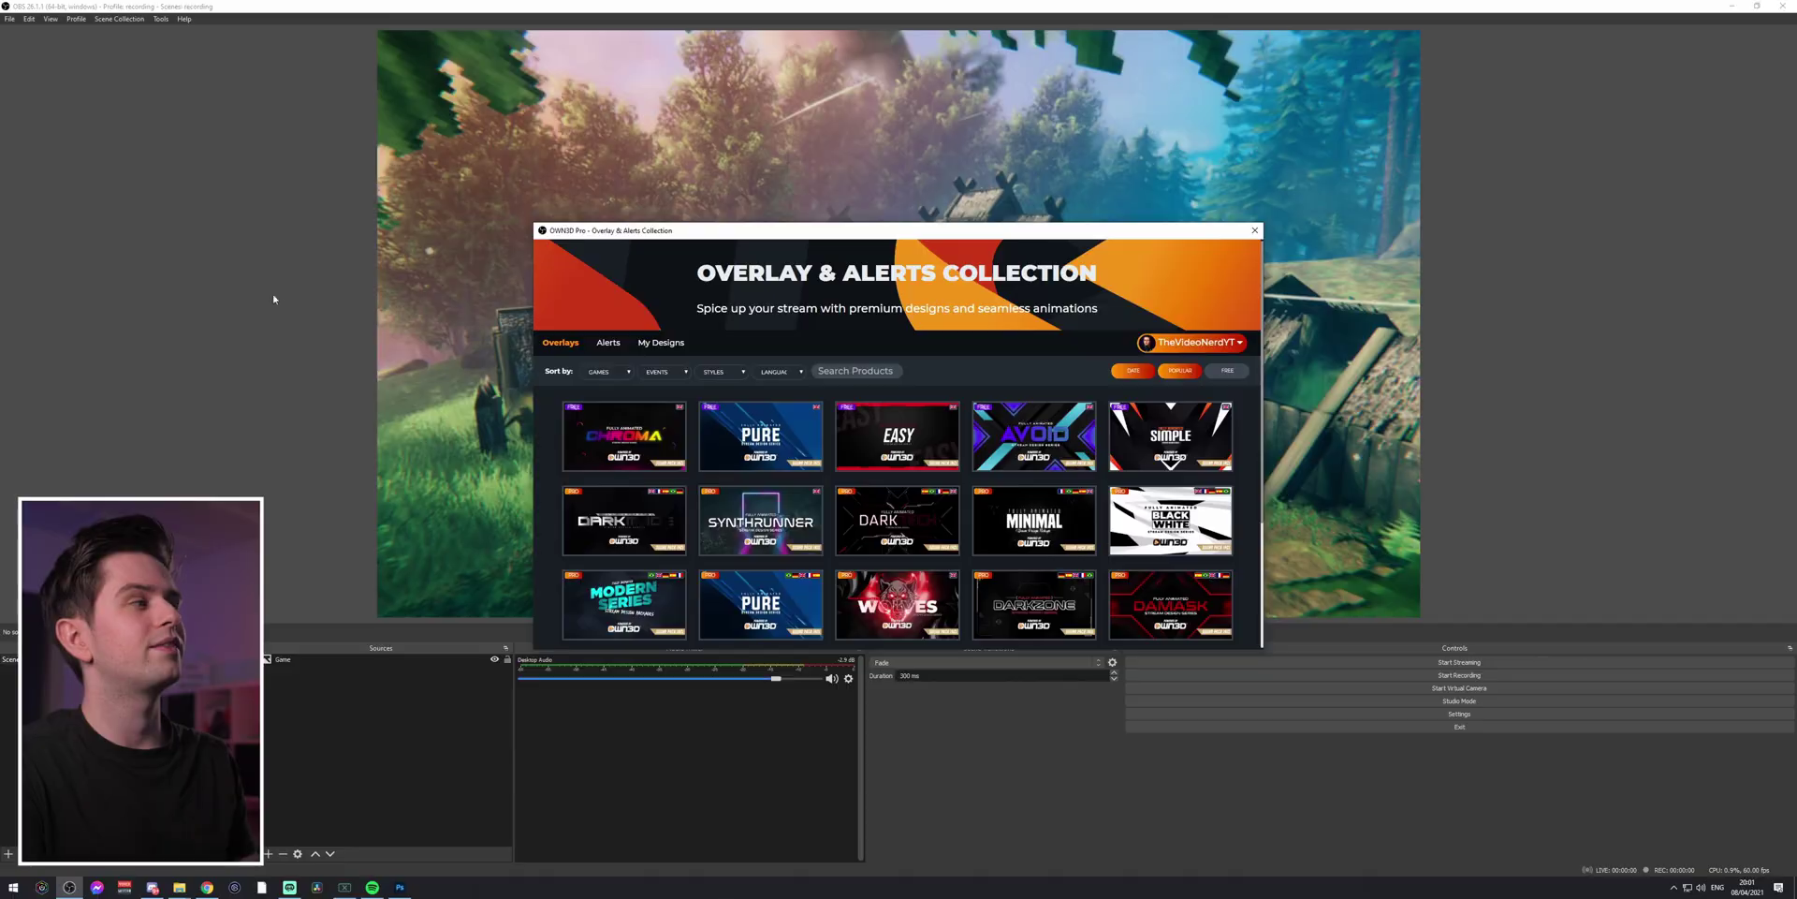
- Scroll through the grid of overlay designs in the OWN3D Pro Overlay & Alerts Collection
scroll(1165, 547, "down", 2)
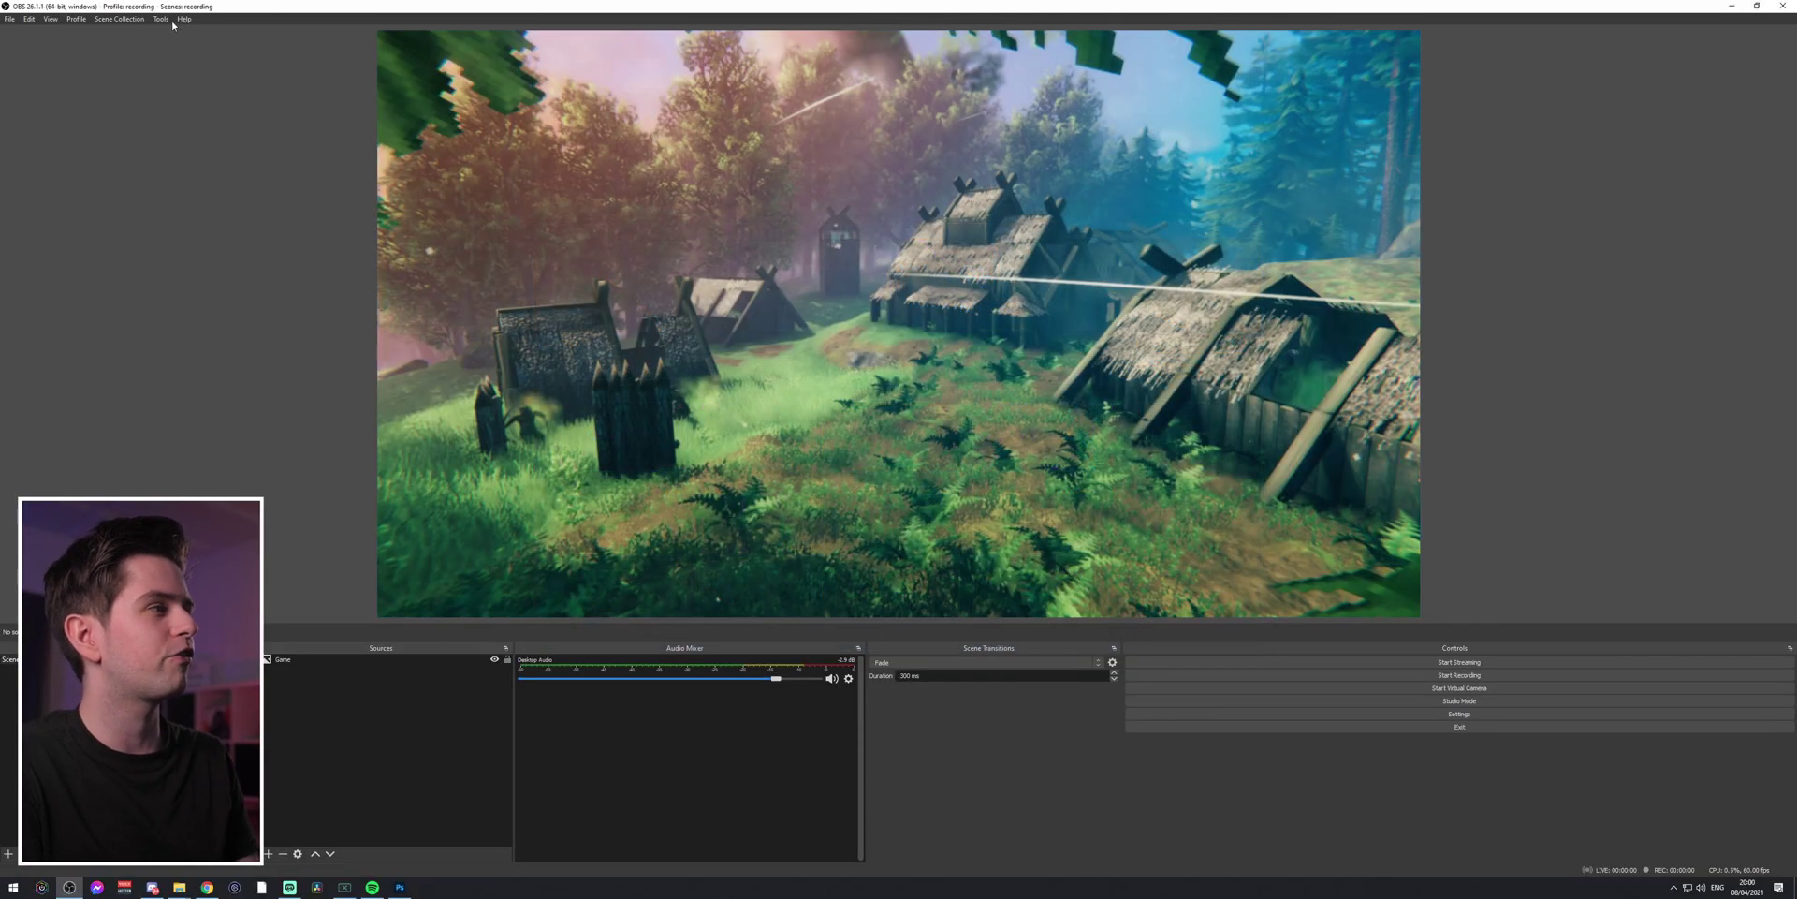
- Install the free AVOID design from Tools > OWN3D Pro and switch to its Live scene
left_click(165, 20)
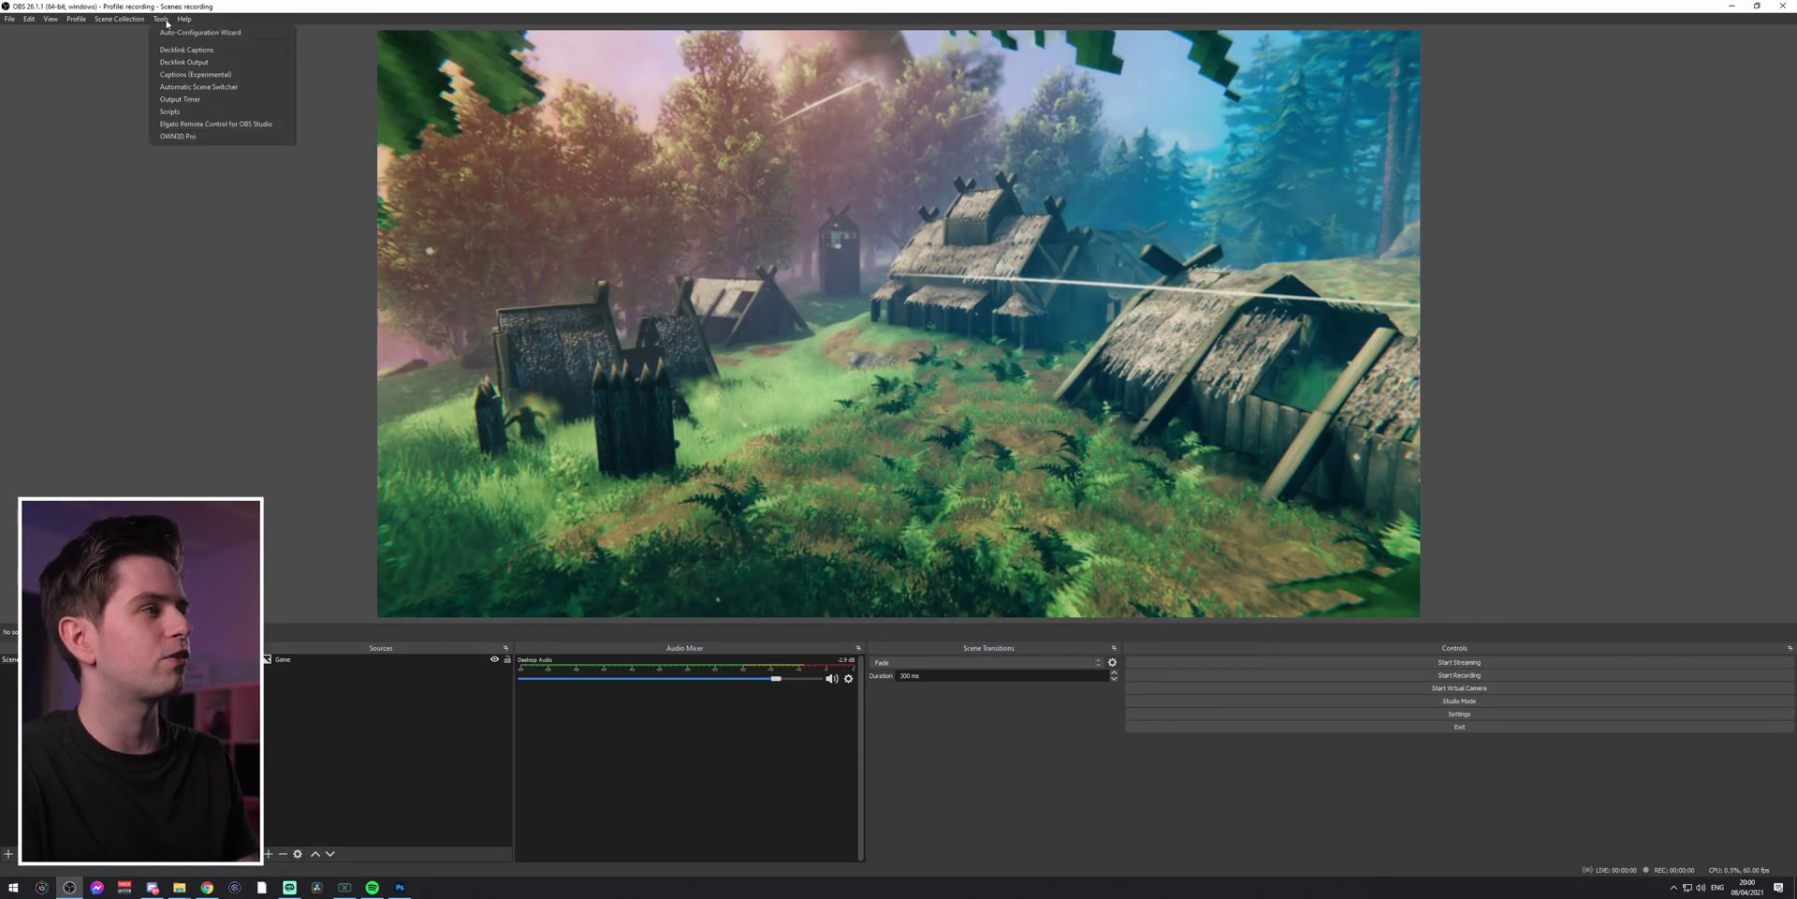
left_click(192, 137)
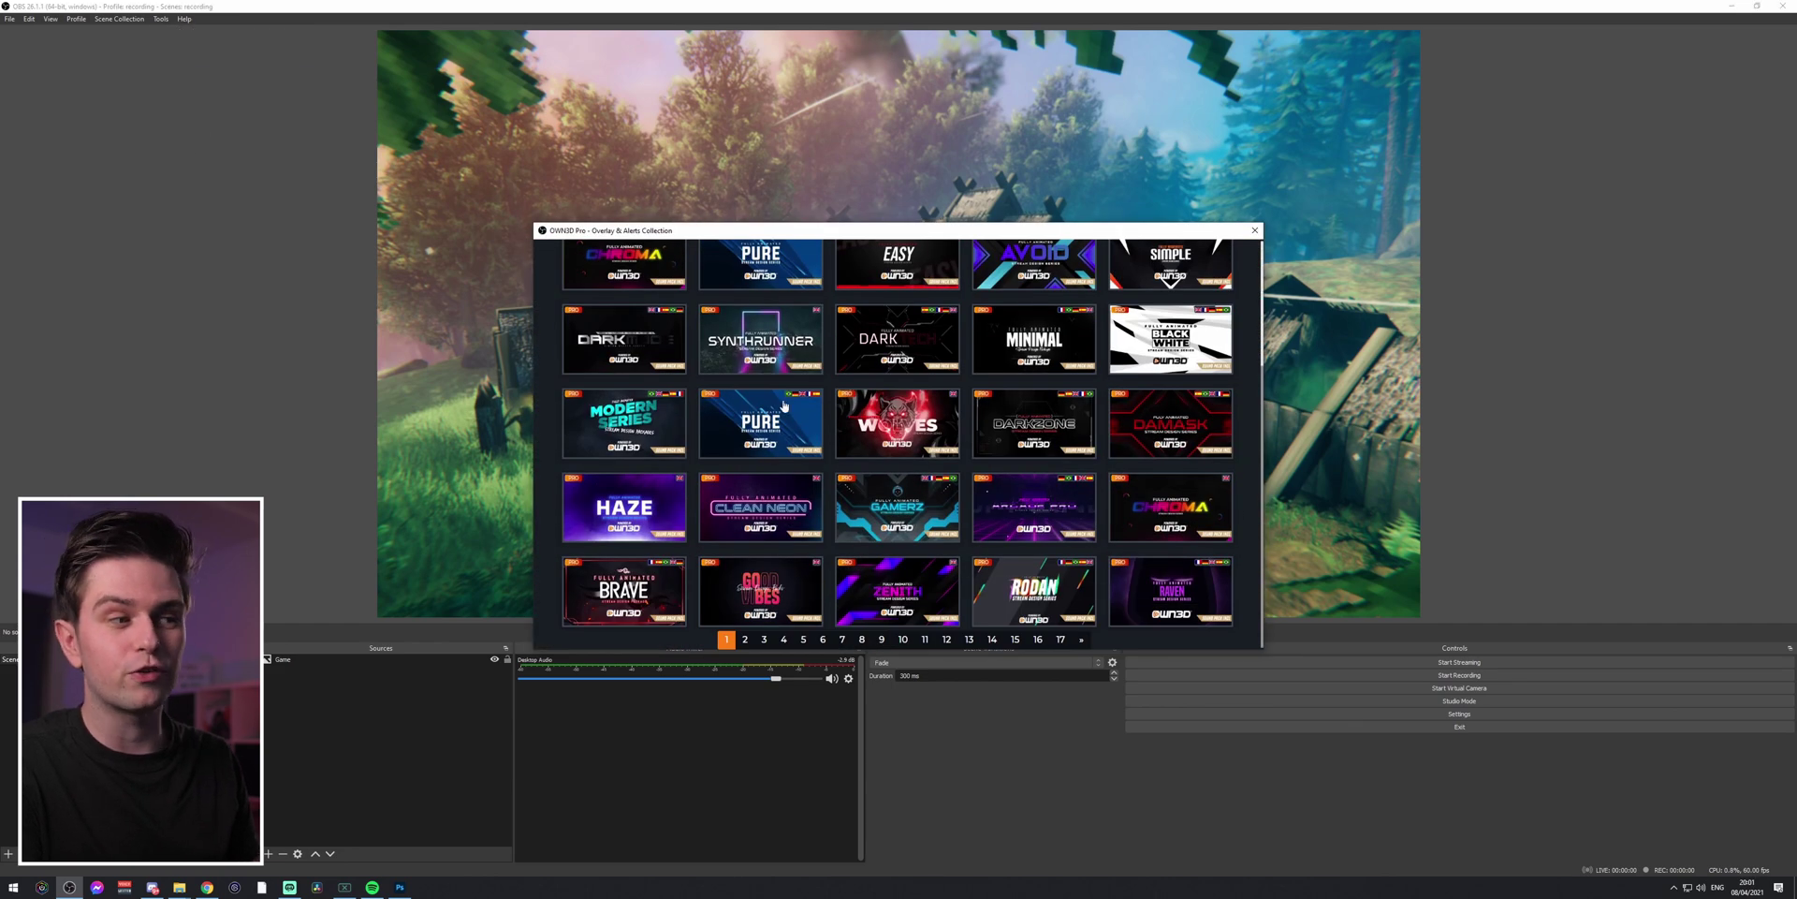
scroll(784, 405, "up", 3)
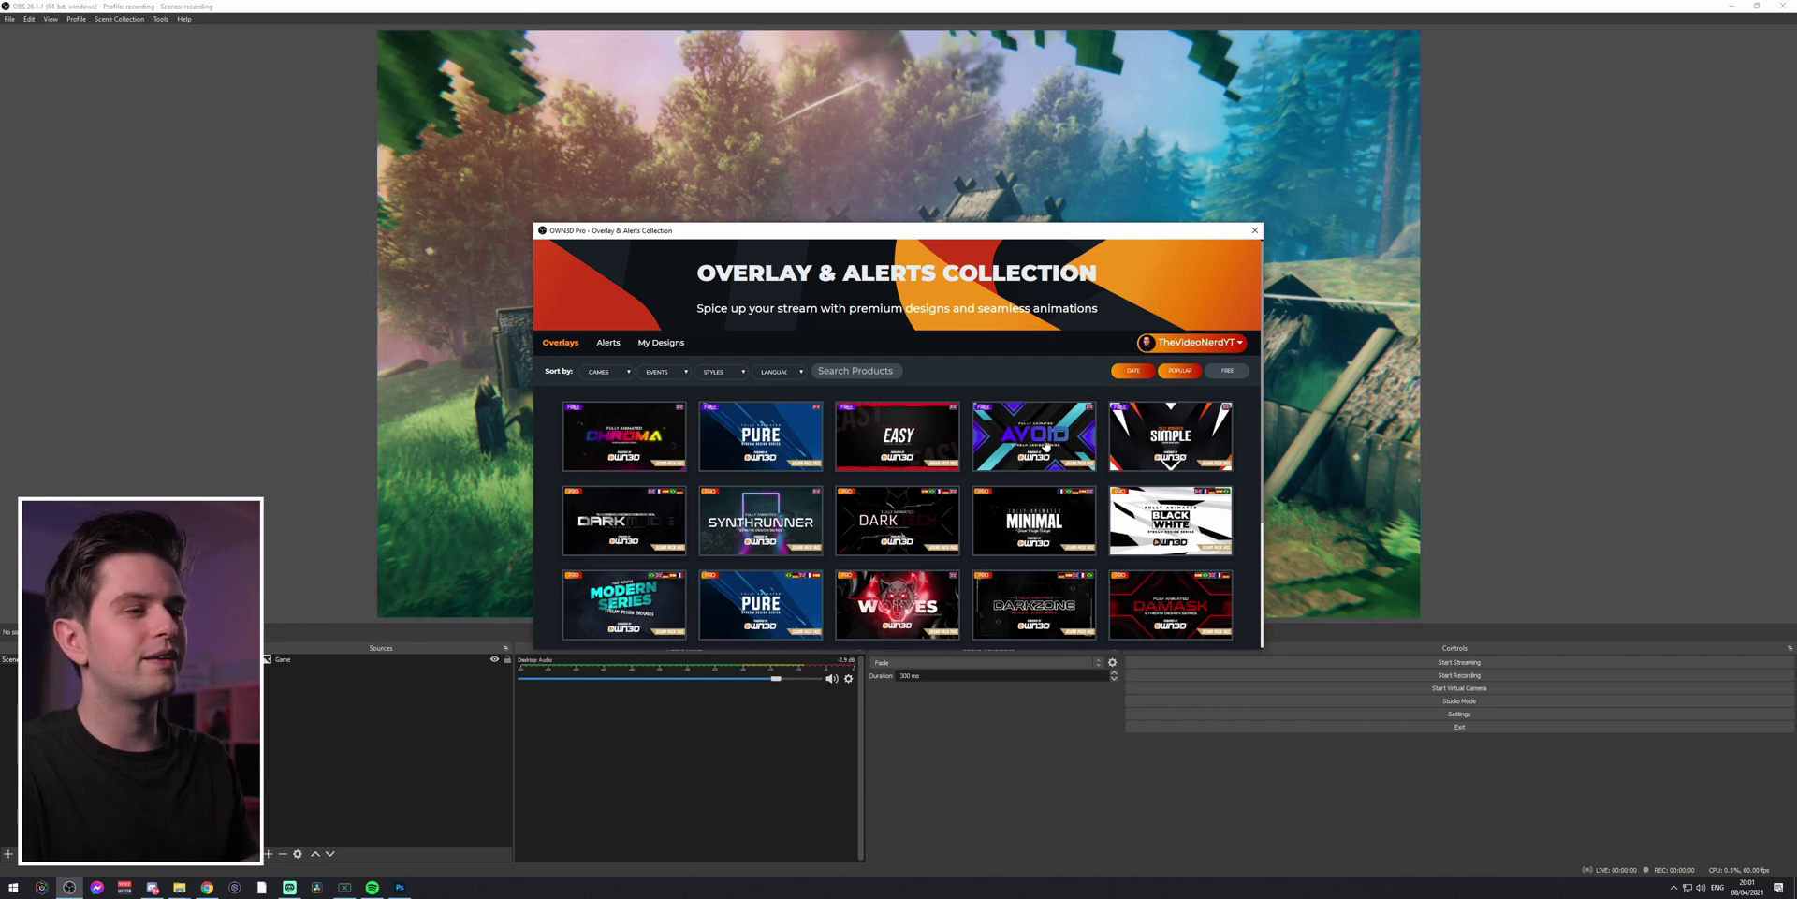
left_click(1046, 446)
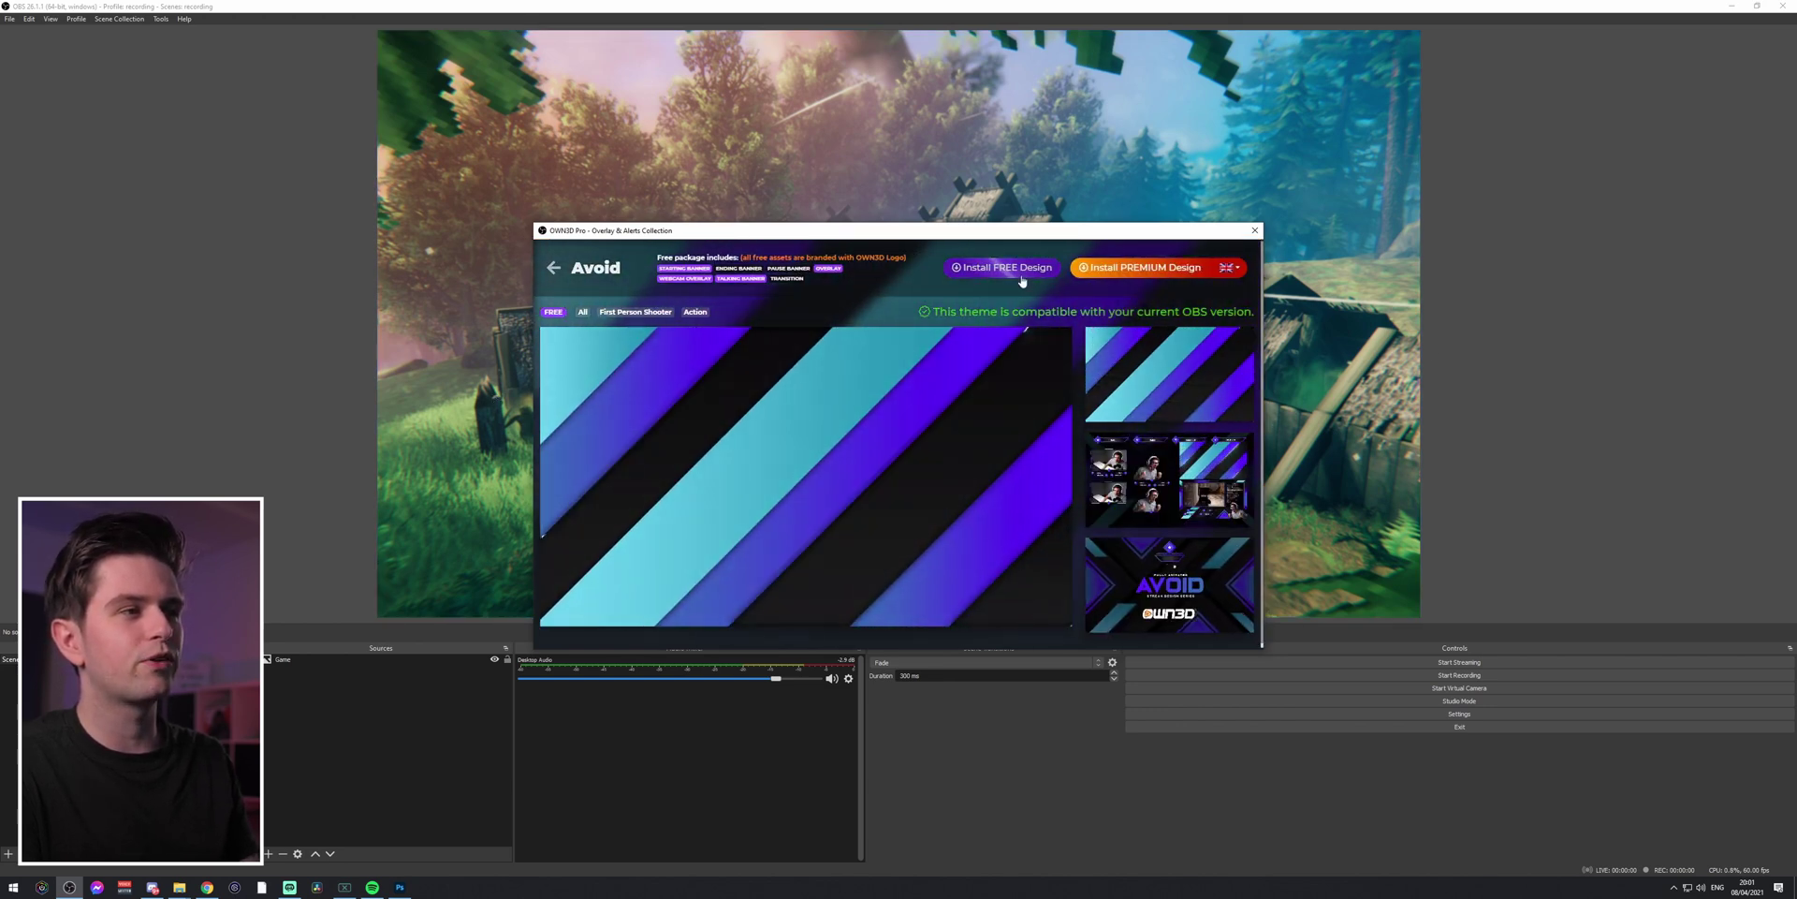
left_click(1019, 268)
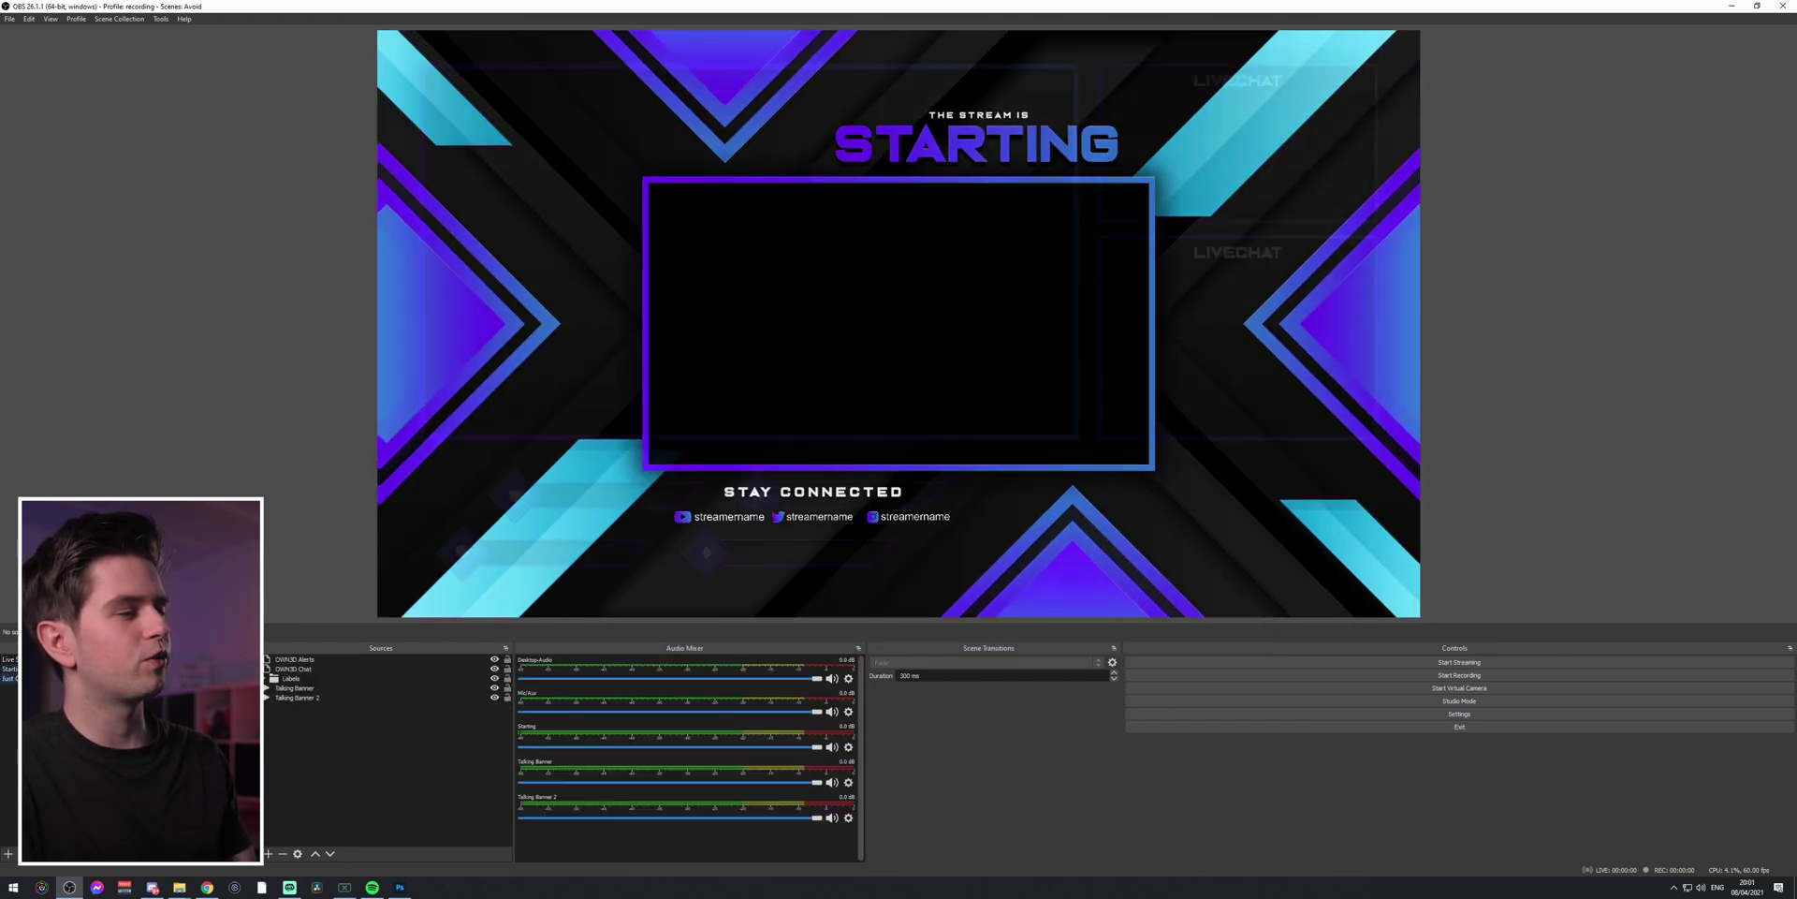
left_click(7, 659)
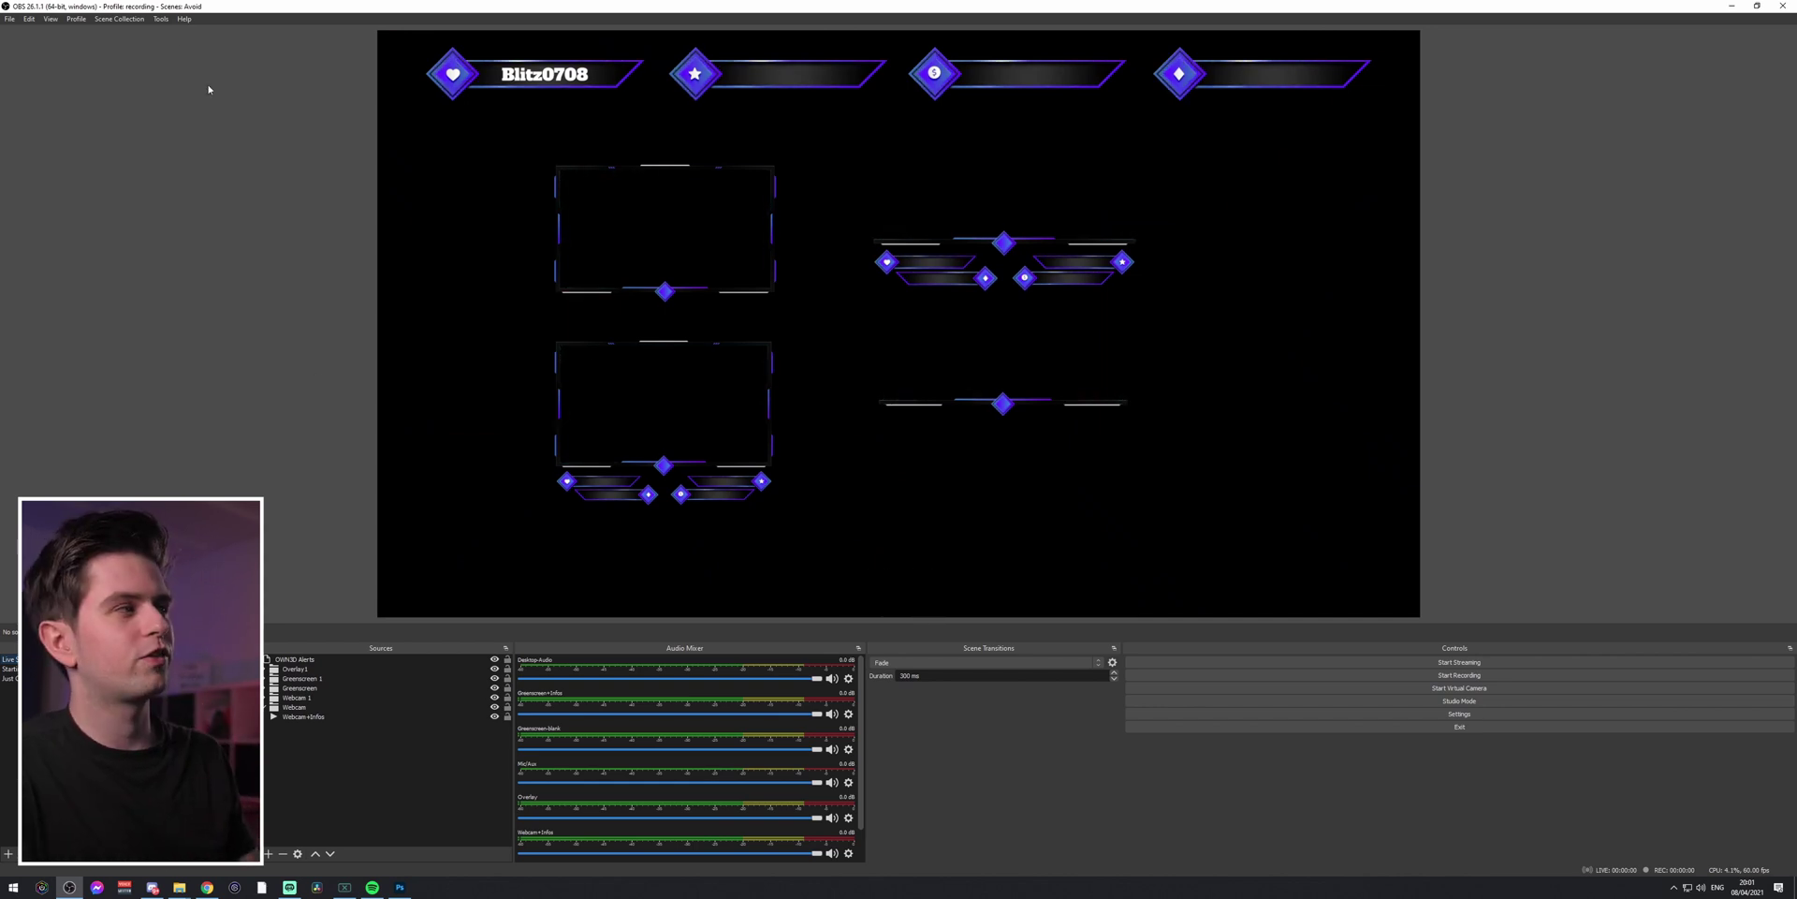
- Reopen the OWN3D Pro overlay collection and scroll through the overlay grid
left_click(165, 20)
left_click(216, 135)
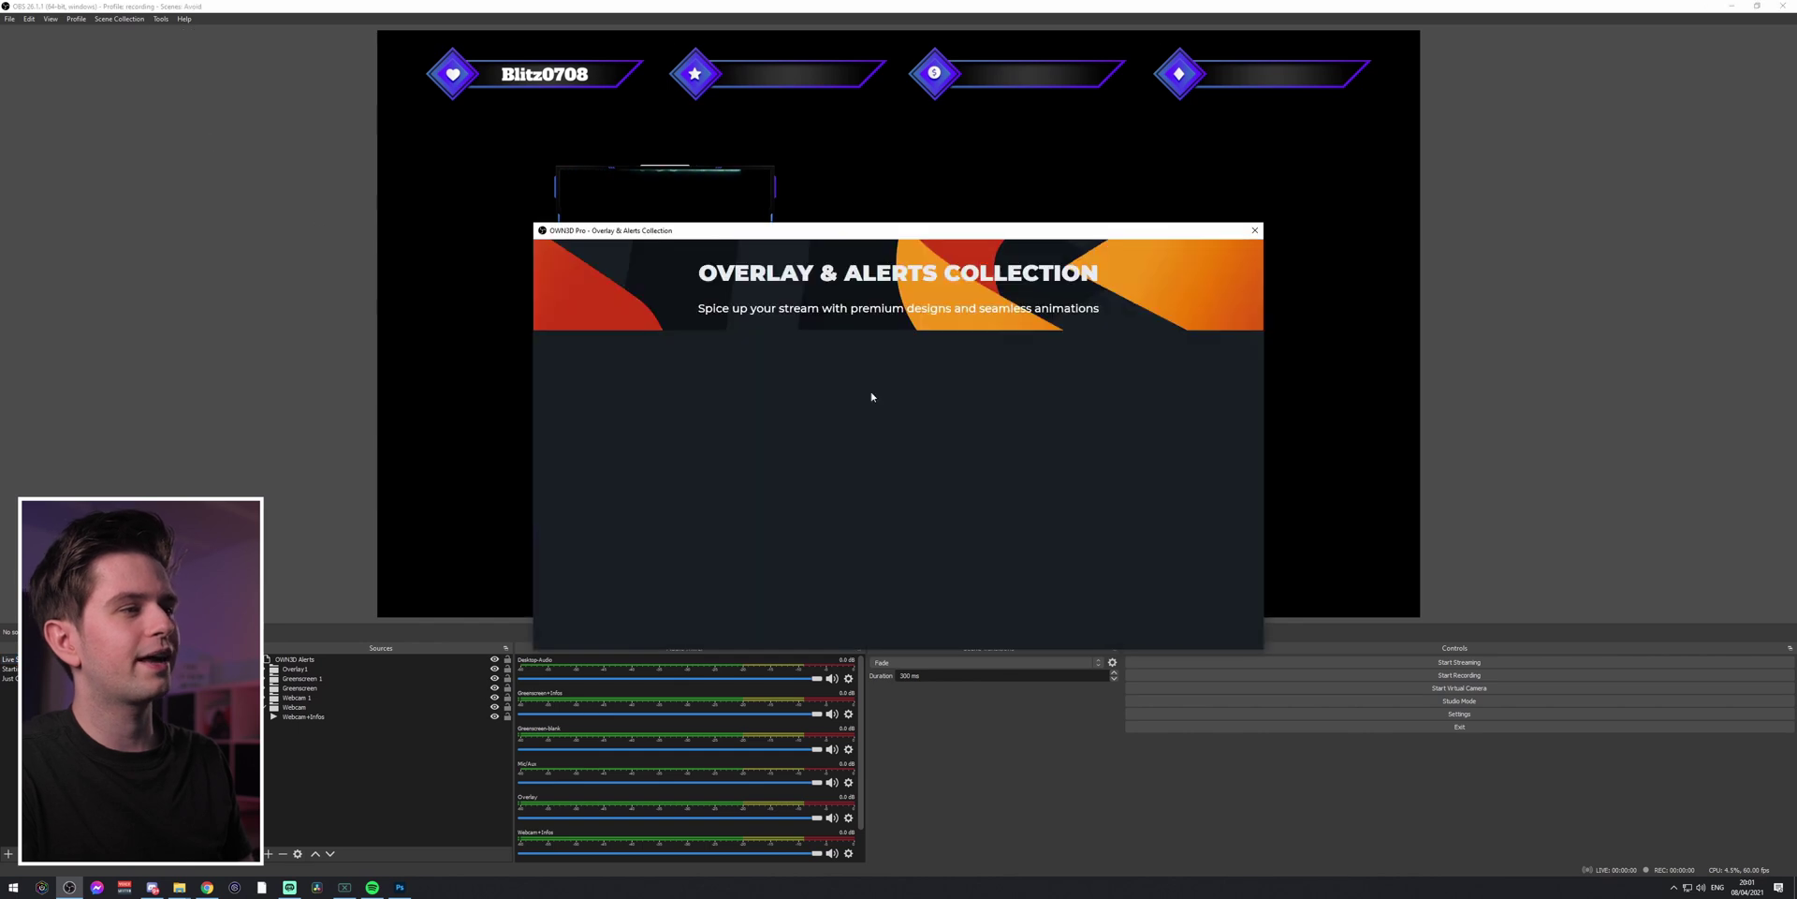
scroll(808, 336, "down", 3)
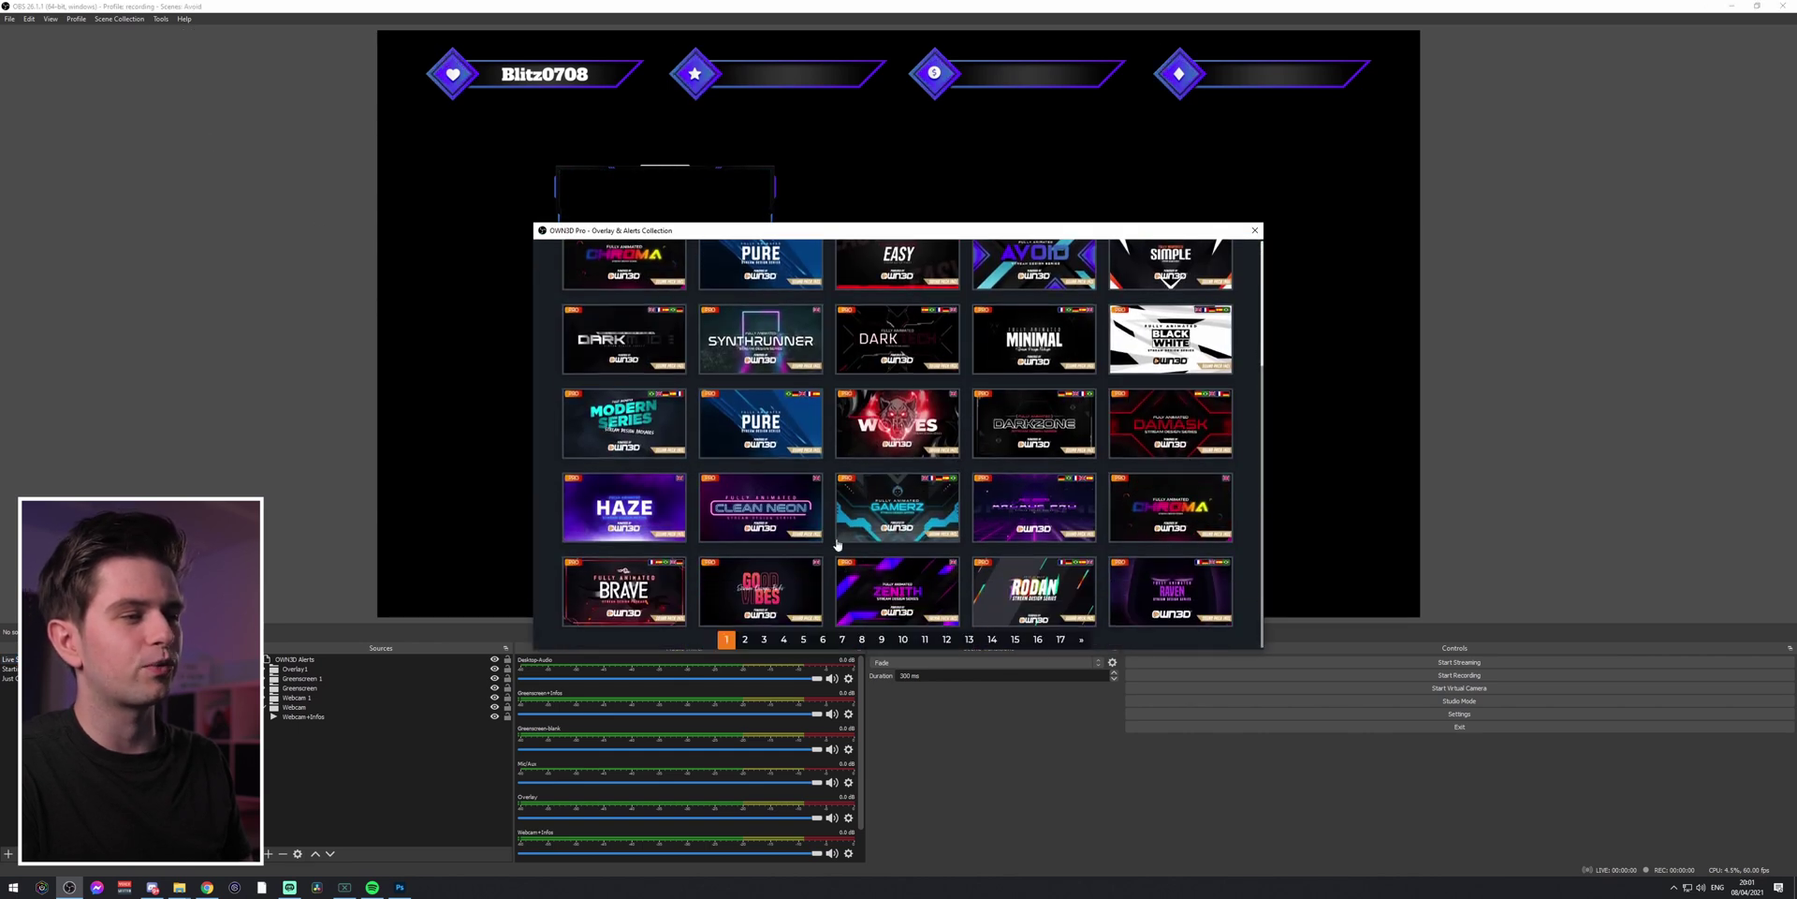
scroll(1025, 632, "up", 3)
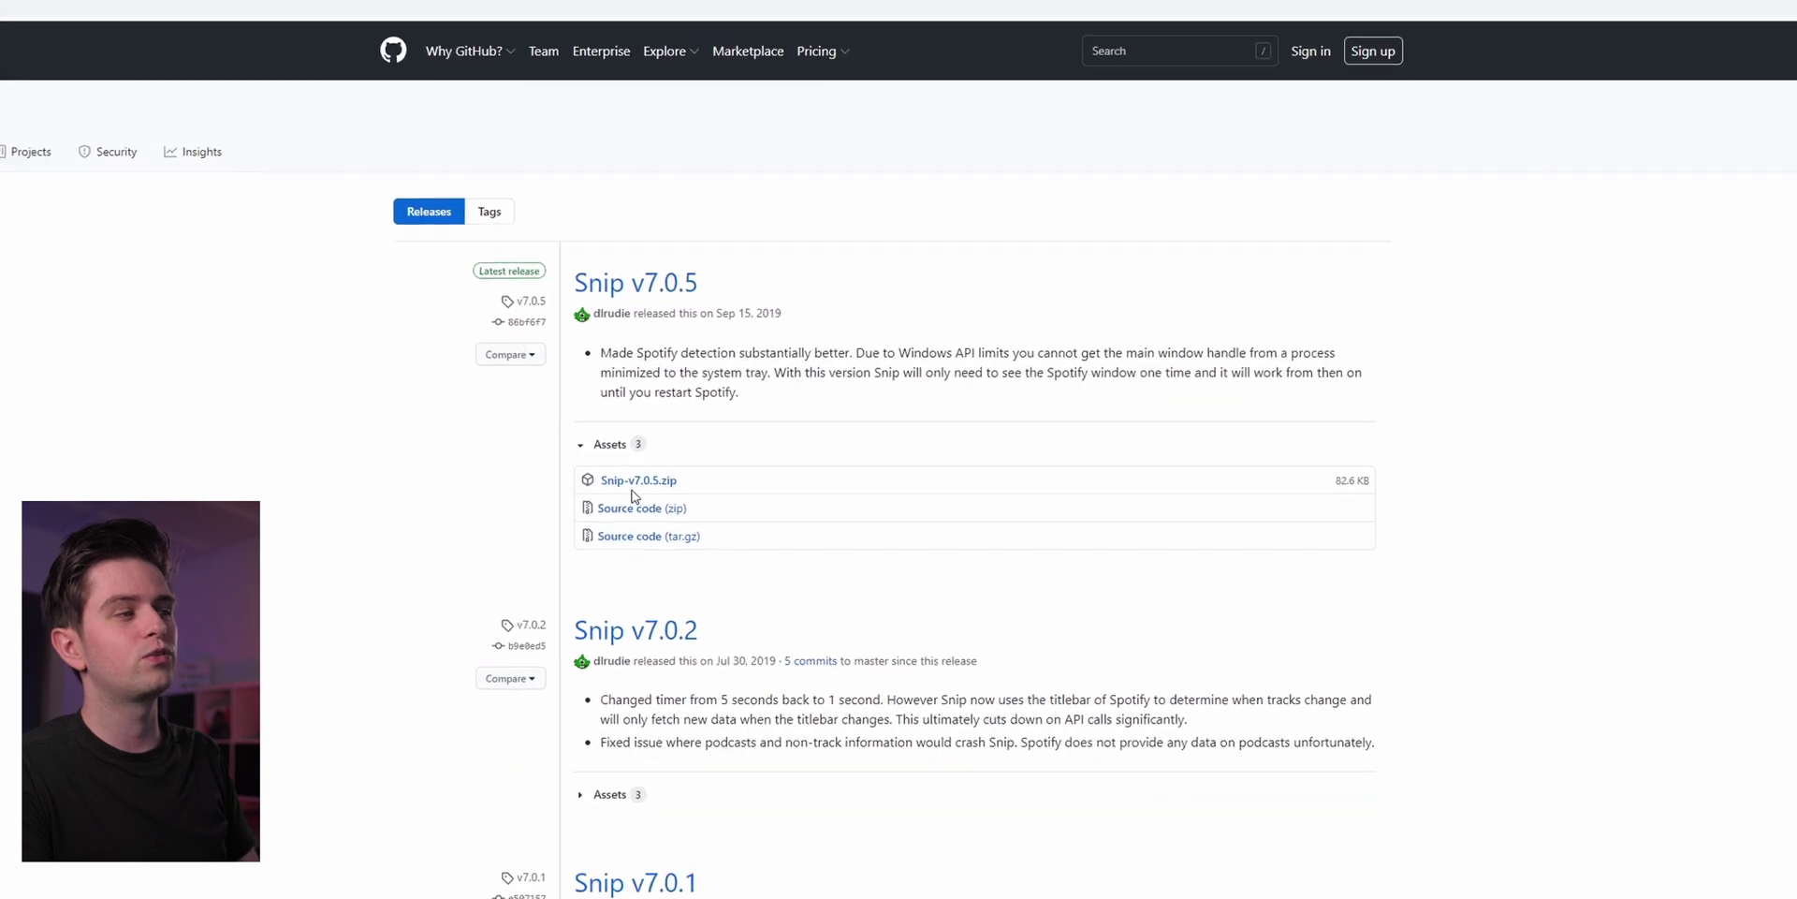
- Download Snip-v7.0.5.zip and copy it from Downloads into Documents
left_click(711, 409)
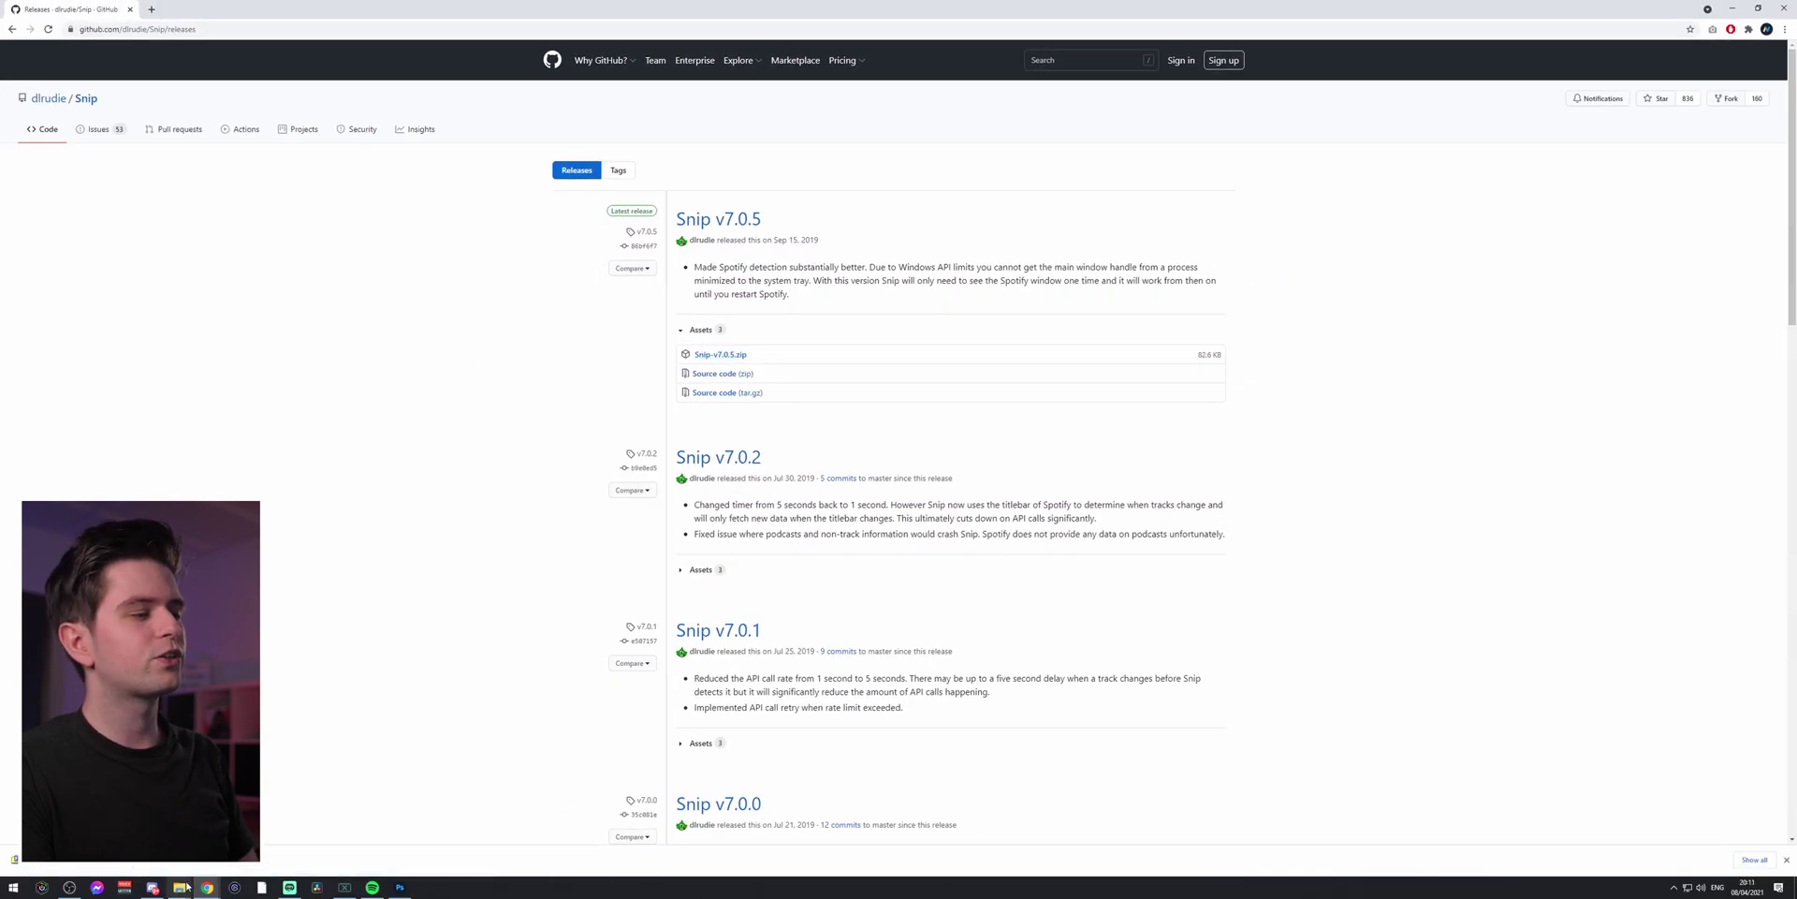
left_click(140, 813)
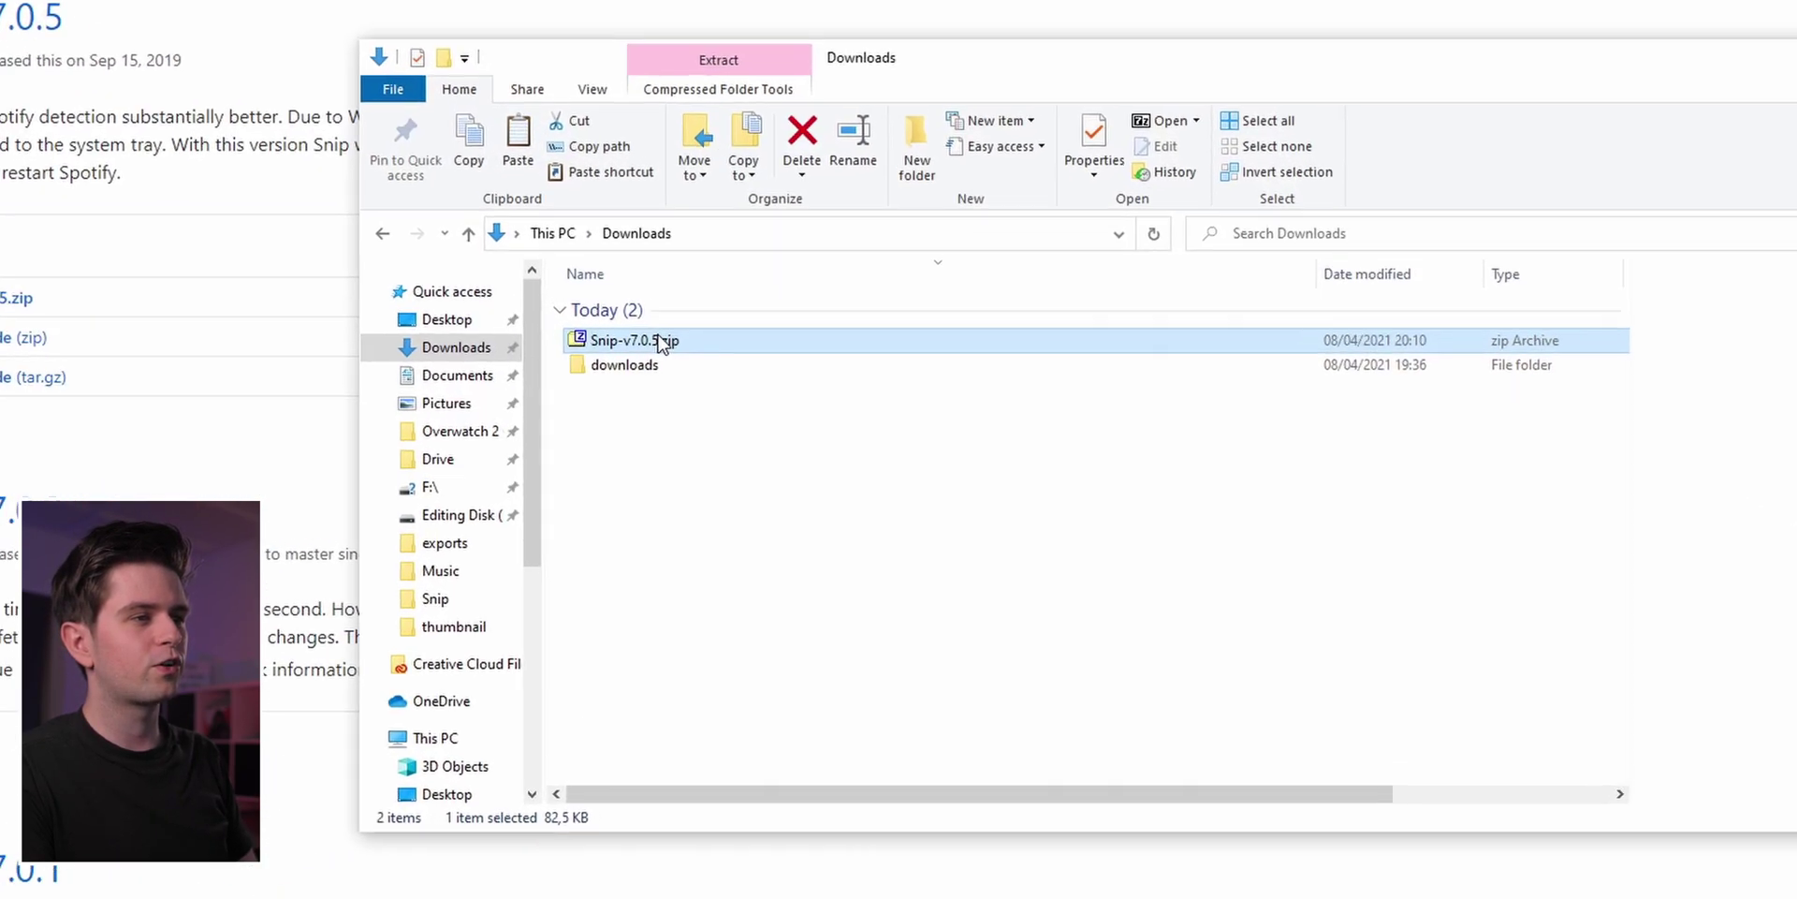
right_click(1054, 377)
left_click(721, 703)
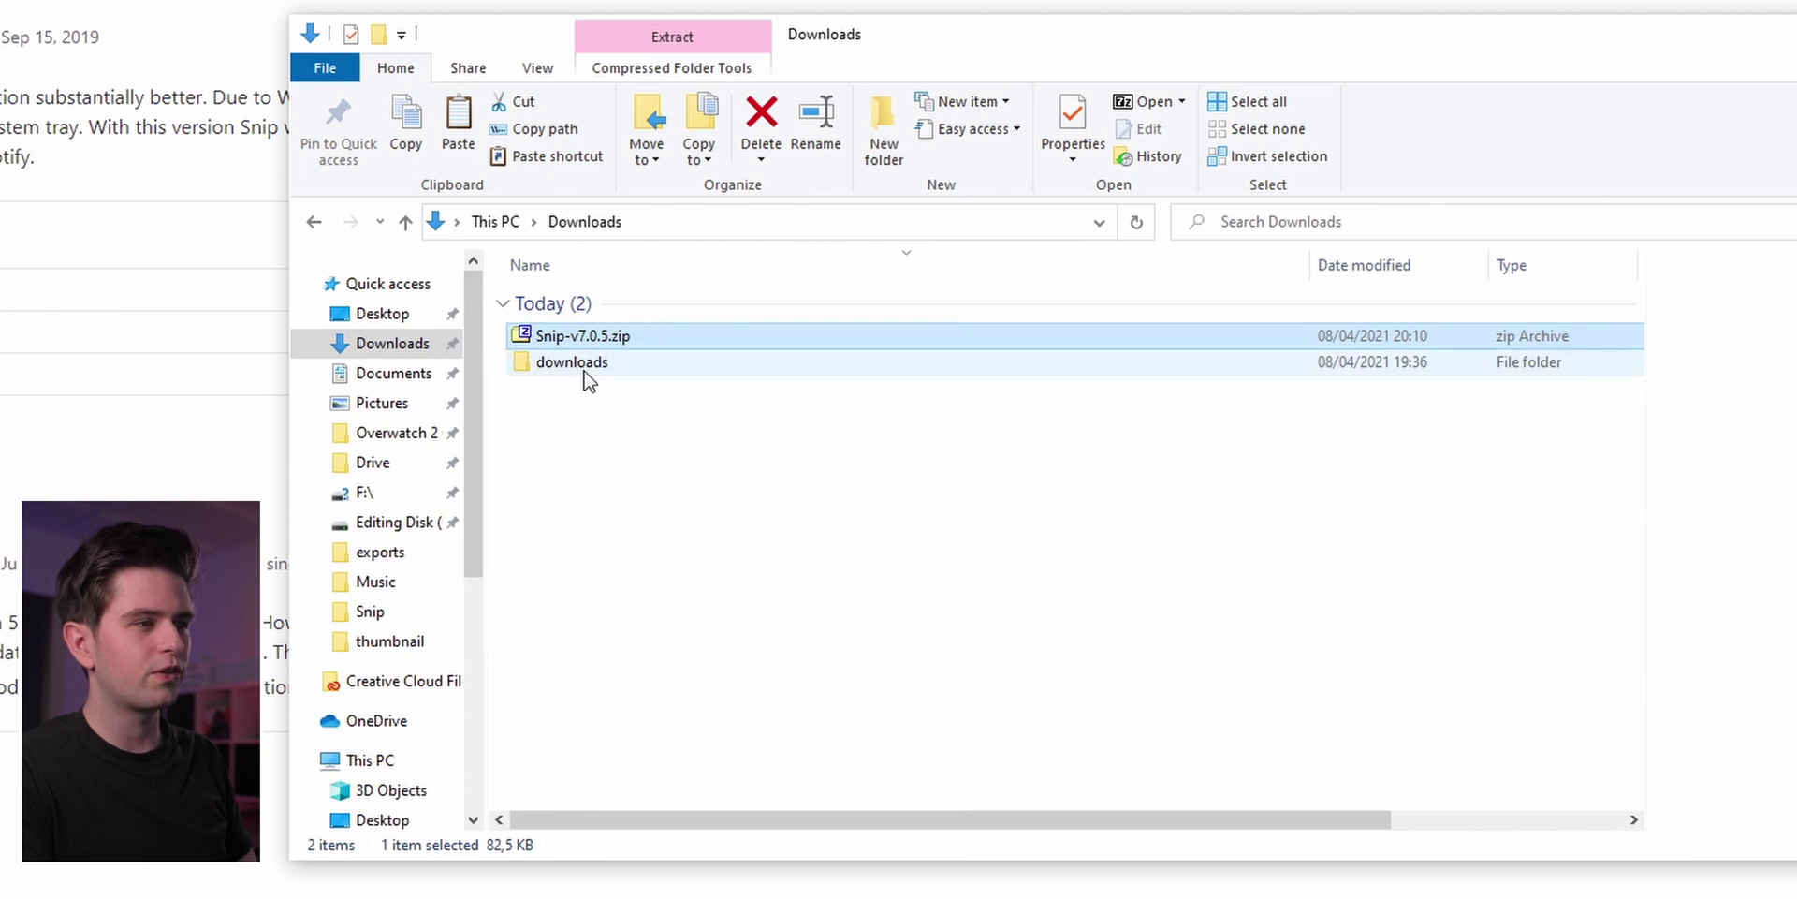
left_click(392, 373)
right_click(679, 634)
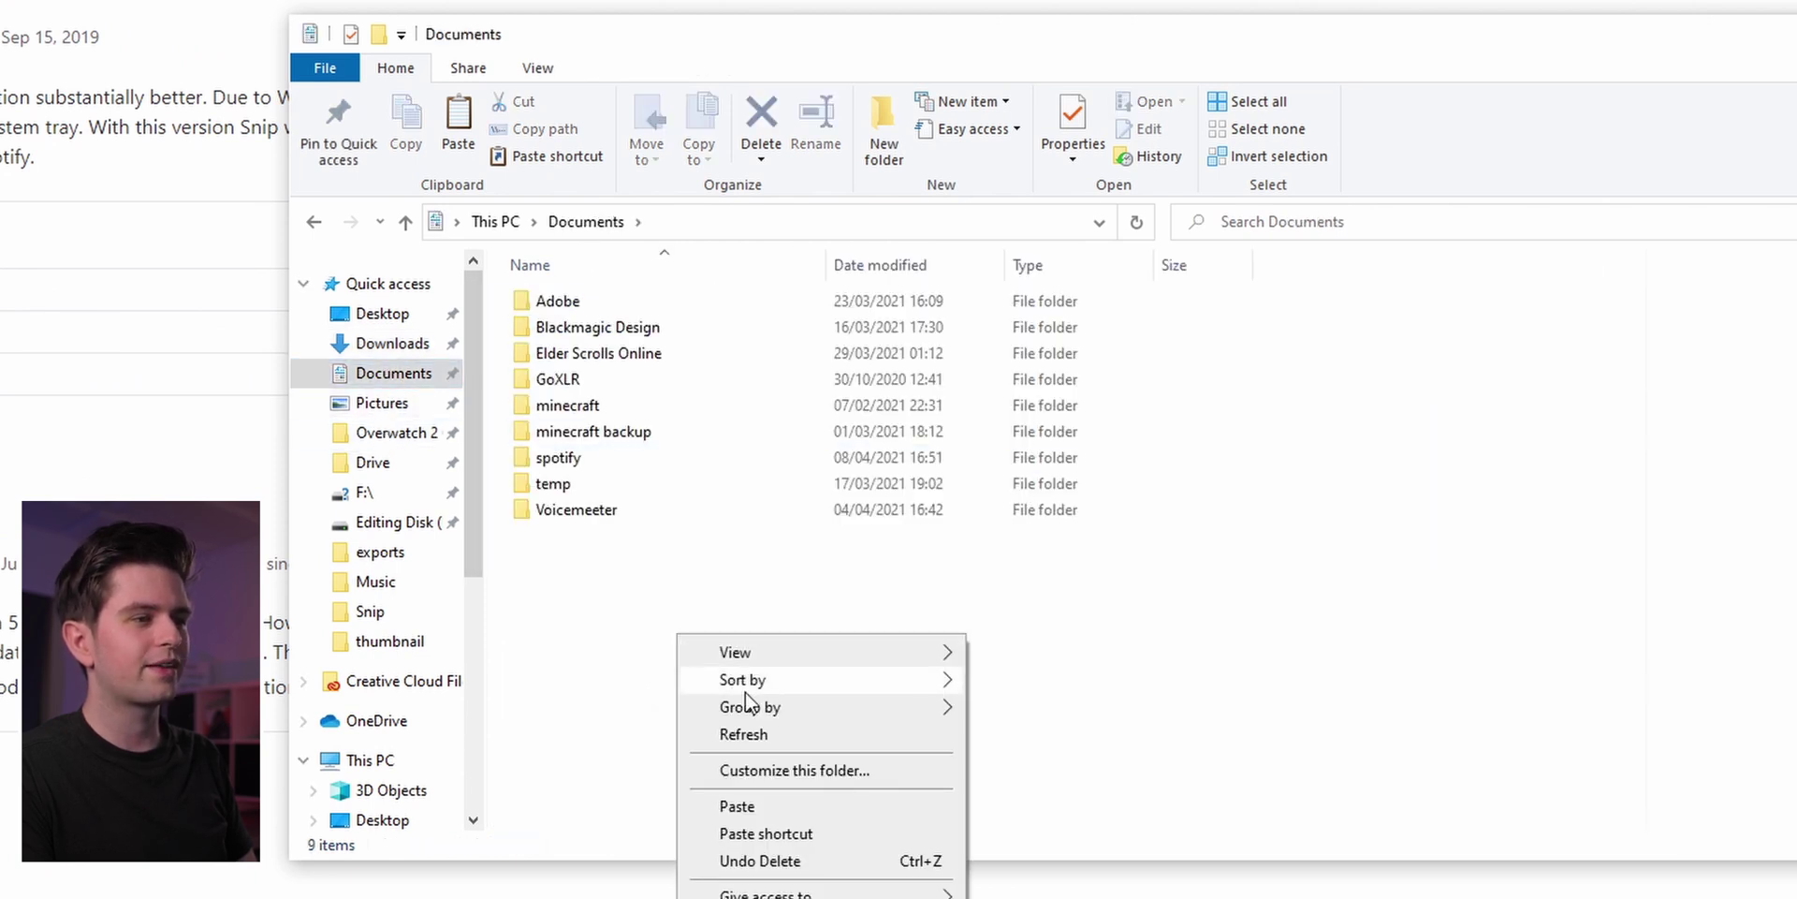
left_click(766, 816)
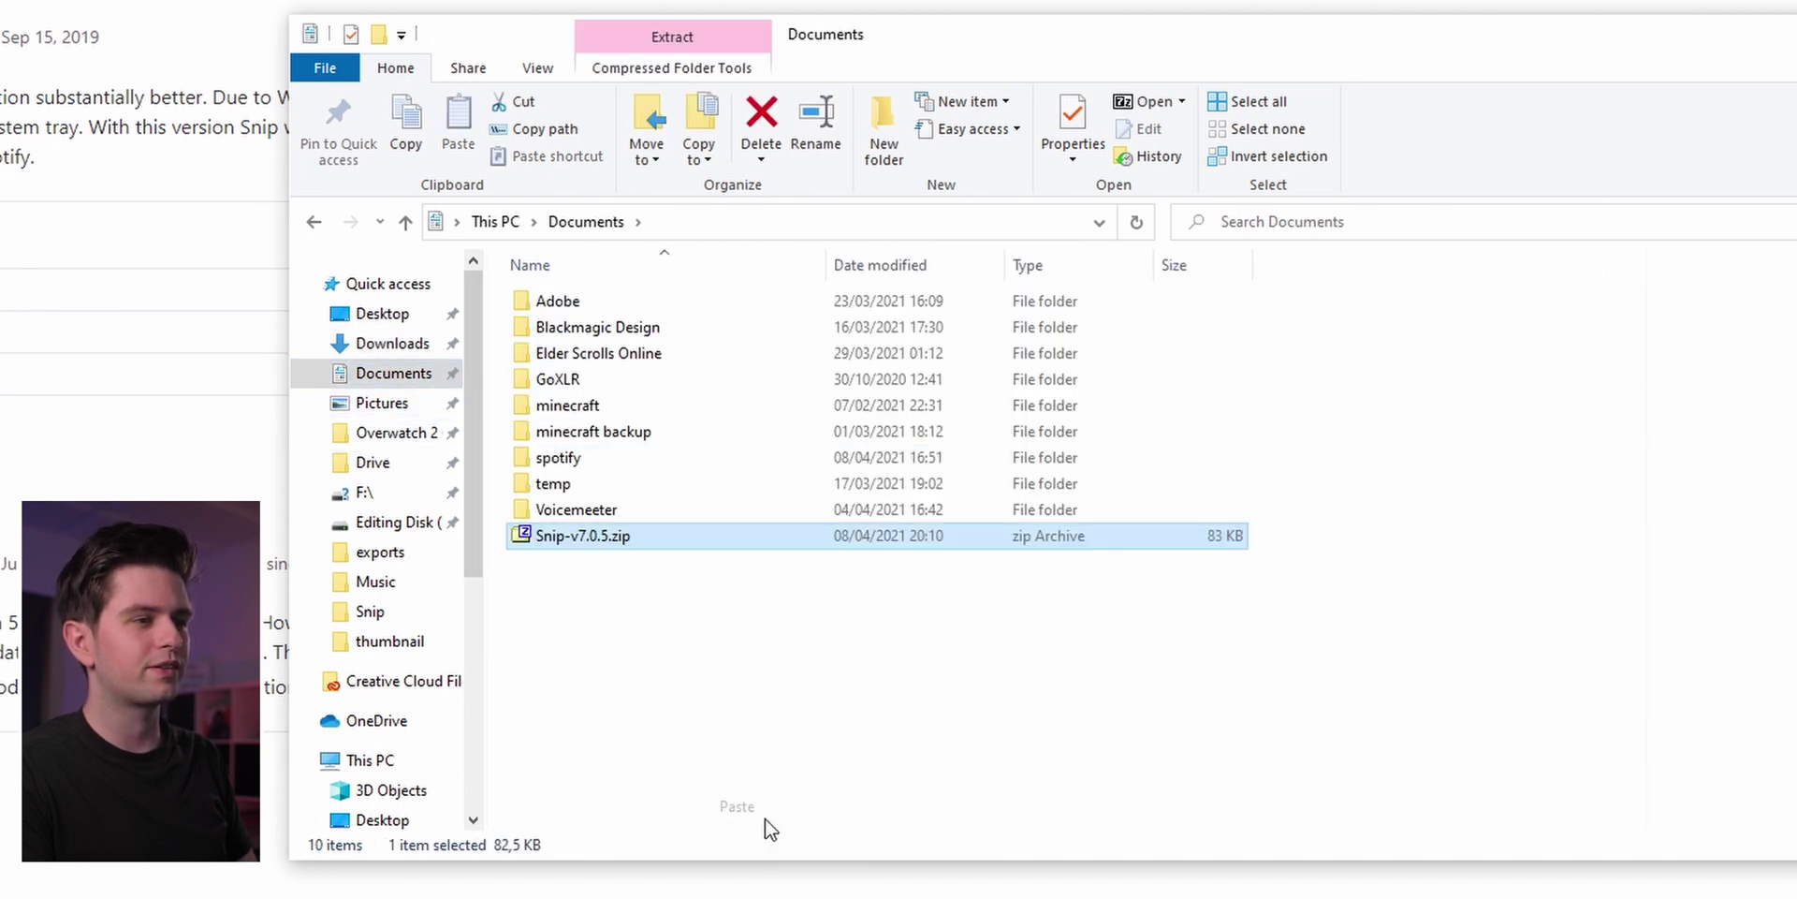
- Extract the Snip zip with 7-Zip Extract Here, delete the archive, and open the Snip folder
right_click(575, 536)
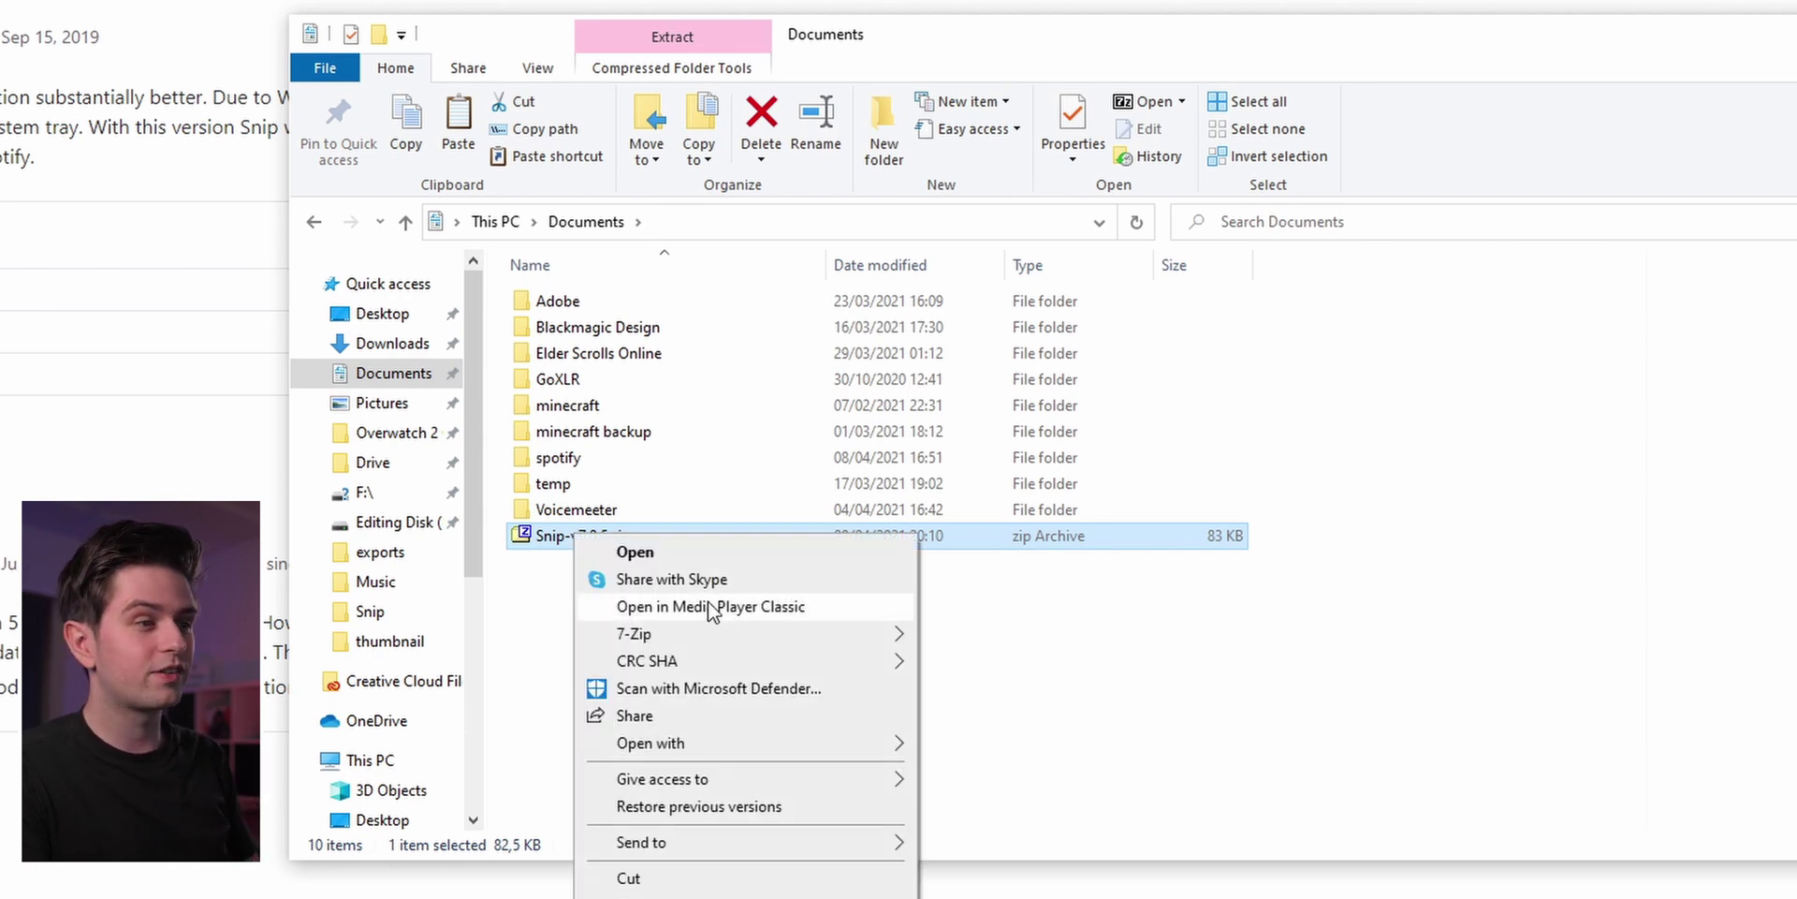
mouse_move(668, 634)
left_click(553, 529)
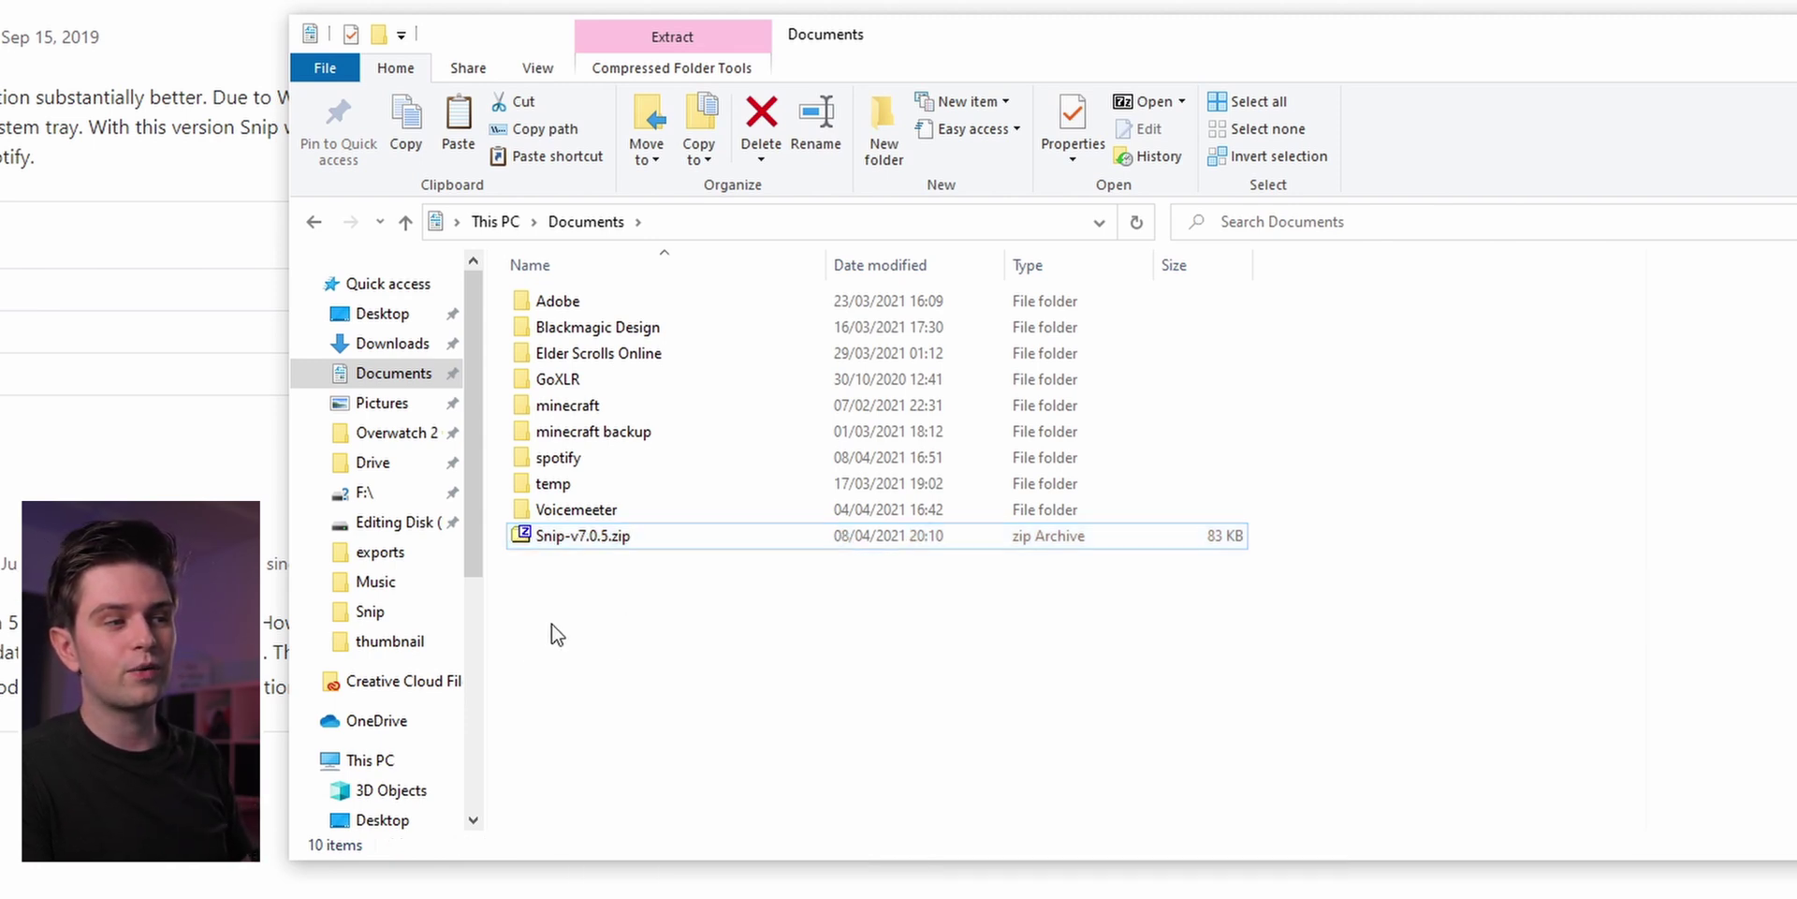
right_click(605, 541)
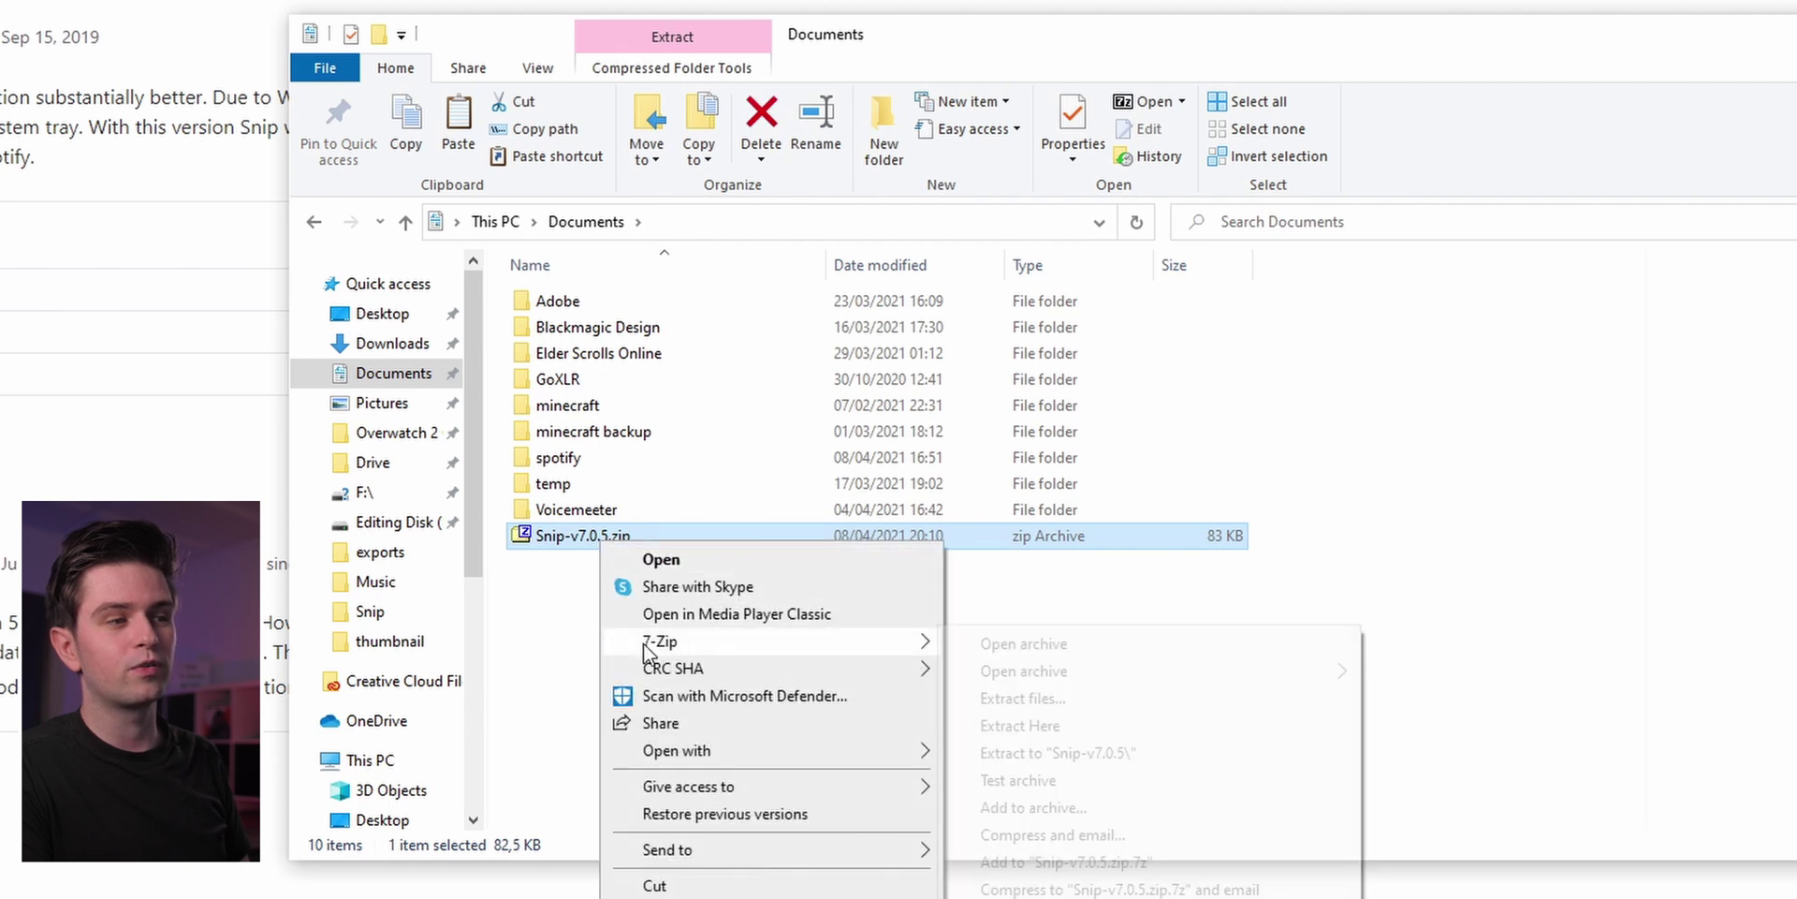
mouse_move(647, 644)
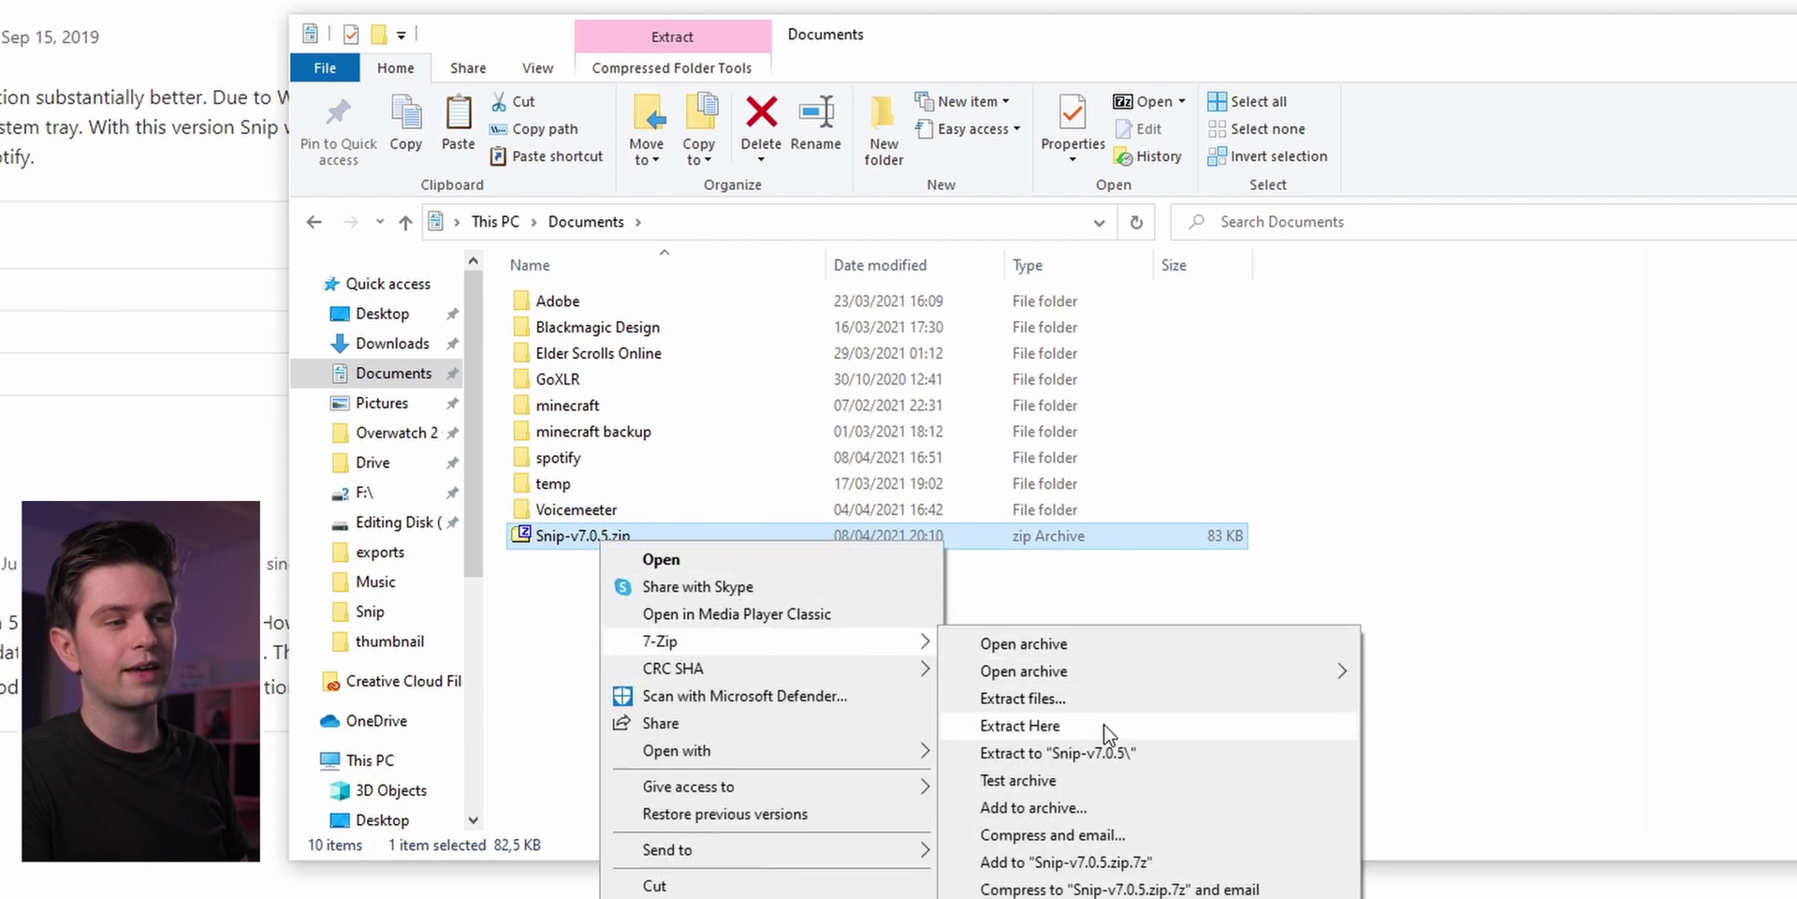
left_click(1070, 738)
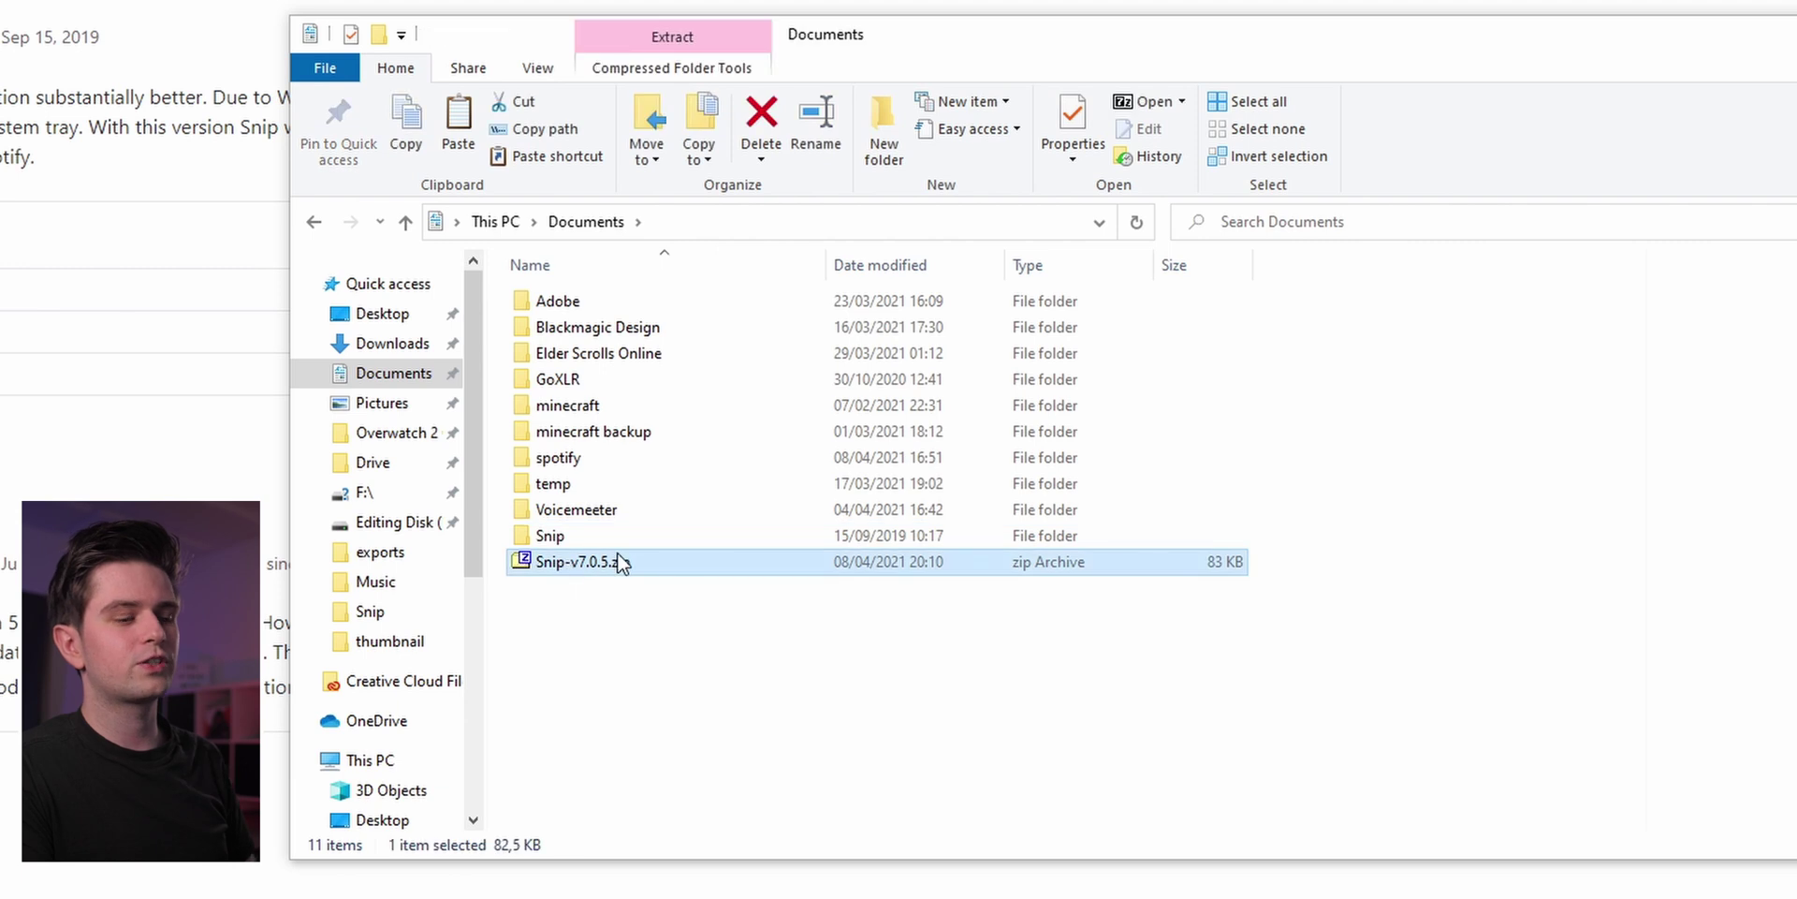
key("Delete")
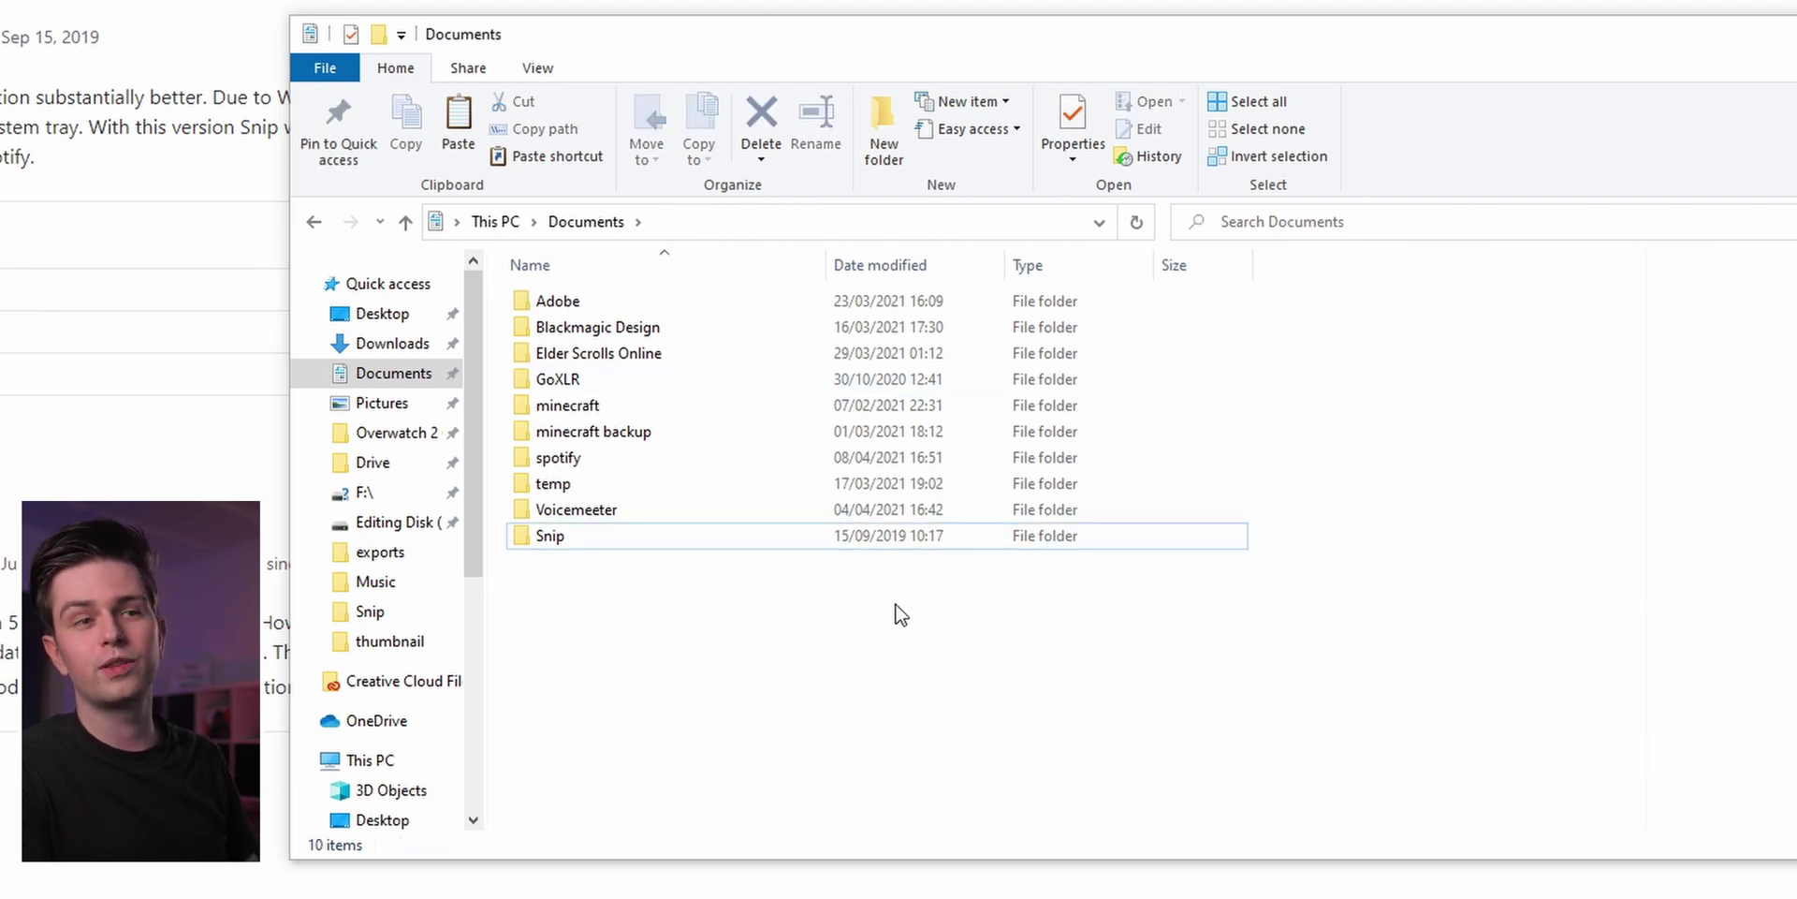
double_click(594, 546)
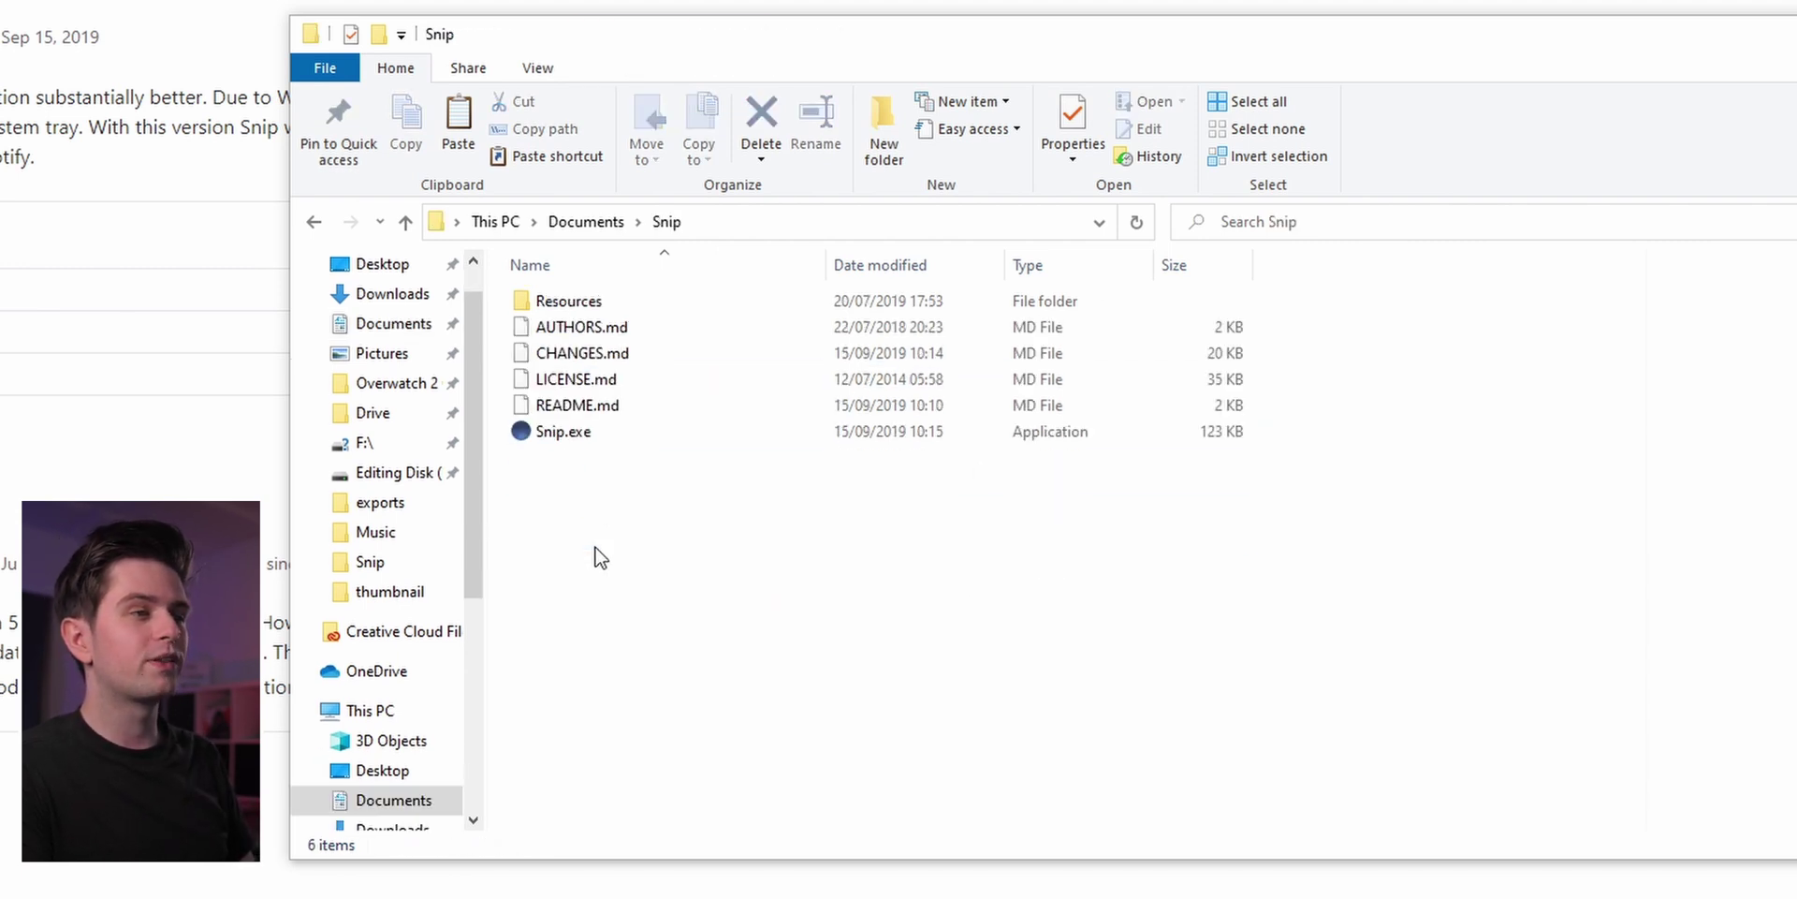
left_click_drag(670, 479, 582, 283)
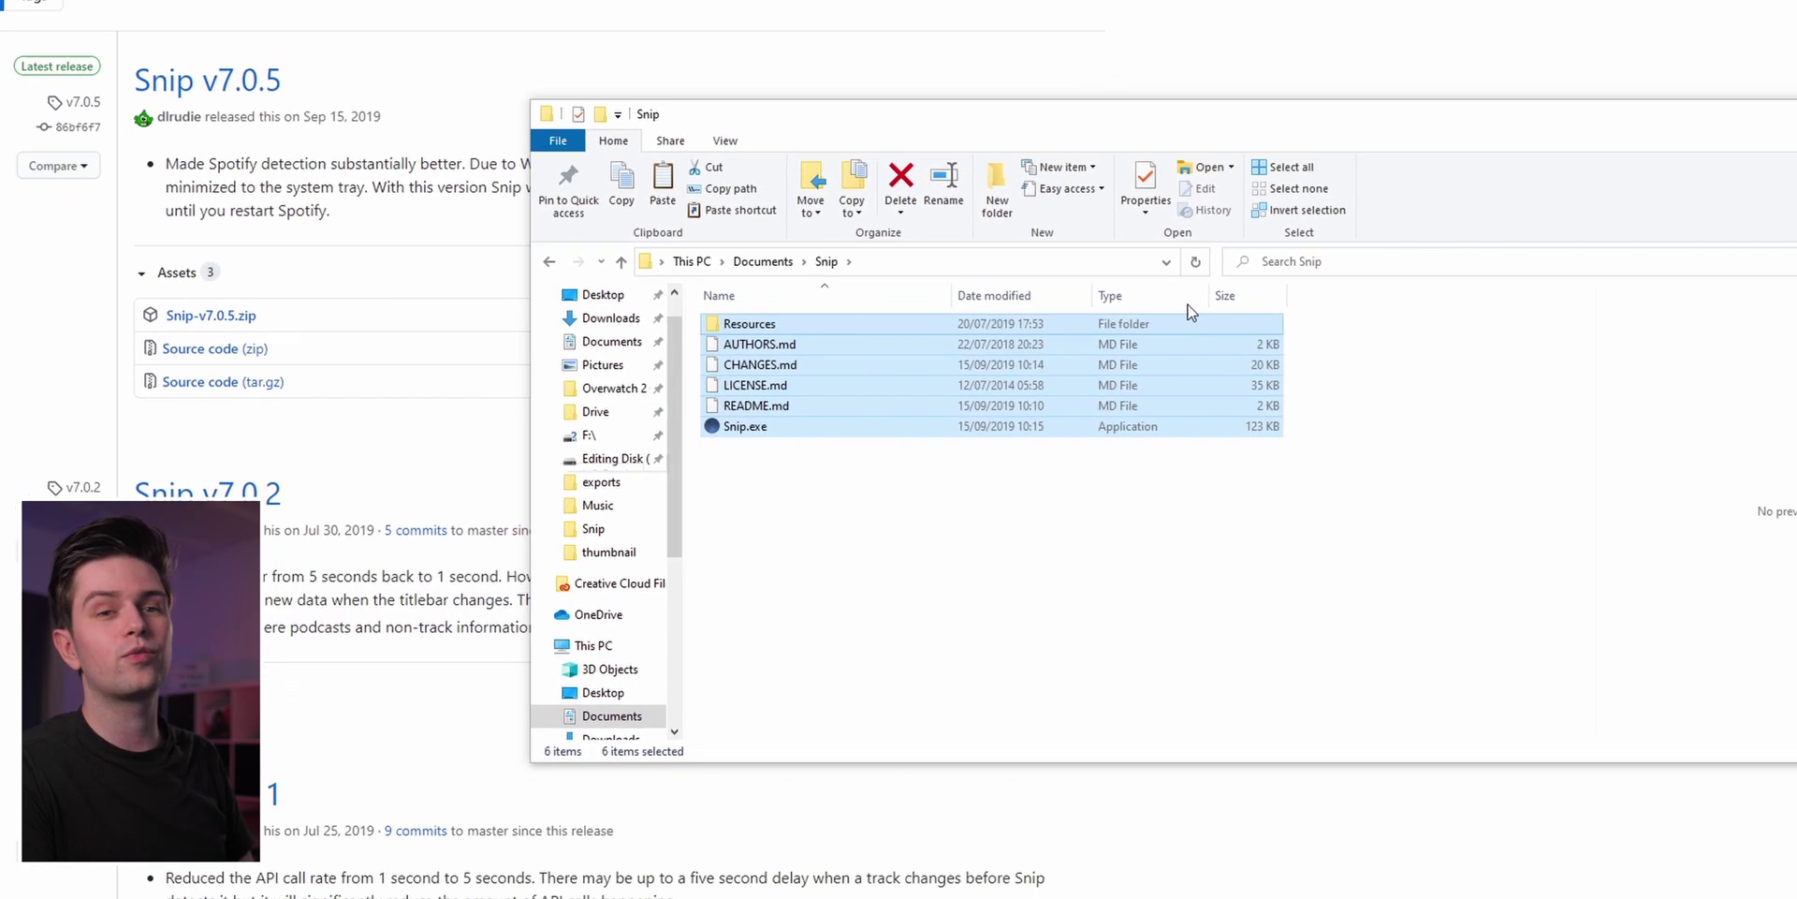
left_click(936, 562)
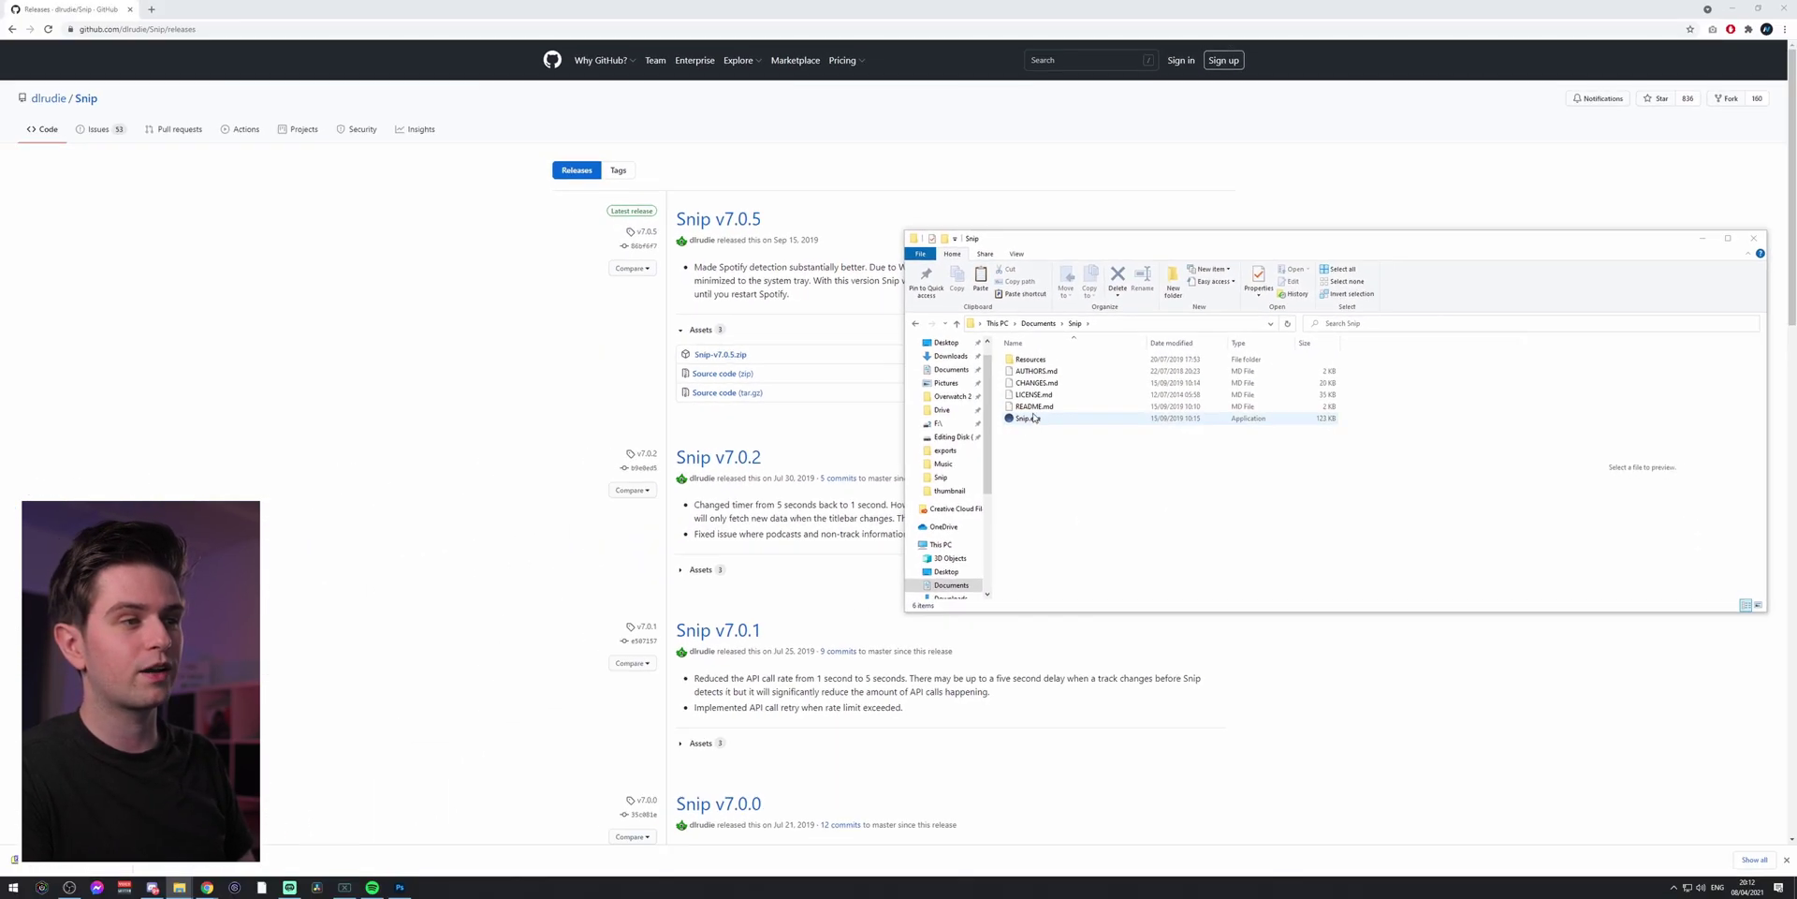
- Run Snip.exe to authorize it with Spotify, then find the new Snip.txt and Snip_Artwork.jpg
double_click(1030, 419)
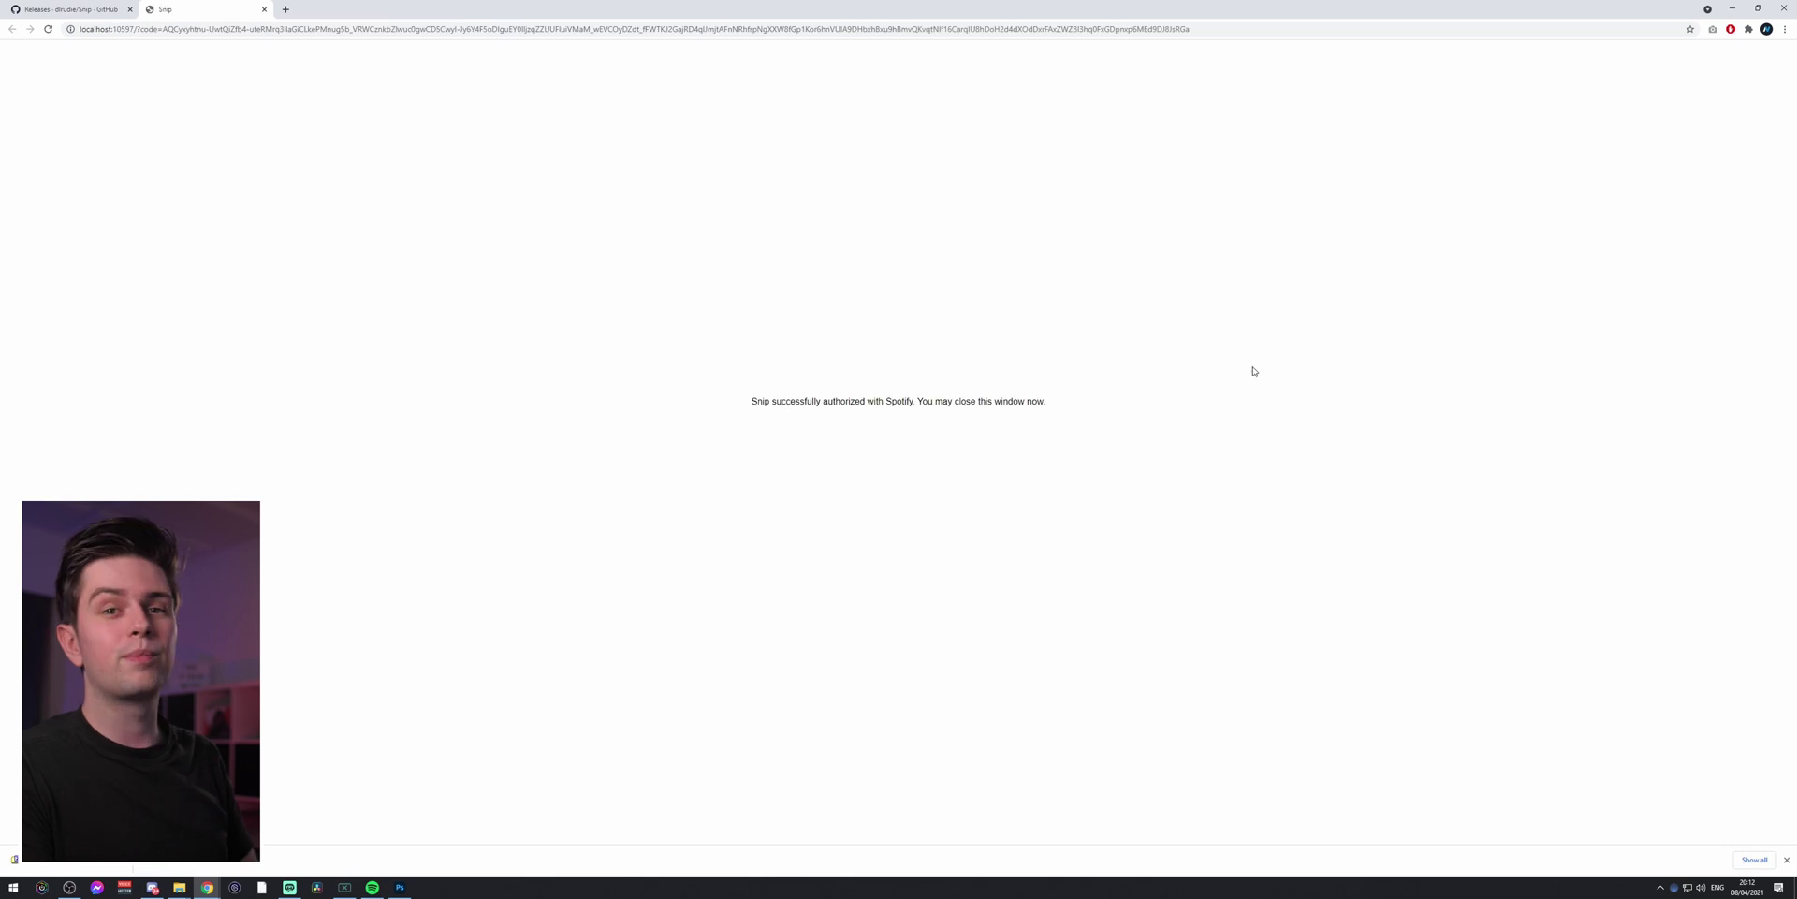
left_click_drag(741, 393, 773, 394)
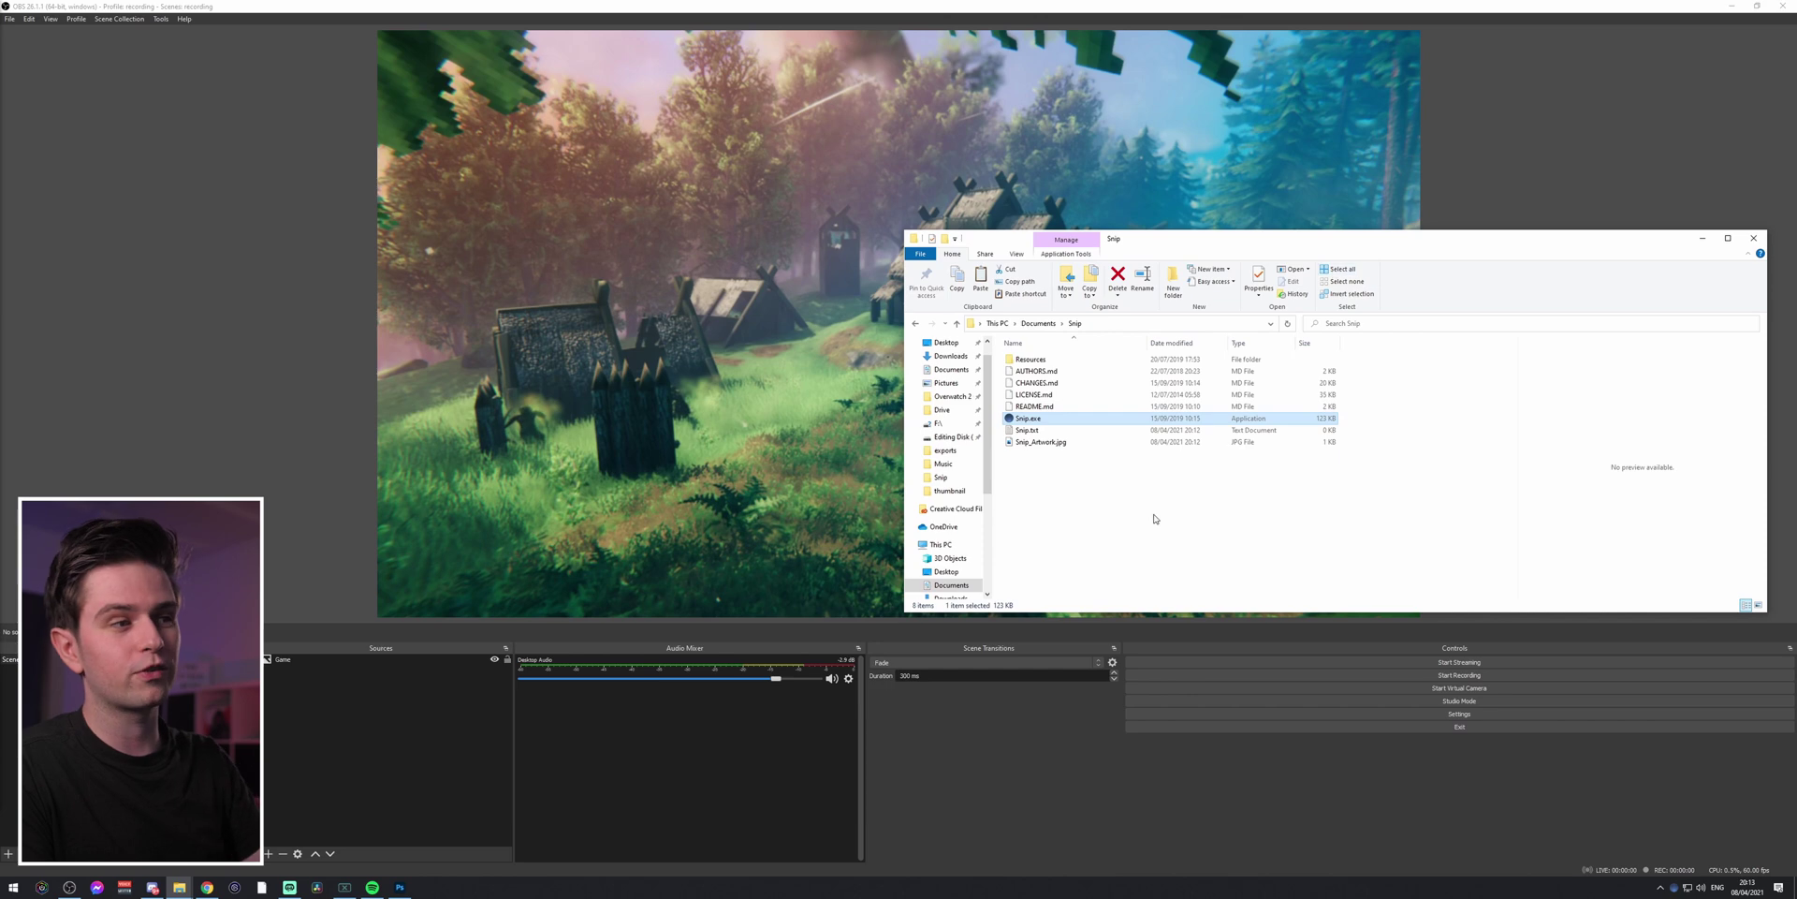
left_click_drag(1116, 517, 1060, 381)
left_click_drag(845, 381, 846, 339)
left_click_drag(866, 603, 782, 450)
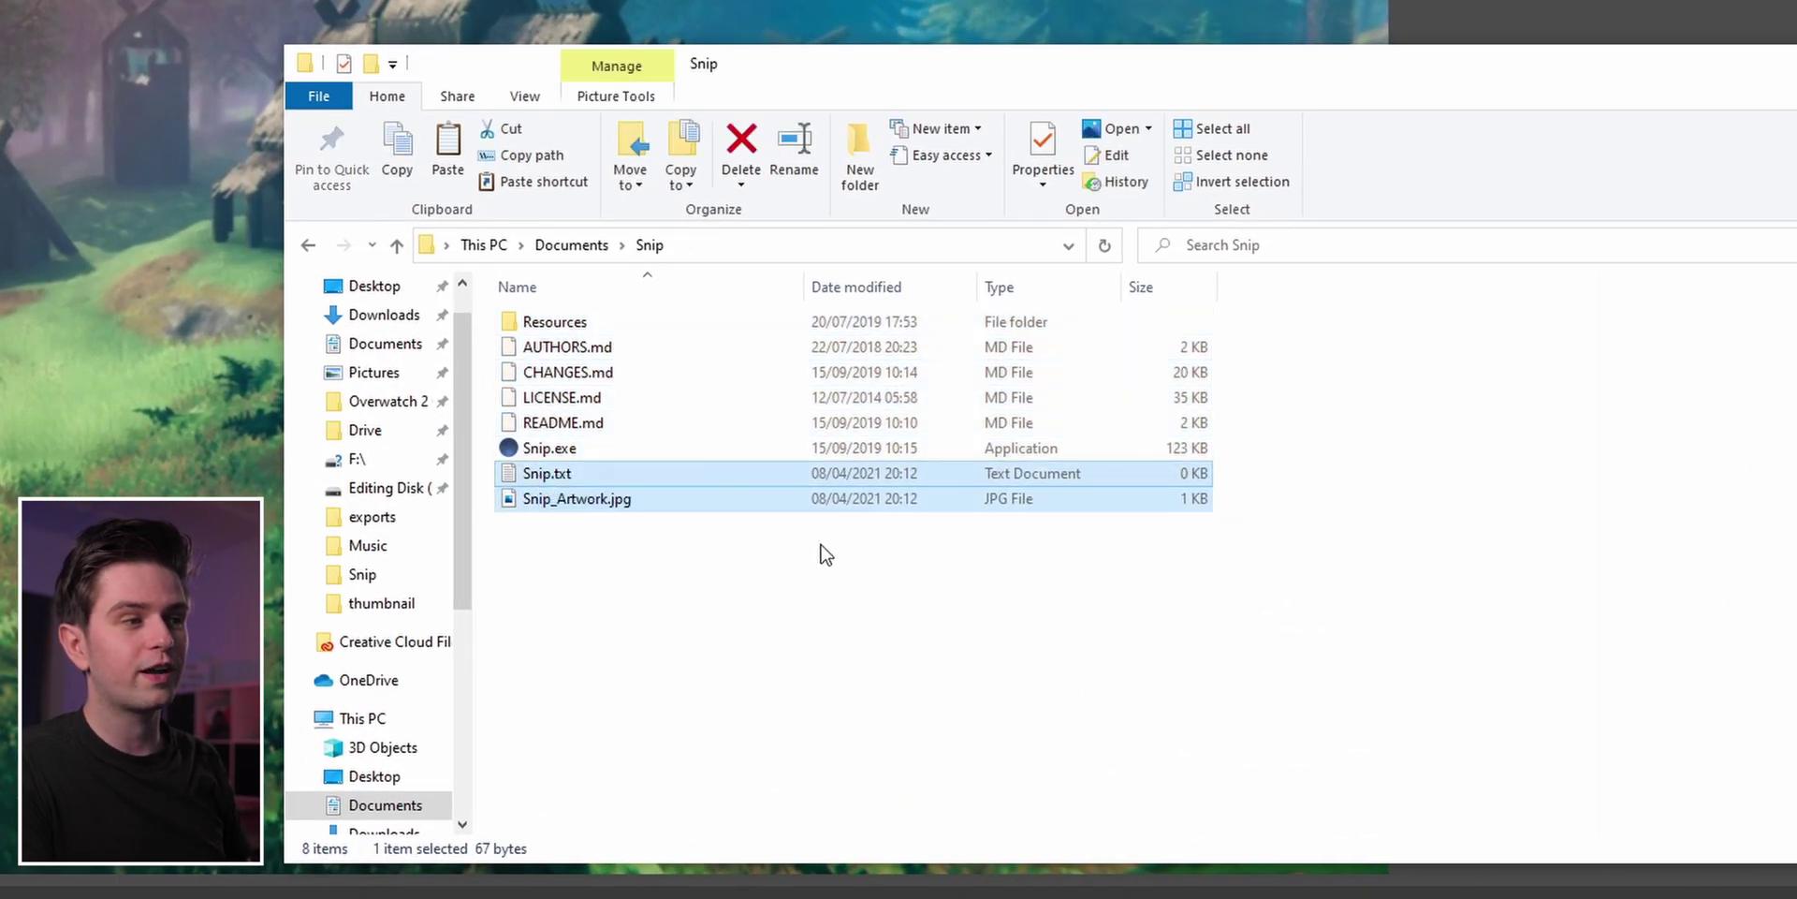
- Play Alan Walker's Spectre in Spotify, confirm Snip.txt updates, and show the hidden tray icons
left_click(604, 479)
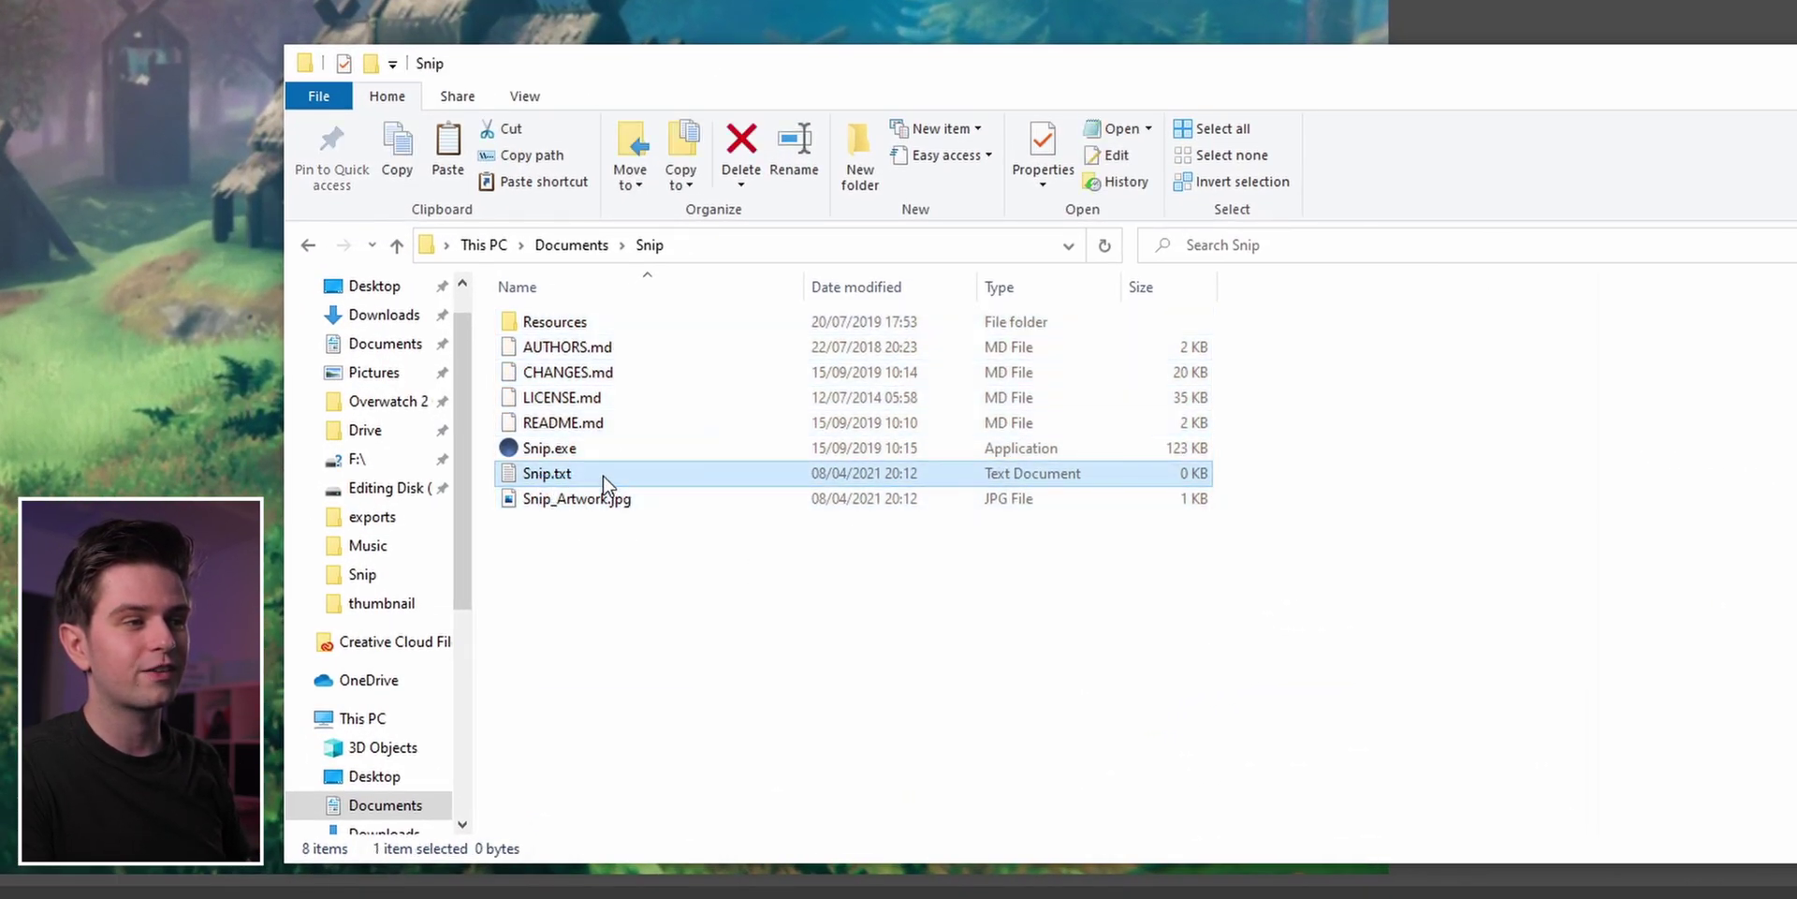
left_click(670, 498)
left_click_drag(750, 663, 614, 512)
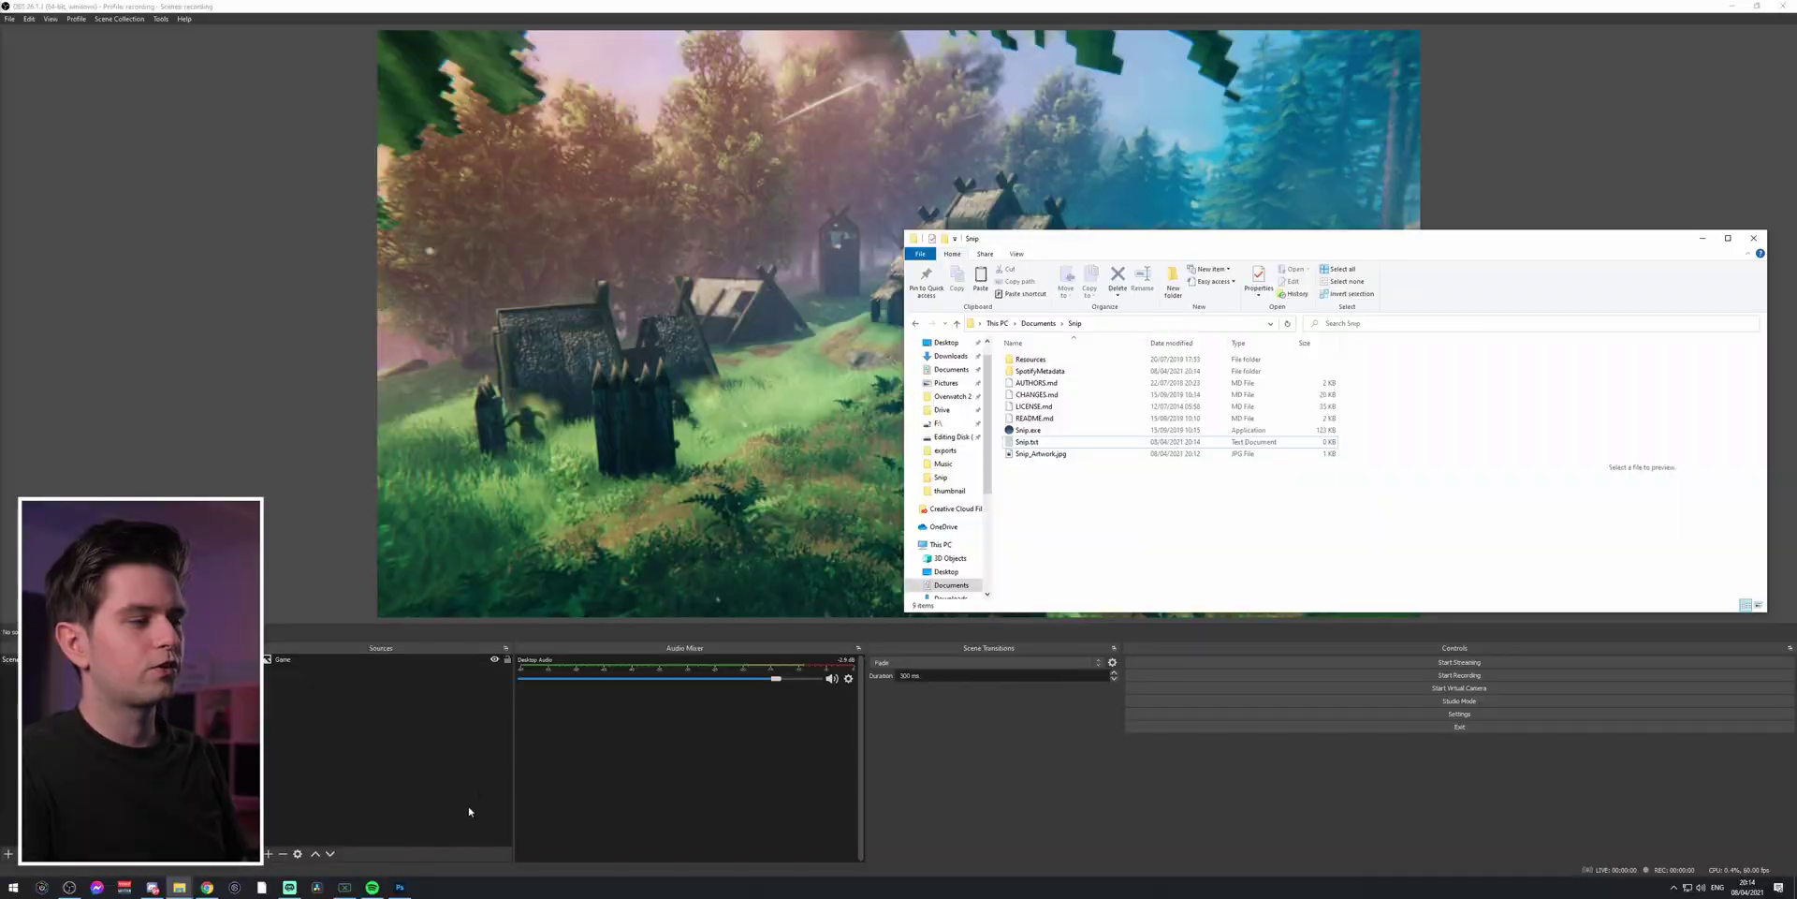
key("alt+Tab")
left_click_drag(991, 367, 609, 239)
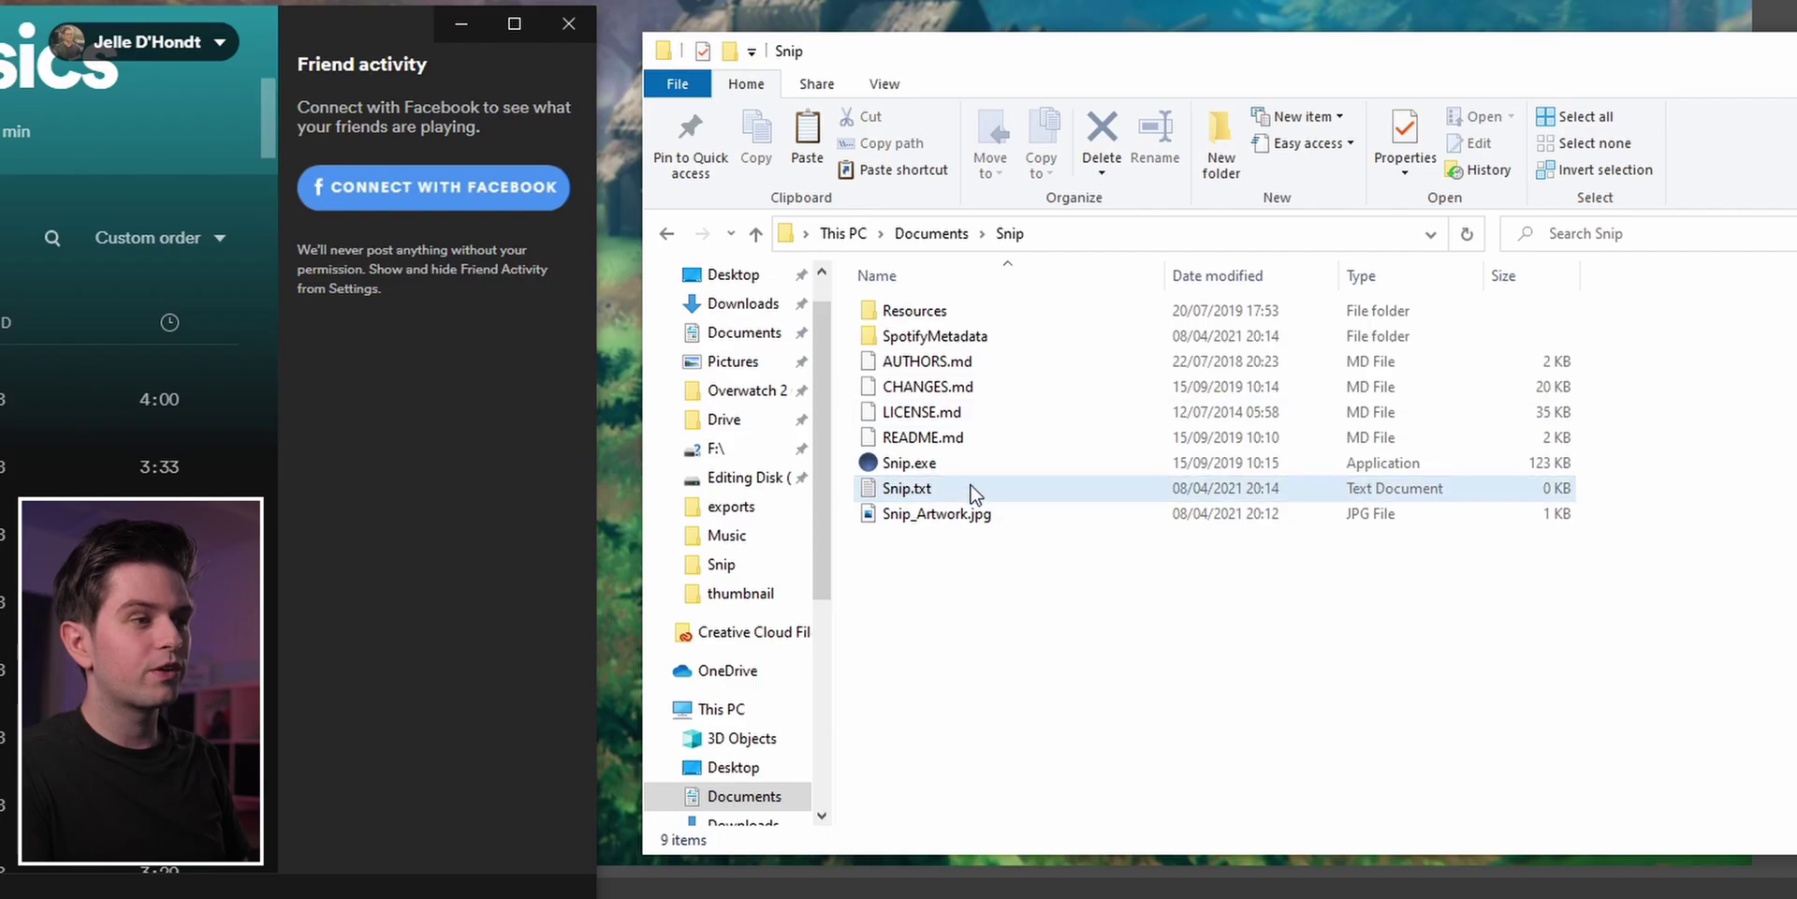
left_click(1048, 442)
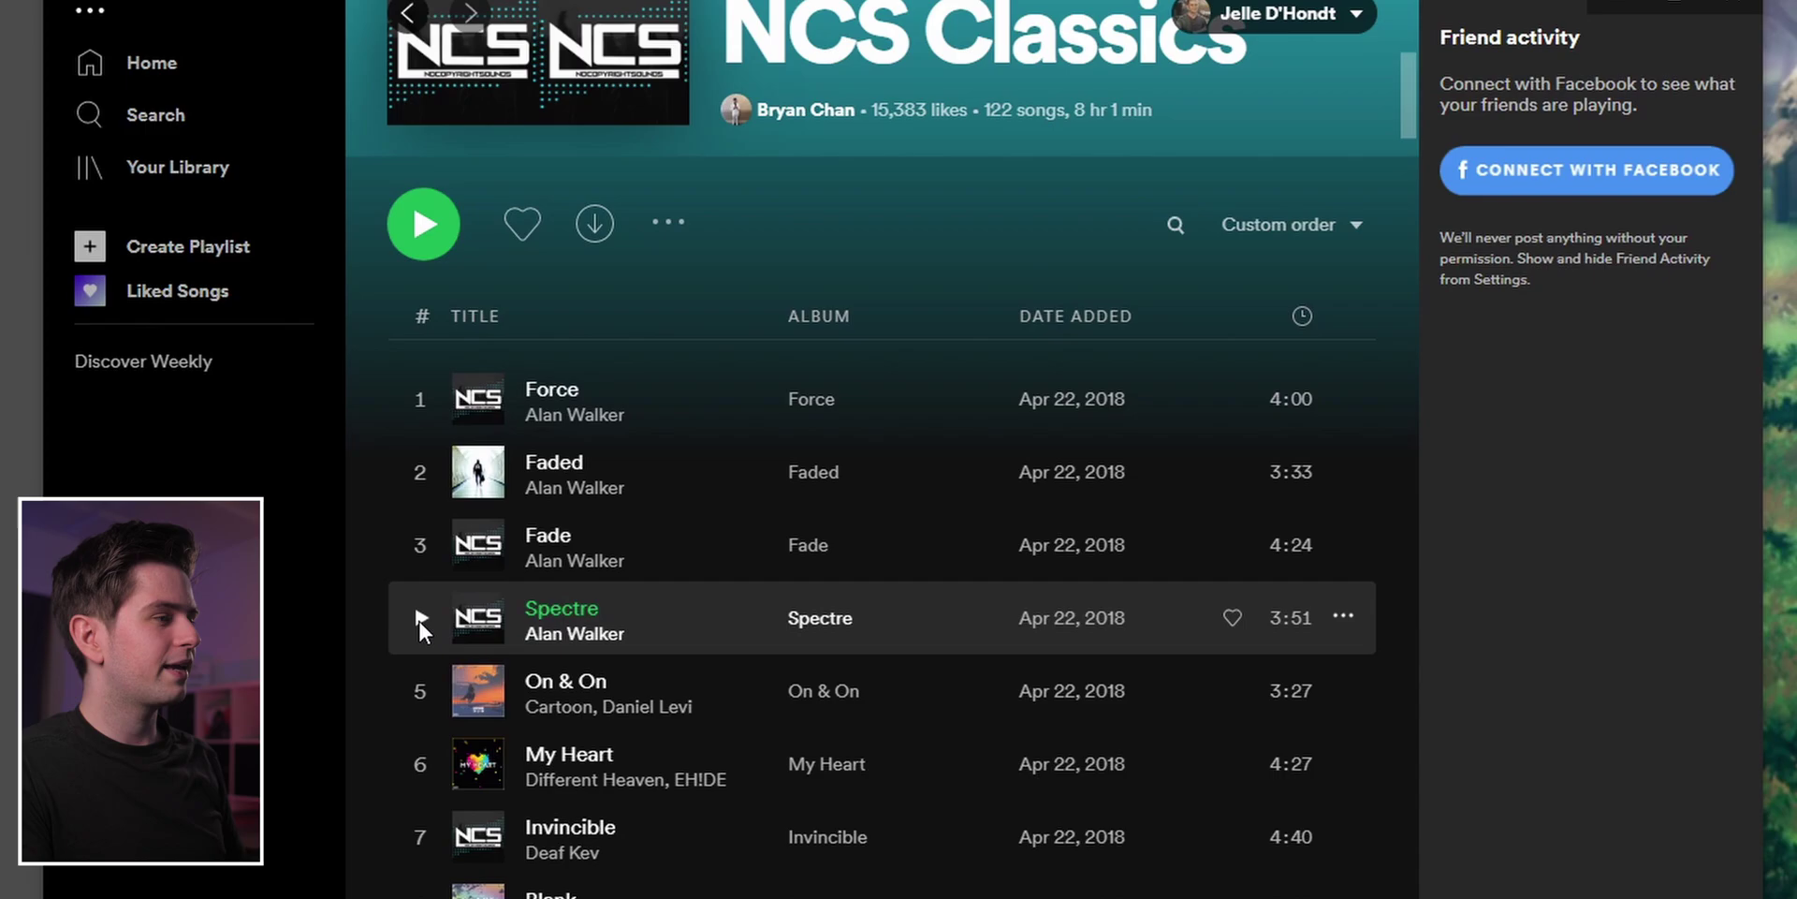
left_click(419, 618)
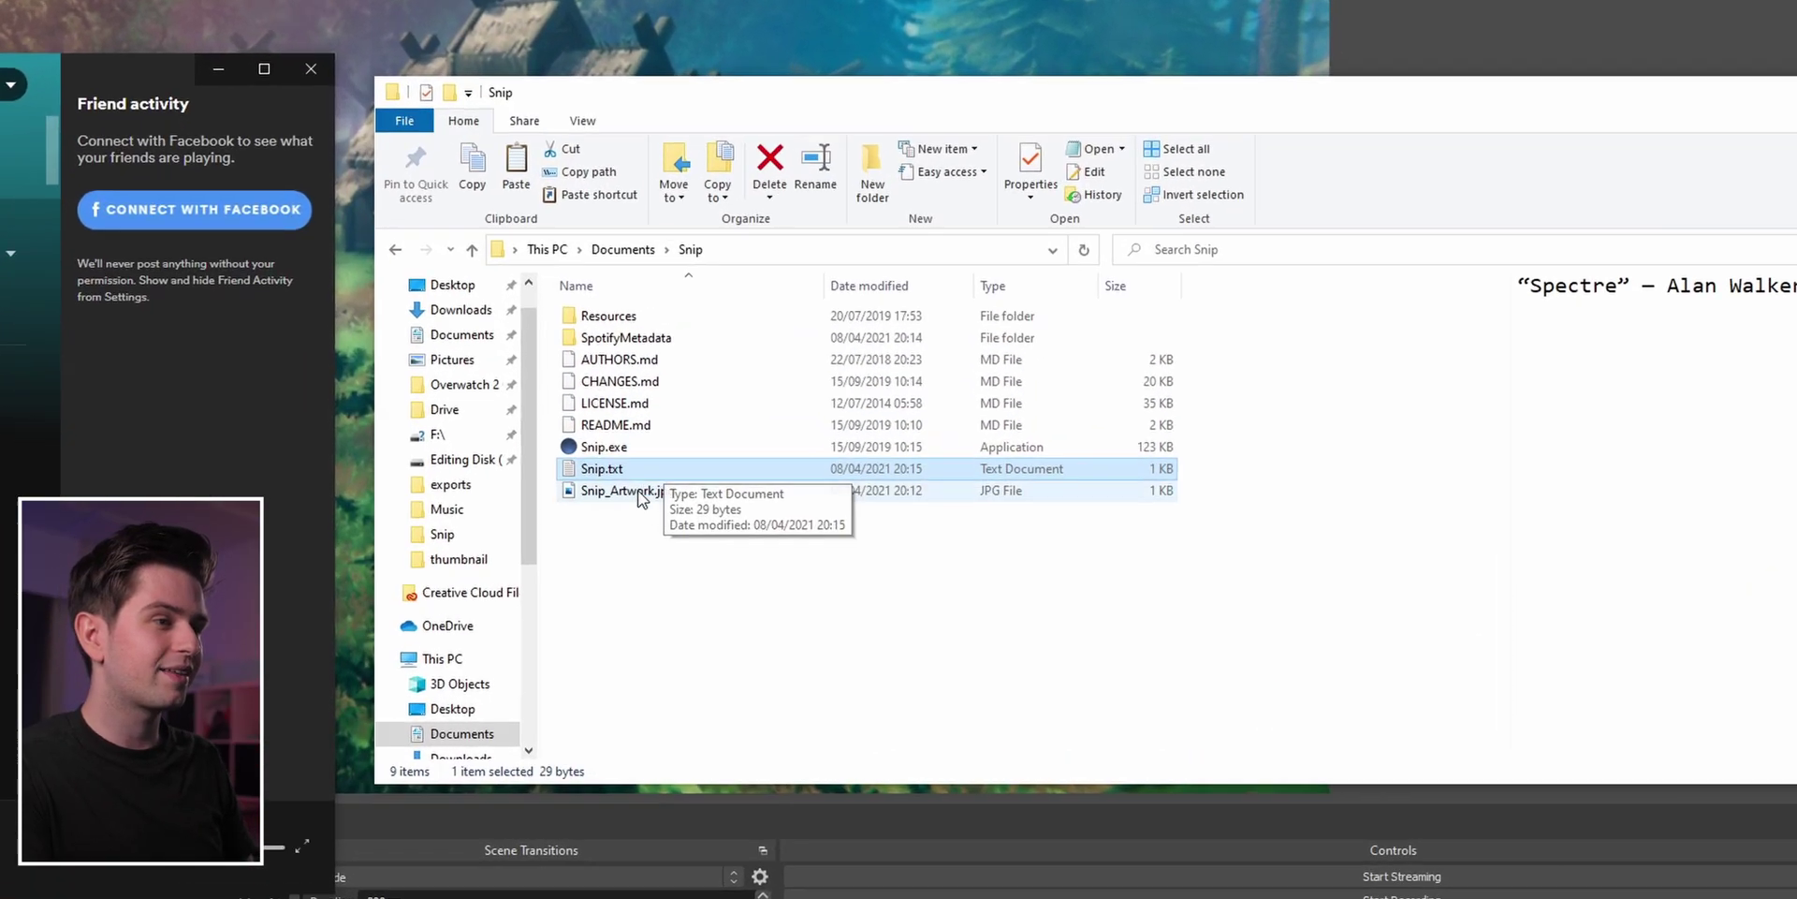
left_click(642, 499)
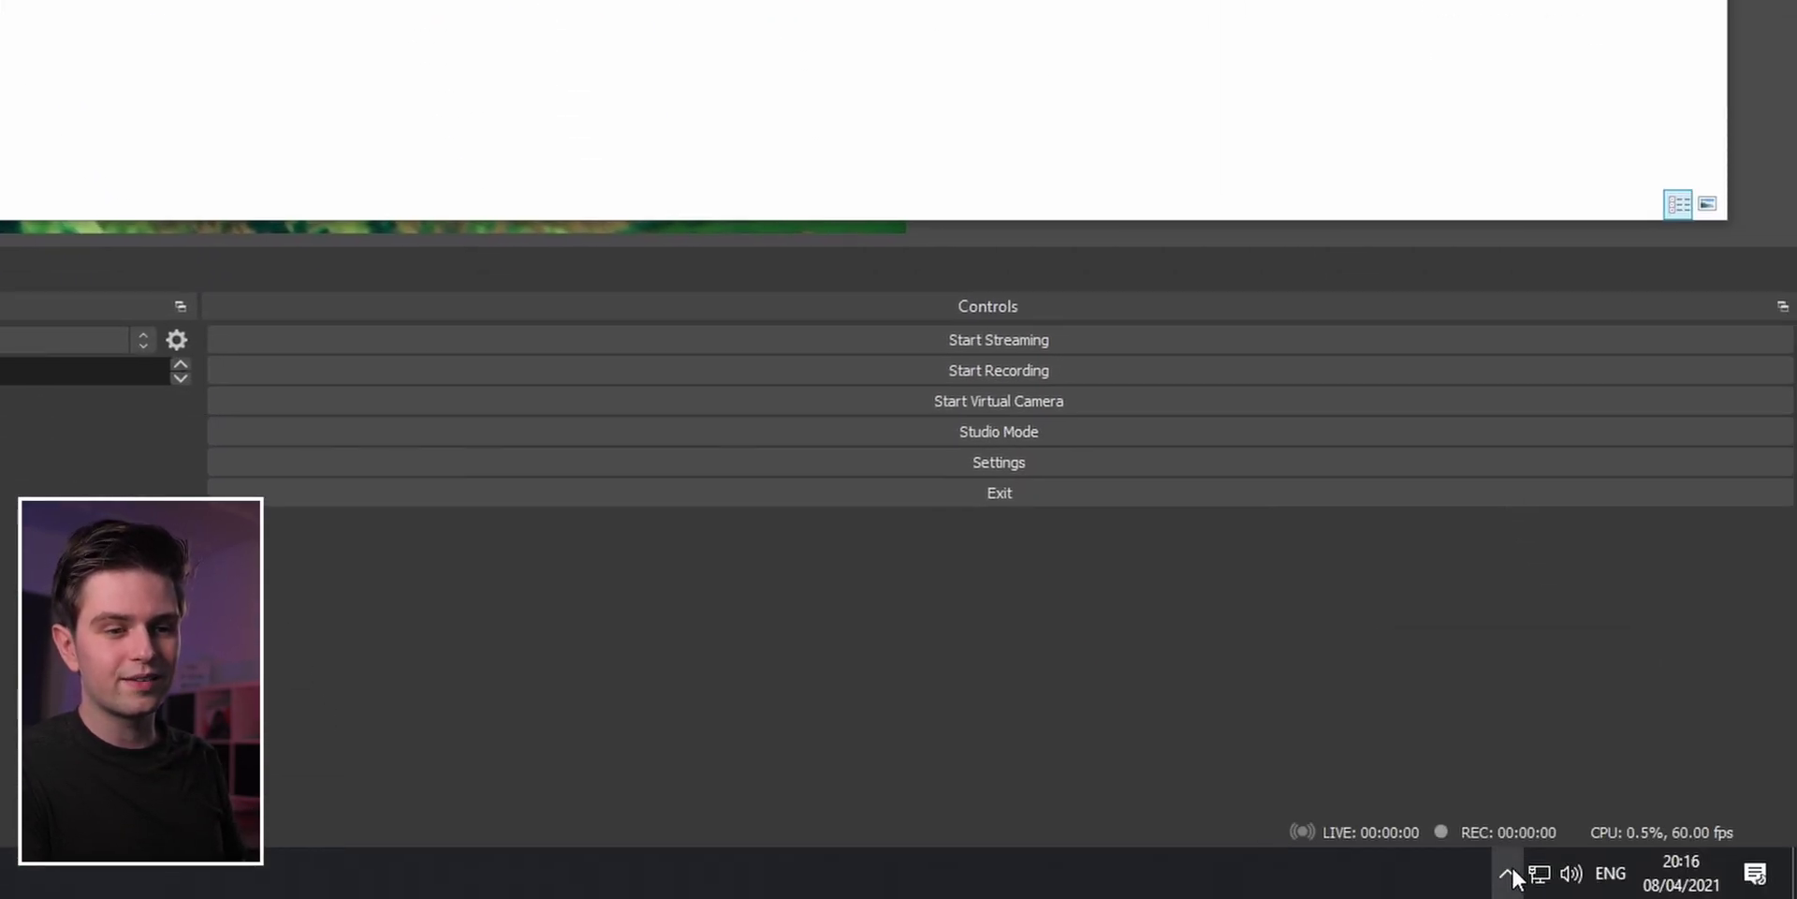
left_click(1508, 875)
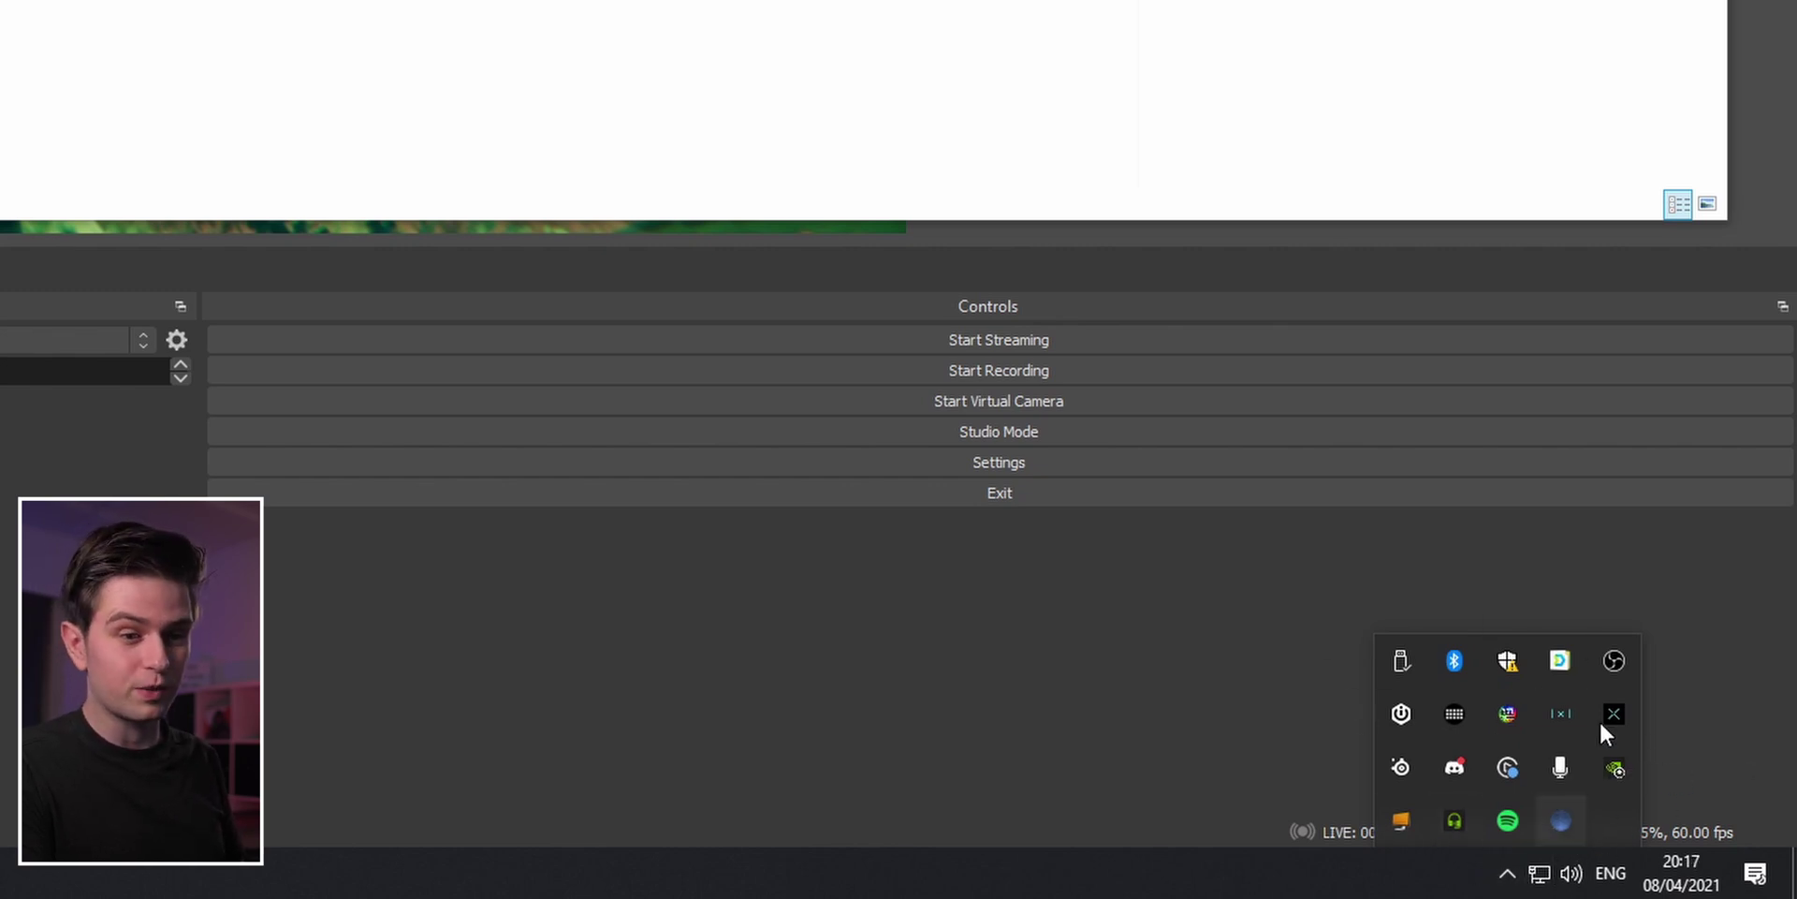
- Enable Save Album Artwork in Snip's tray menu and open Snip_Artwork.jpg in a viewer
right_click(1558, 816)
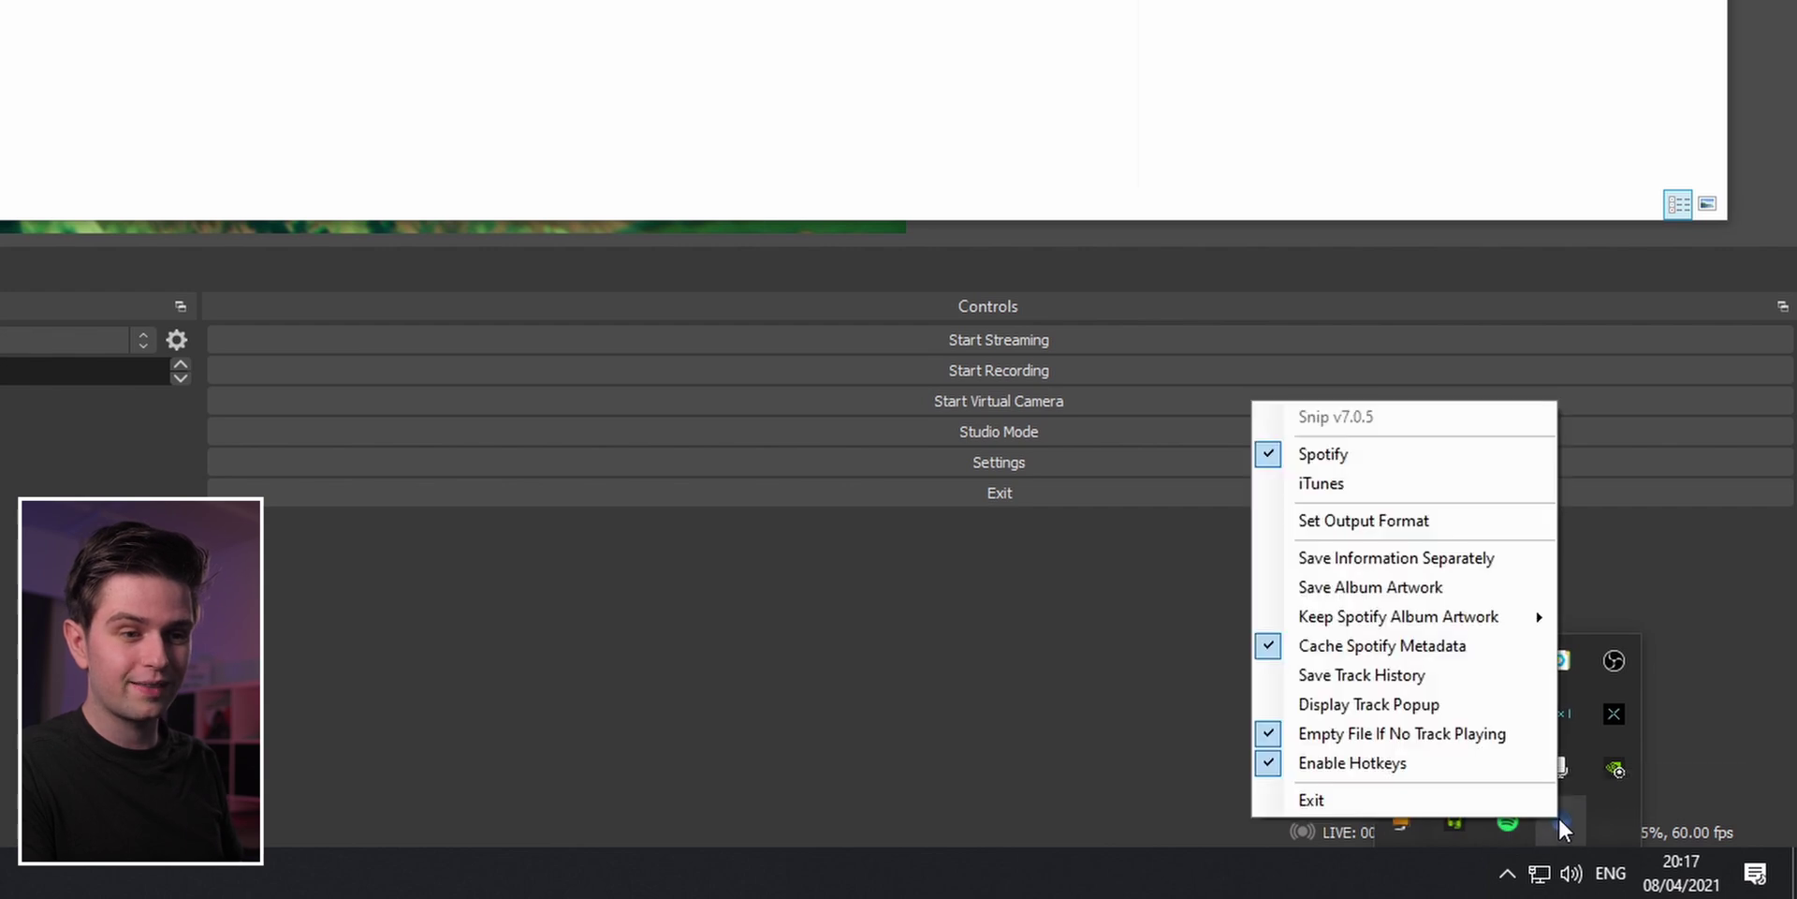
left_click(1415, 587)
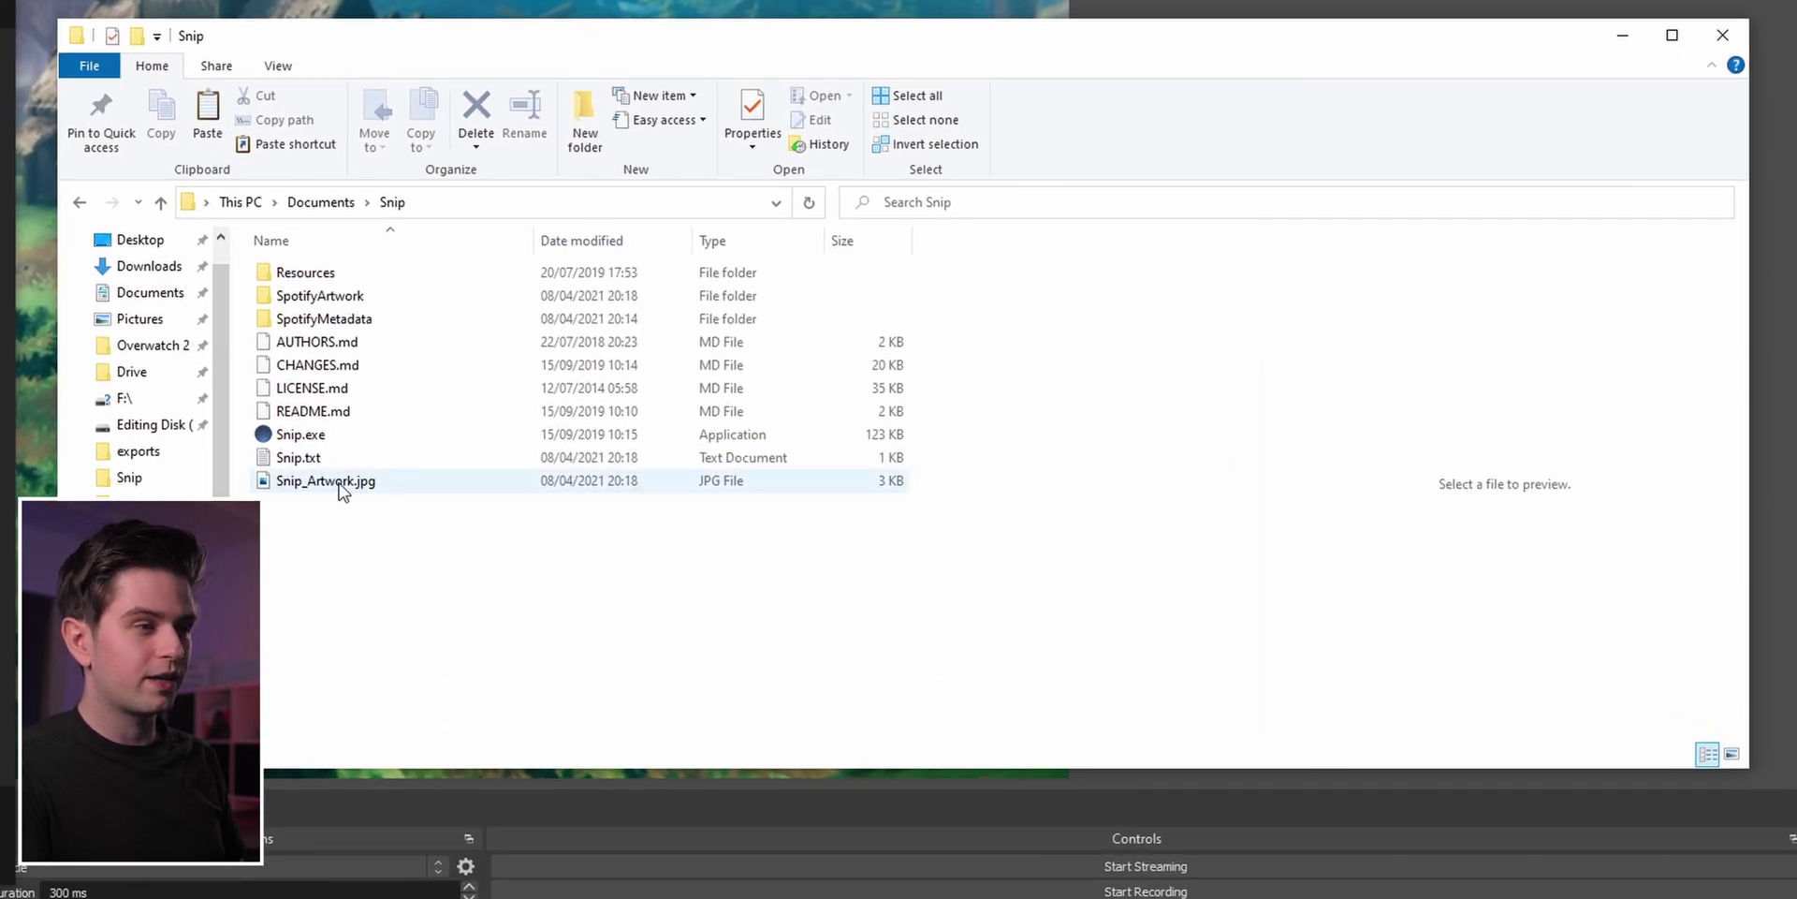
left_click(342, 485)
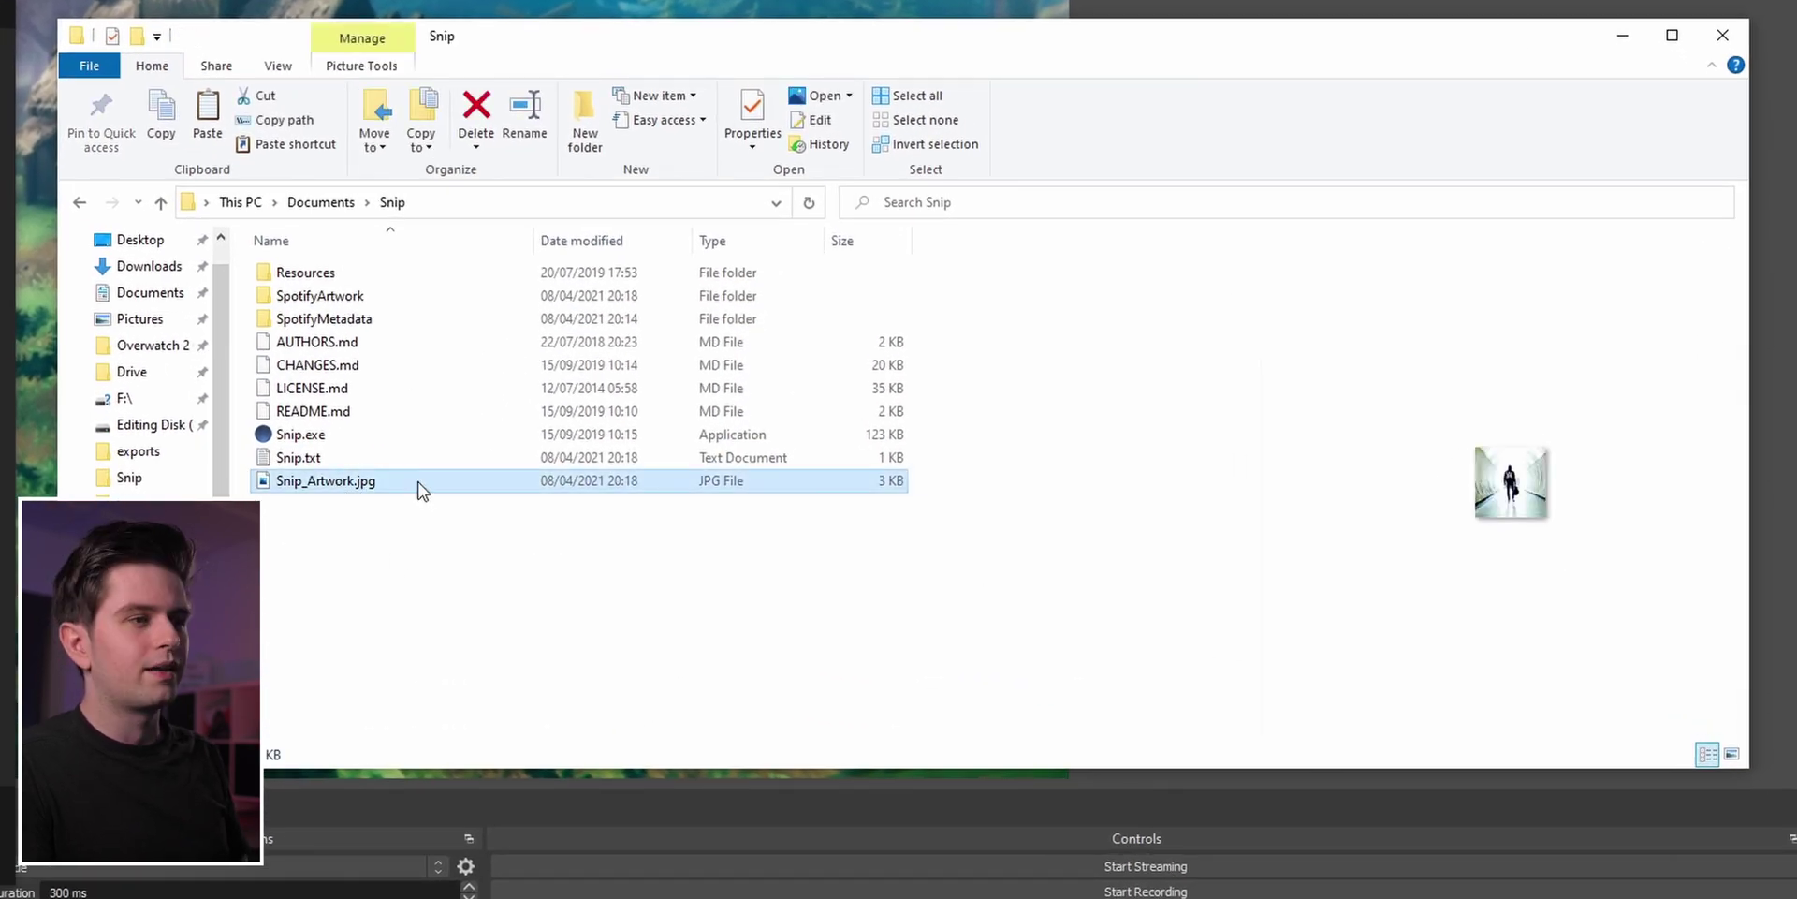
double_click(419, 486)
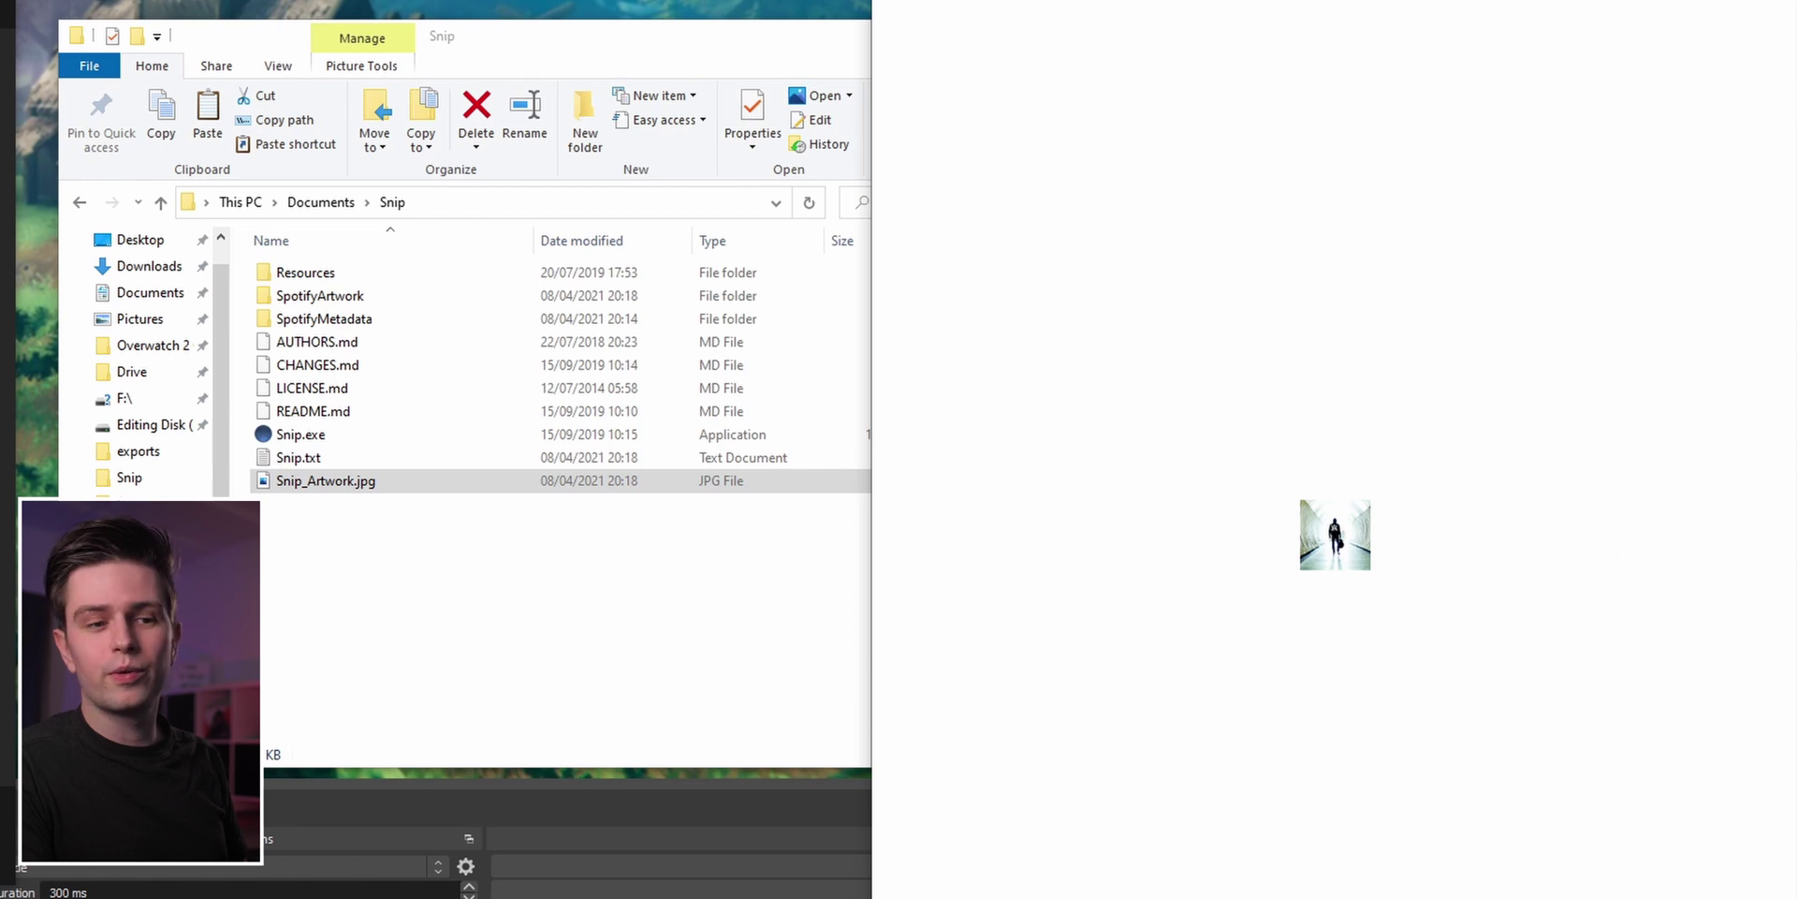
- Set Snip's Keep Spotify Album Artwork to Medium and verify the 300×300 artwork and Snip.txt
left_click(1556, 879)
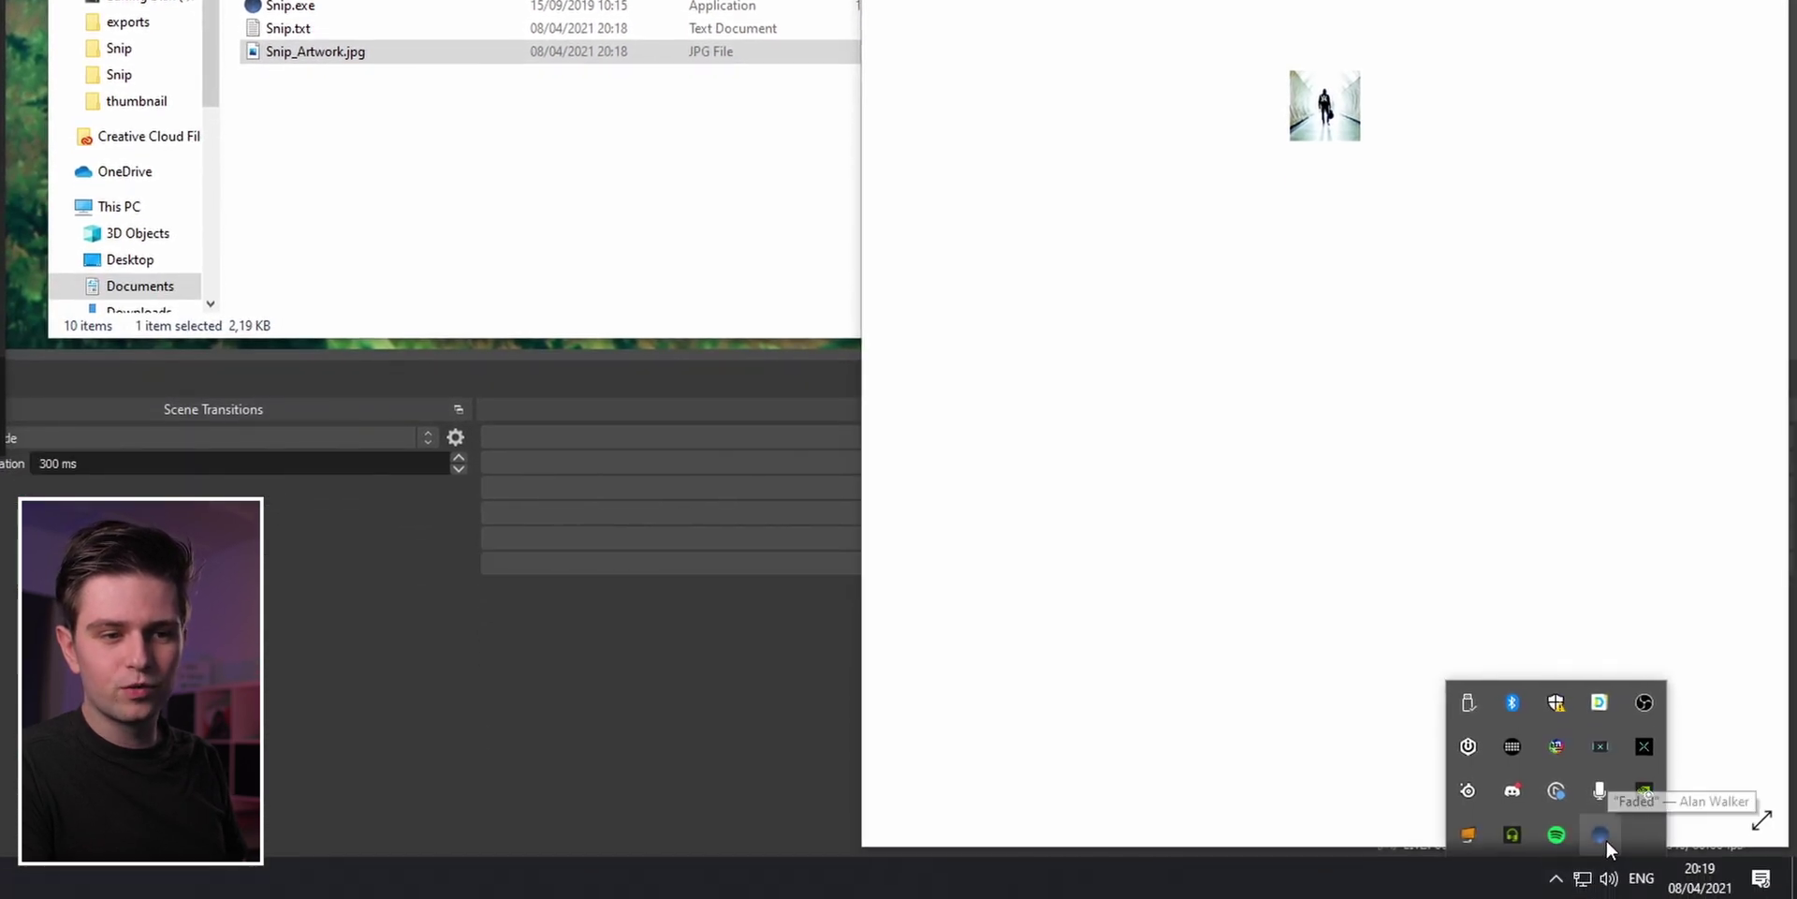
right_click(1606, 841)
mouse_move(1411, 676)
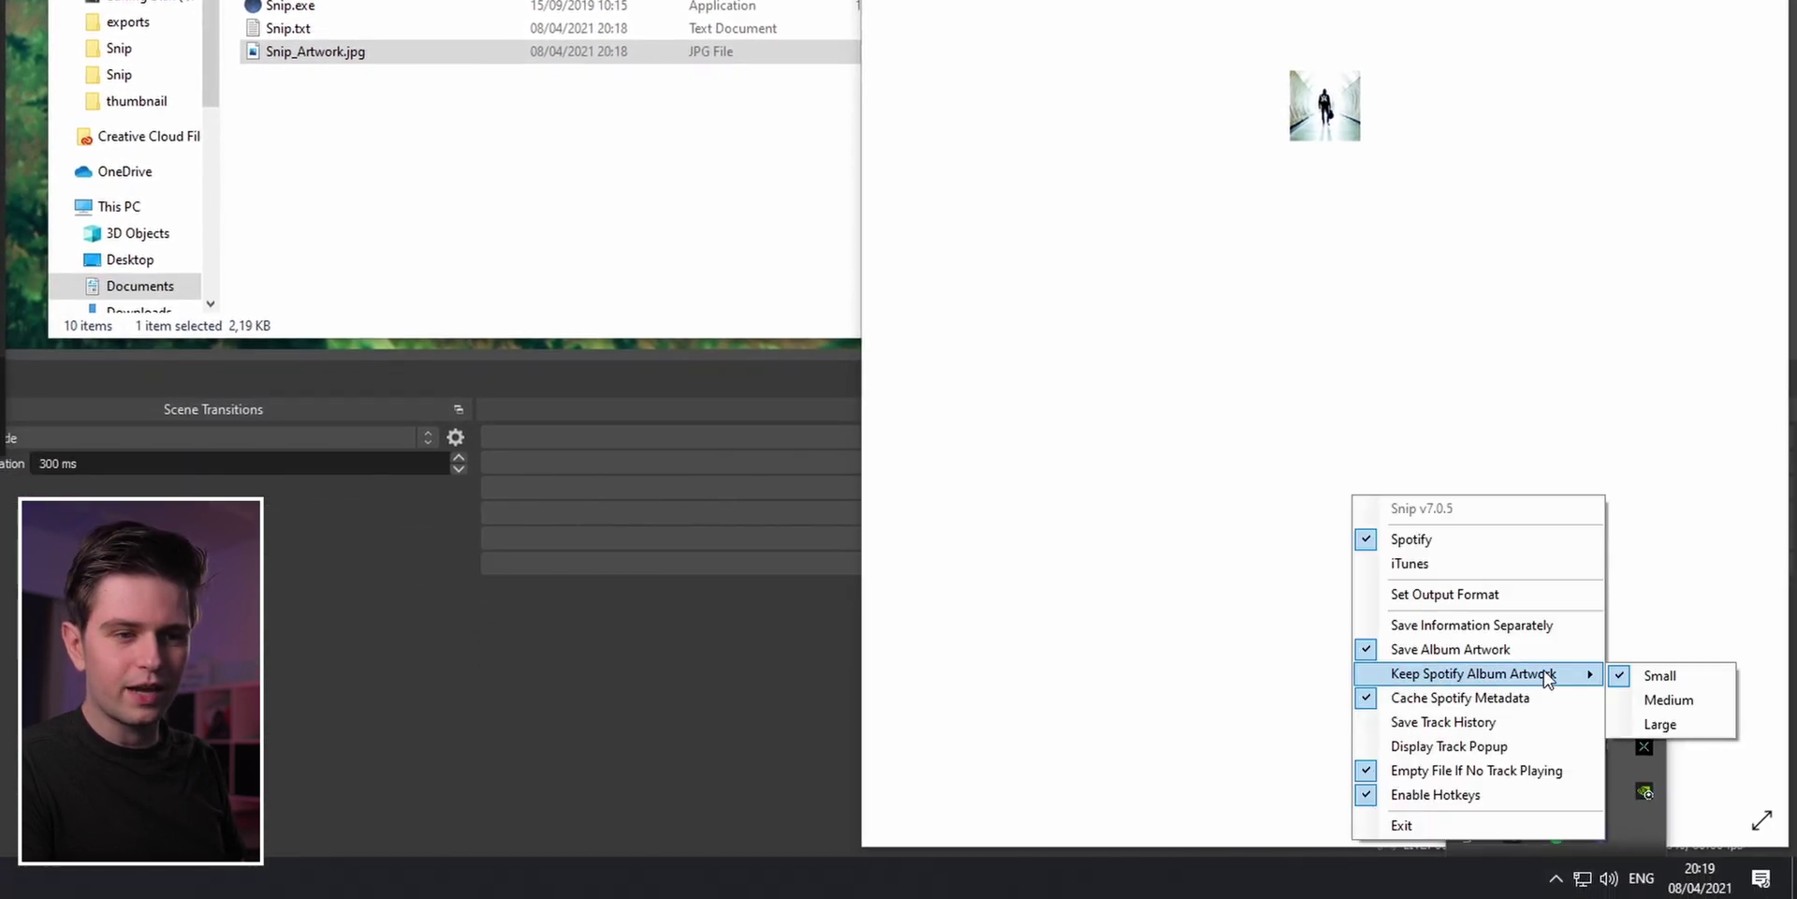
left_click(1663, 704)
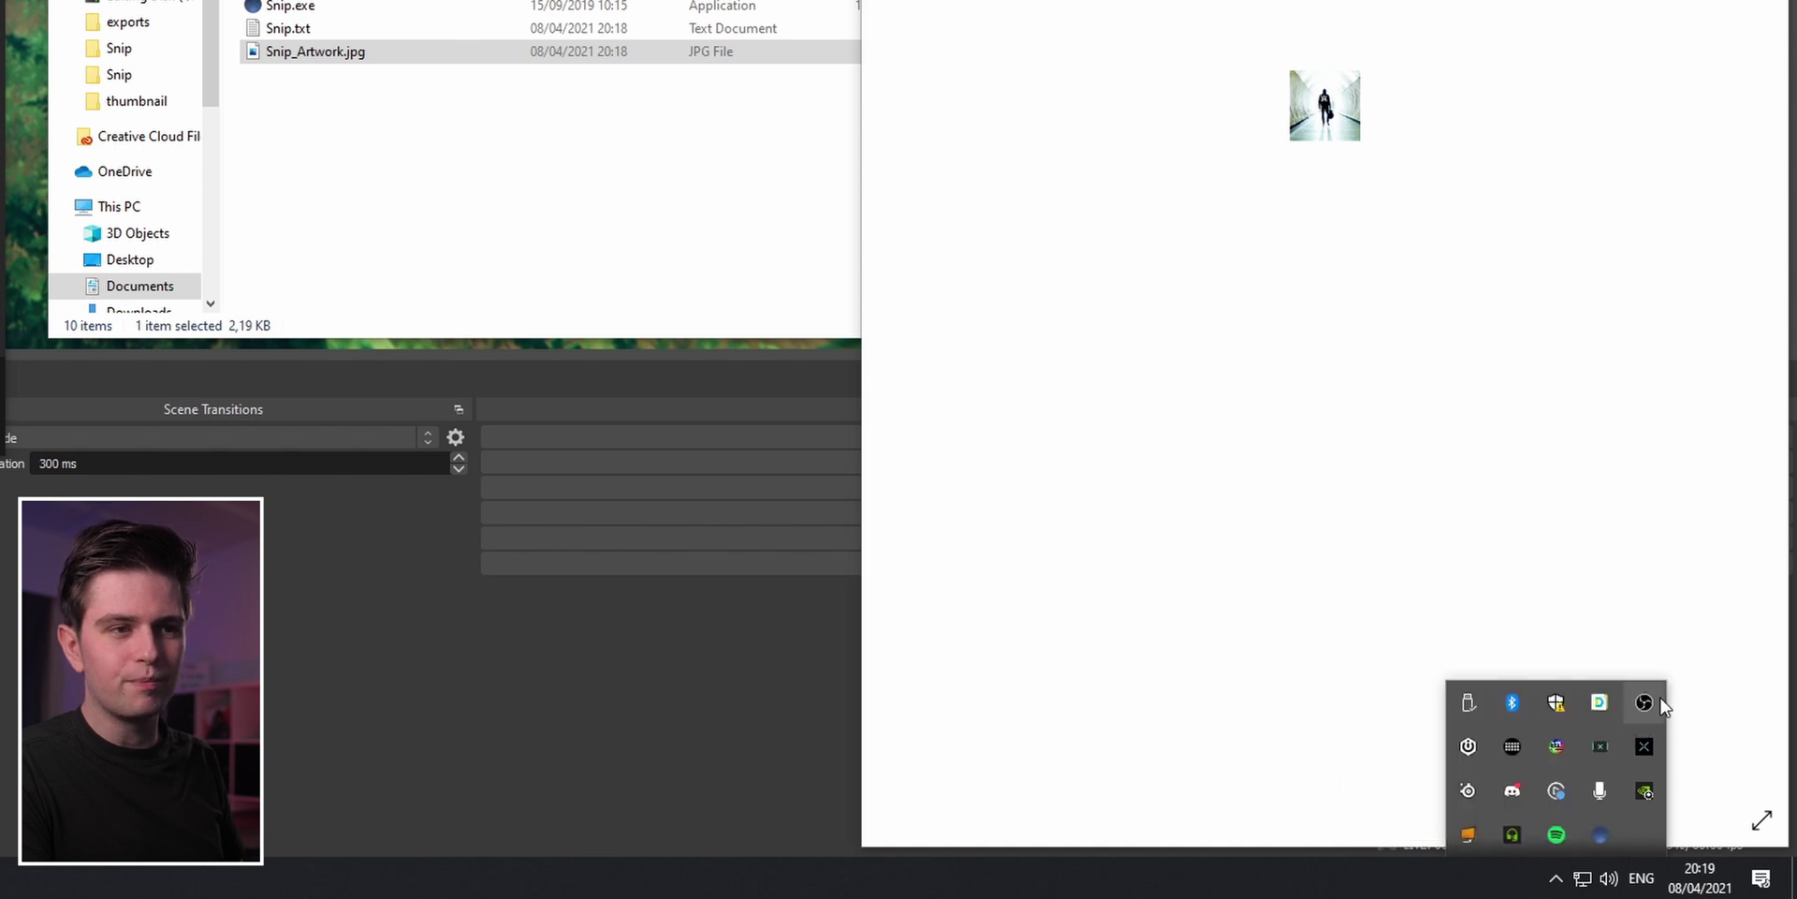
left_click(318, 52)
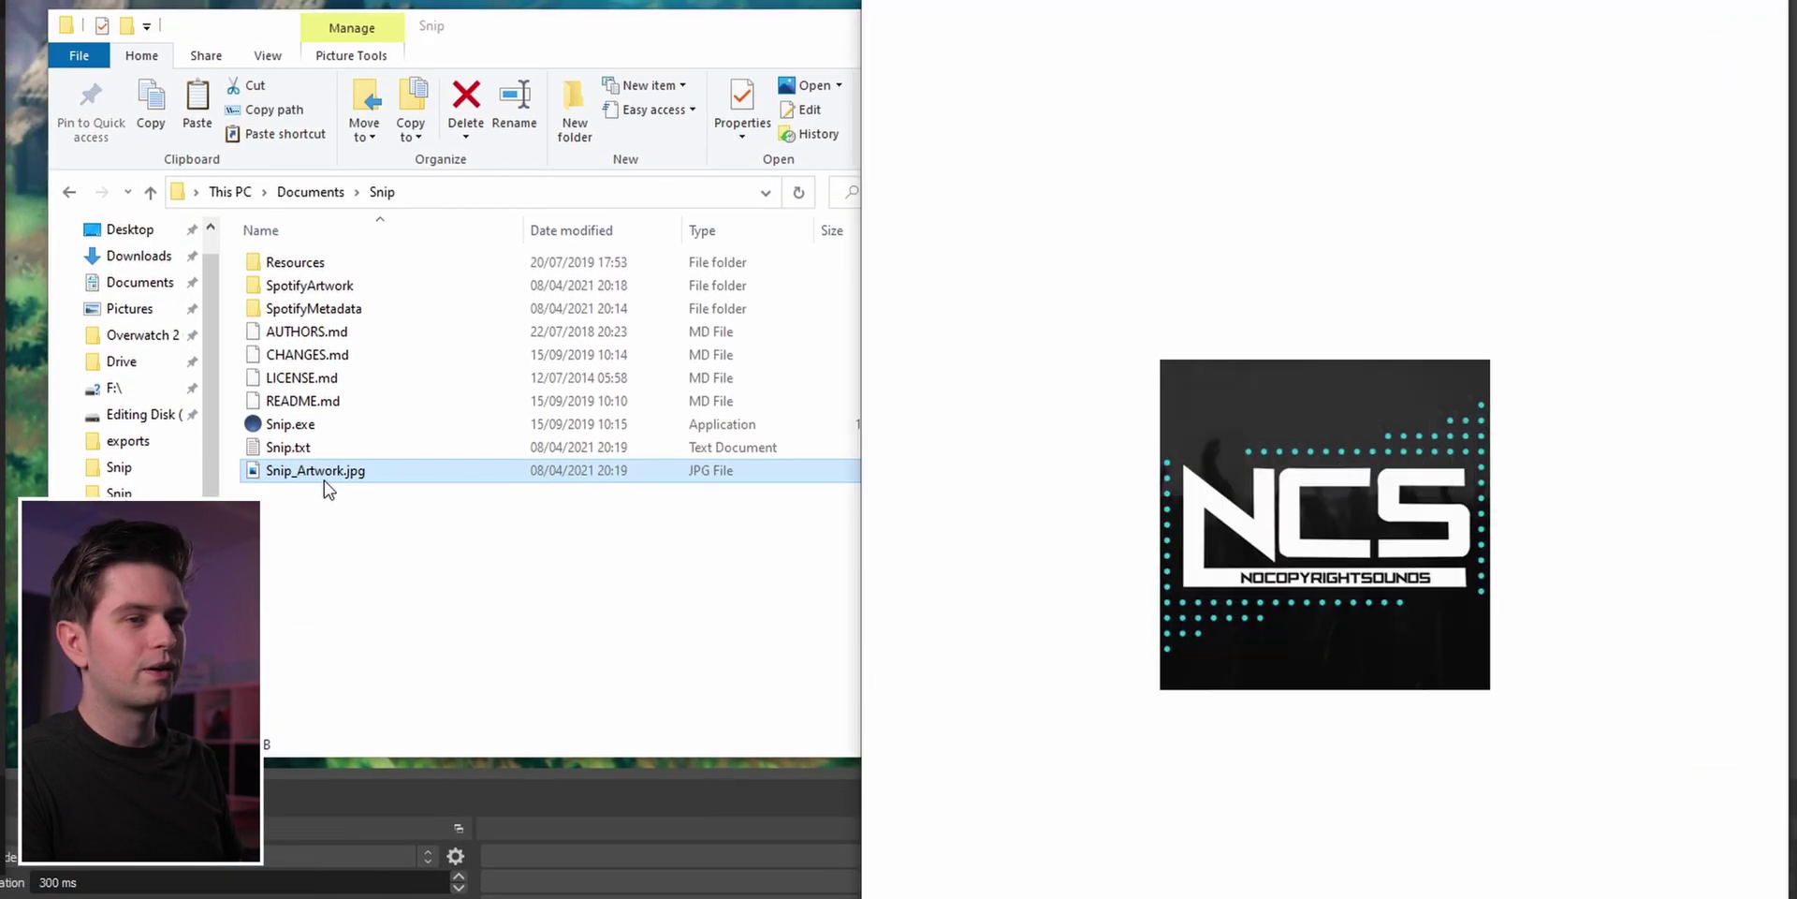
left_click(886, 460)
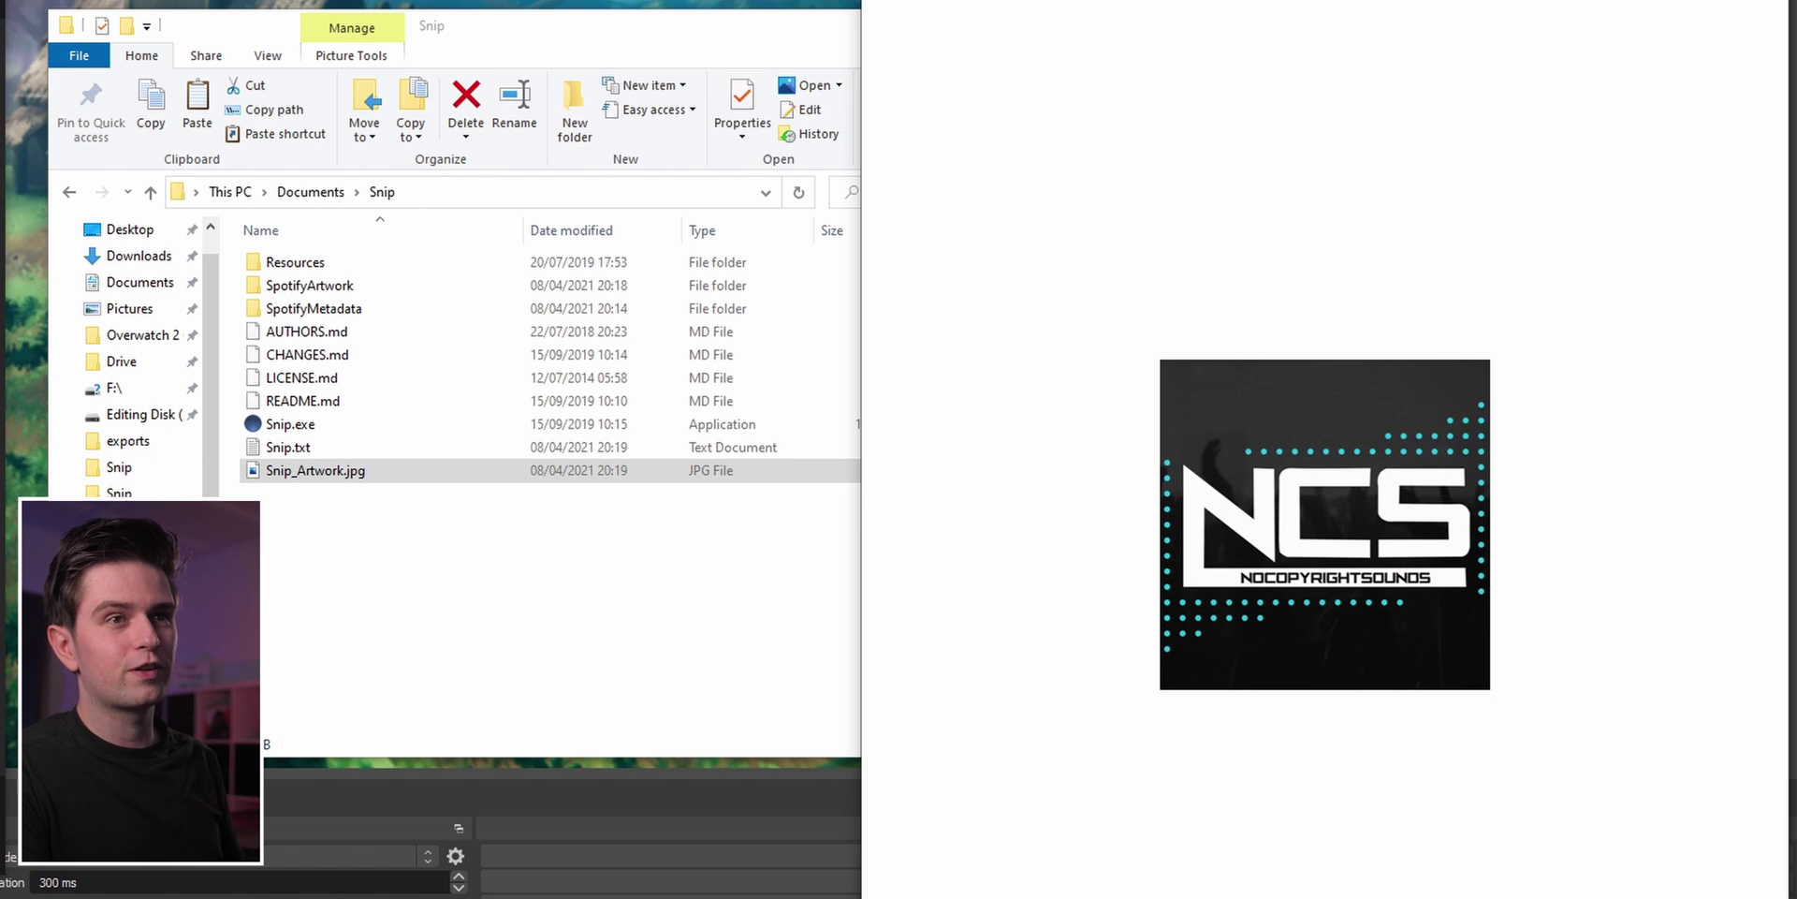
left_click(286, 448)
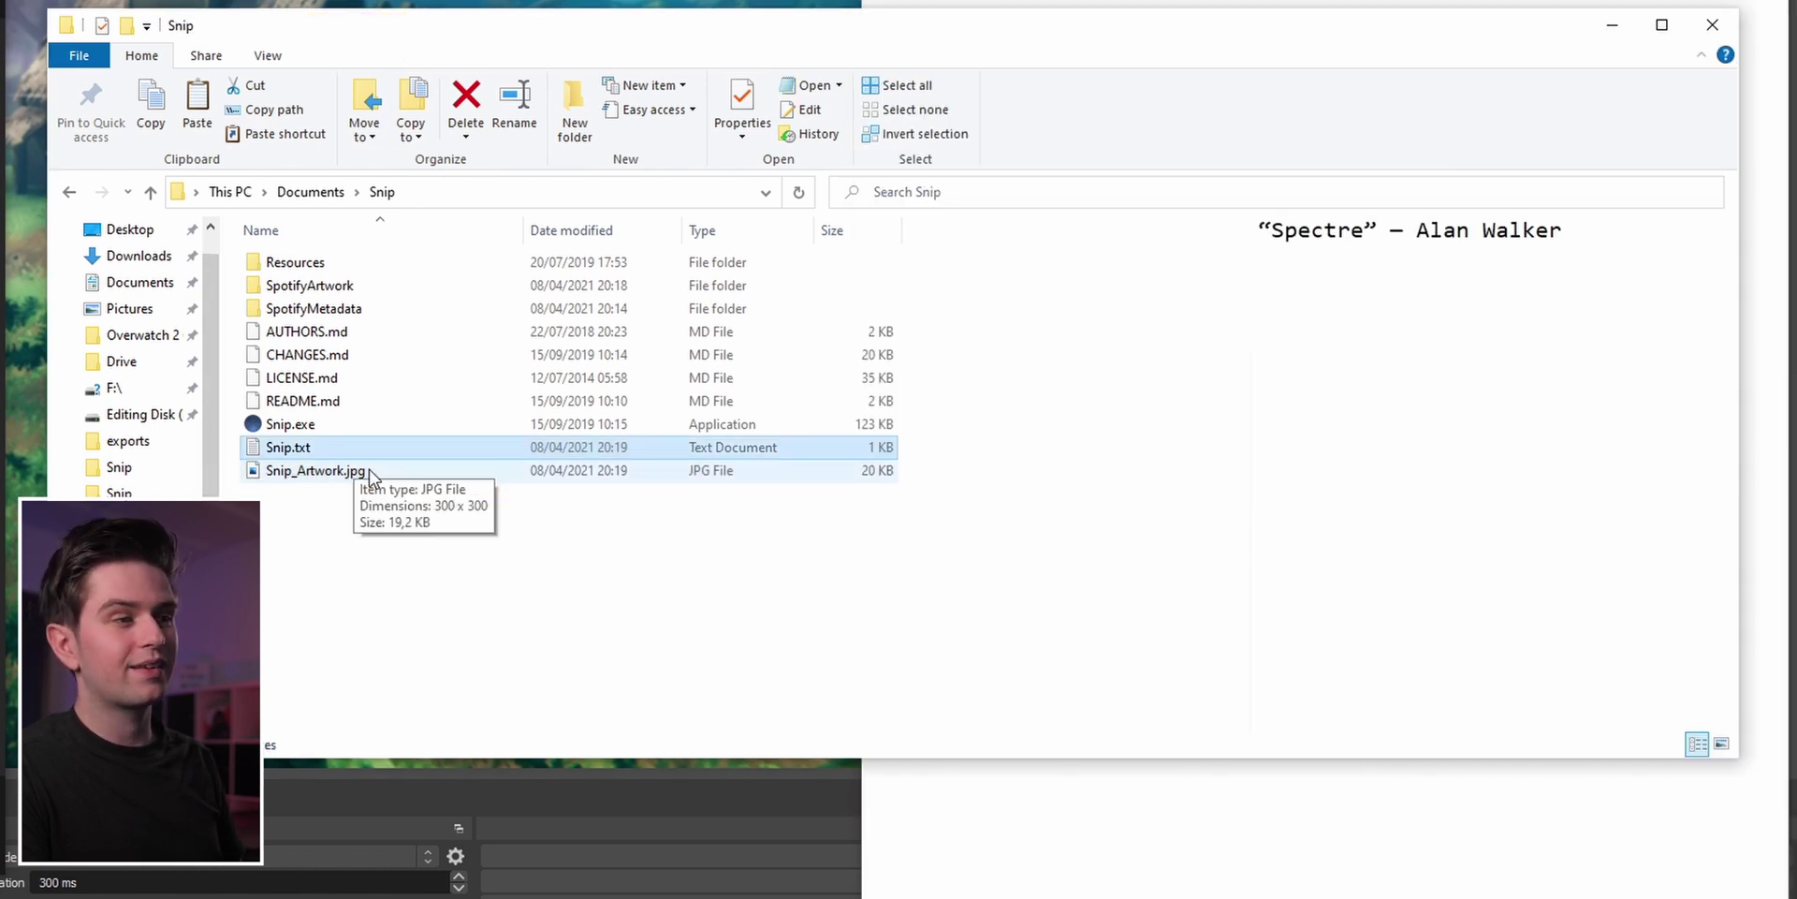
left_click(412, 468)
left_click(359, 451)
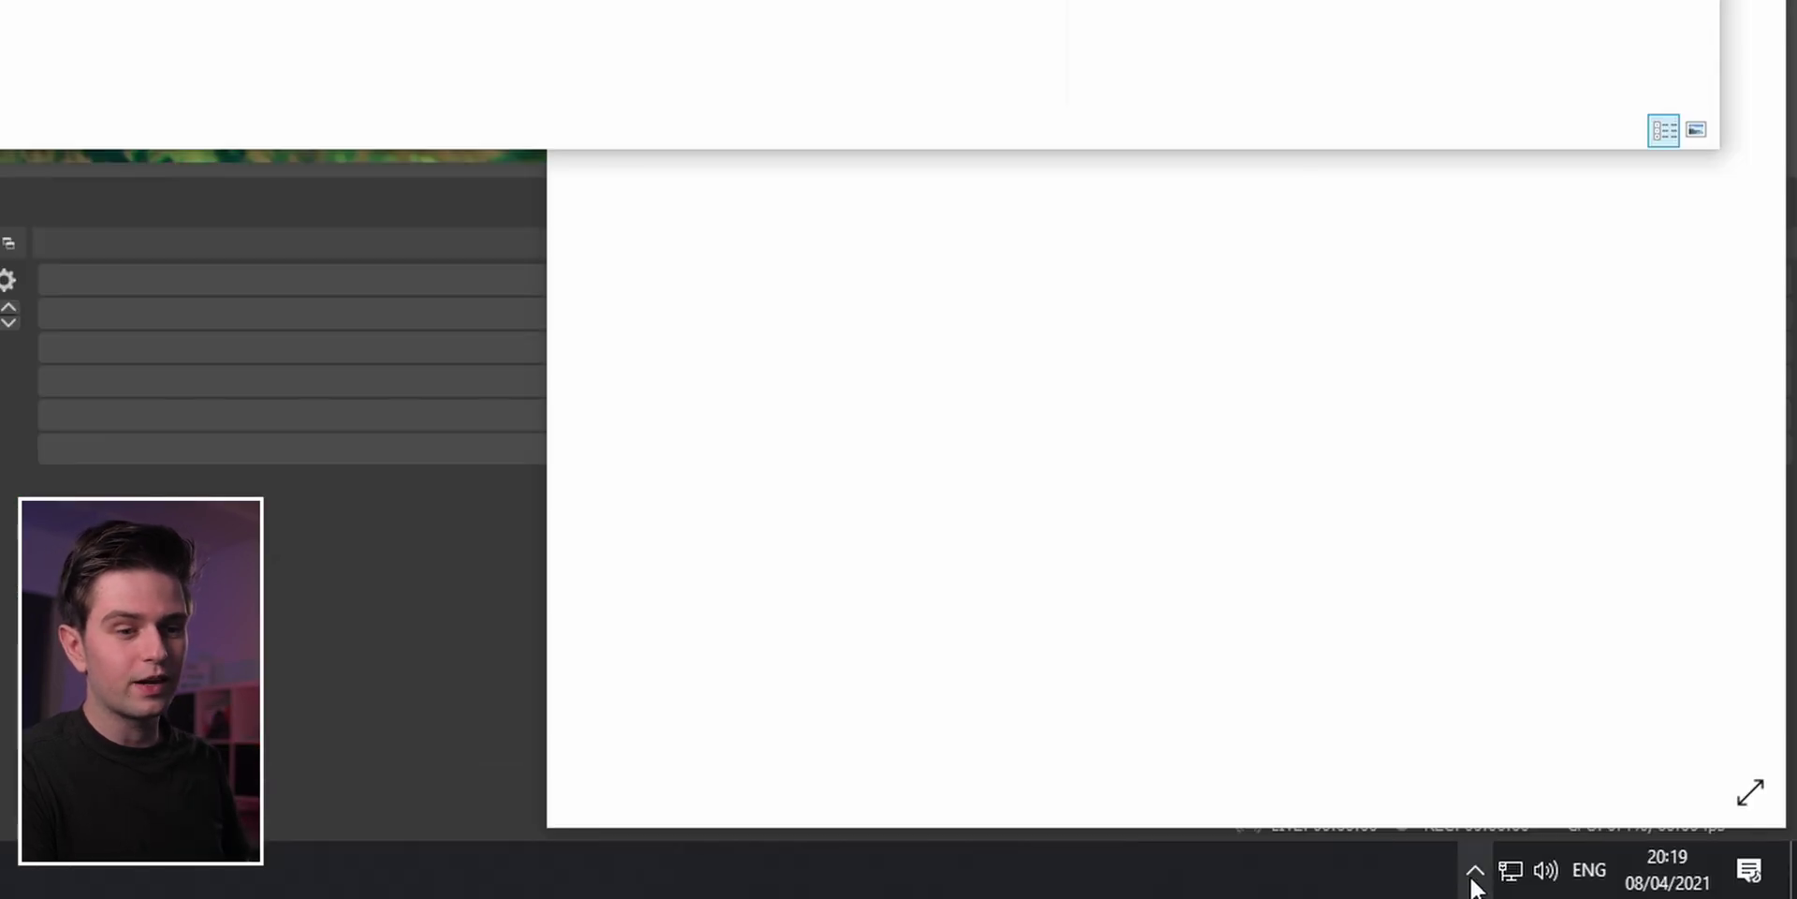
- Turn on Snip's Save Information Separately and preview Snip.txt, Snip_Album.txt and Snip_Artist.txt
left_click(1475, 869)
right_click(1537, 815)
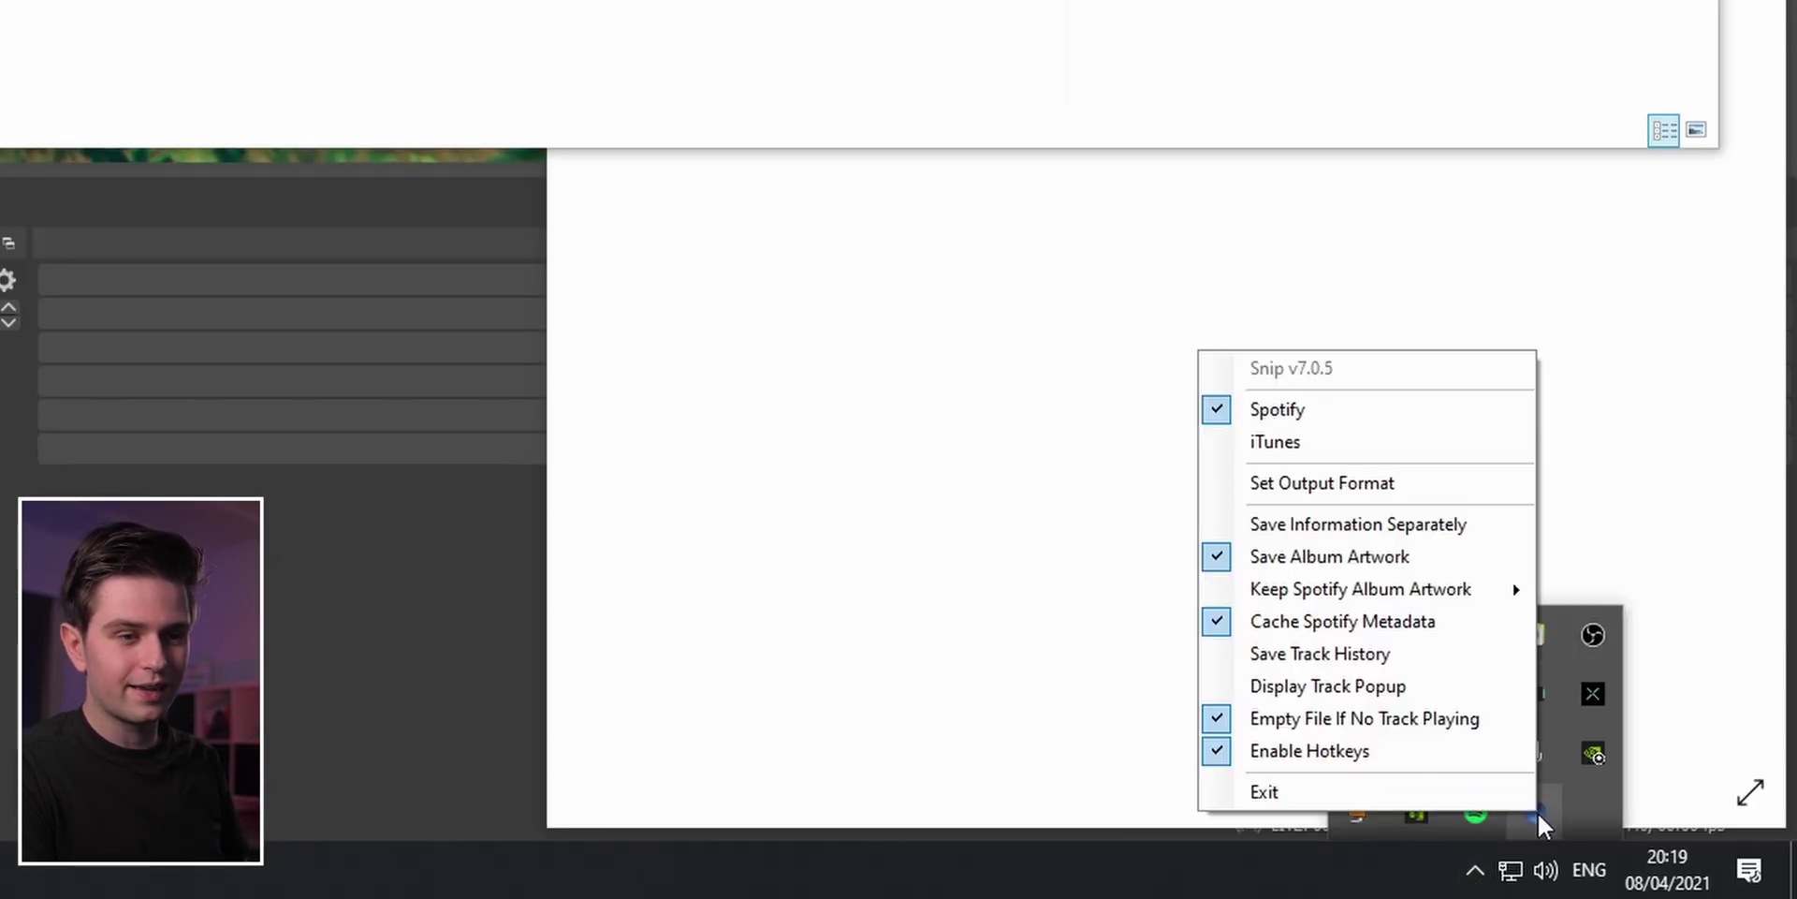
left_click(1367, 530)
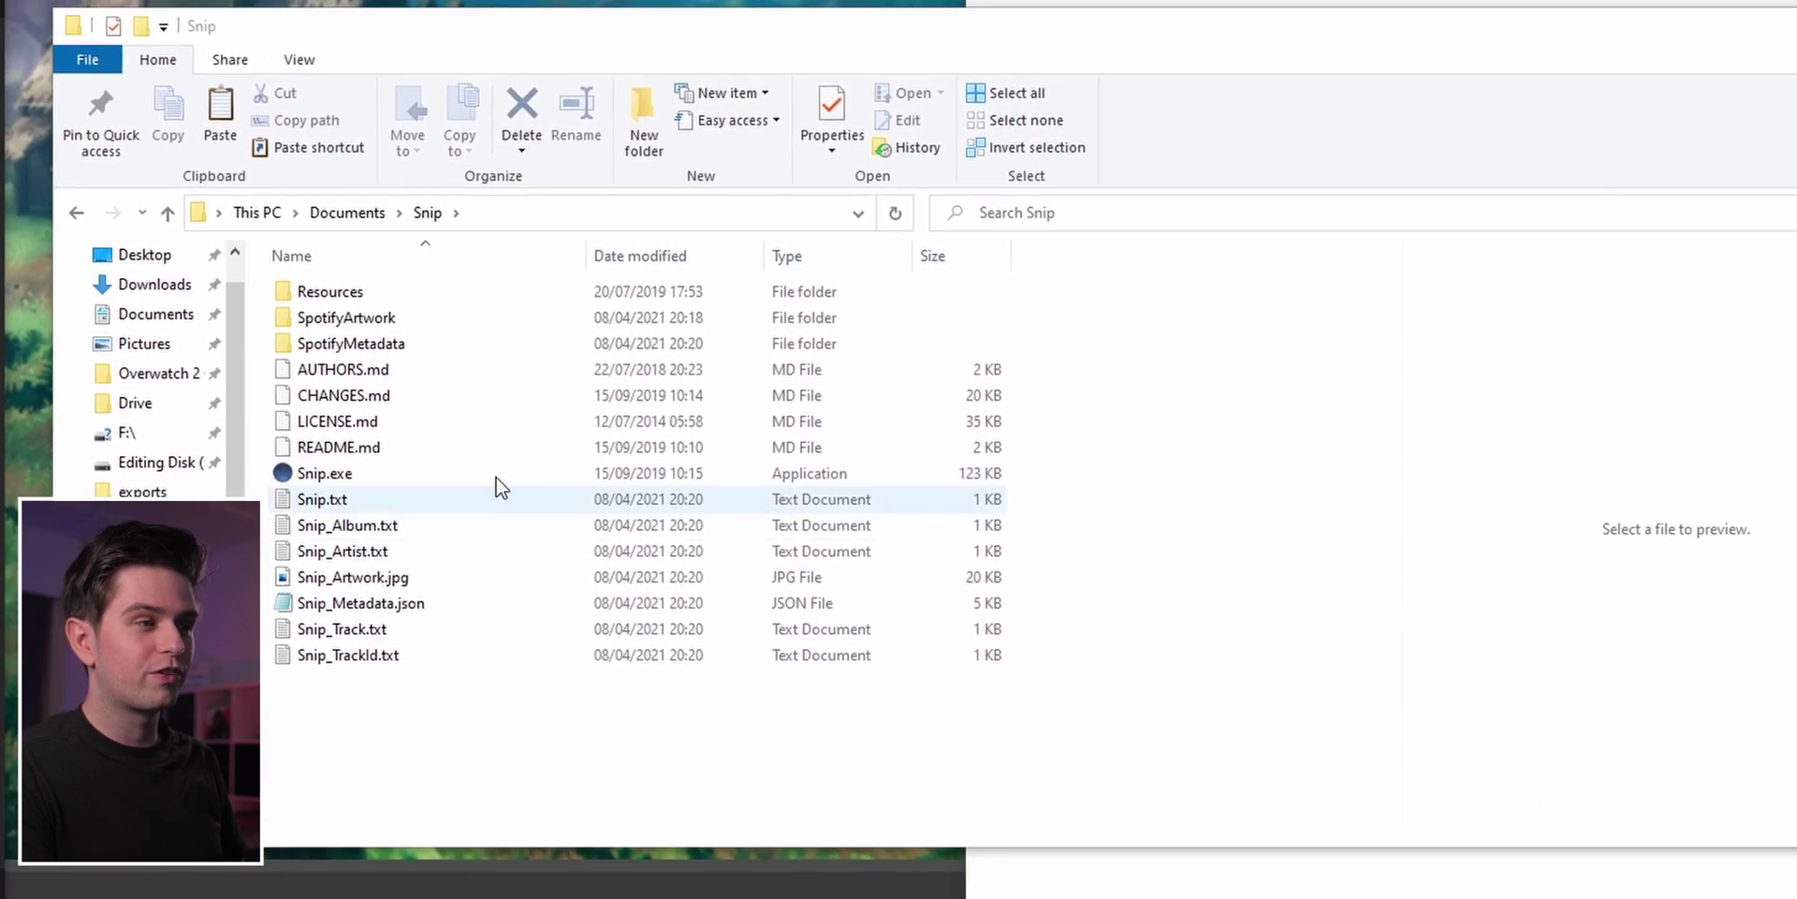
left_click(503, 490)
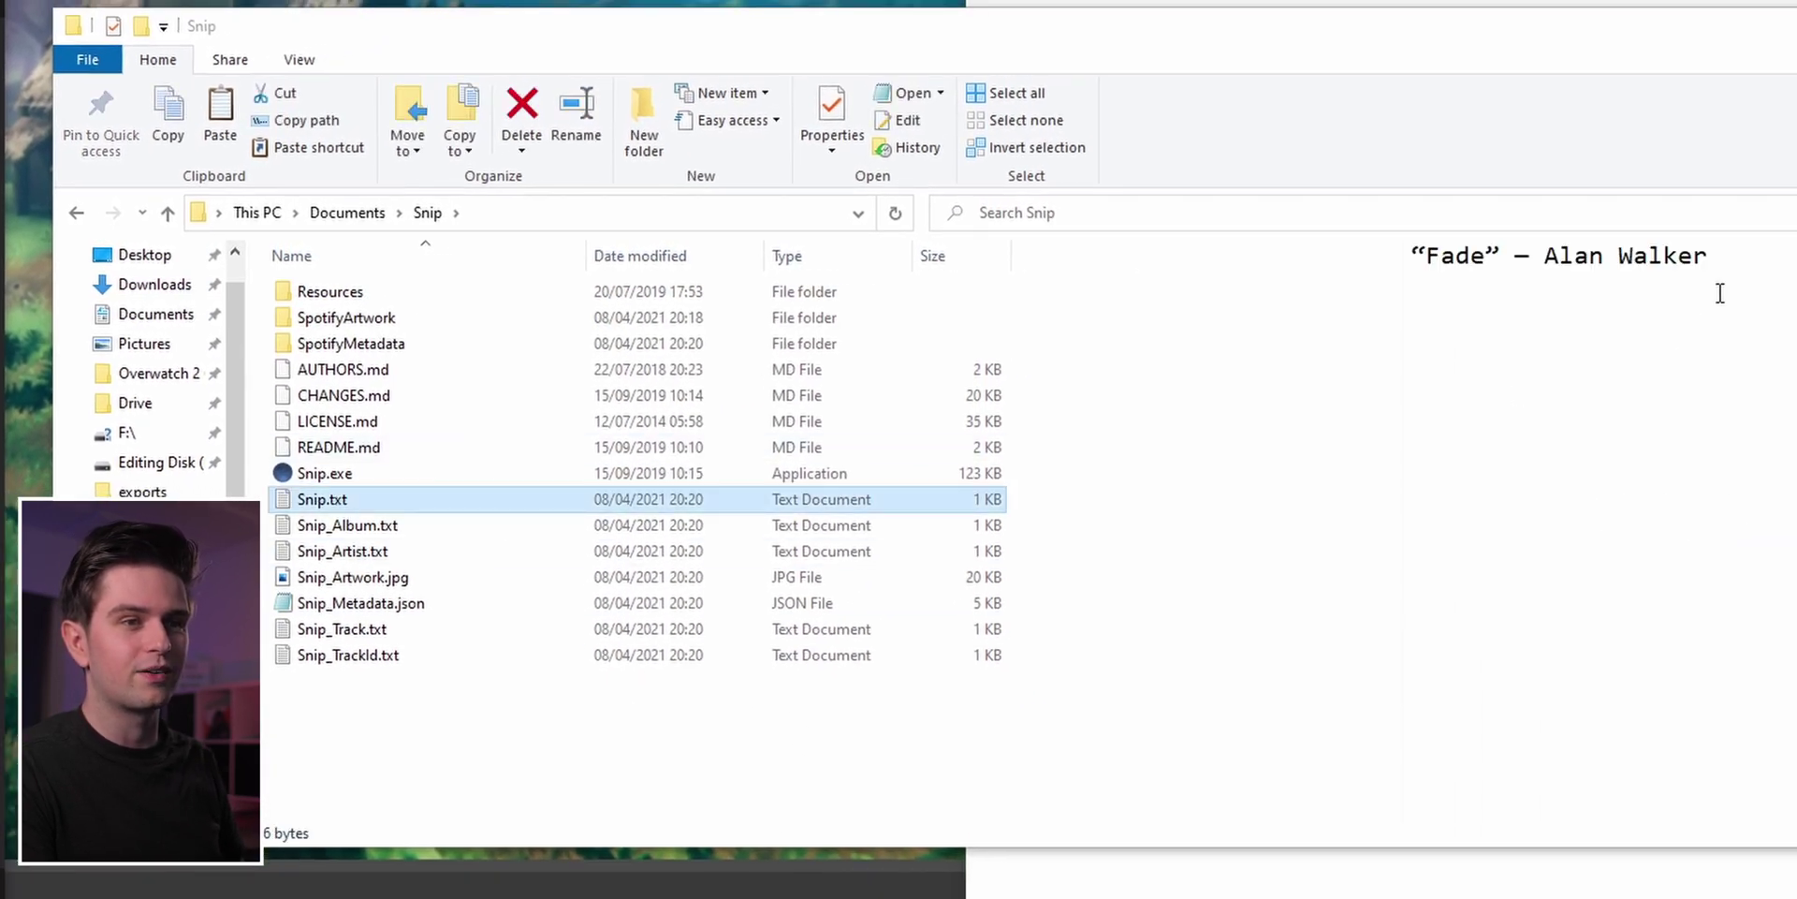
left_click(347, 532)
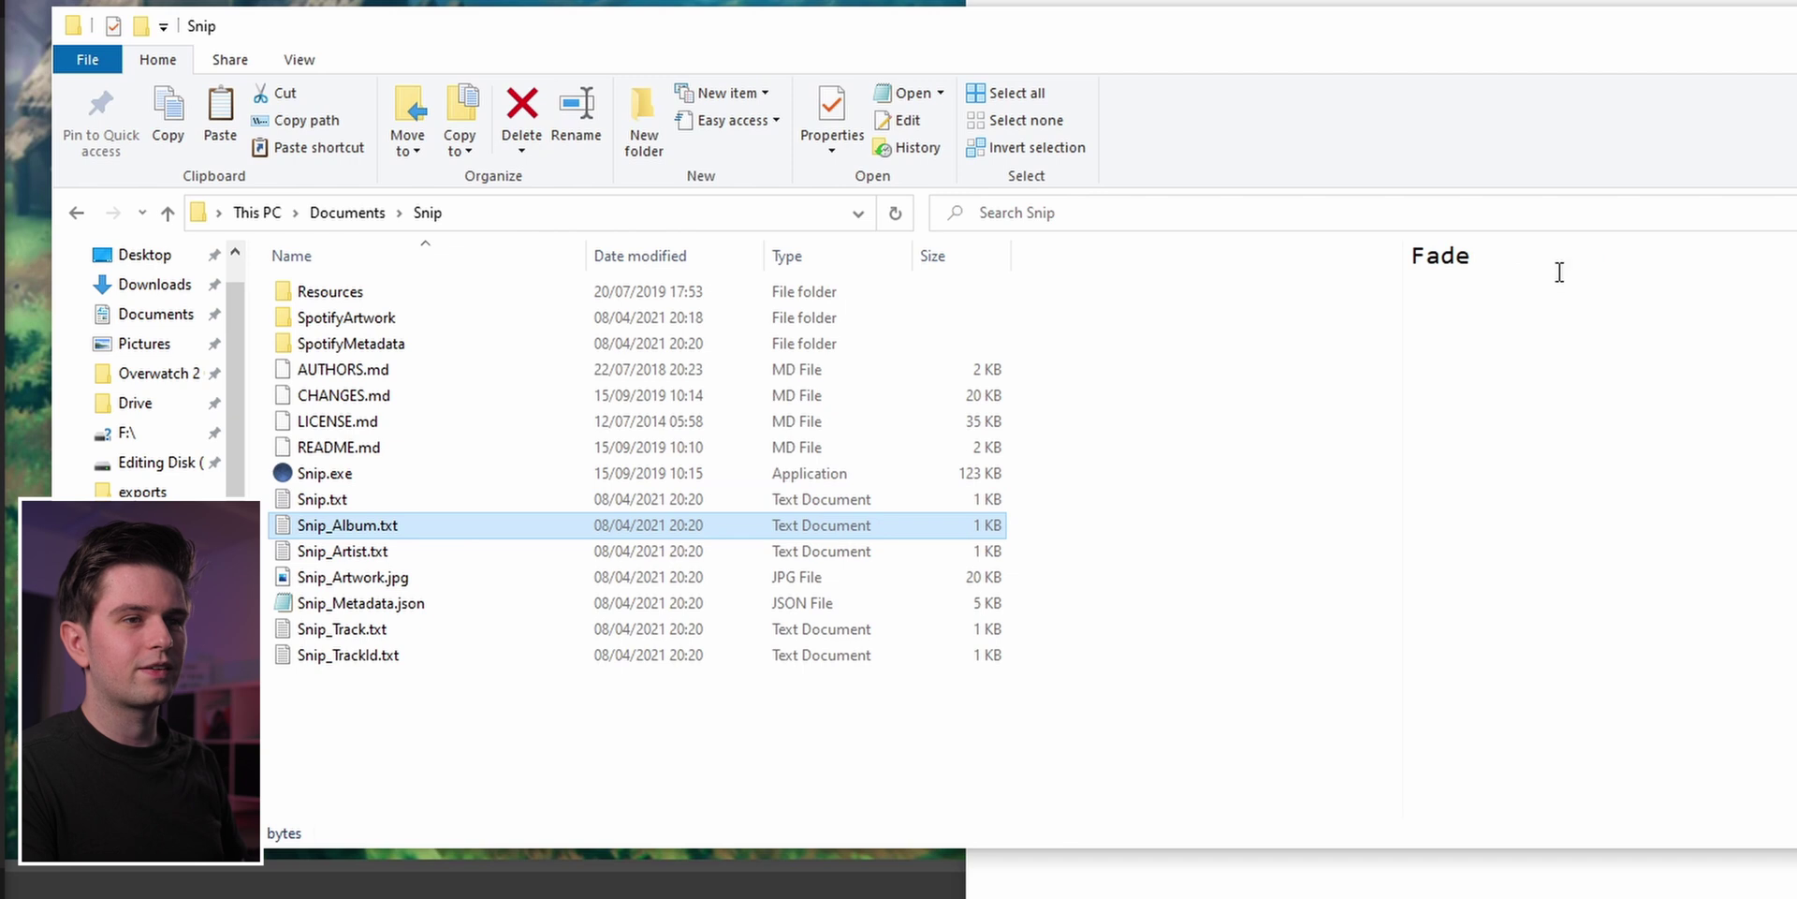
left_click(387, 544)
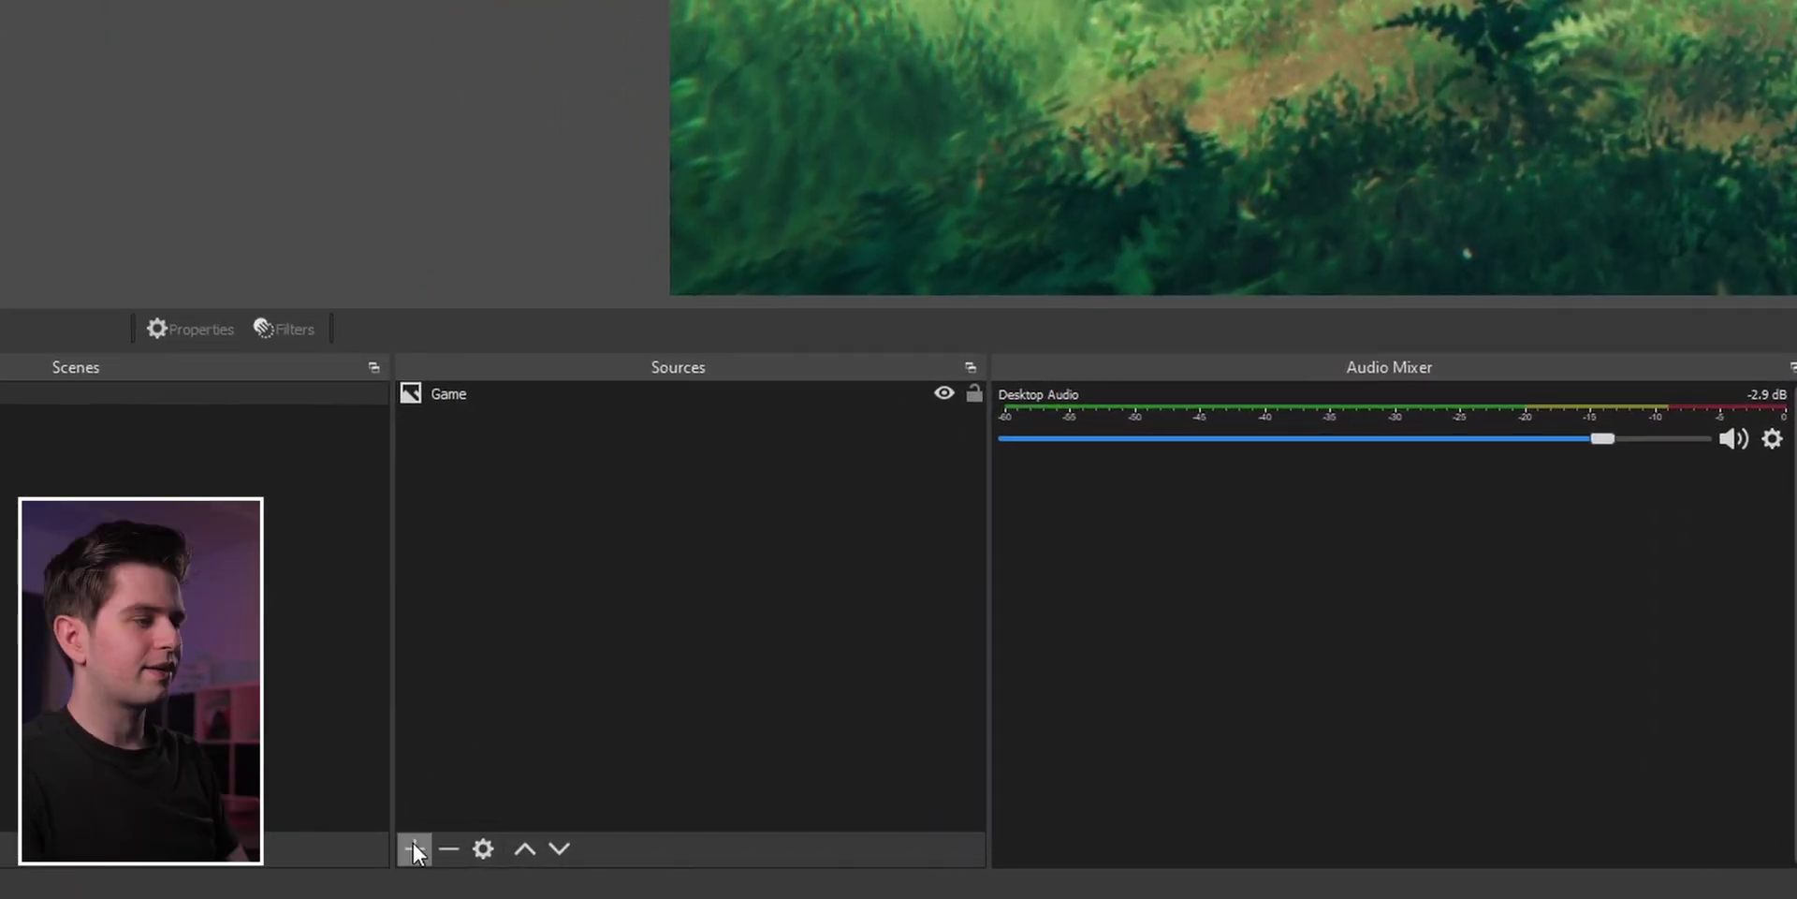
- Add Image source 'spotify album cover' showing Documents\Snip\Snip_Artwork.jpg, nudged toward the top-left
left_click(397, 849)
left_click(517, 479)
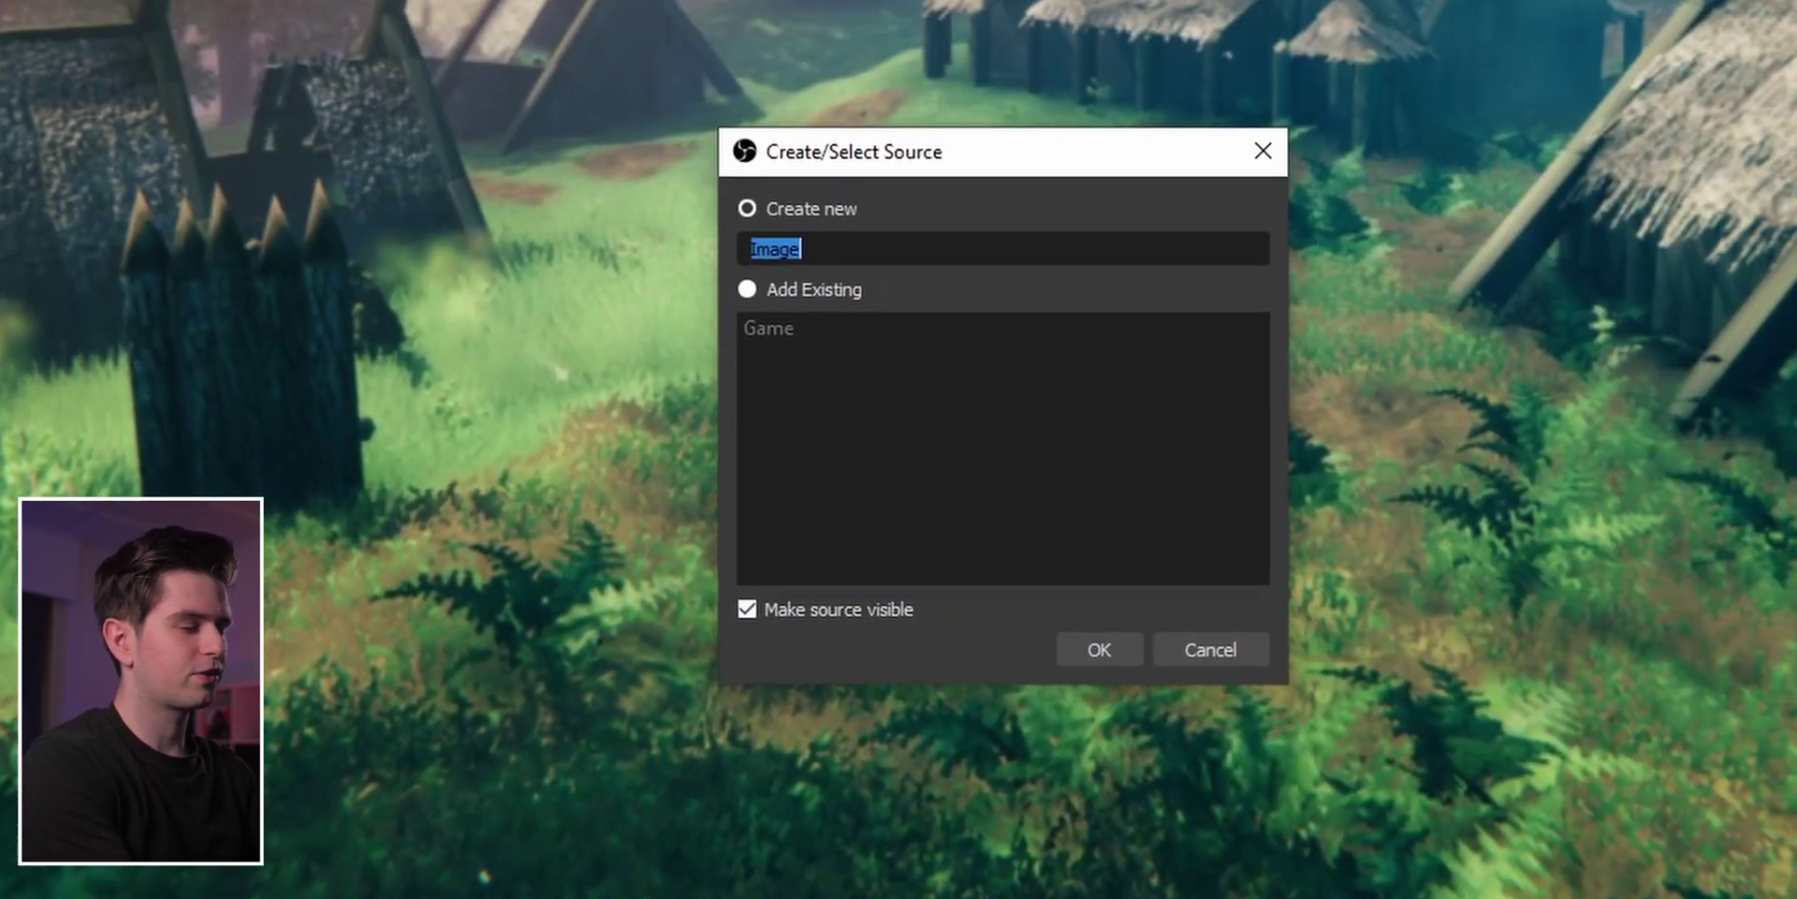
type("spotify album cover")
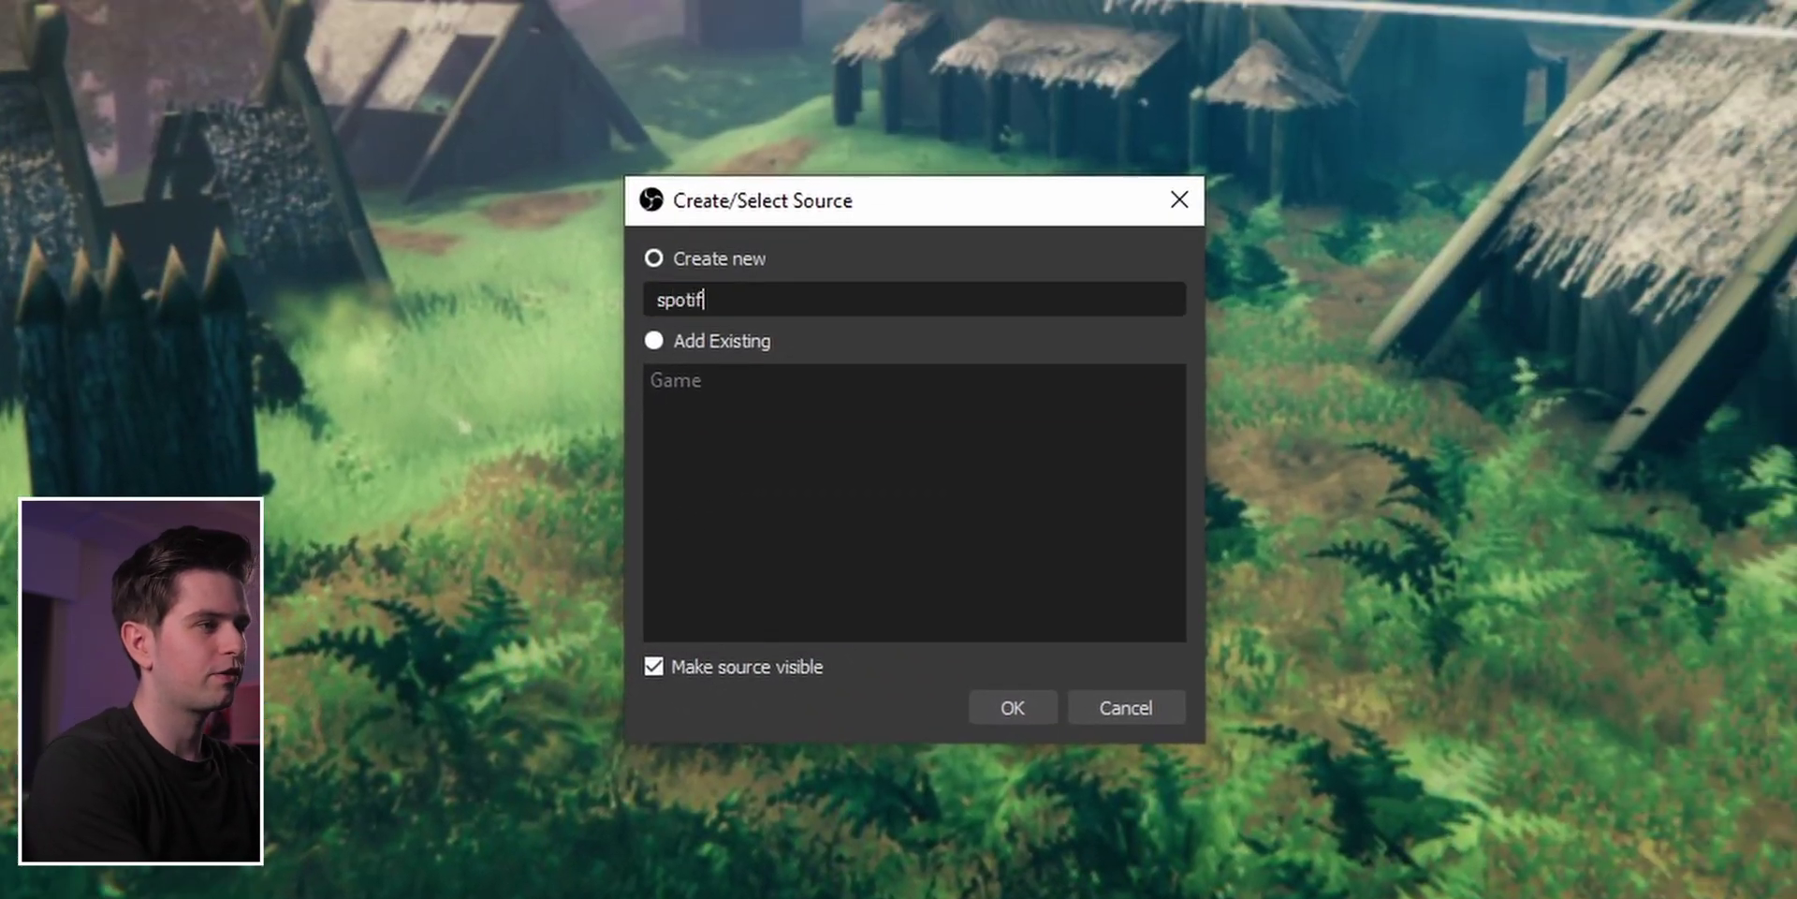
left_click(1011, 709)
left_click(1353, 640)
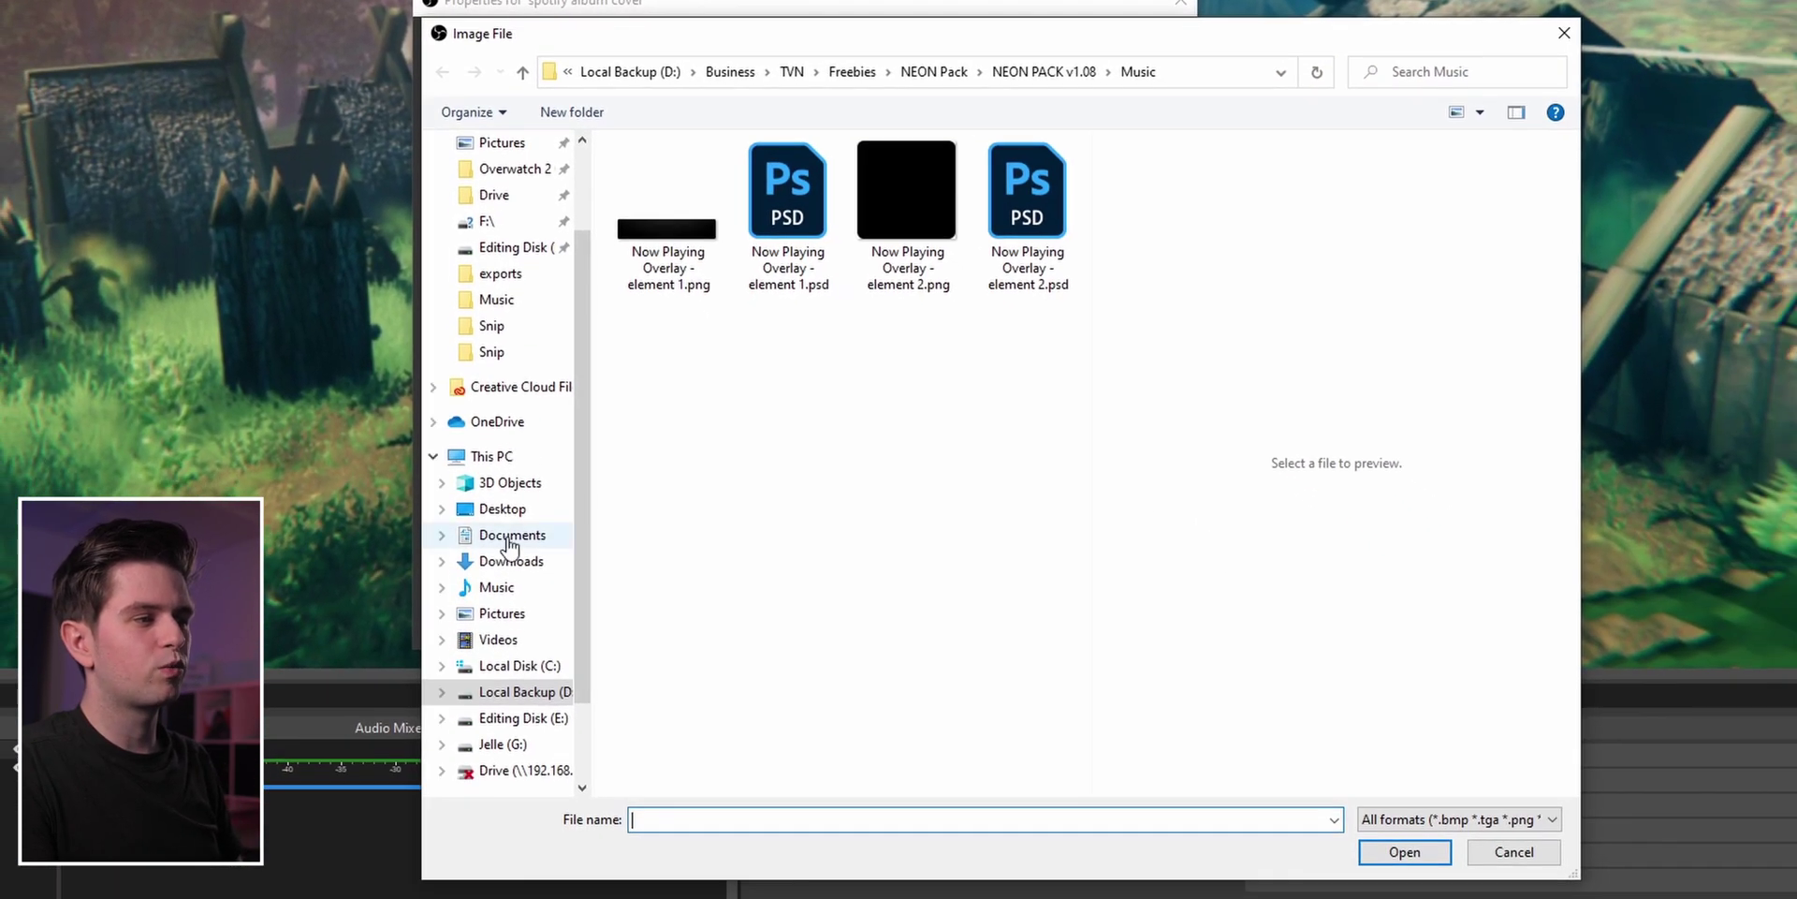
left_click(540, 719)
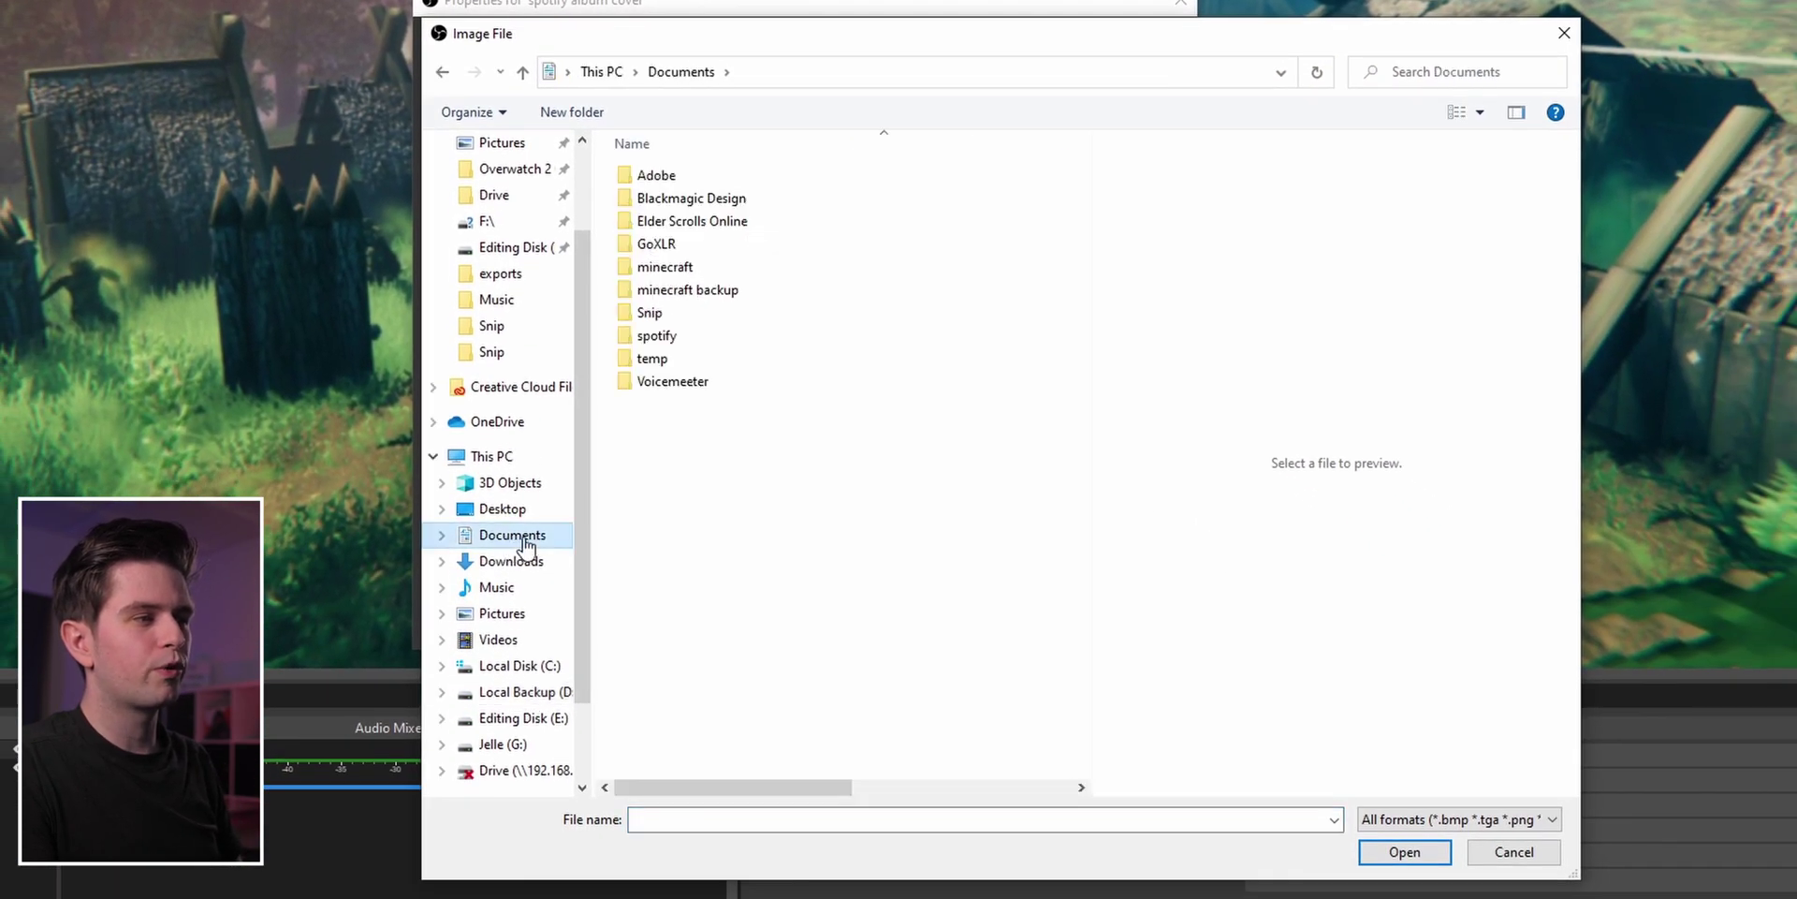
left_click(726, 320)
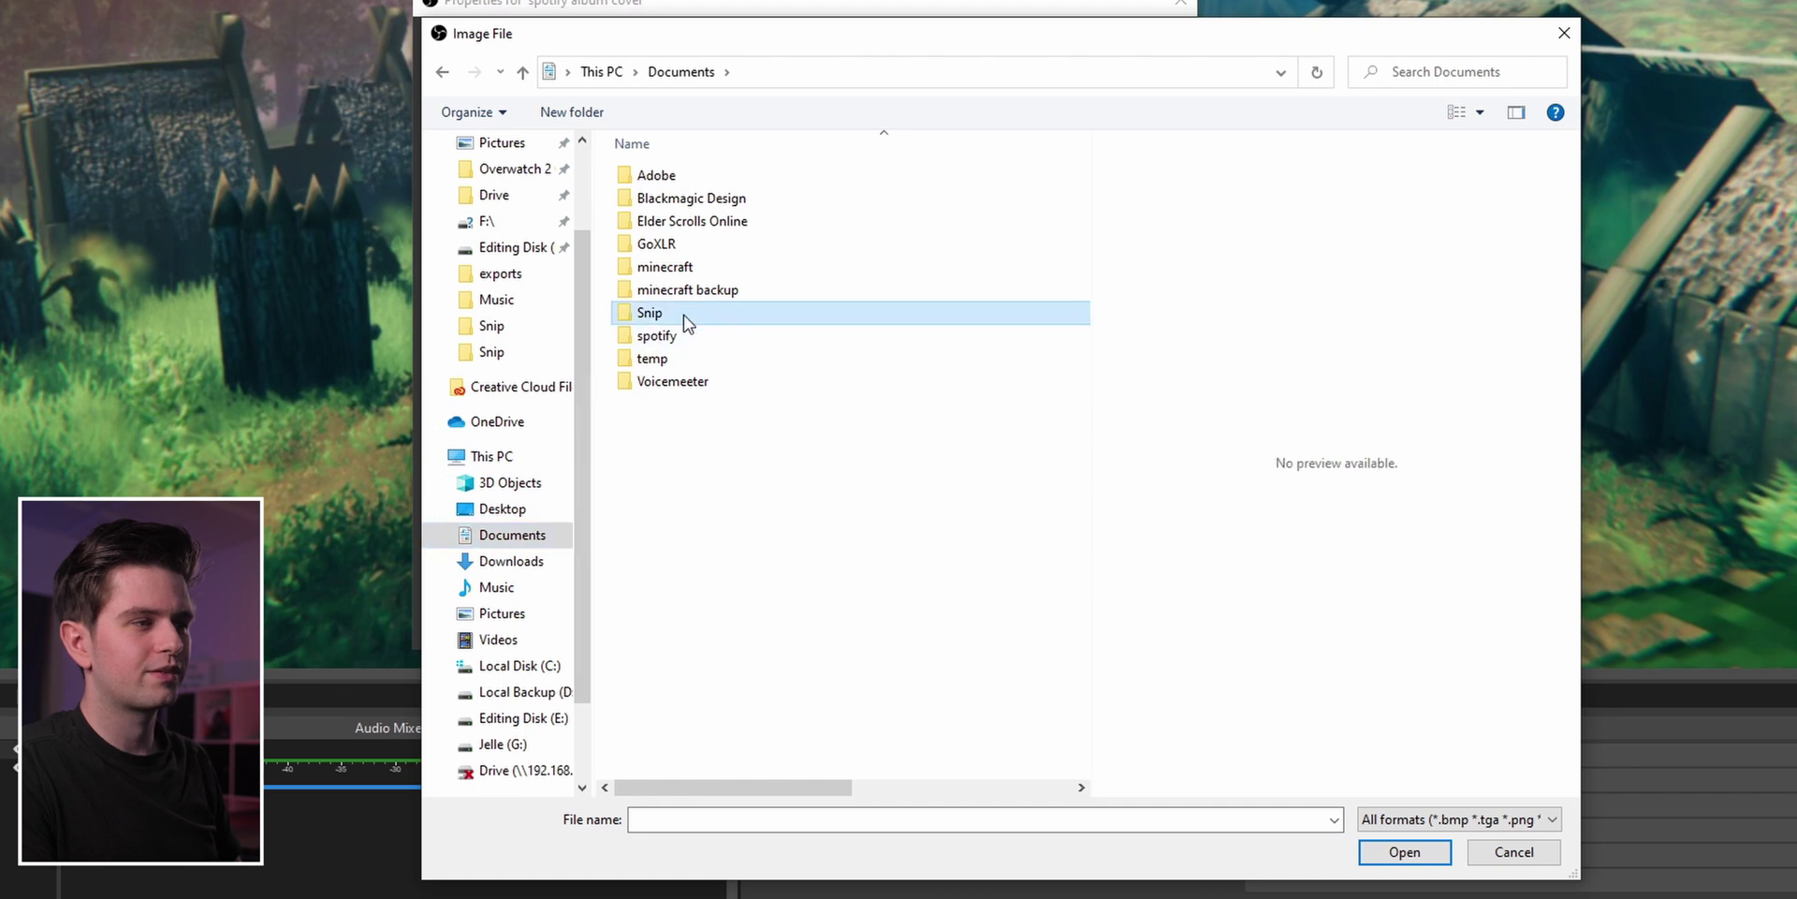
double_click(687, 319)
left_click(680, 248)
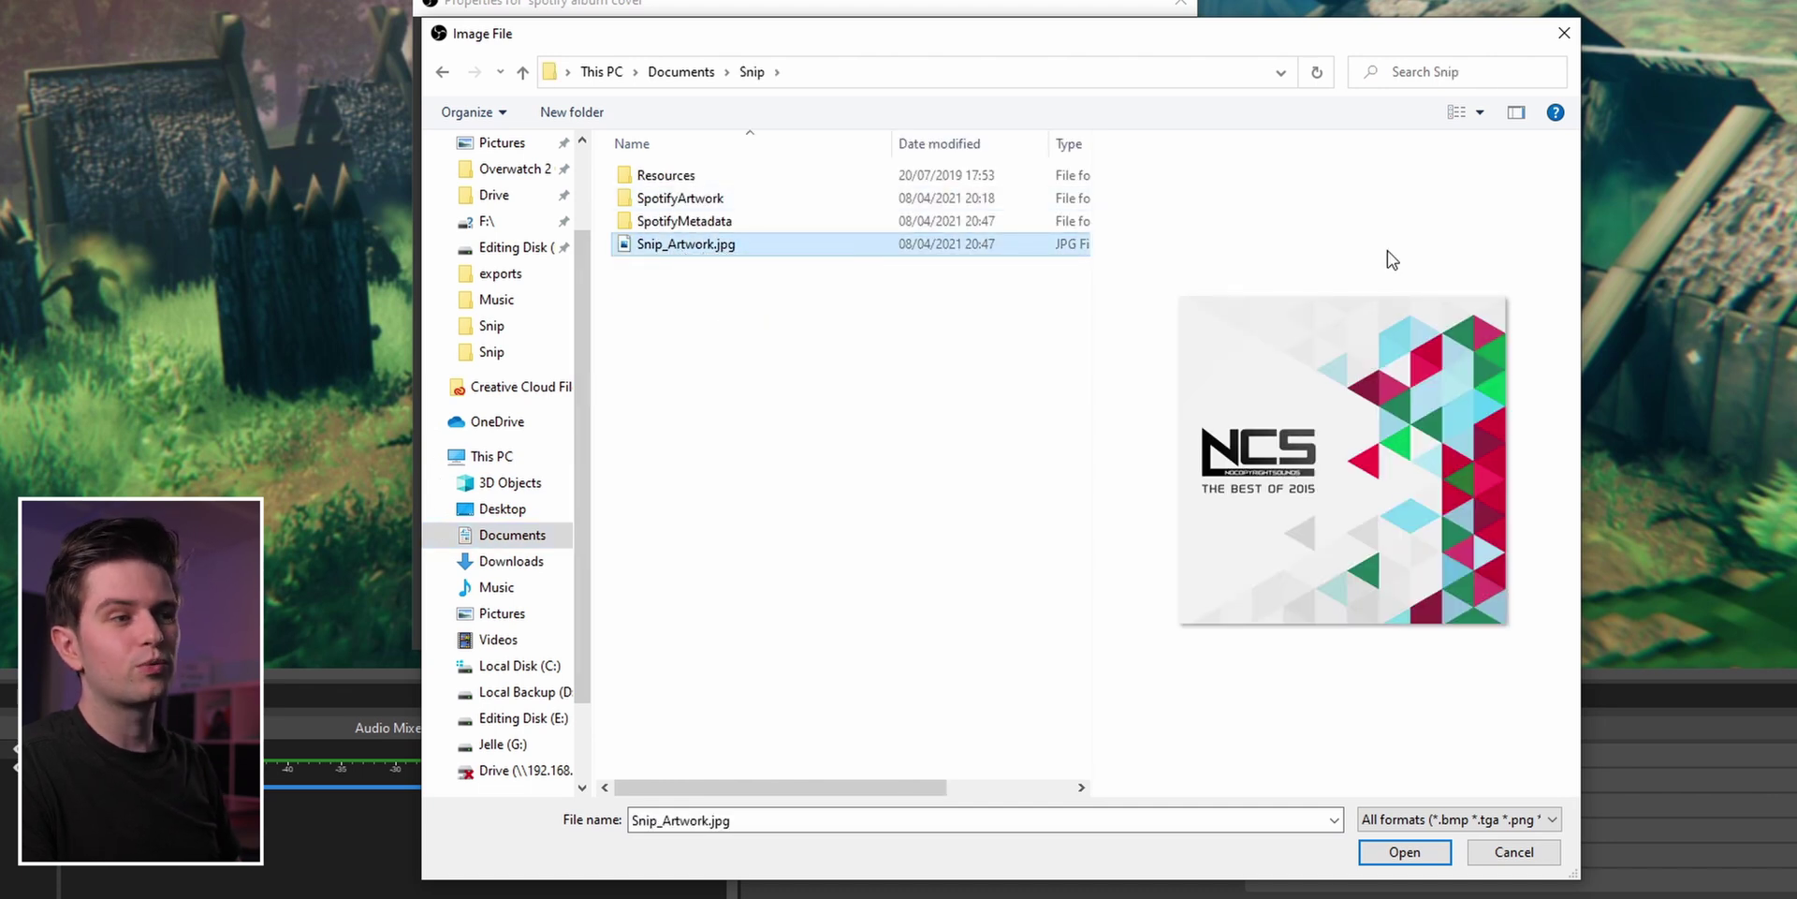
double_click(749, 249)
left_click(1056, 653)
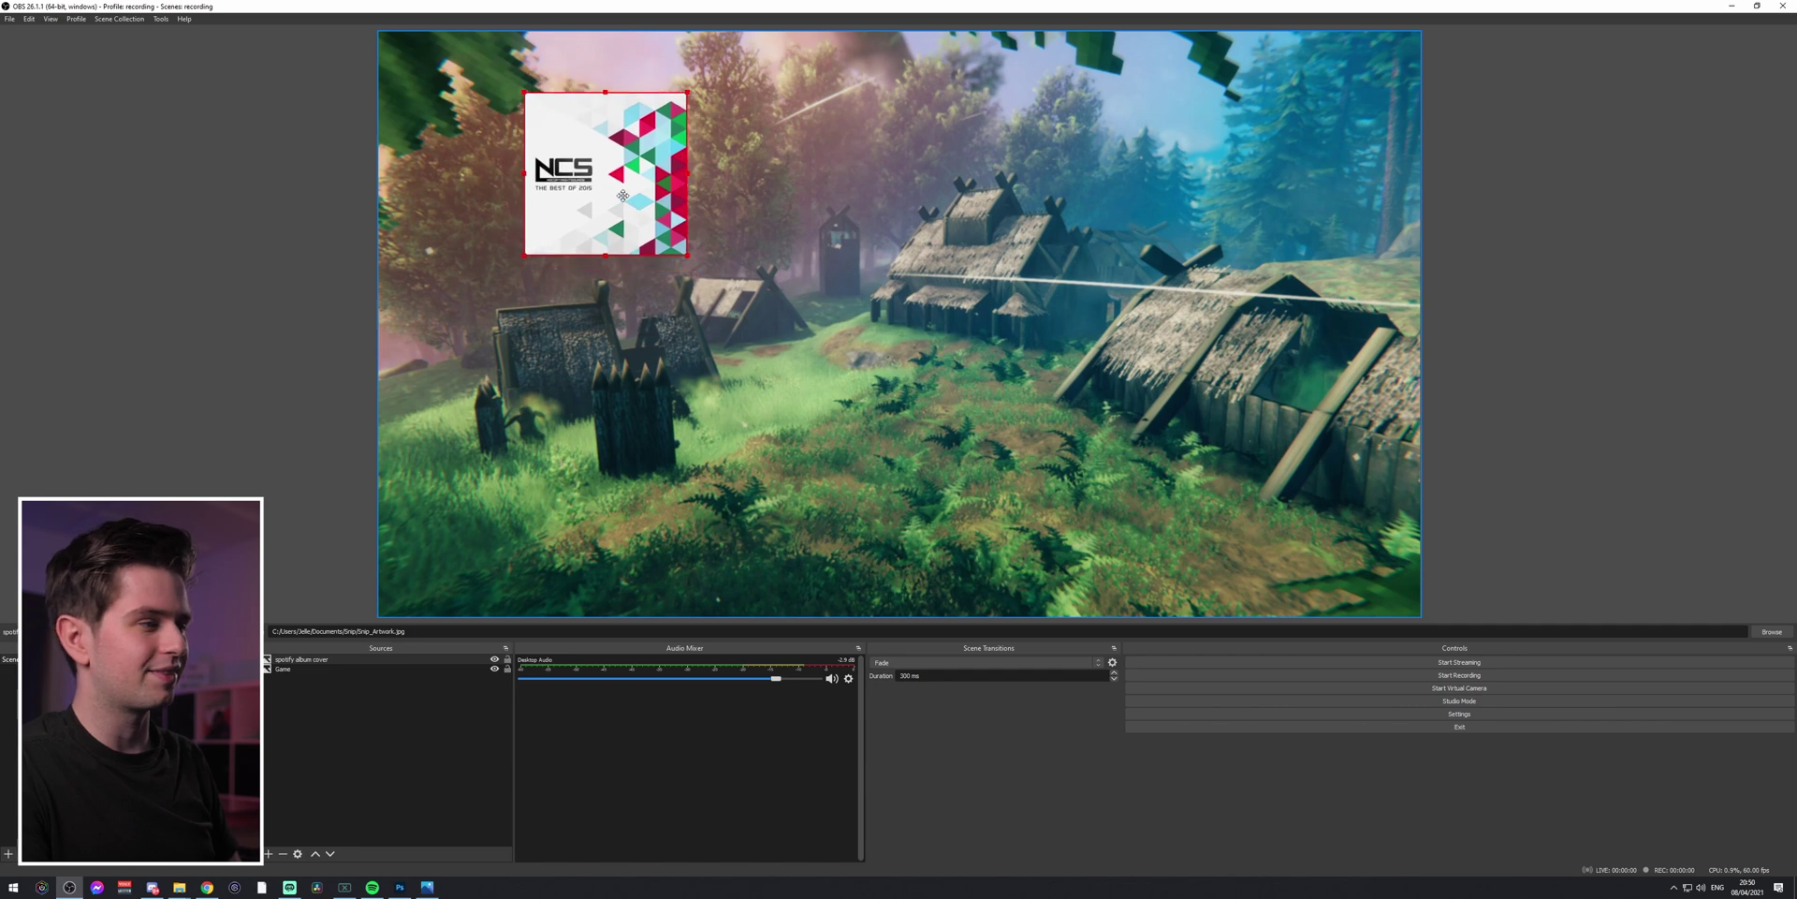
left_click_drag(622, 195, 599, 186)
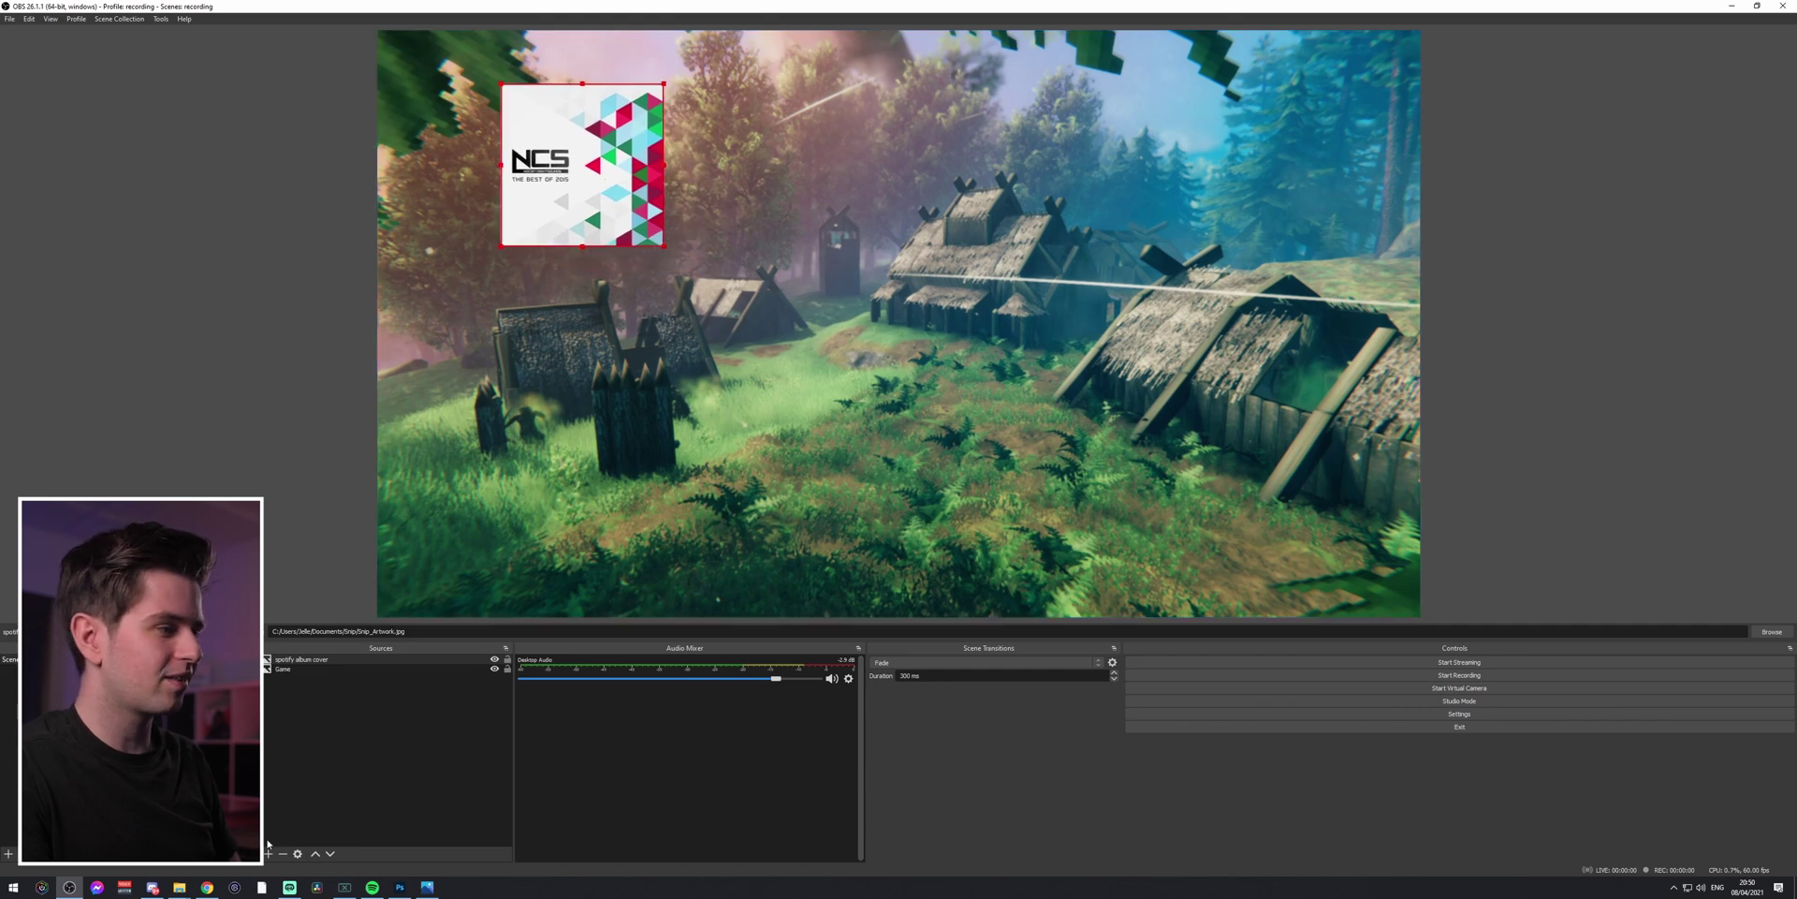
- Add a 'Spotify current song' Text source reading from Documents/Snip/Snip.txt and move it higher
left_click(269, 854)
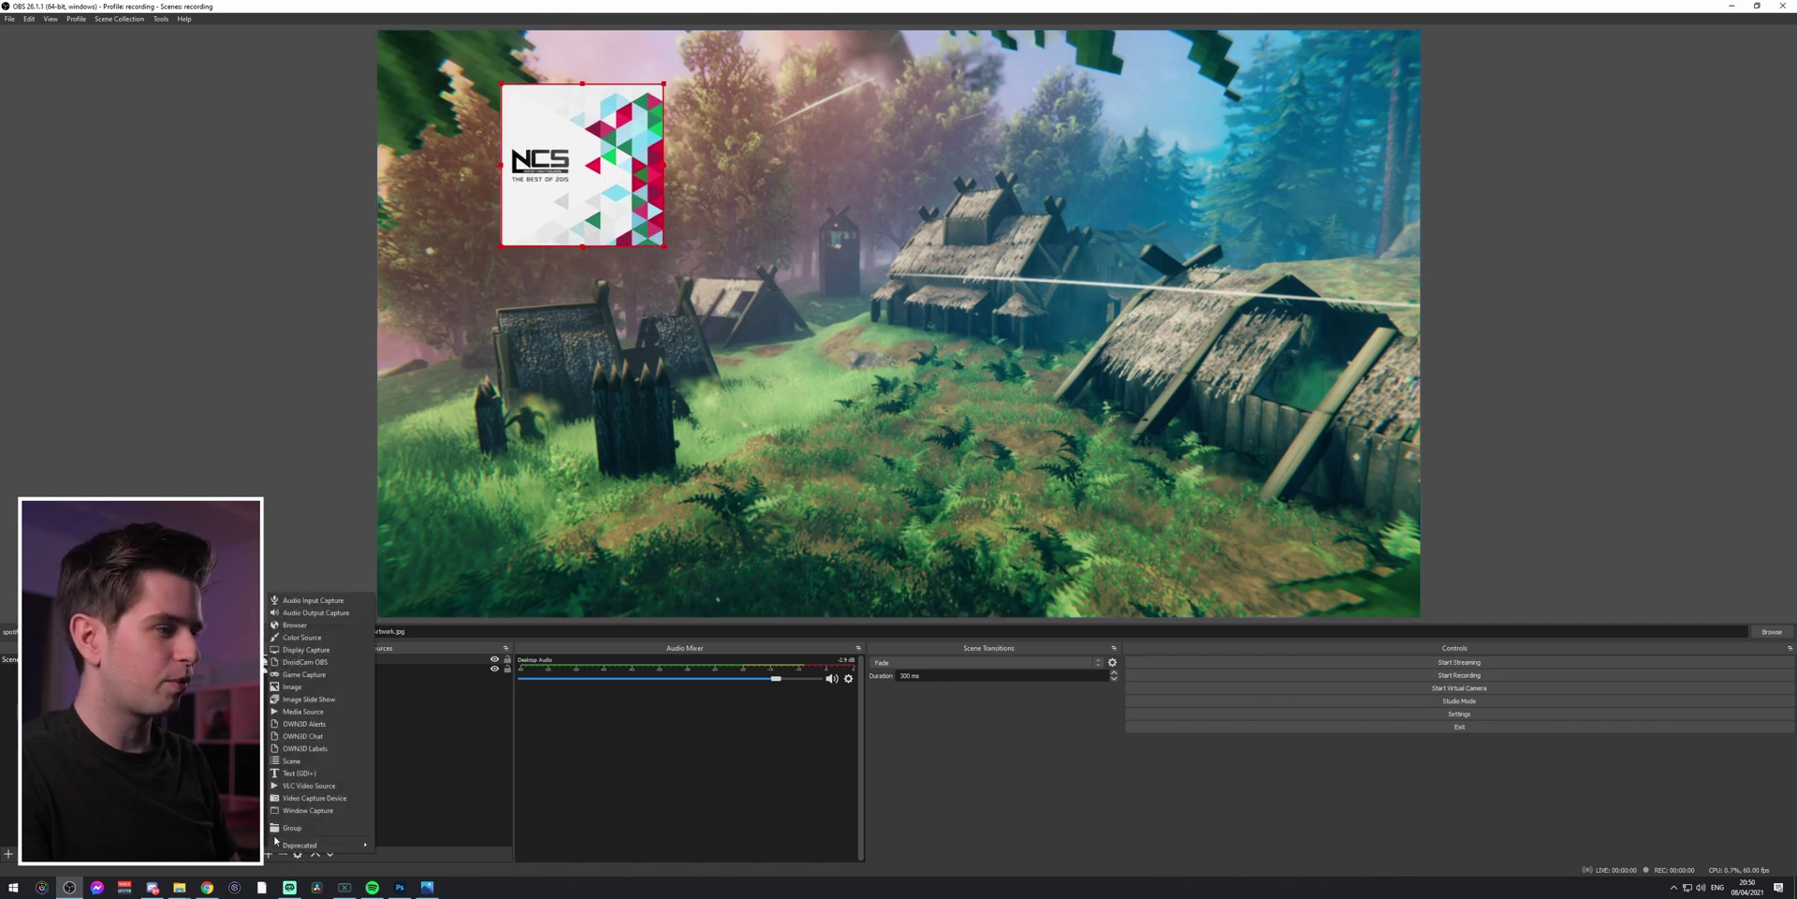
left_click(319, 779)
type("Spoti")
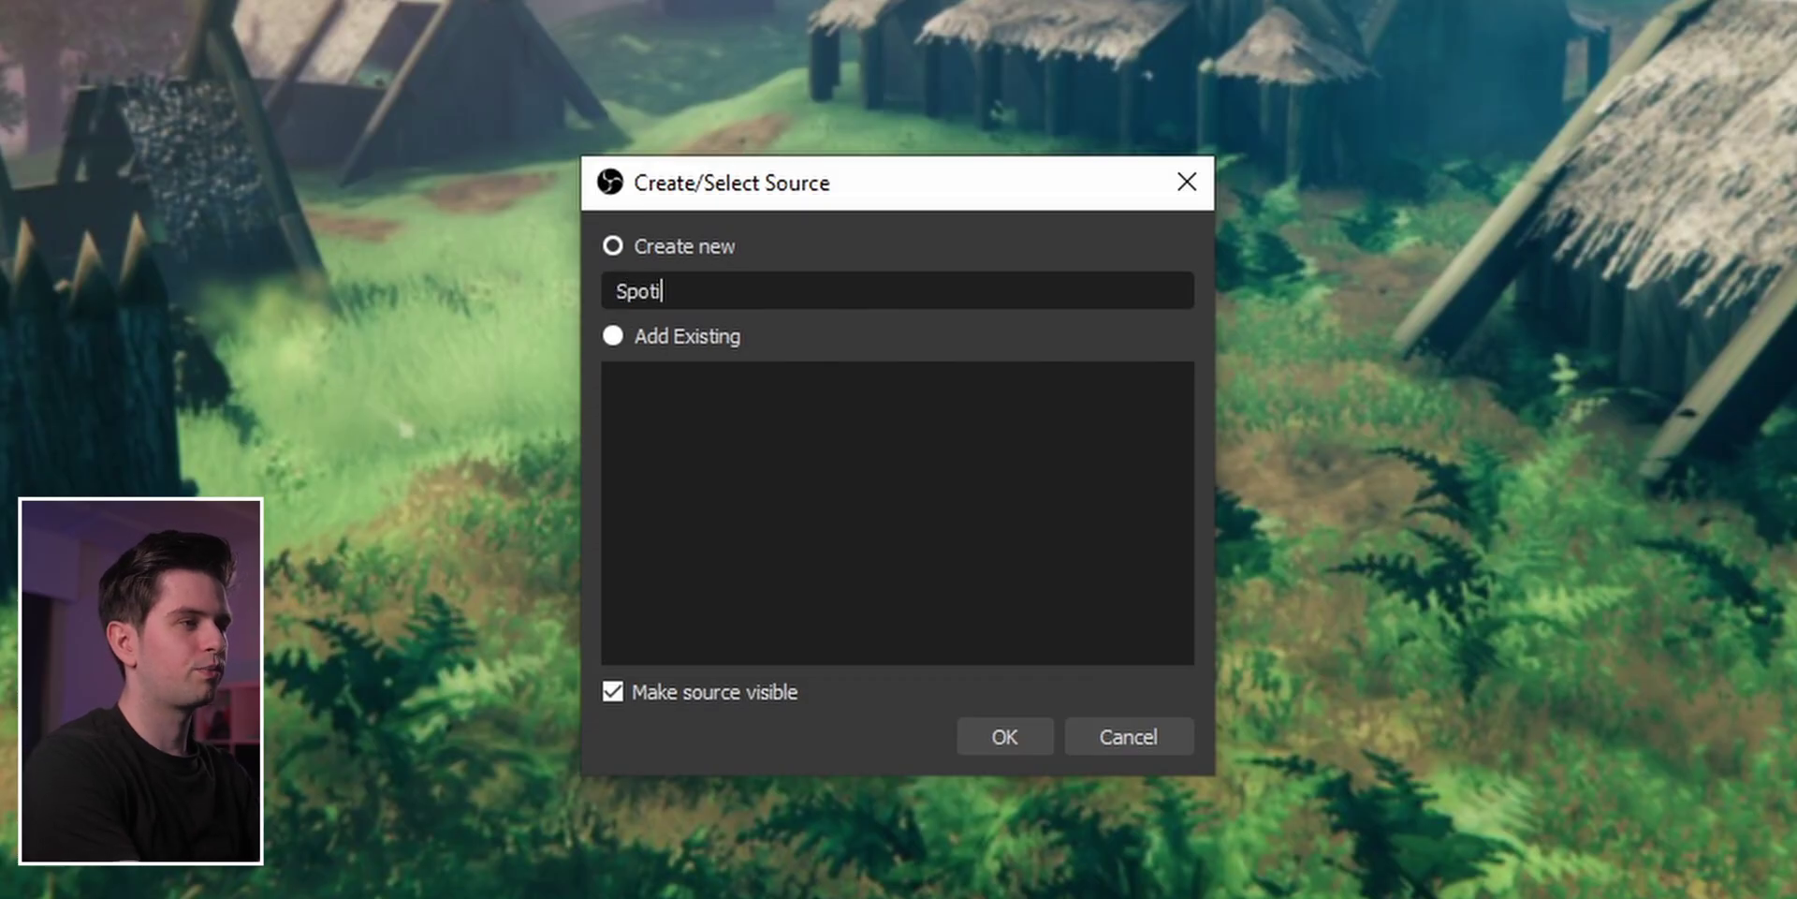
type("fy current song")
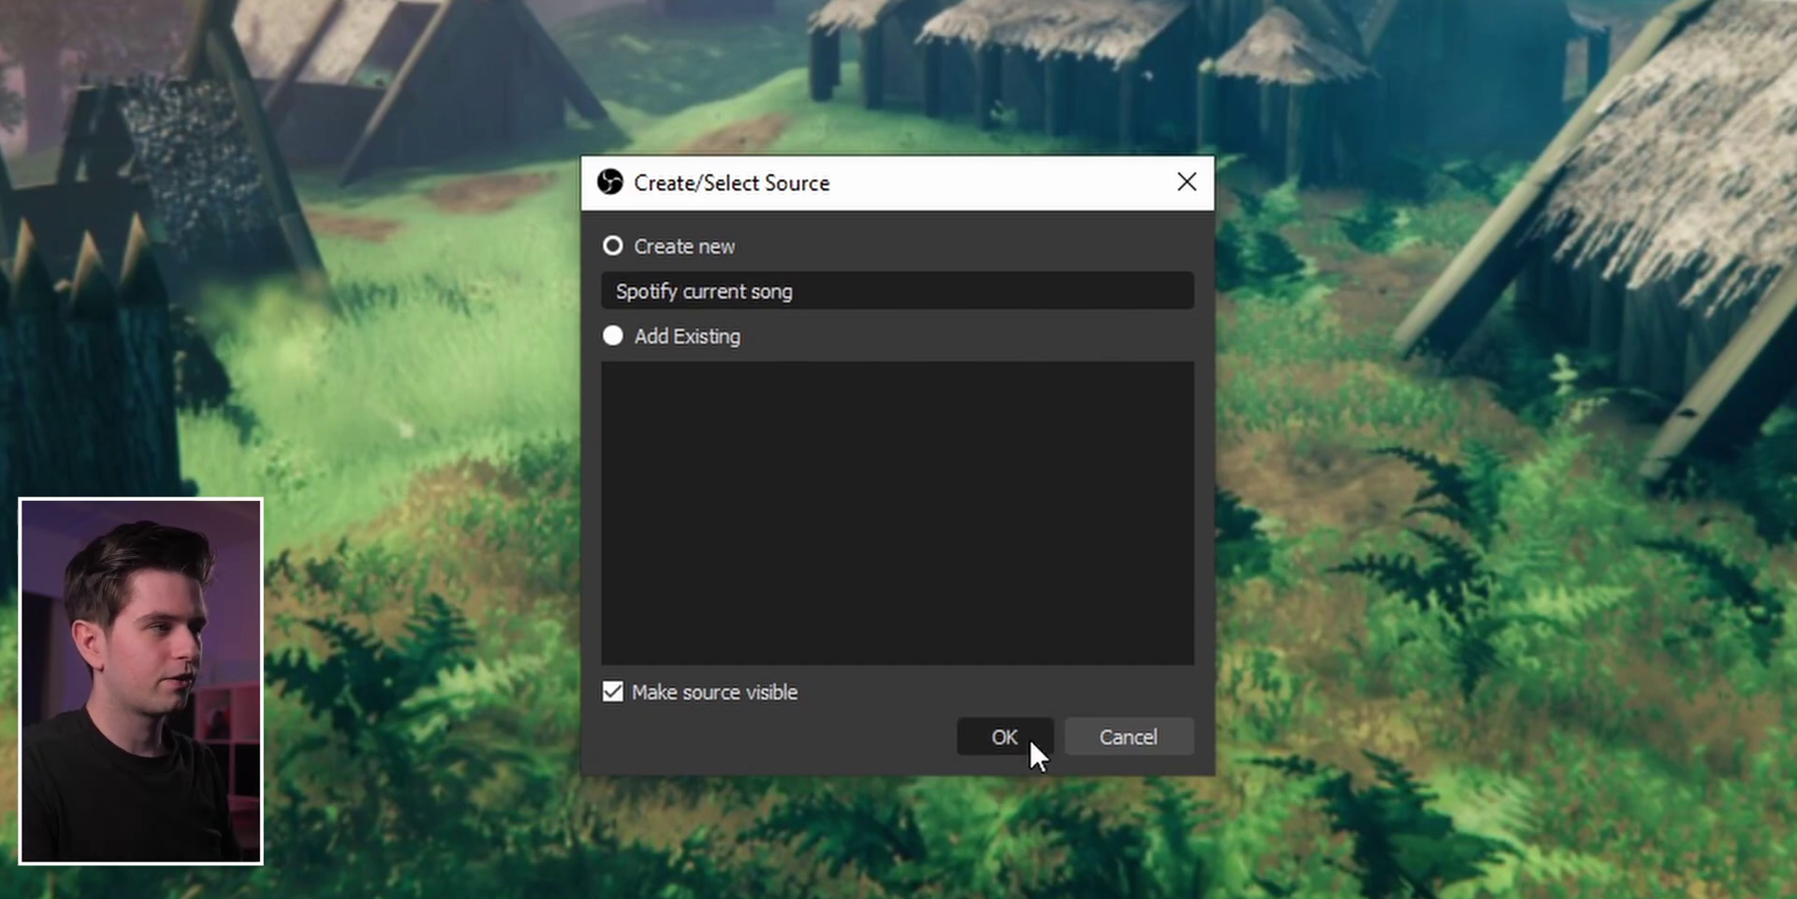
left_click(1030, 738)
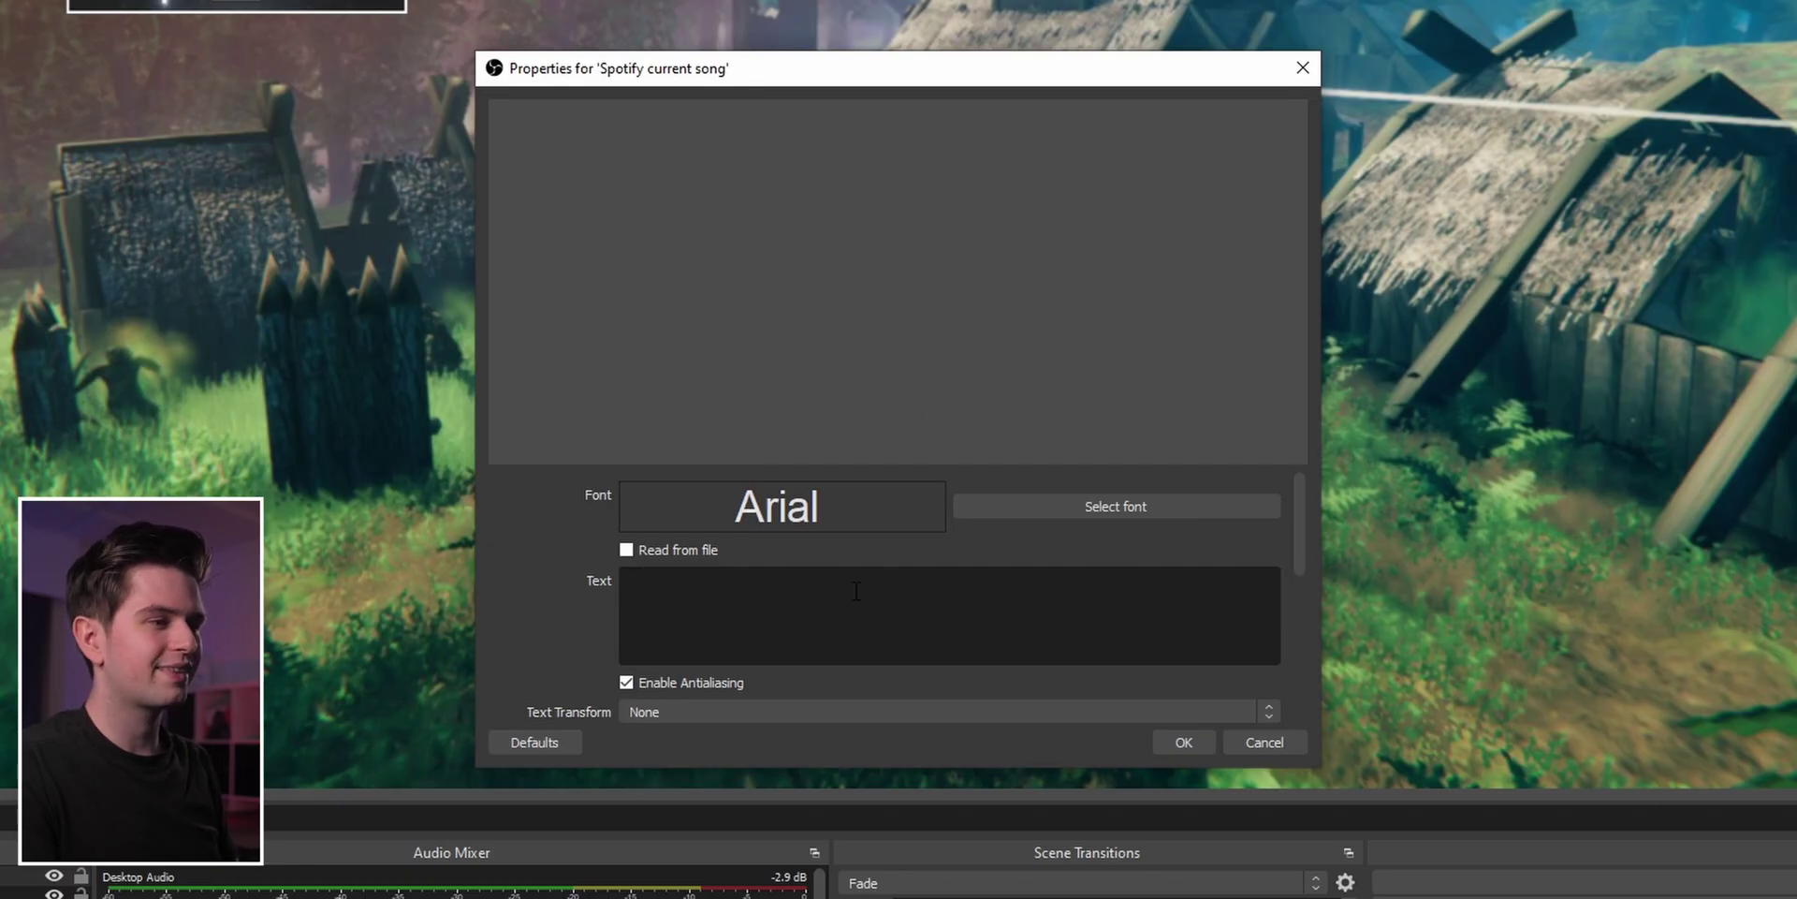
left_click(664, 549)
left_click(1235, 461)
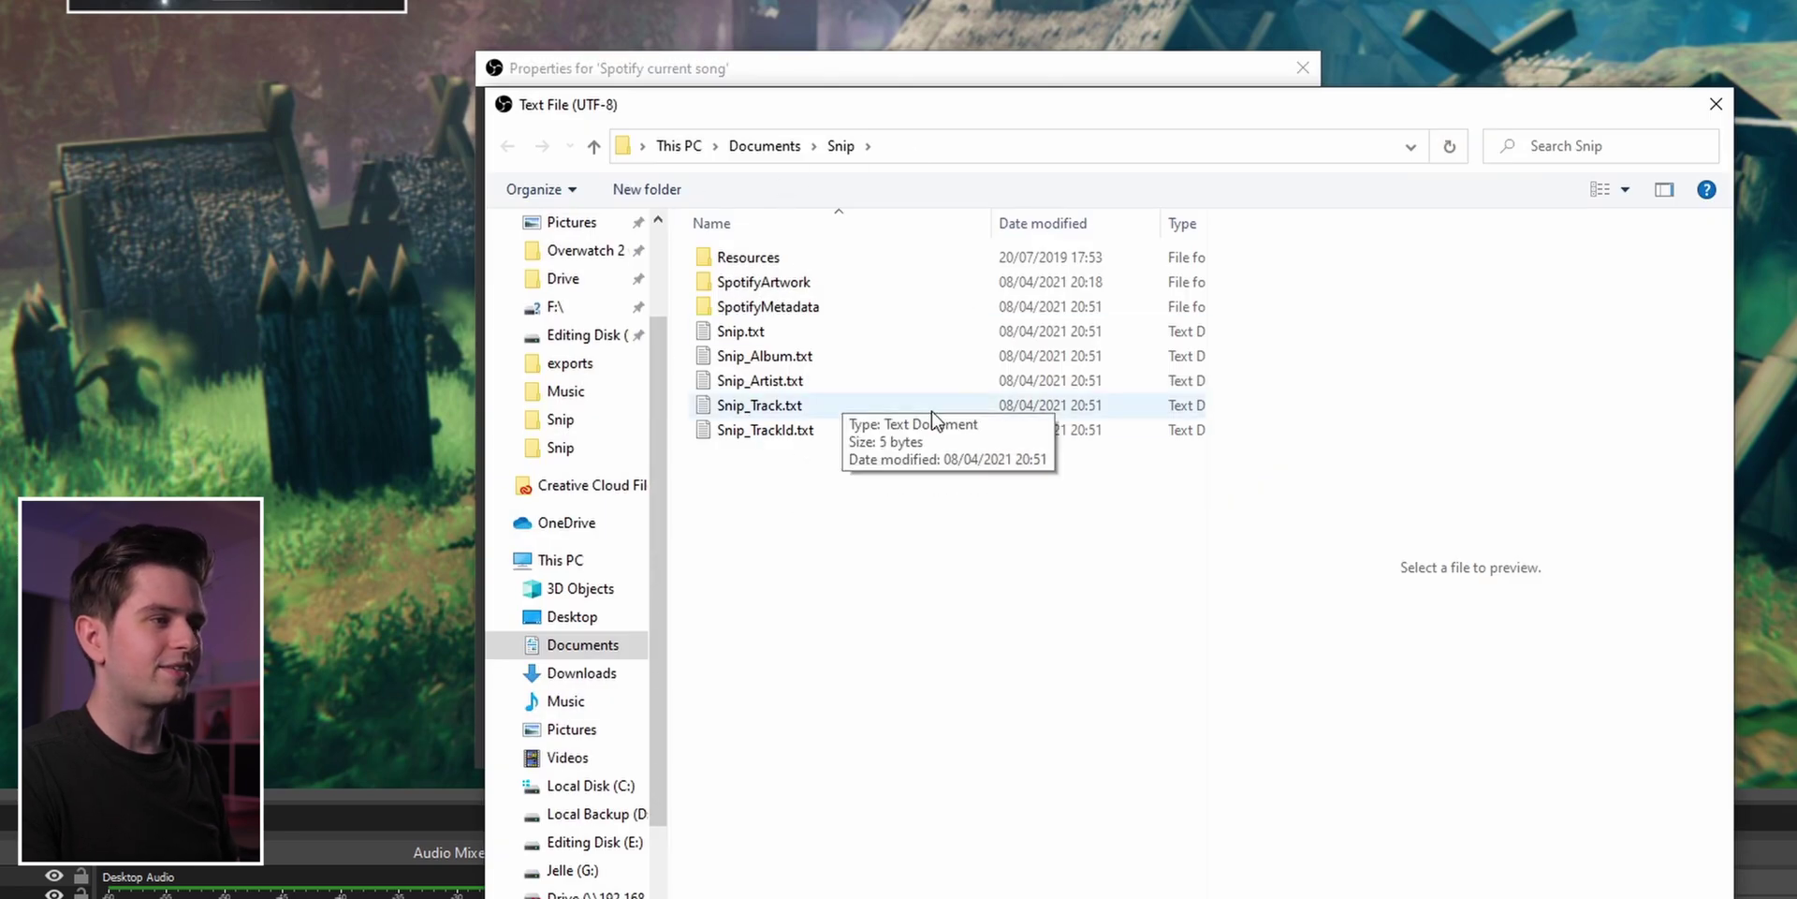
left_click(738, 339)
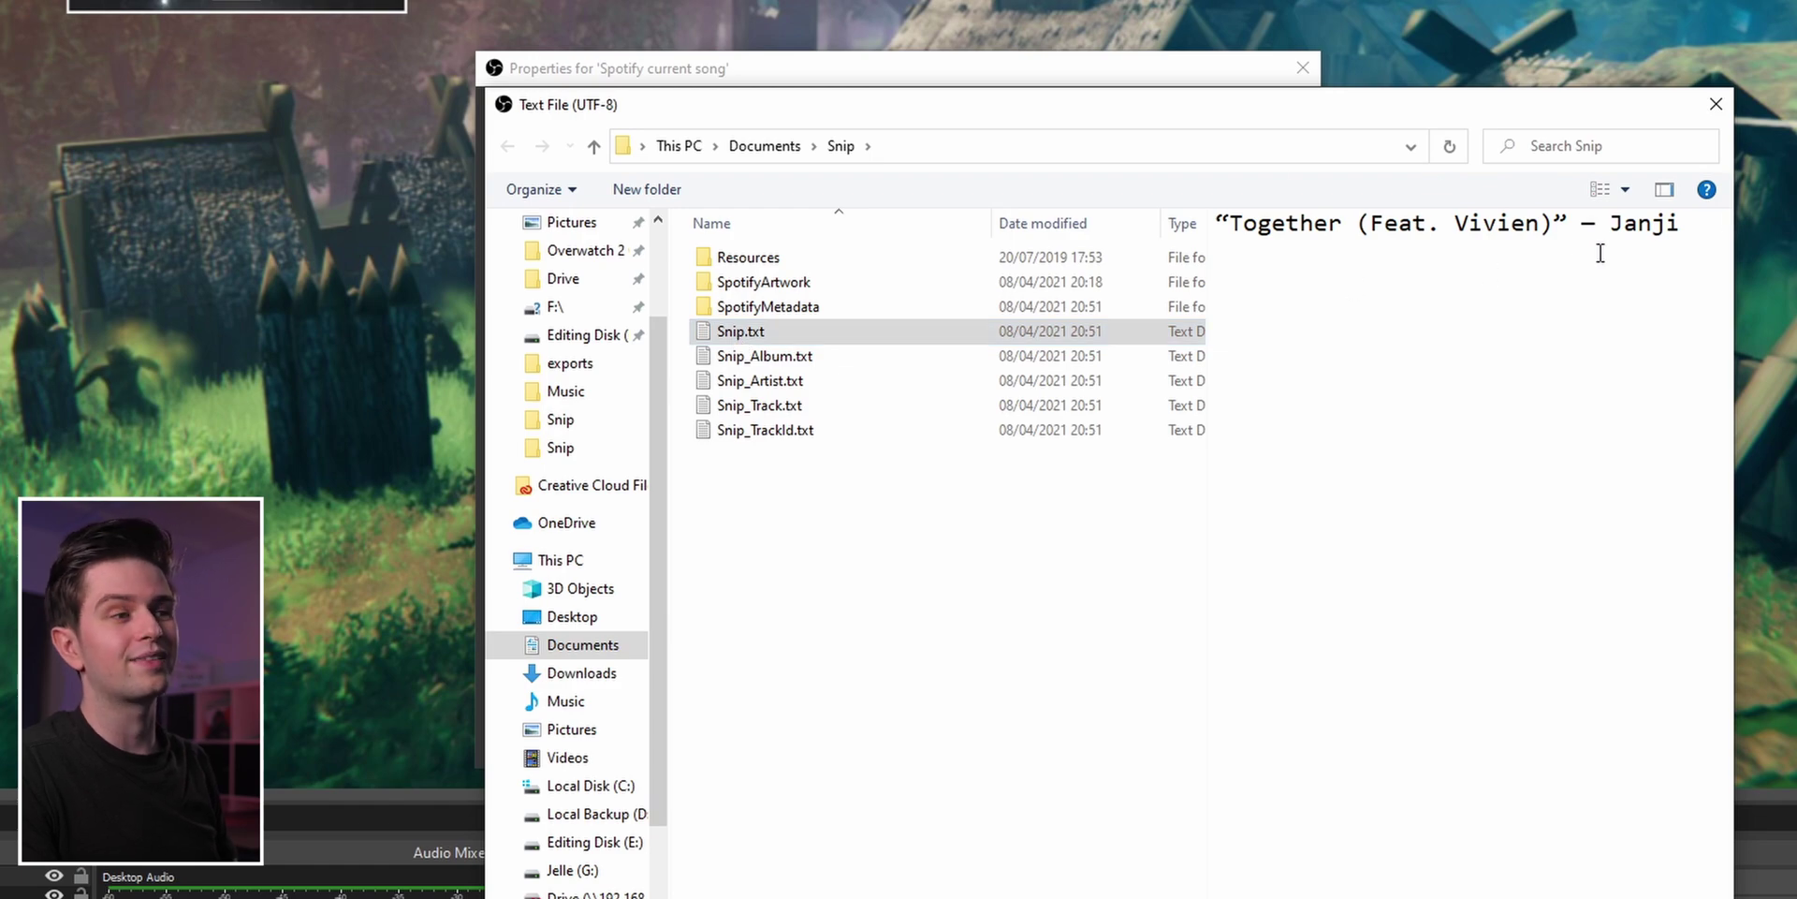
double_click(824, 333)
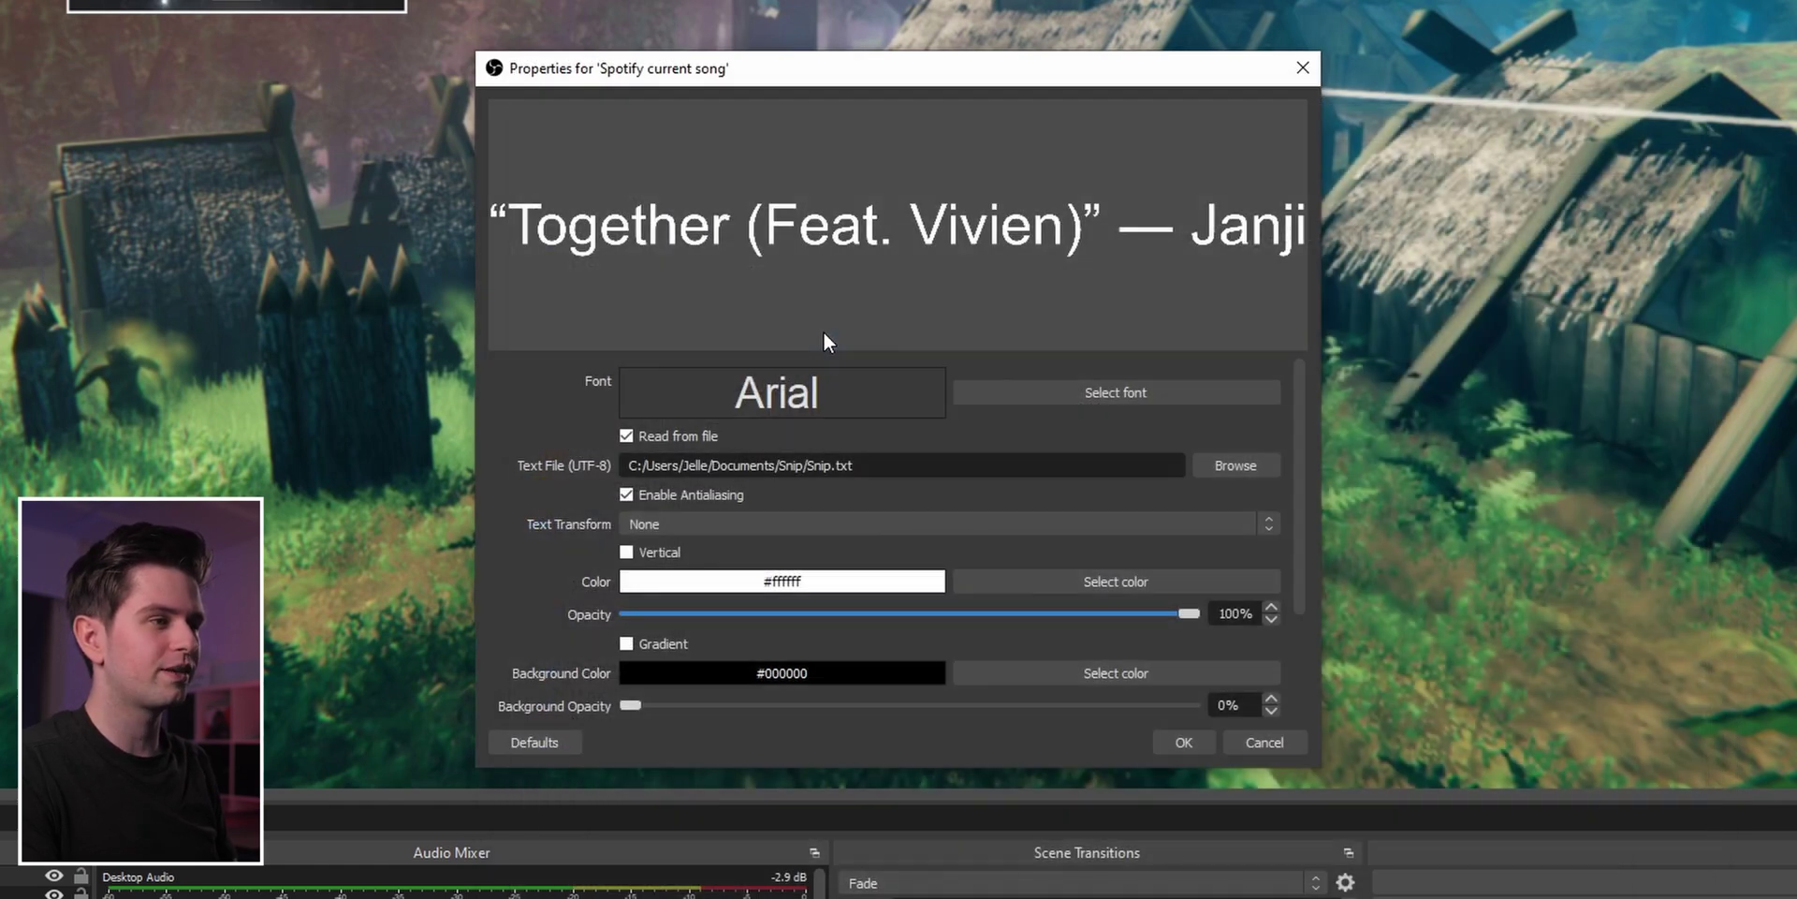
left_click(1183, 741)
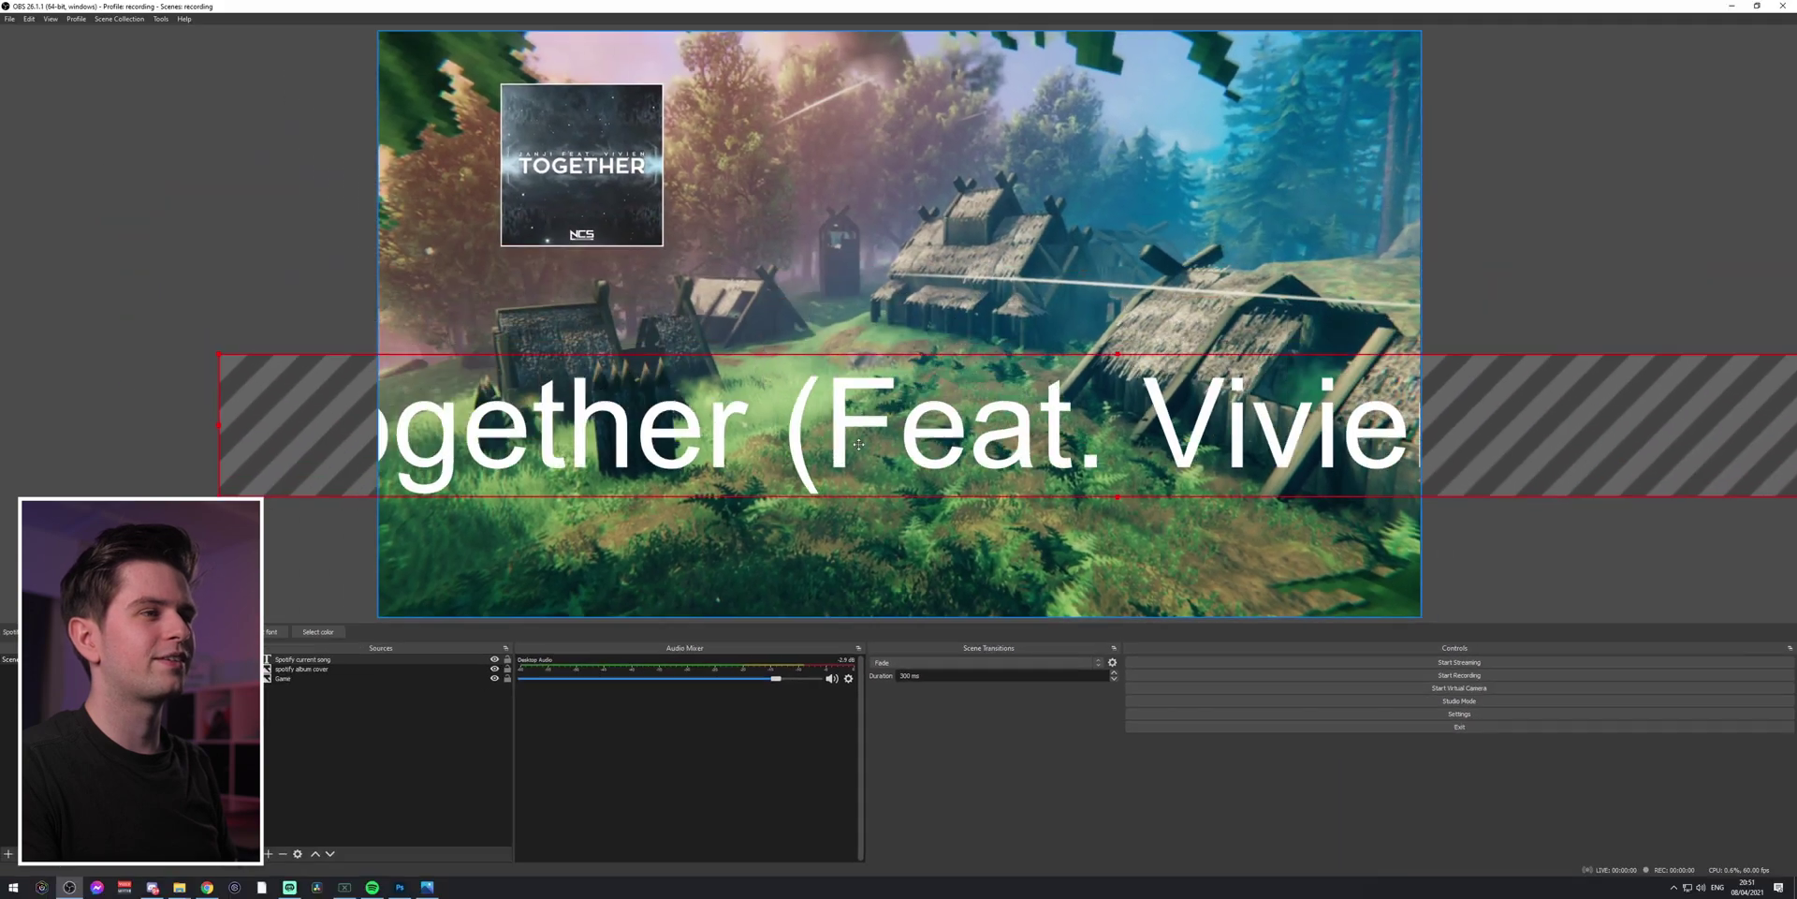
left_click_drag(859, 443, 866, 274)
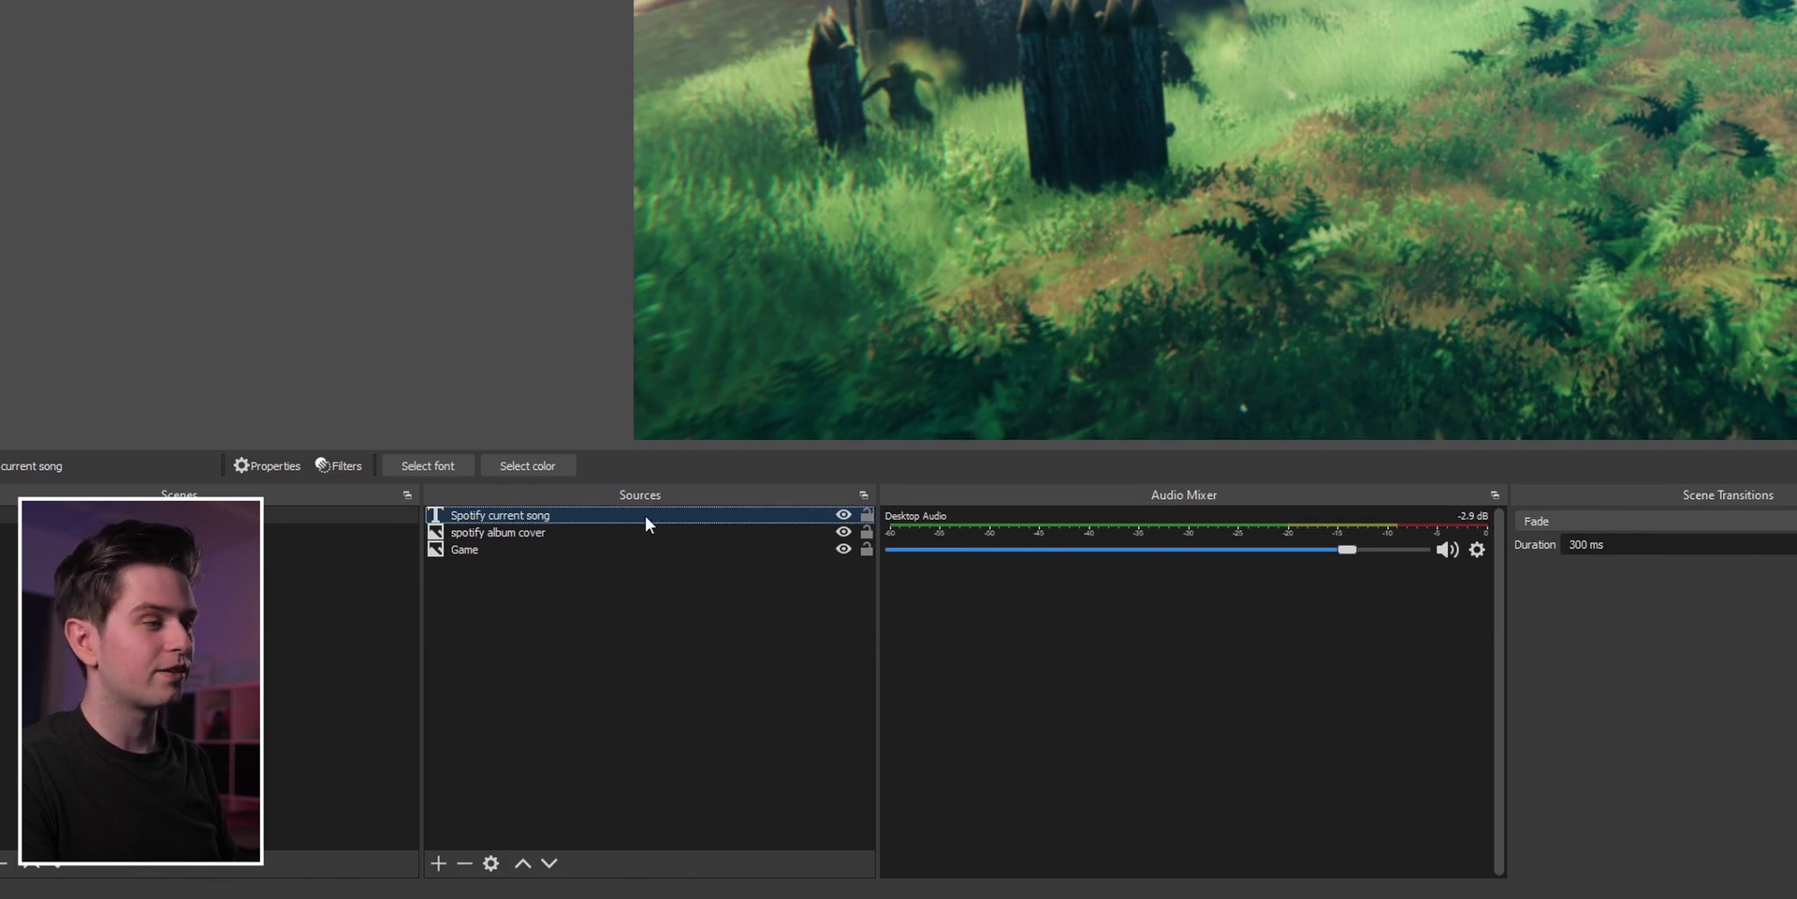
- Set the song text's font to Regular style at size 120
double_click(644, 515)
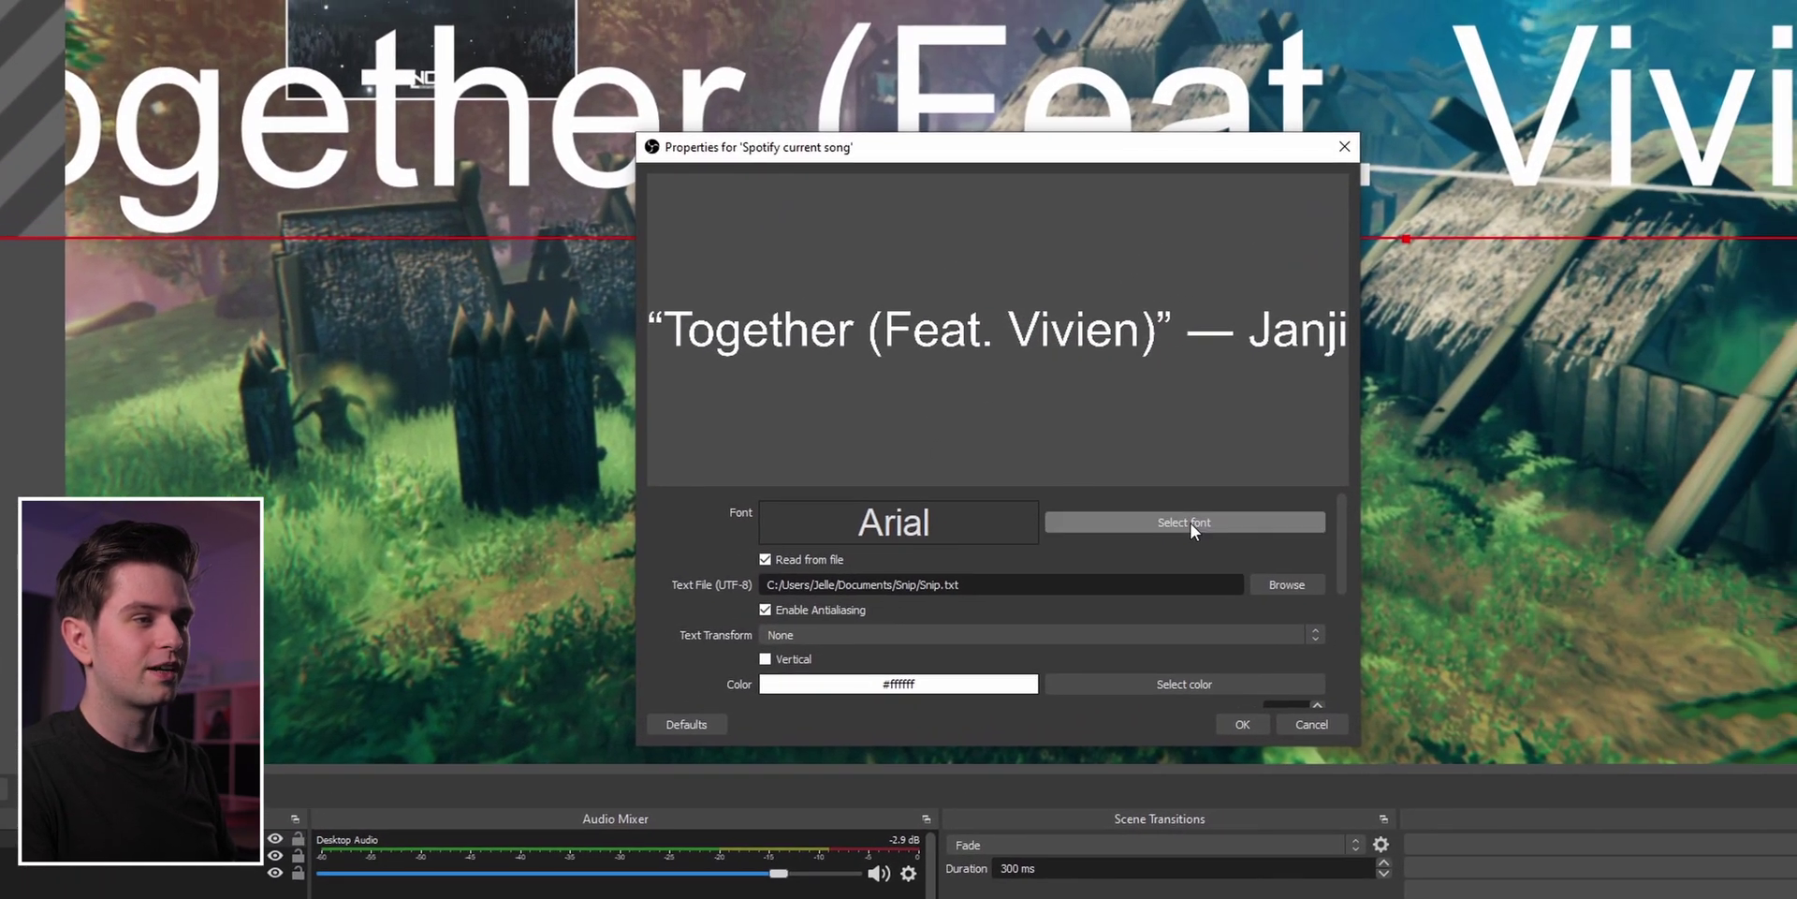
left_click(1191, 524)
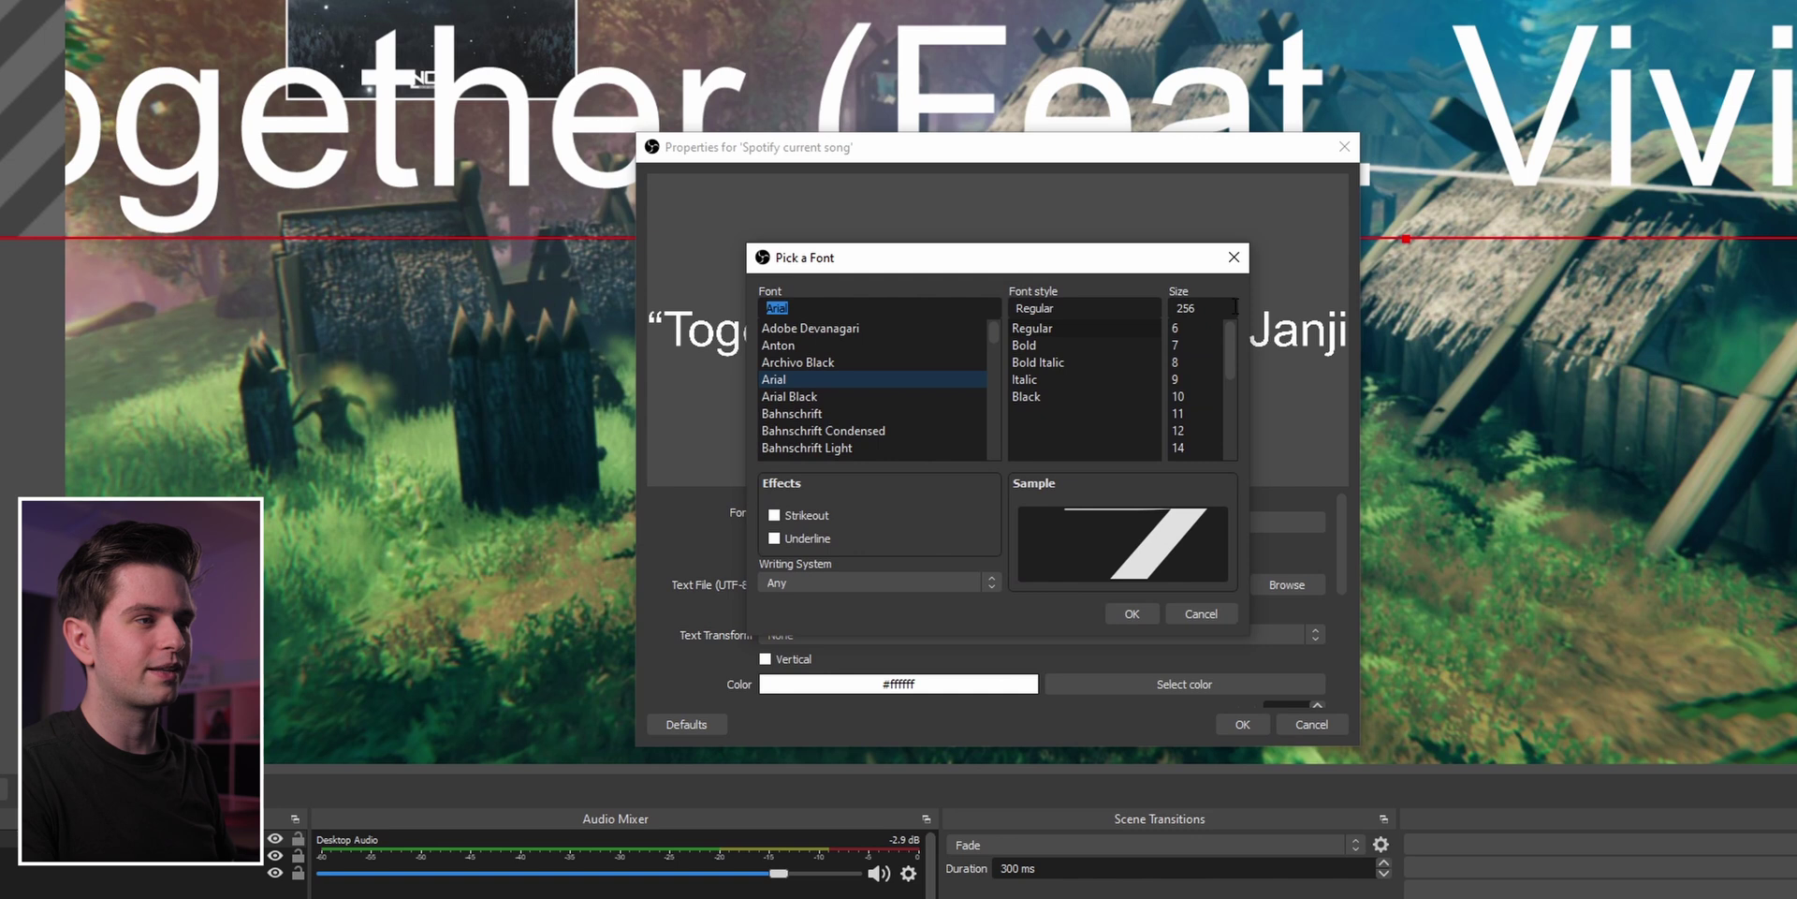
double_click(1234, 307)
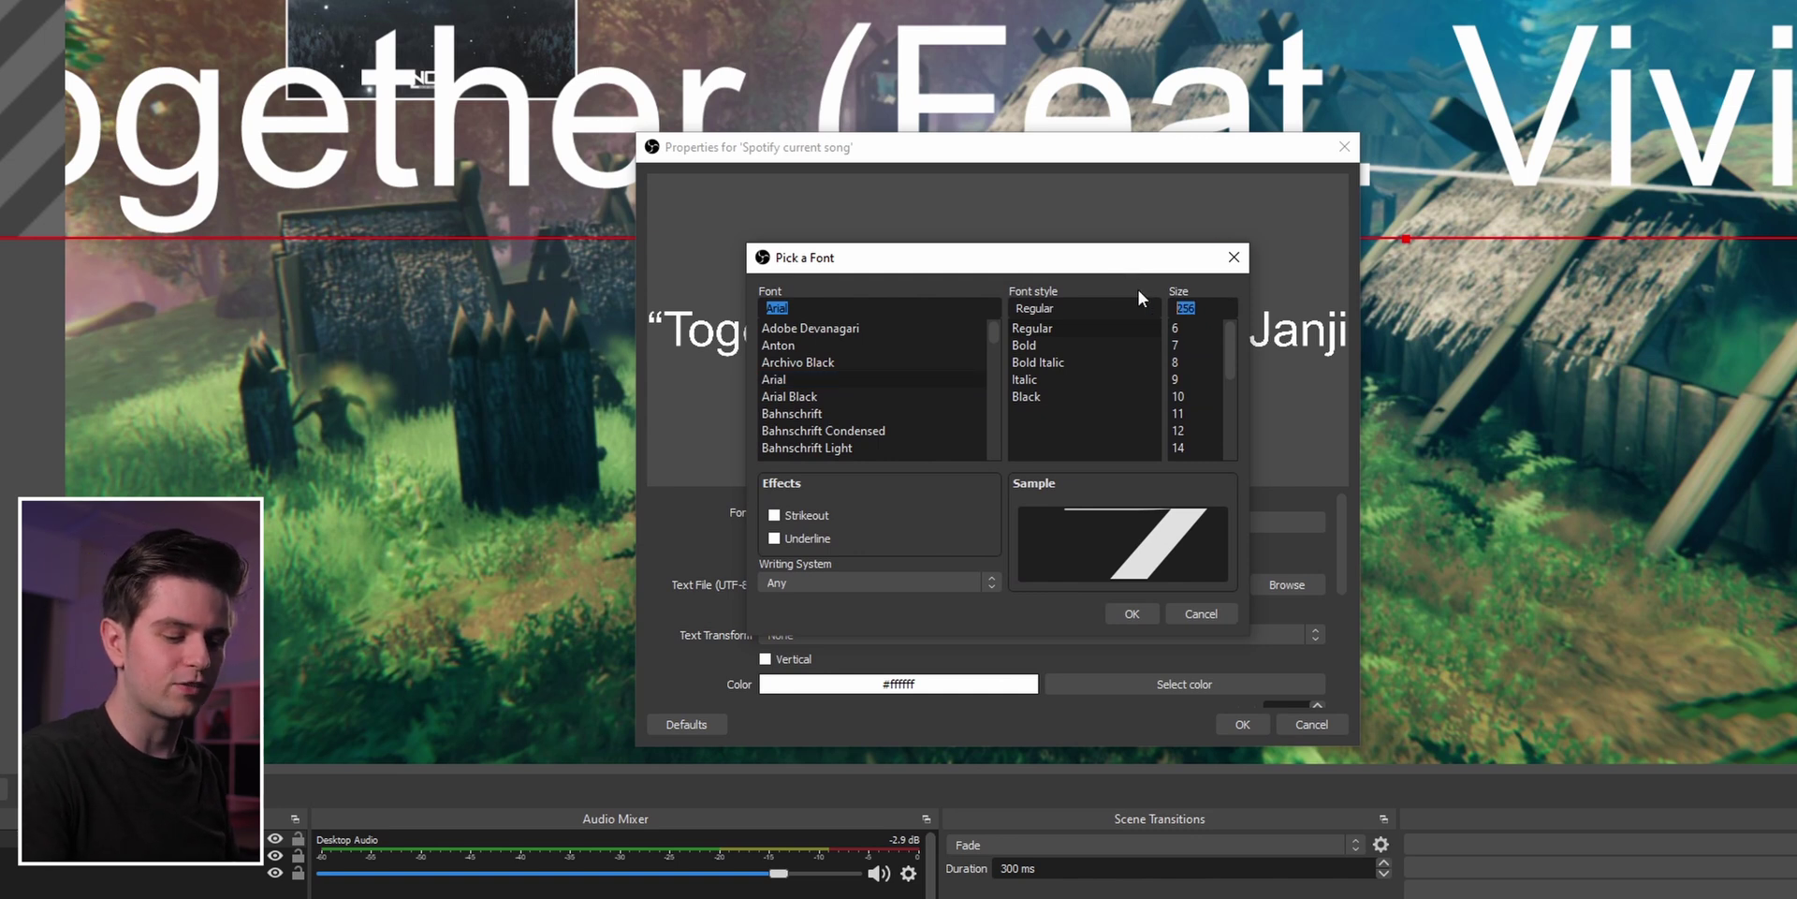
type("120")
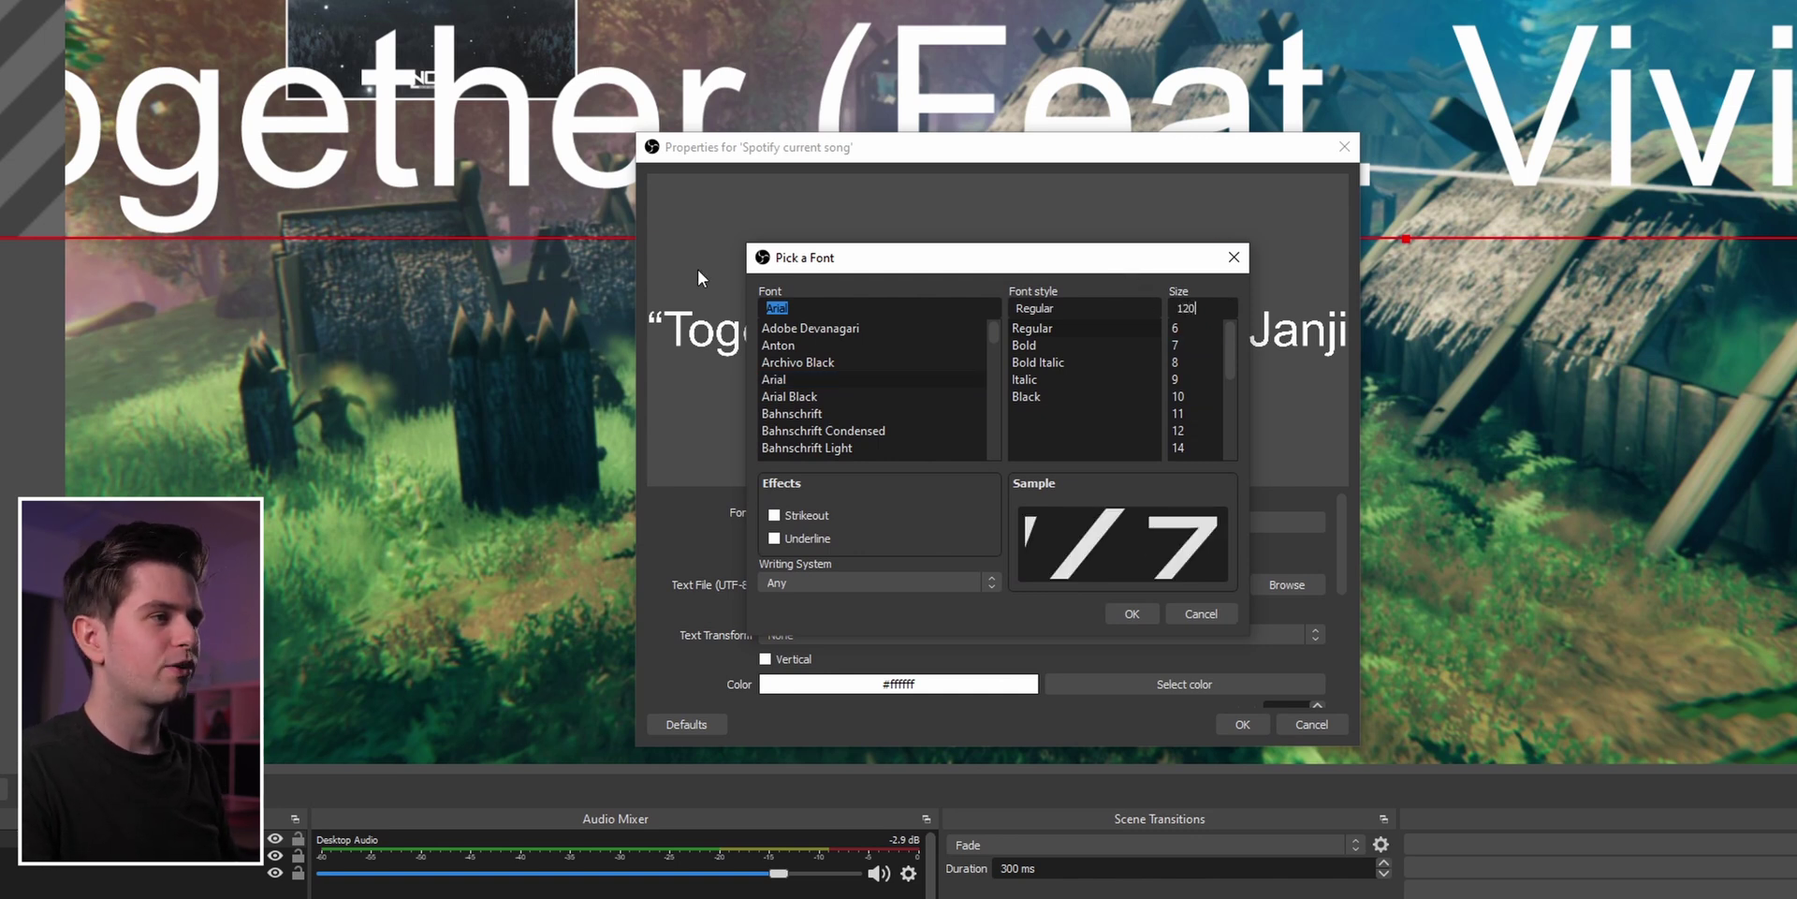
left_click(1142, 326)
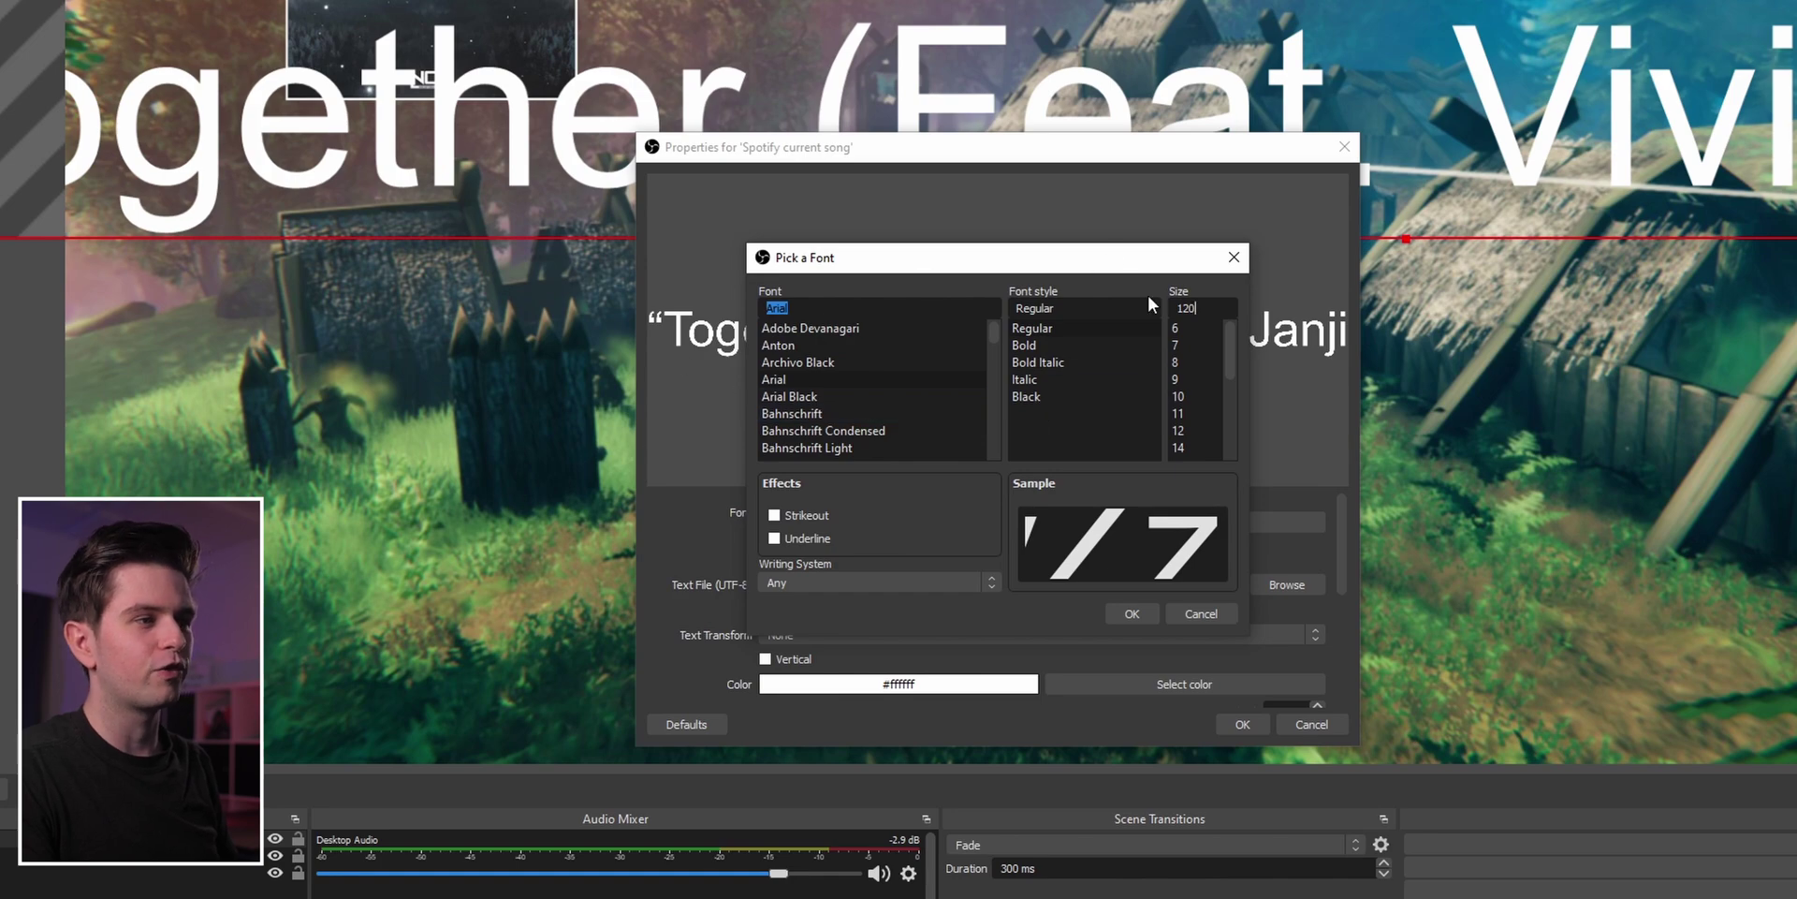
left_click(1132, 613)
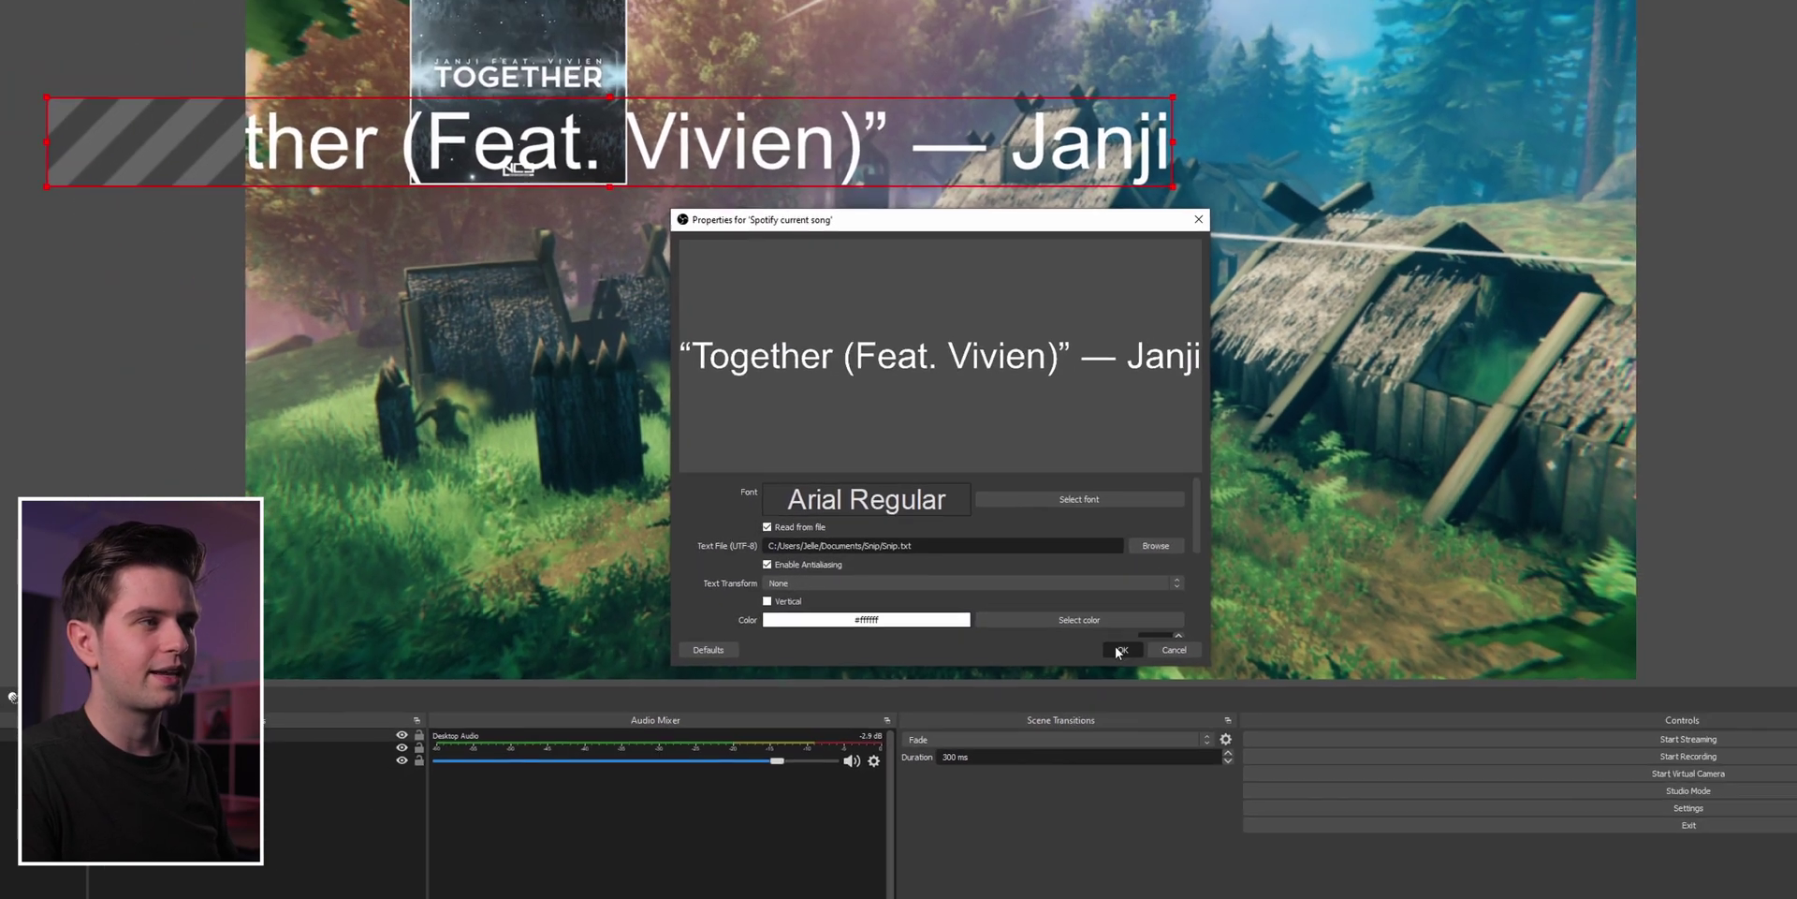
left_click(1242, 723)
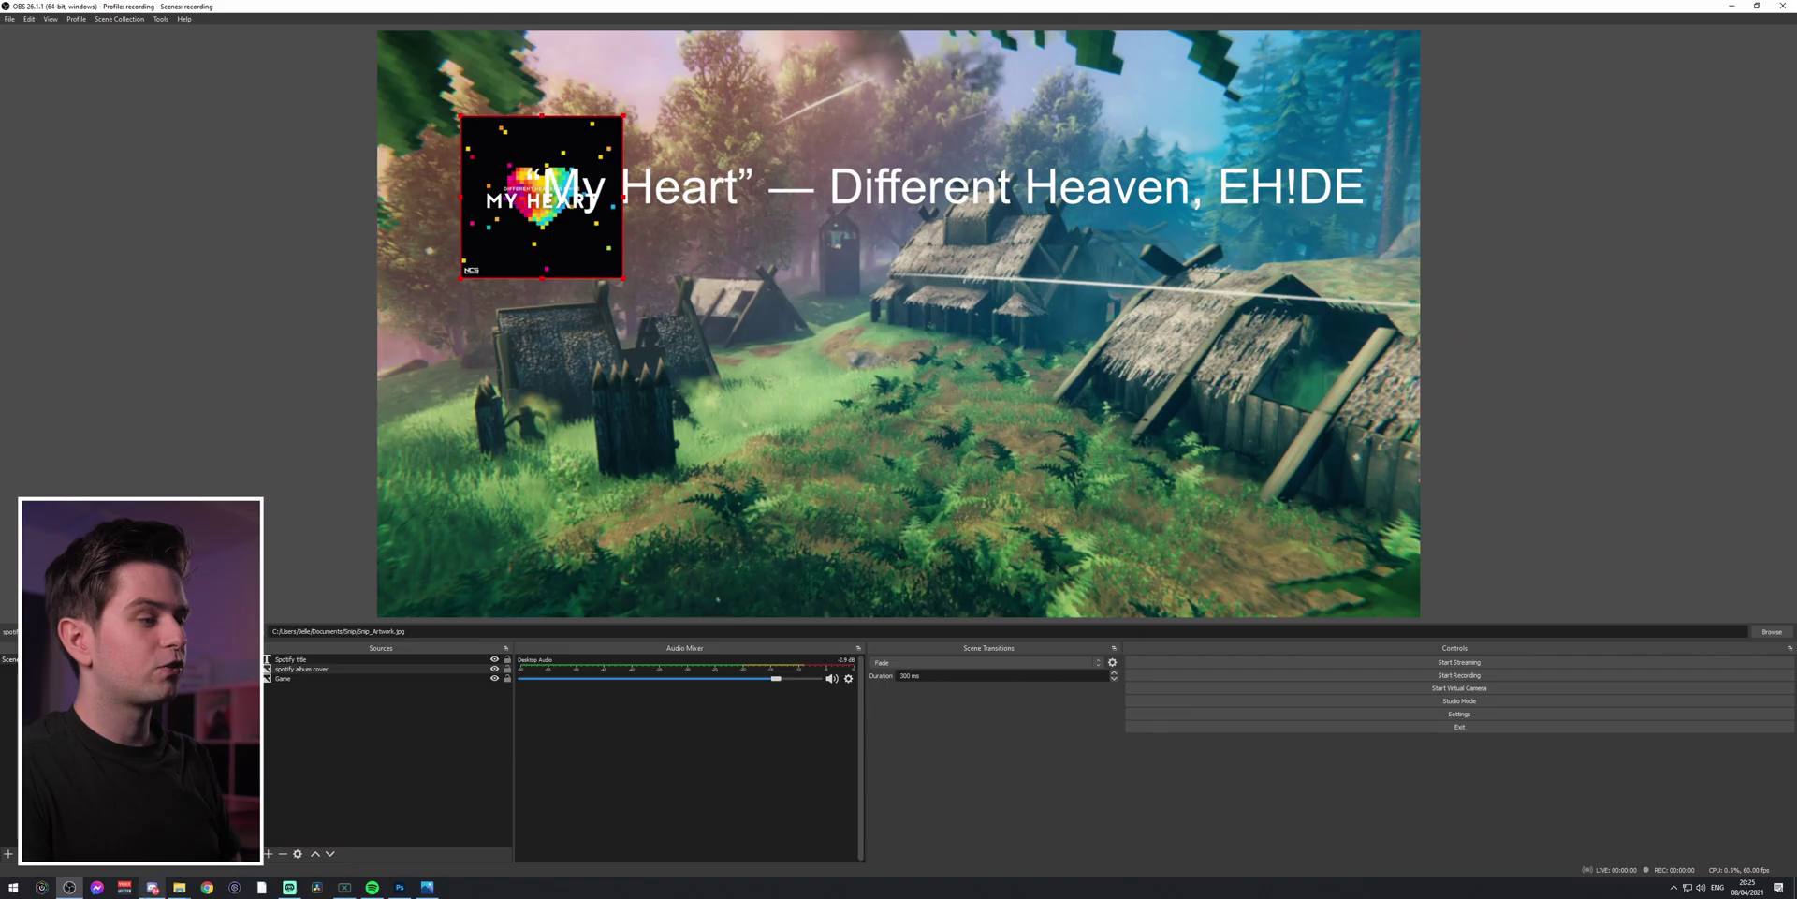
- In Discord's neon-overlay-pack channel, view the NEON OVERLAY PACK preview and open its Google Drive link
key("alt+Tab")
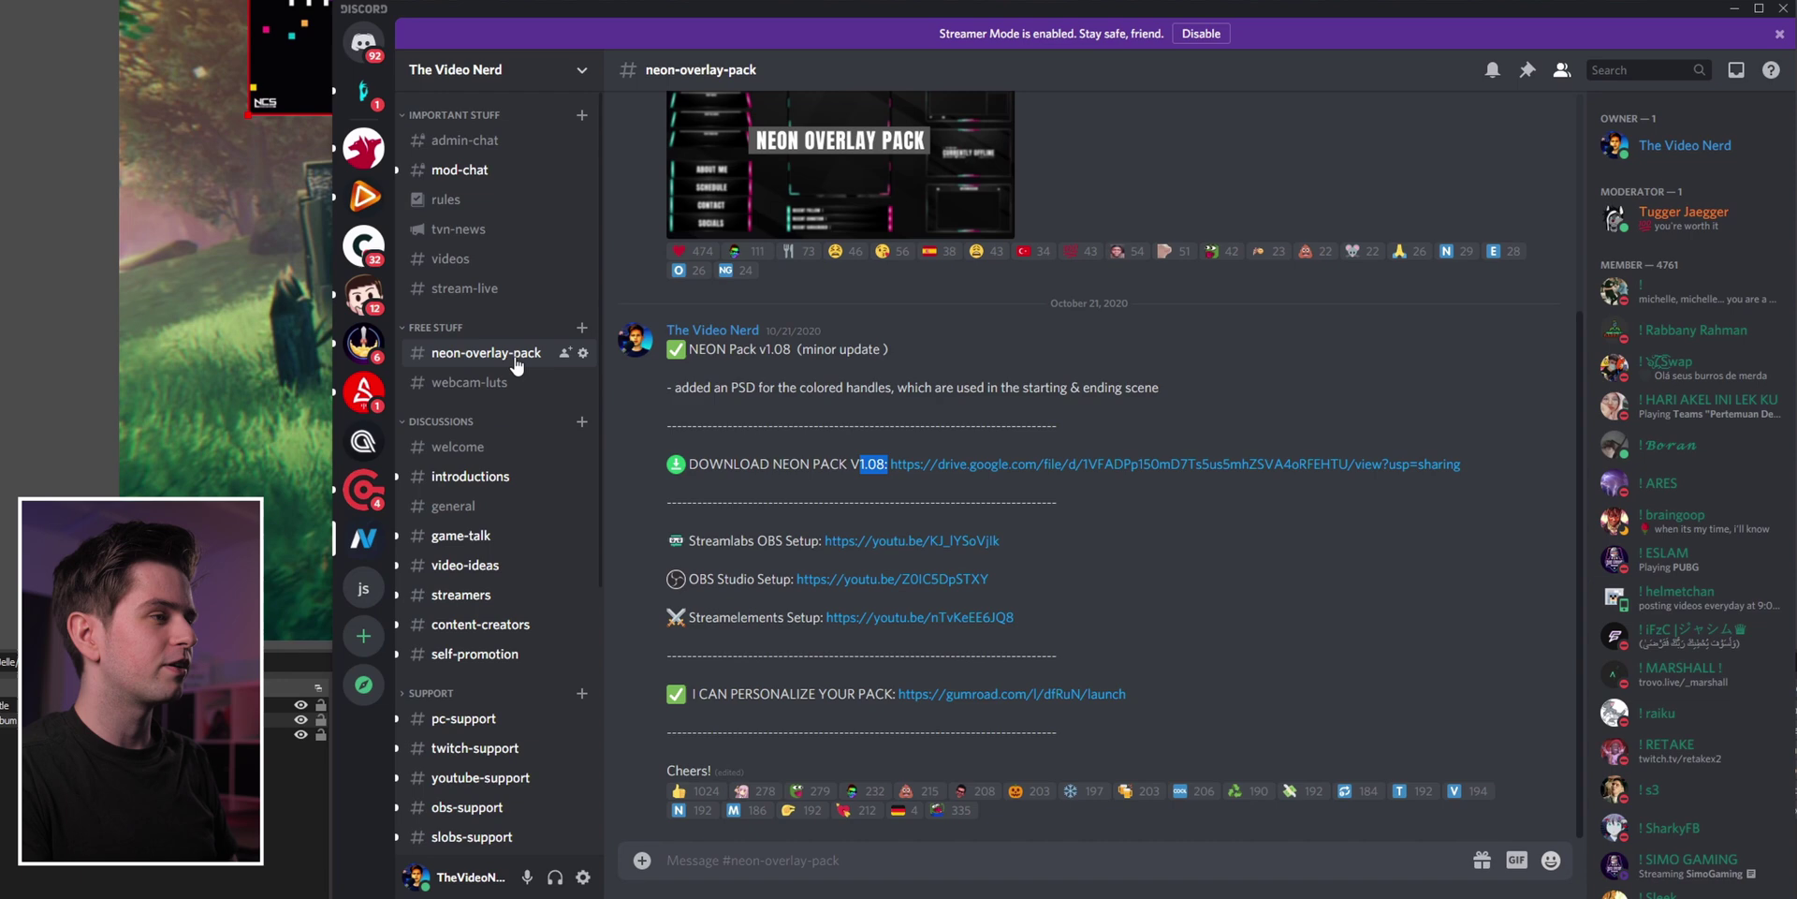
scroll(1181, 392, "up", 3)
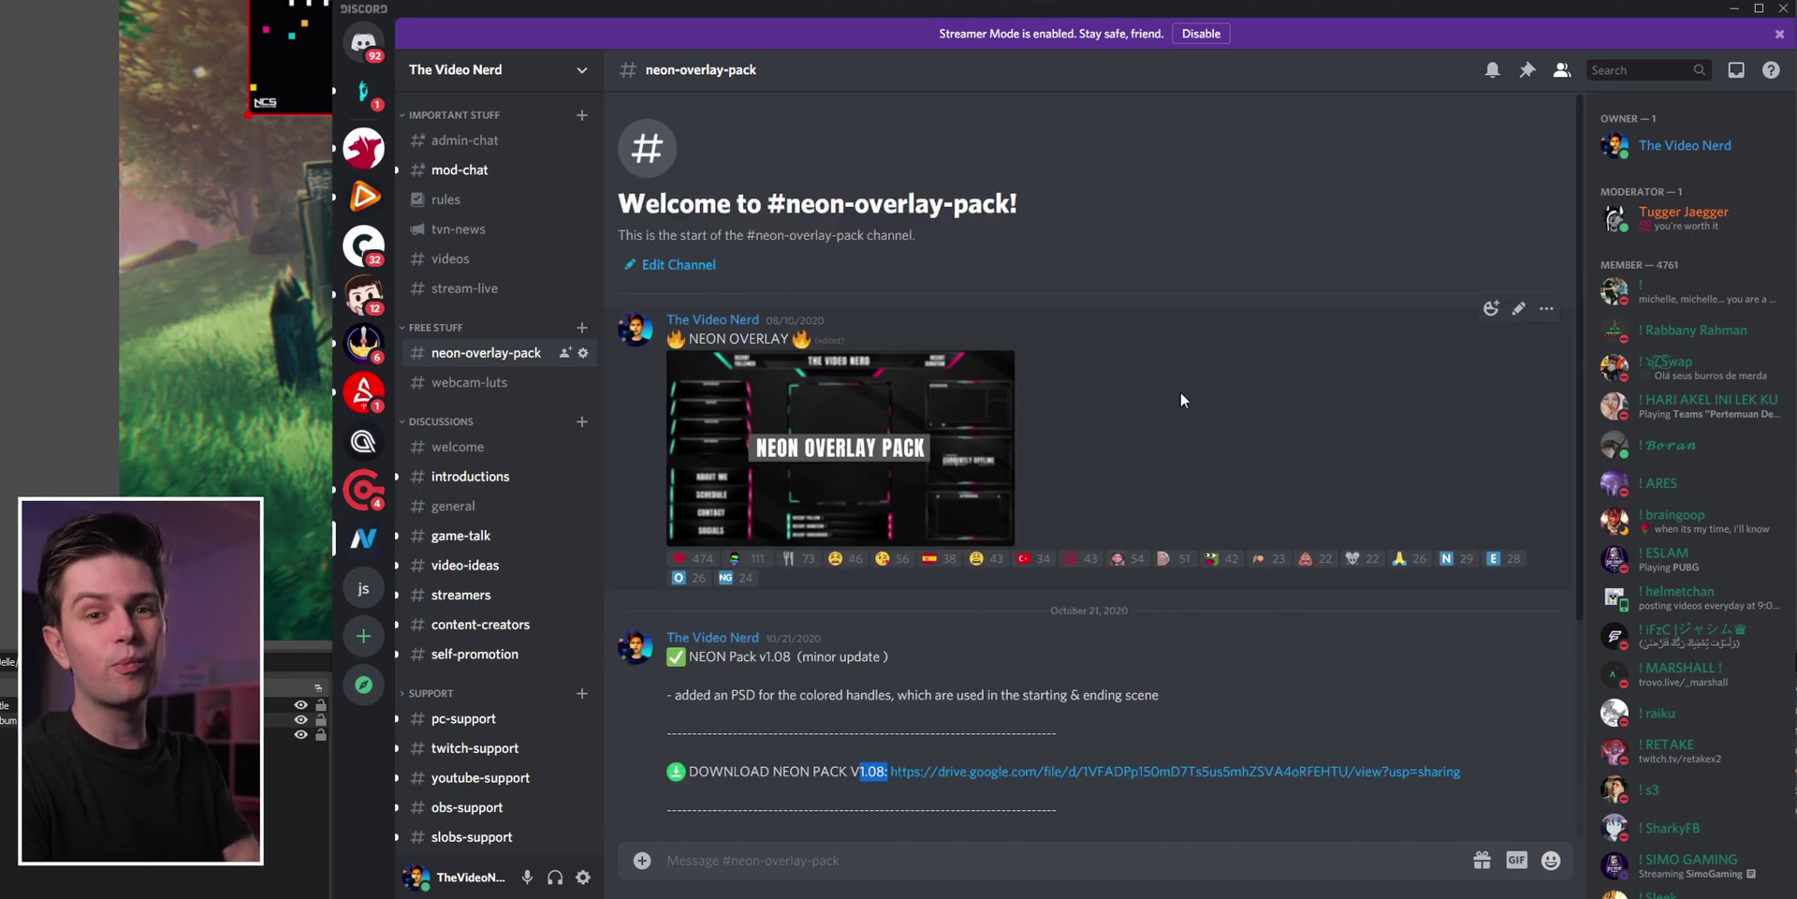
left_click(936, 393)
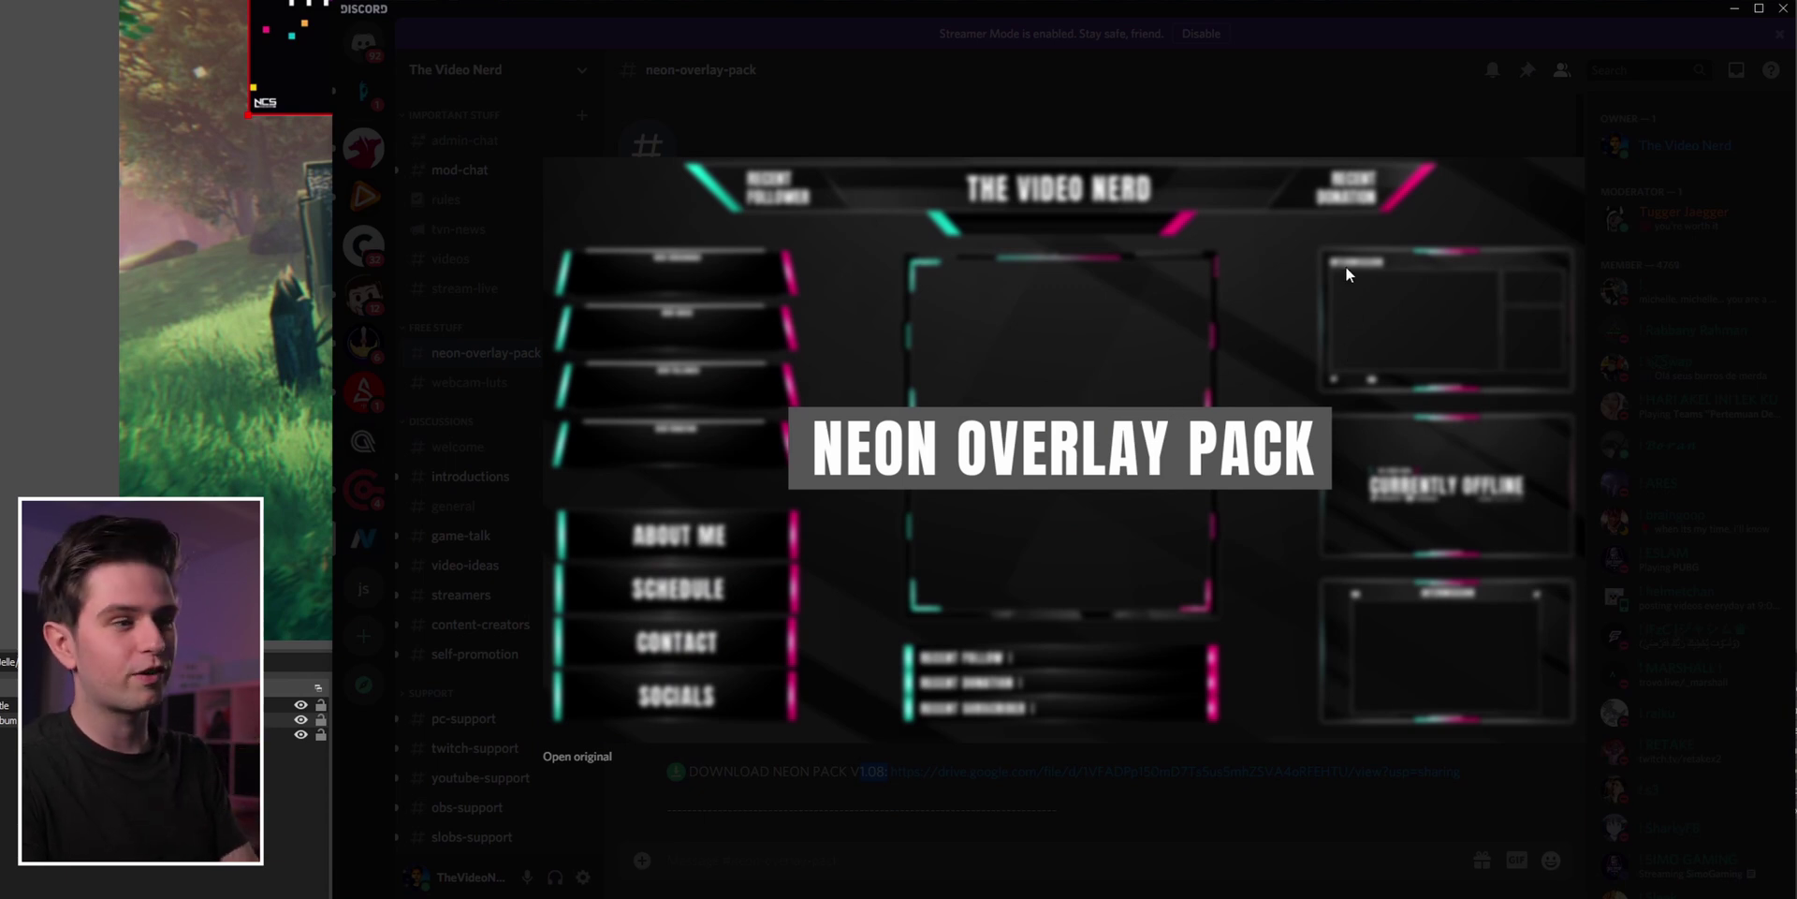
key("Escape")
left_click(1063, 477)
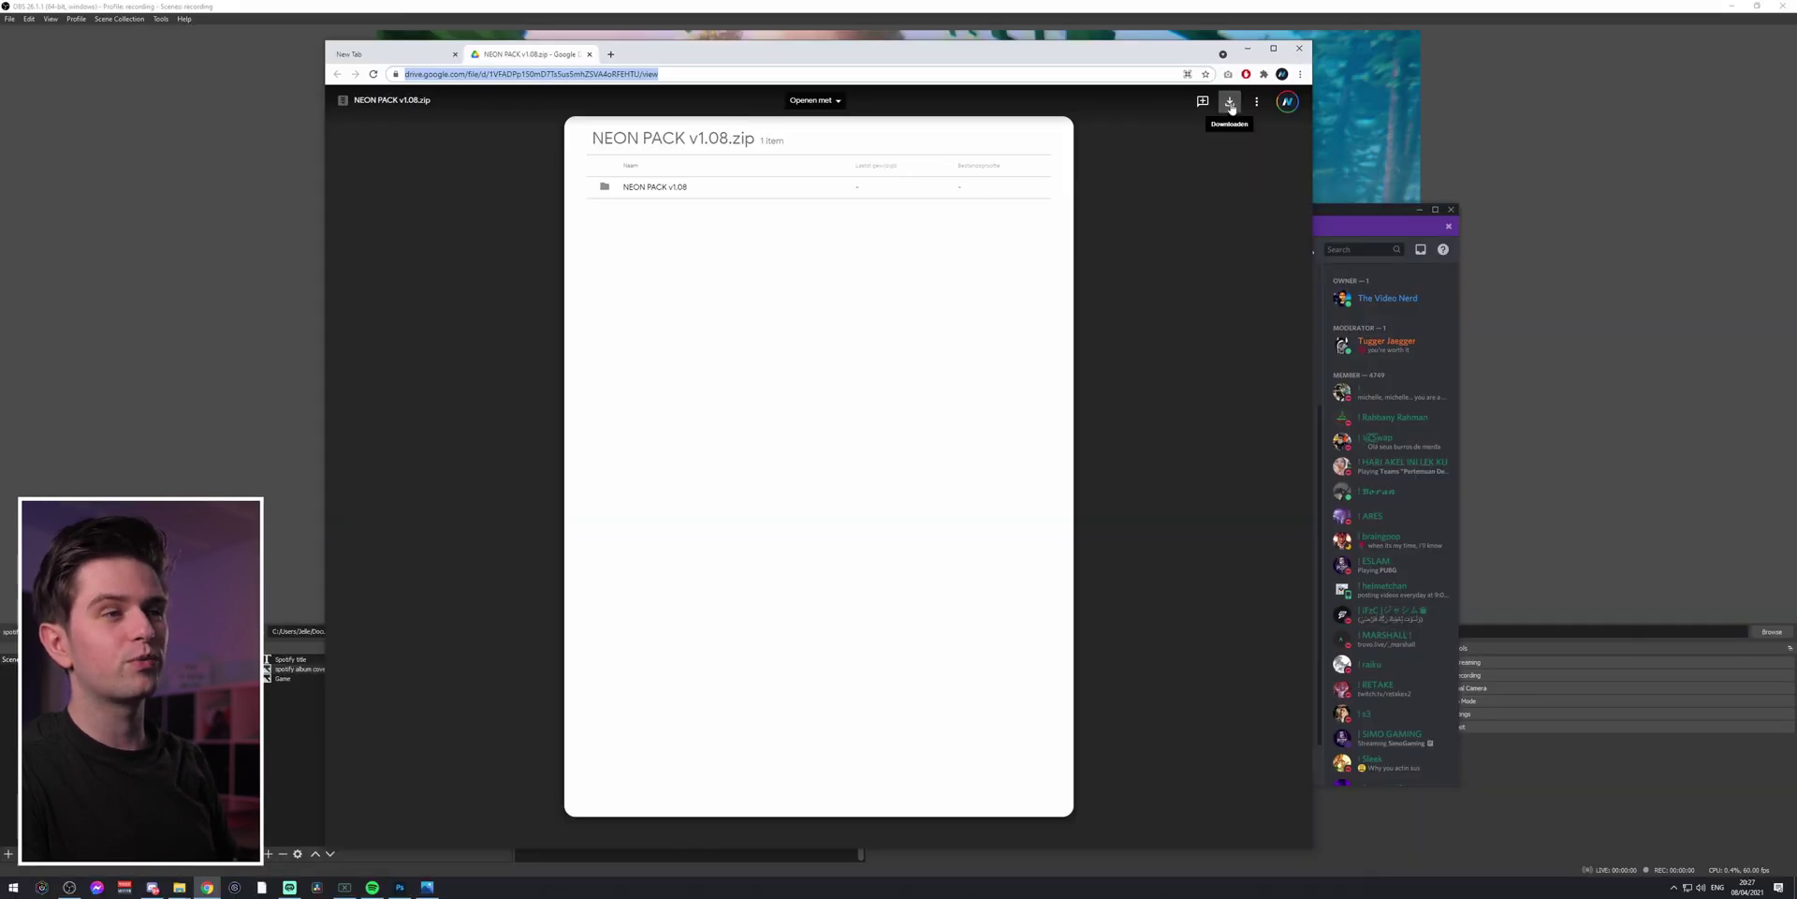
- Download NEON PACK v1.08.zip and inspect the NEON PACK v1.08 folder inside the archive
left_click(1230, 102)
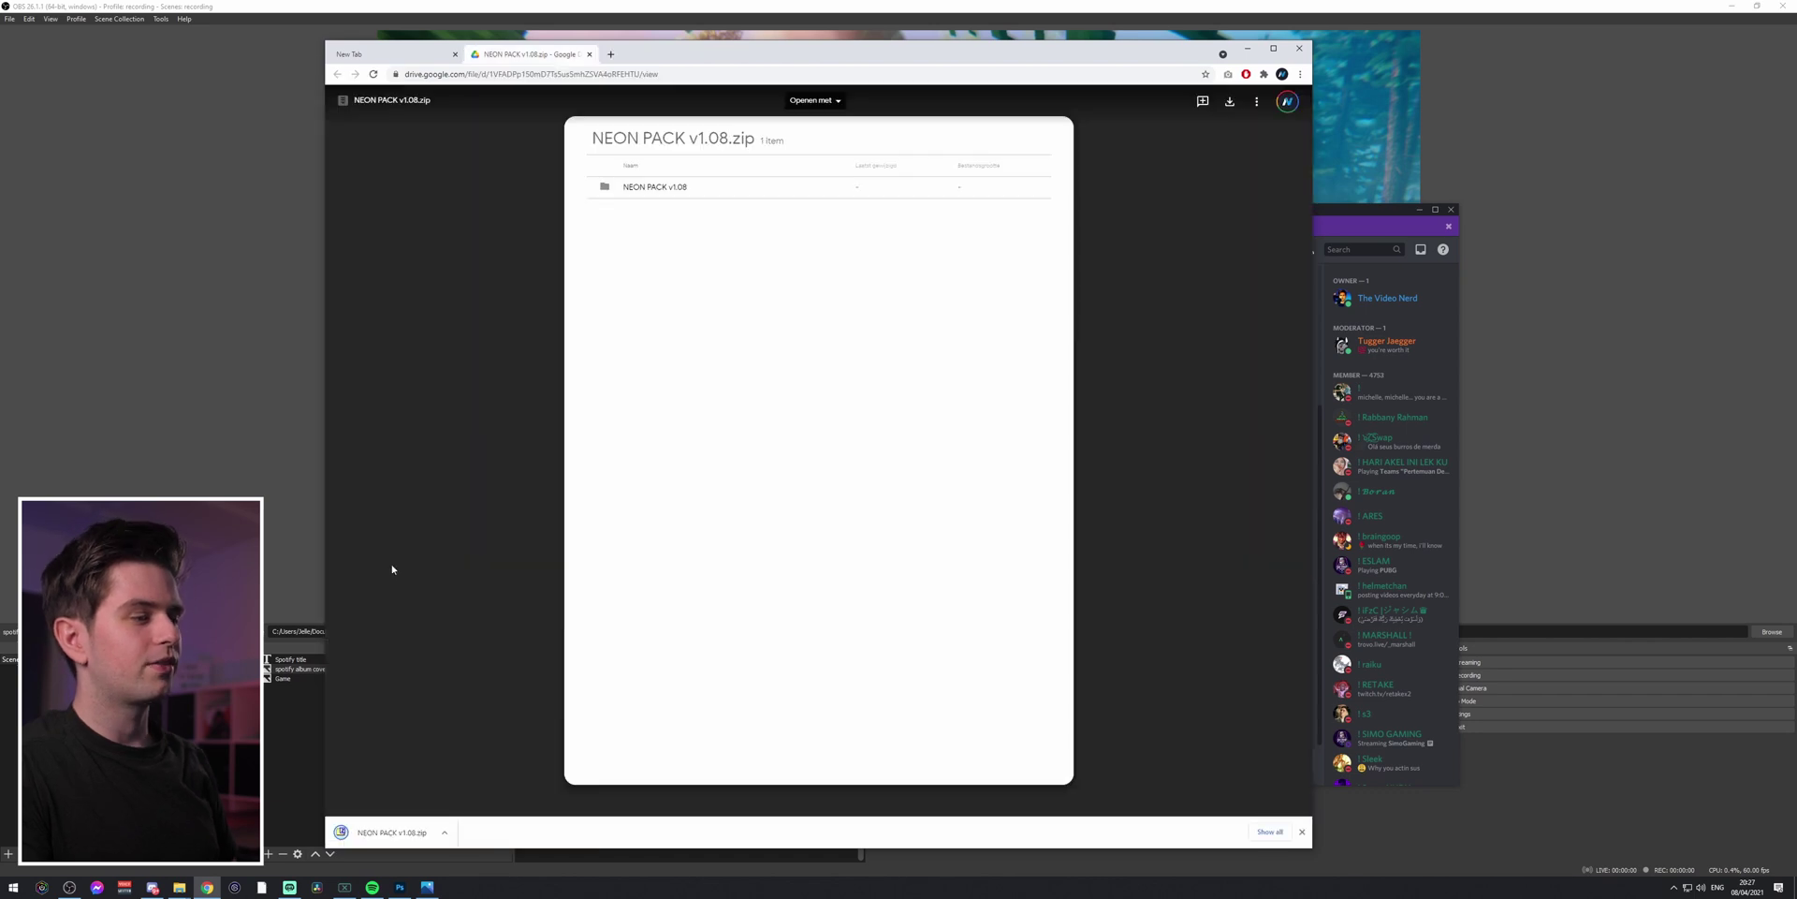
left_click(391, 832)
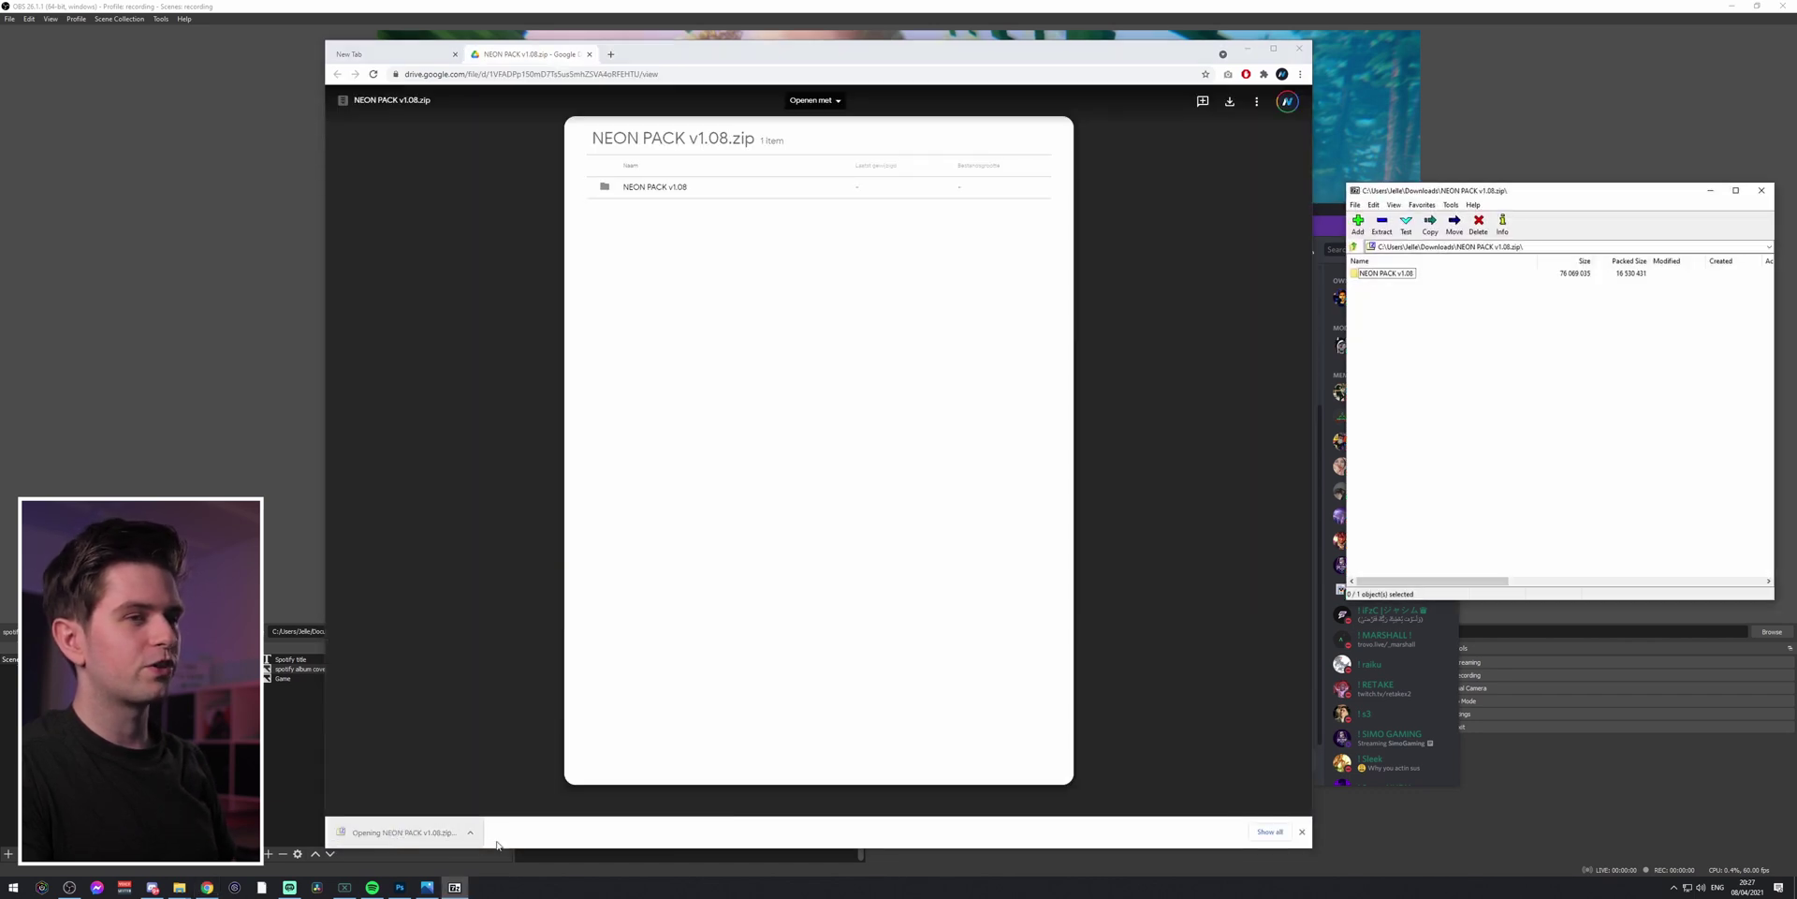
double_click(1399, 274)
left_click_drag(1444, 472, 1357, 269)
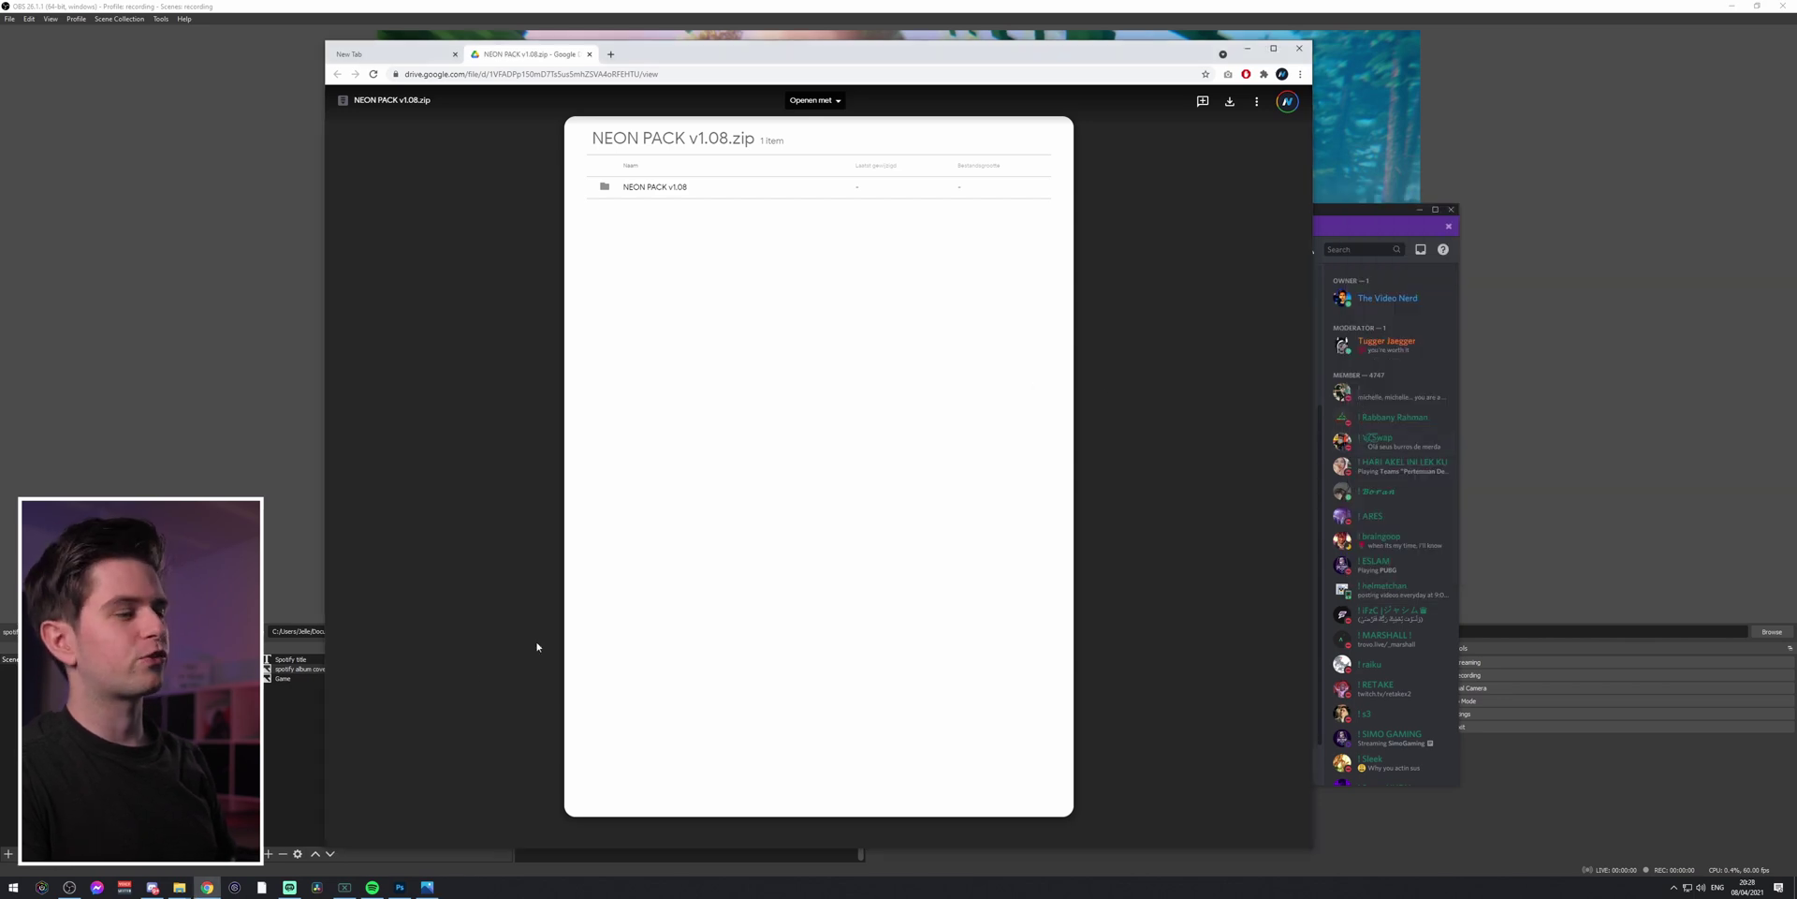
- Browse into the extracted pack's Music folder and preview the element 1.png and element 2.png overlay images
left_click(178, 886)
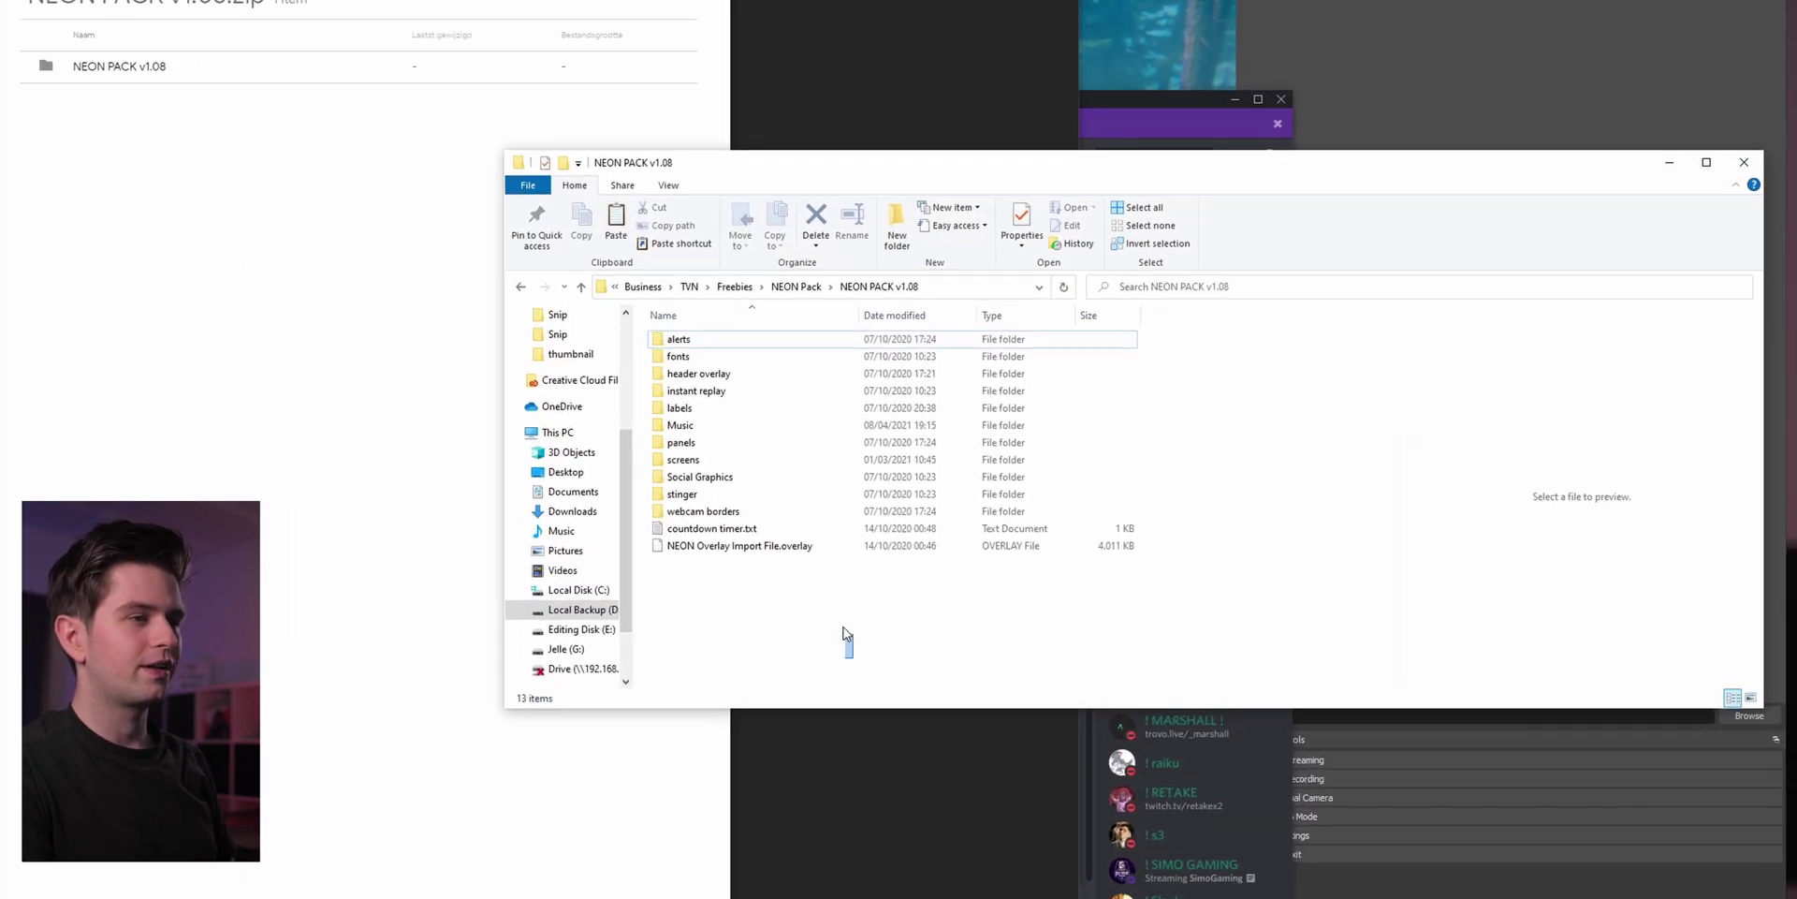
left_click_drag(844, 628, 773, 319)
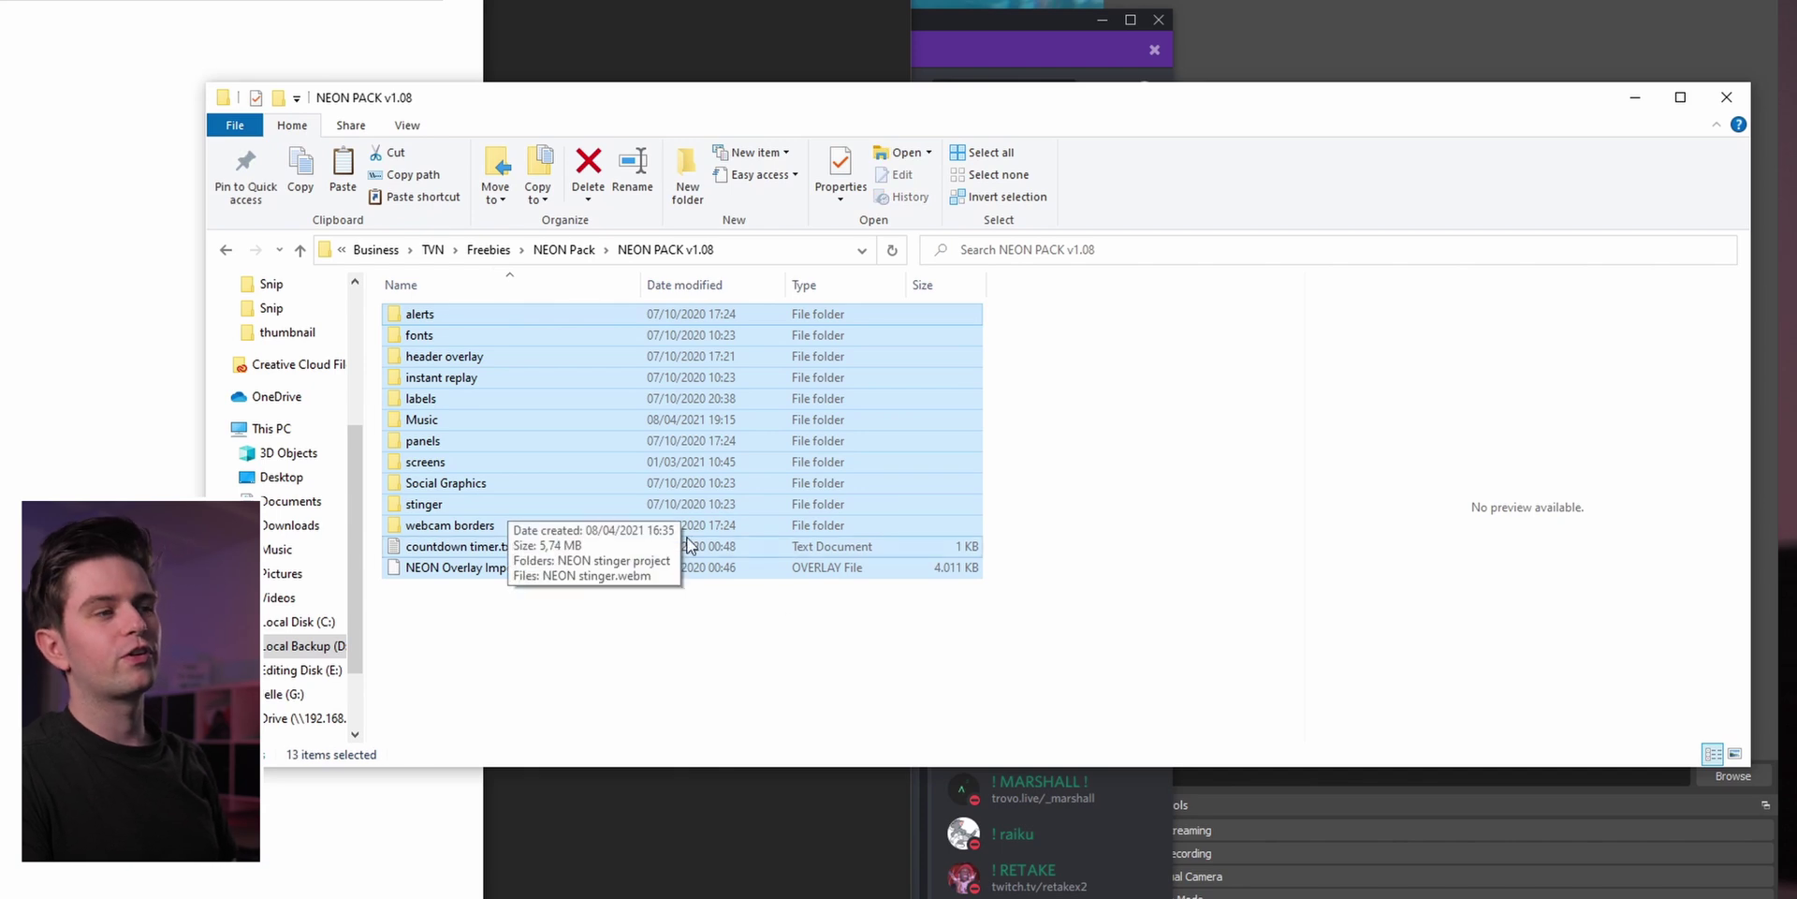
left_click(818, 633)
double_click(651, 419)
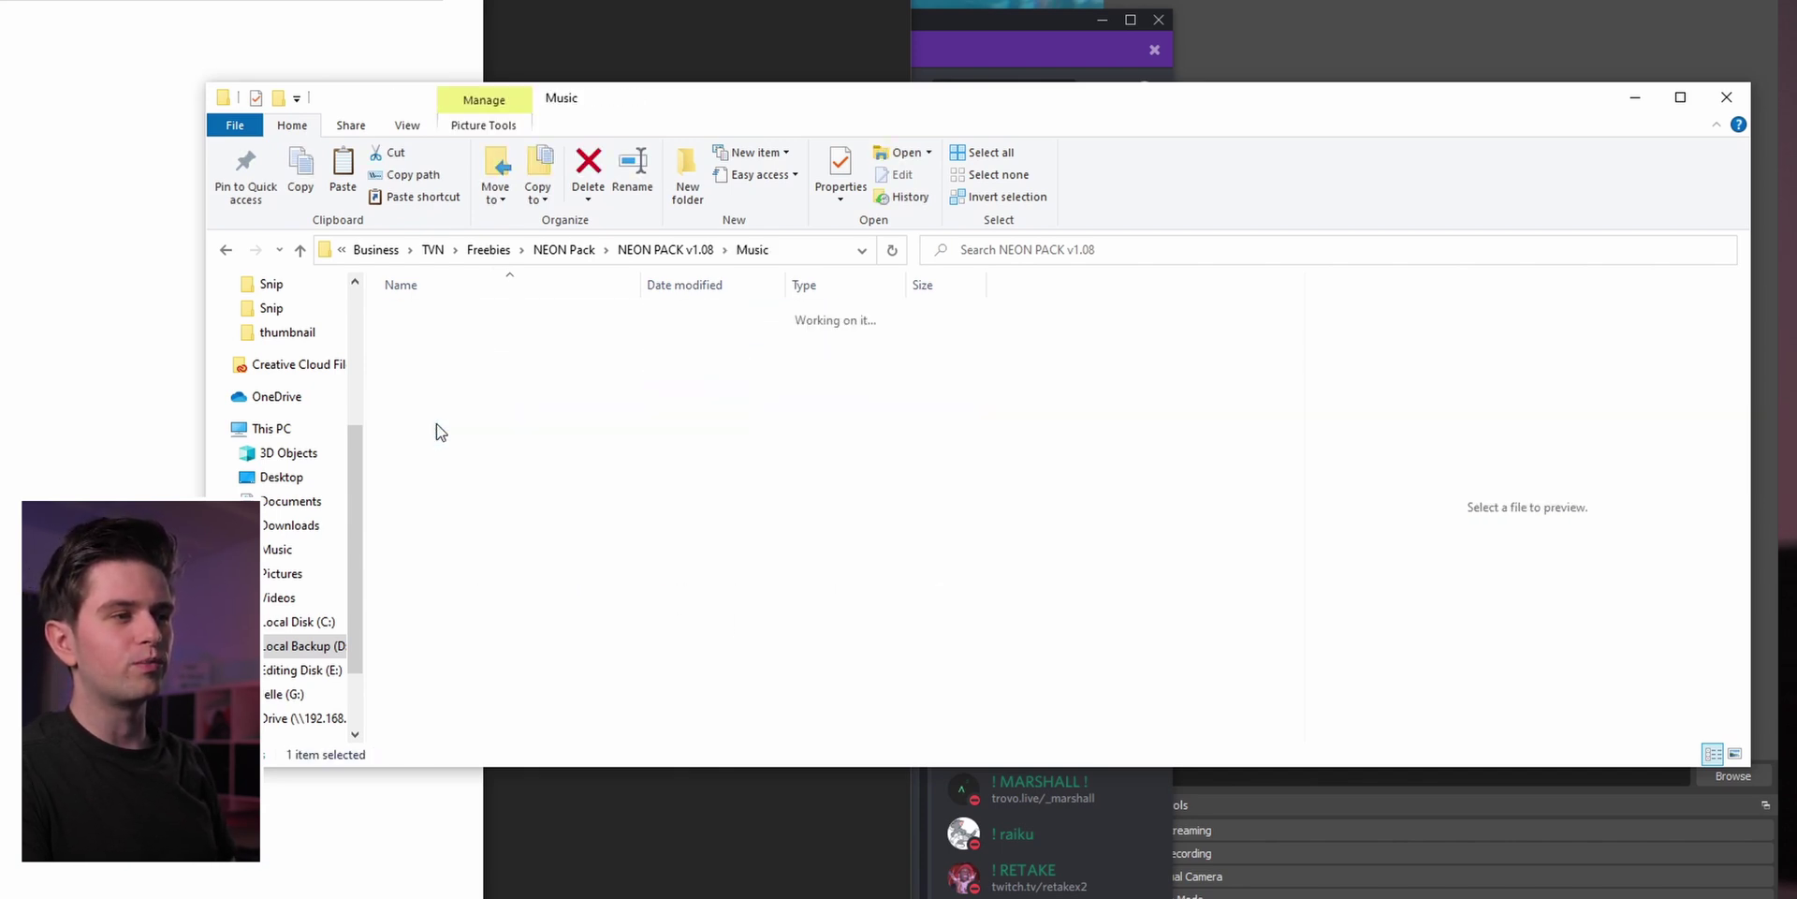
key("ctrl+a")
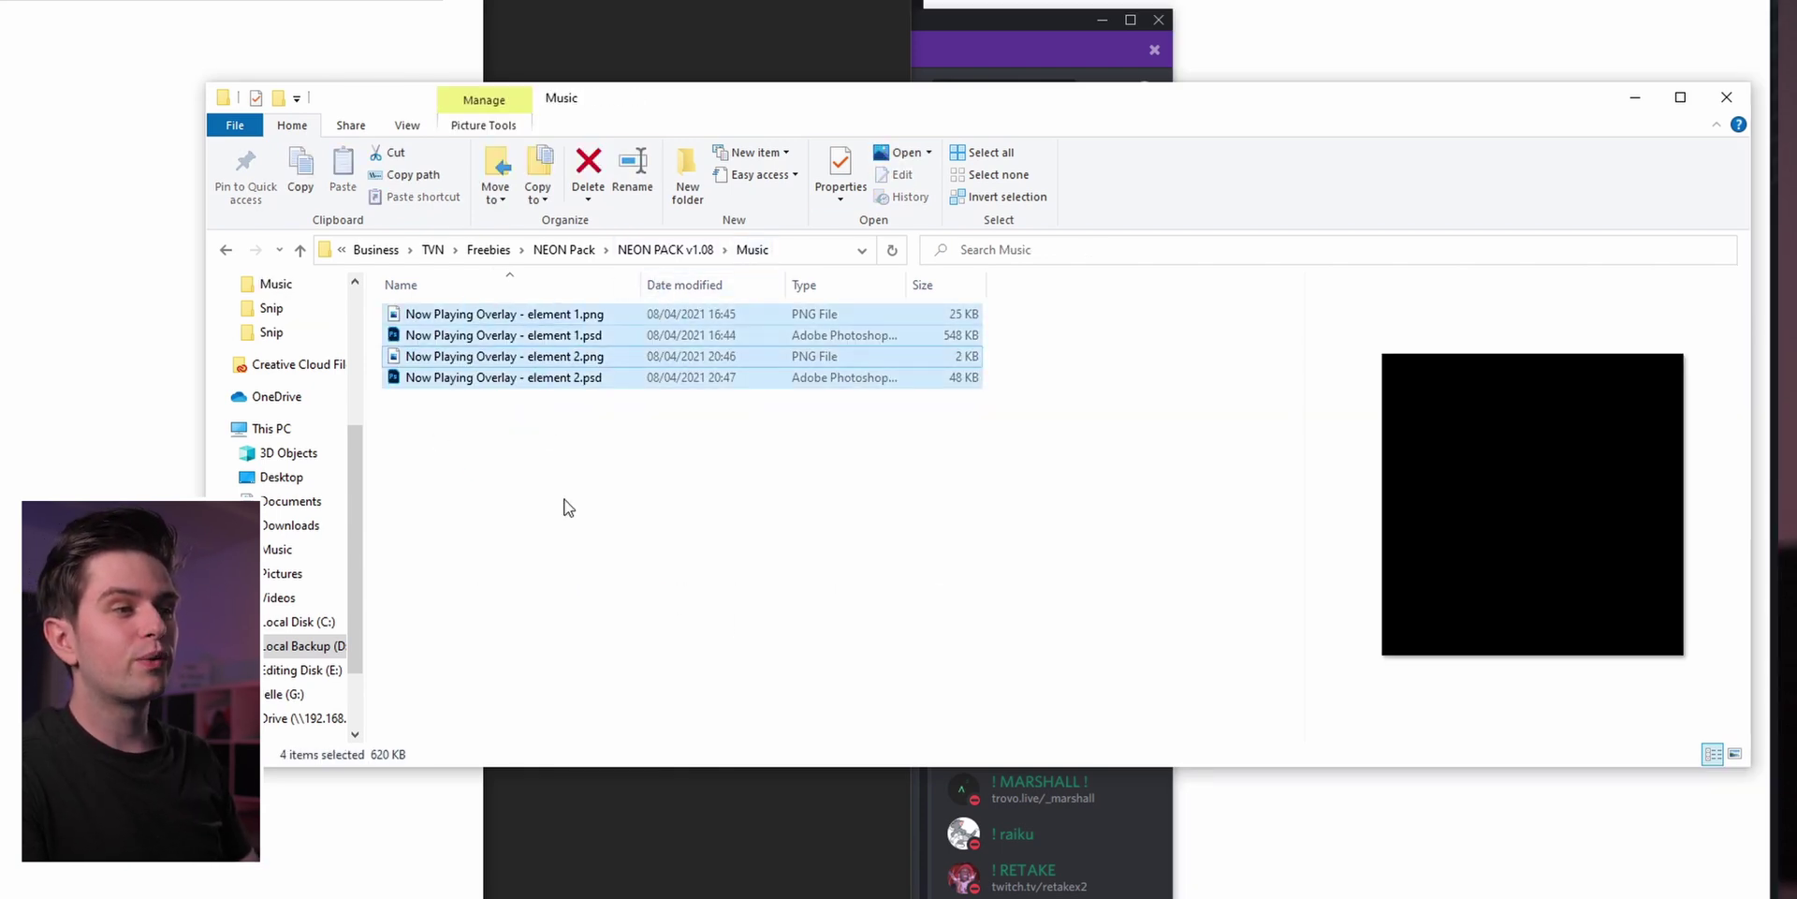
left_click(559, 424)
left_click(580, 315)
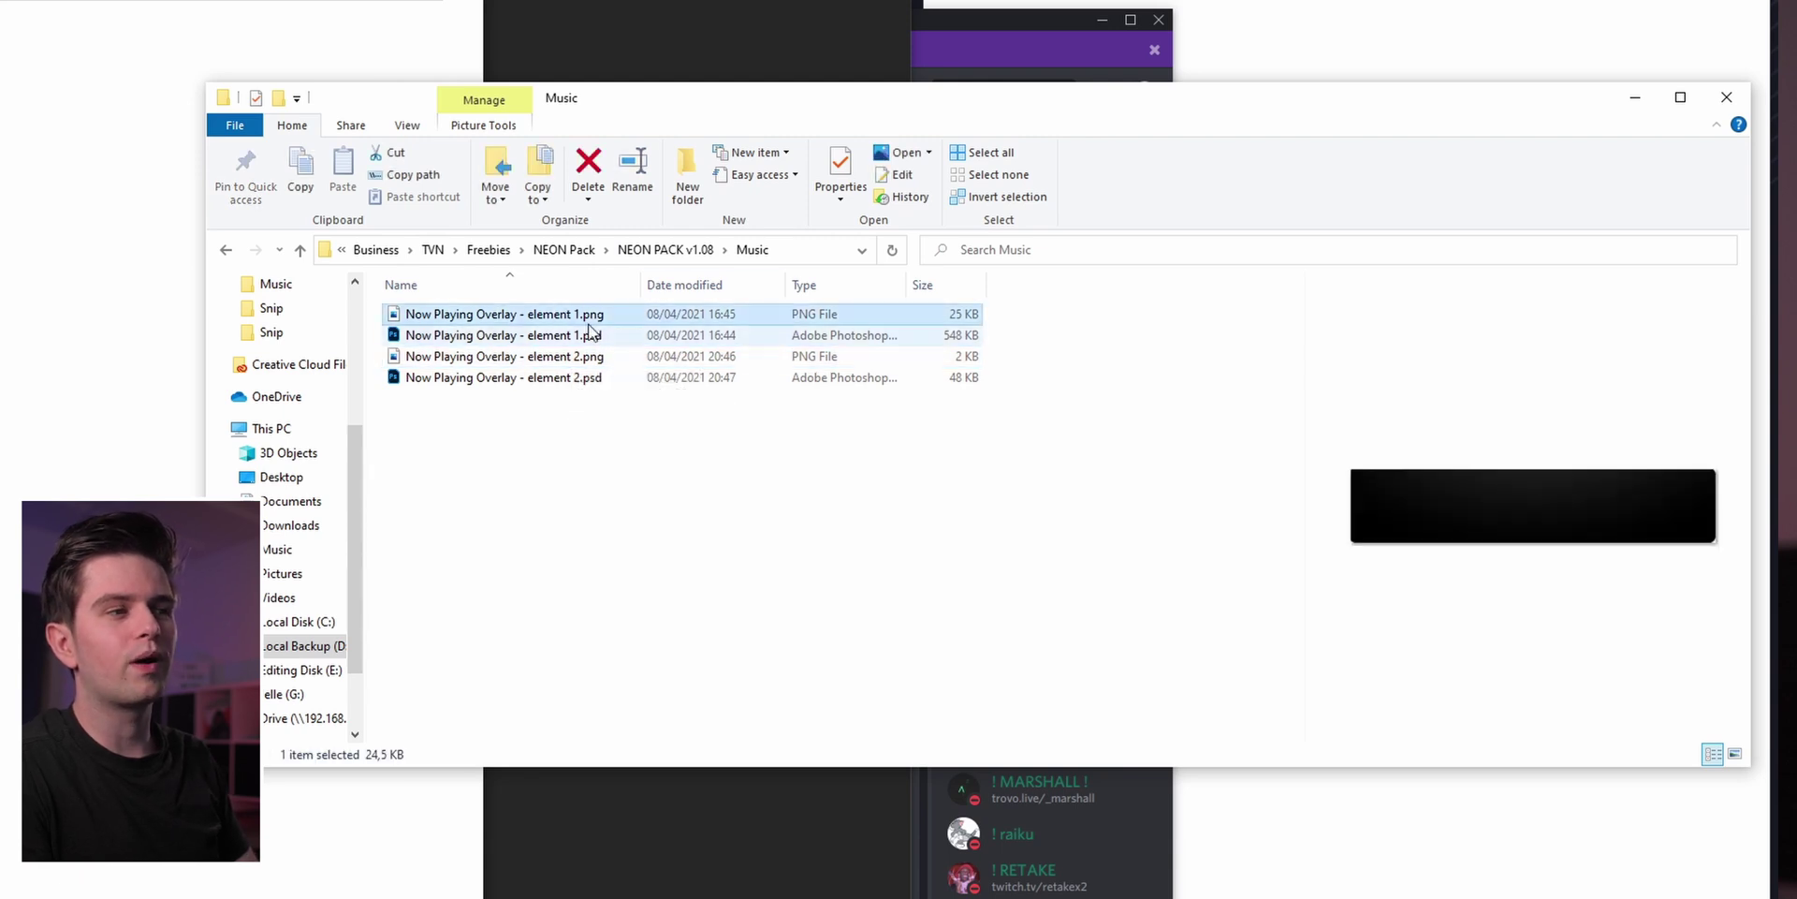
double_click(585, 357)
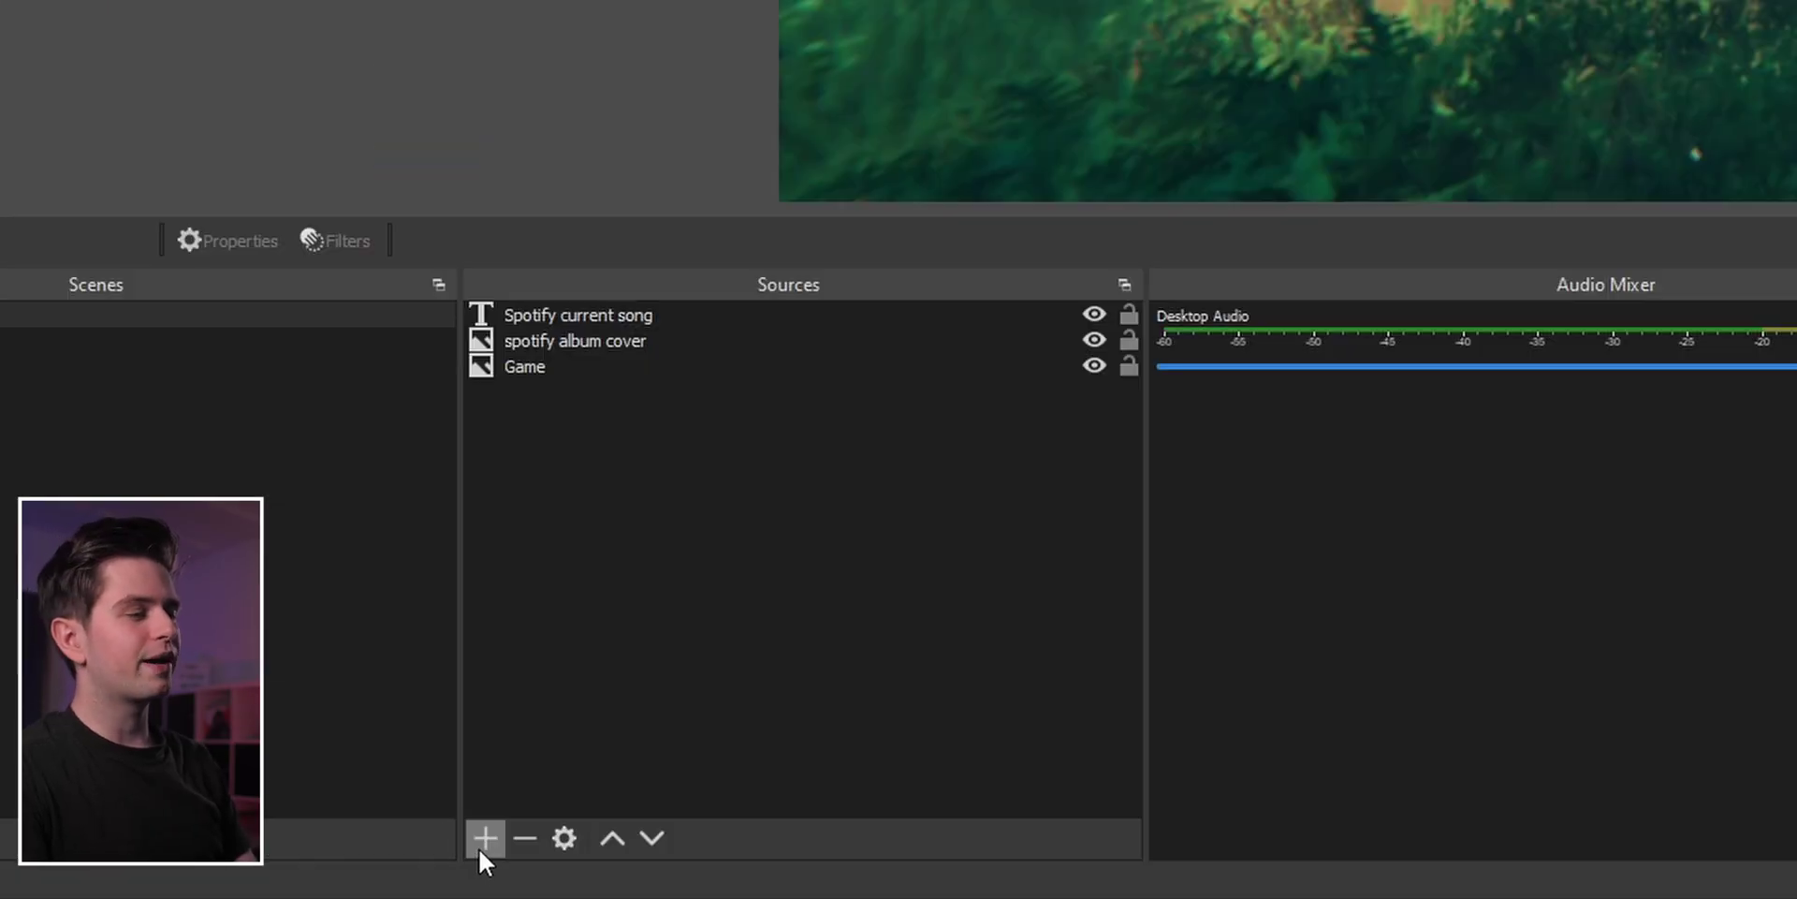
- Add a 'Spotify bg' image source using Now Playing Overlay - element 1.png
left_click(269, 853)
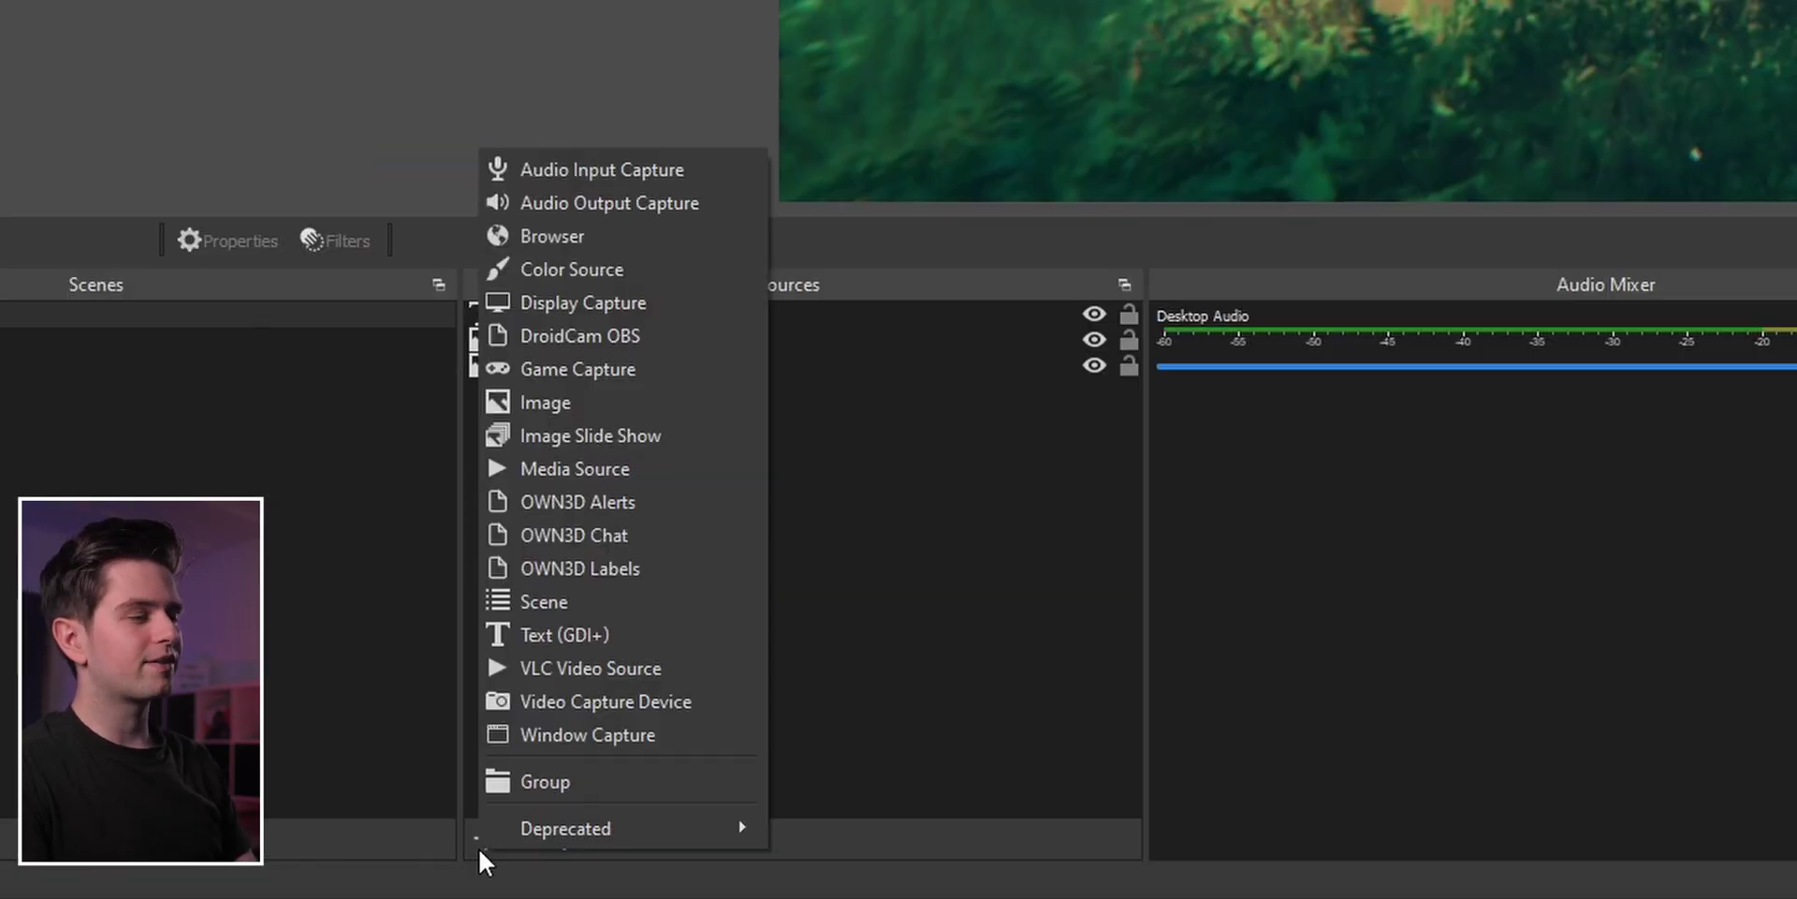
left_click(609, 404)
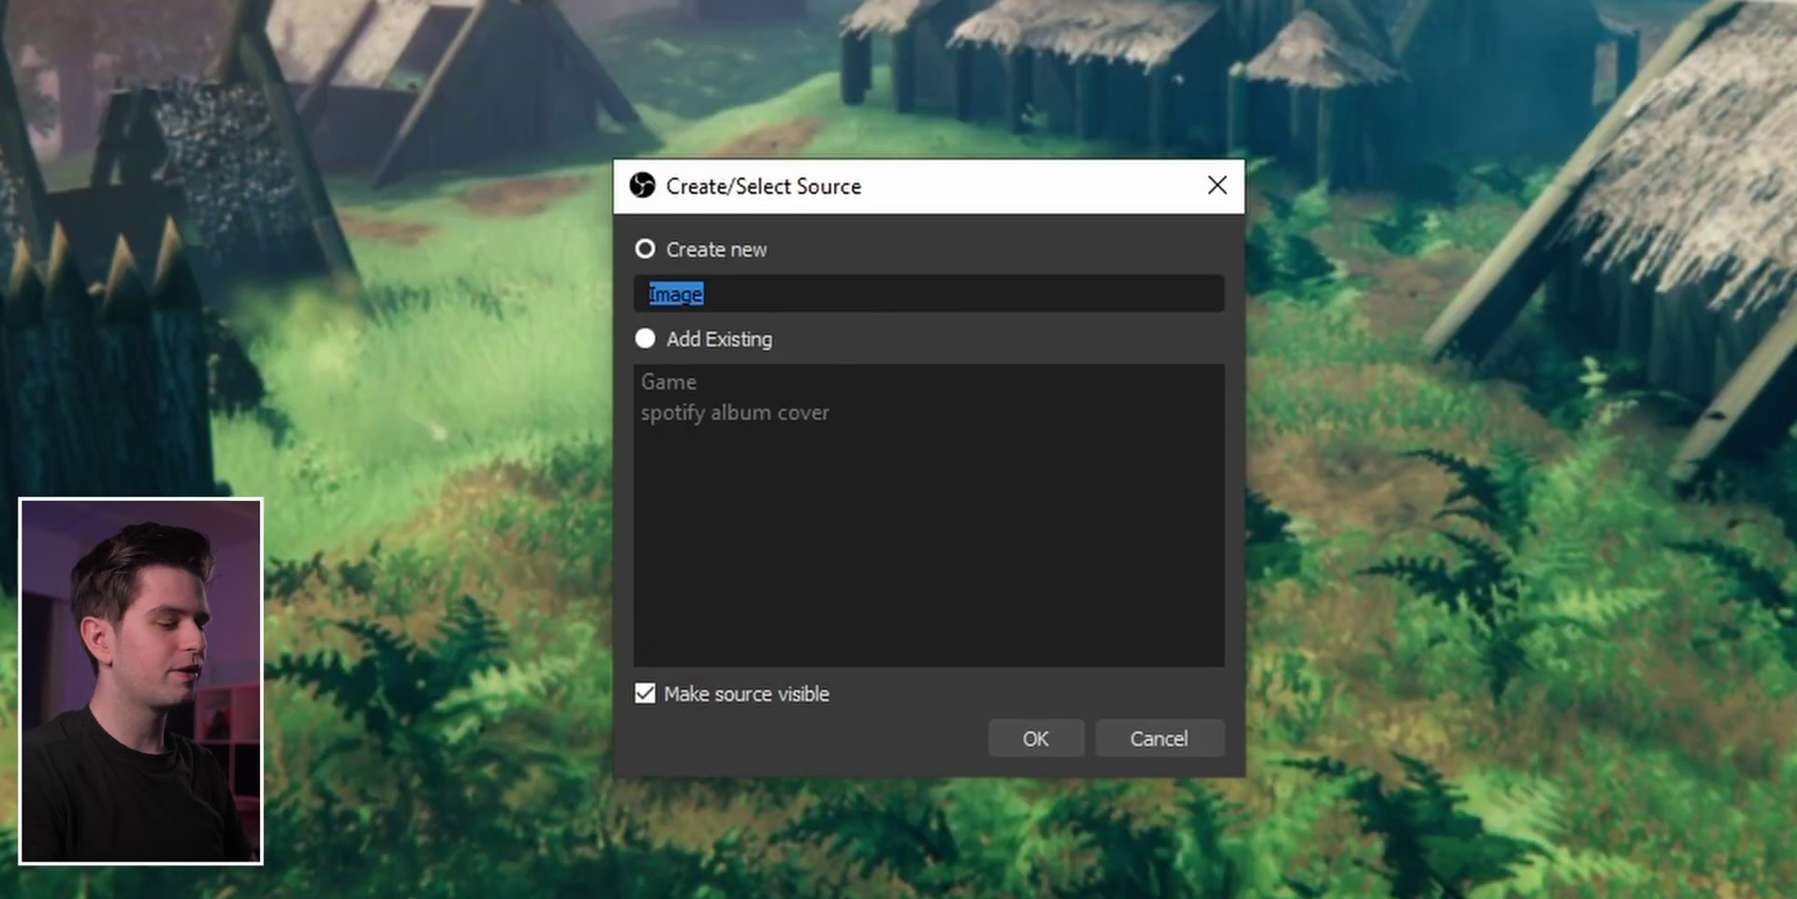
type("Spotify bg")
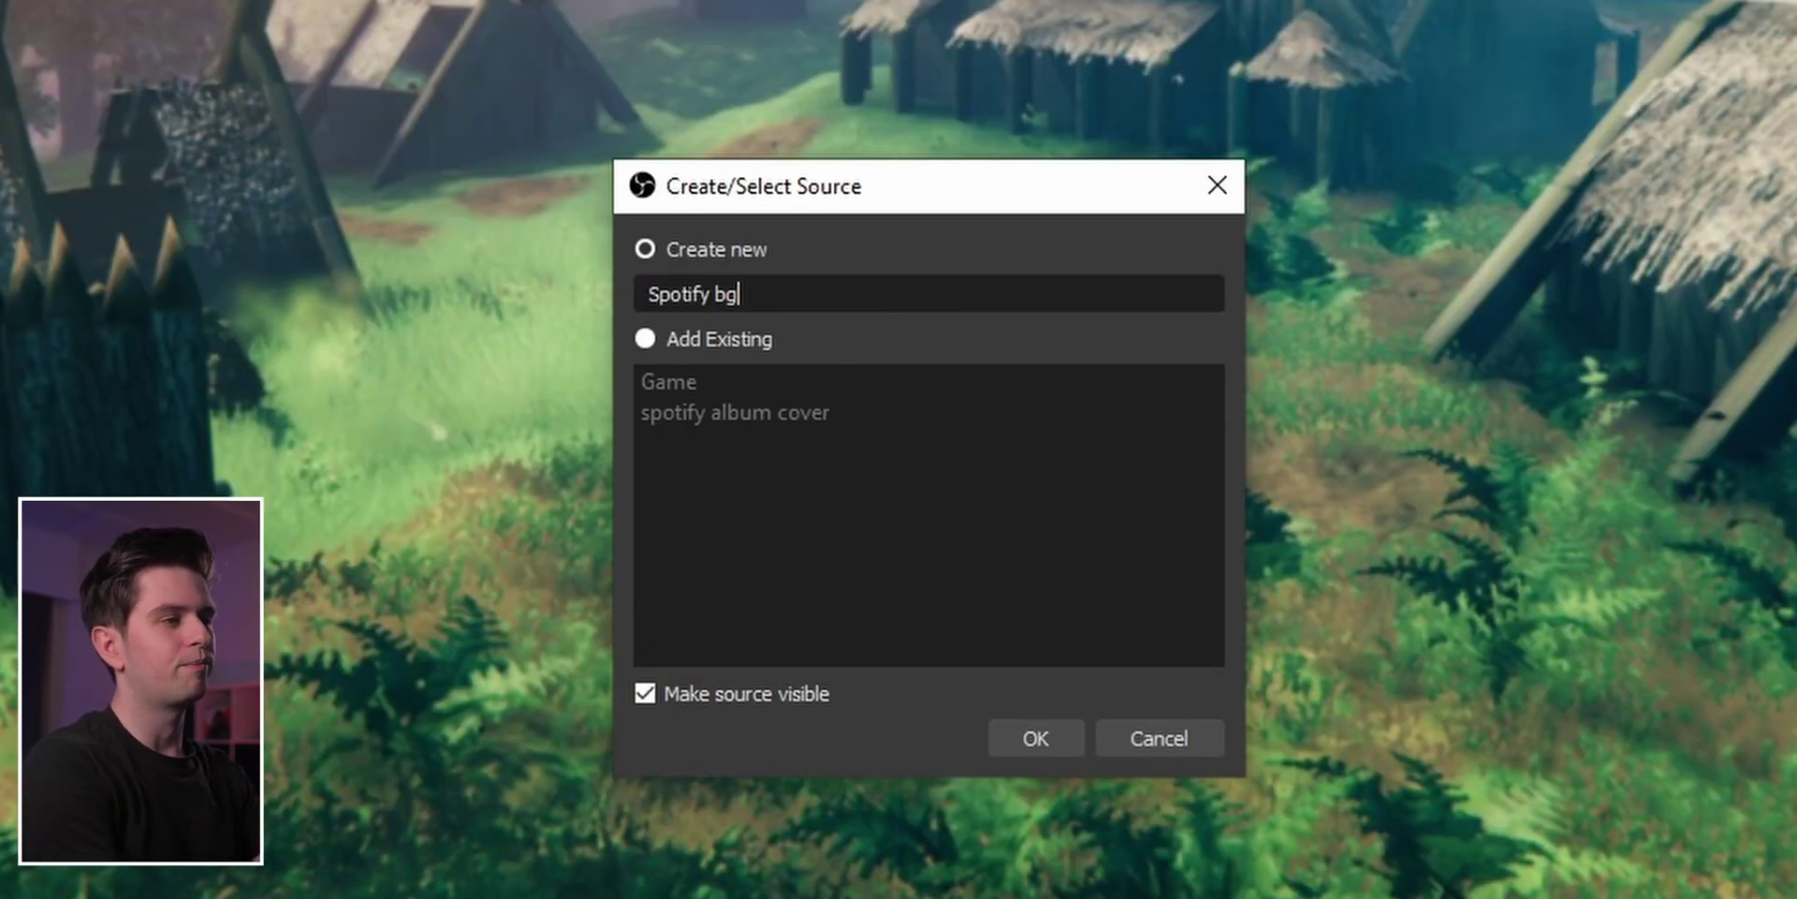
left_click(1035, 737)
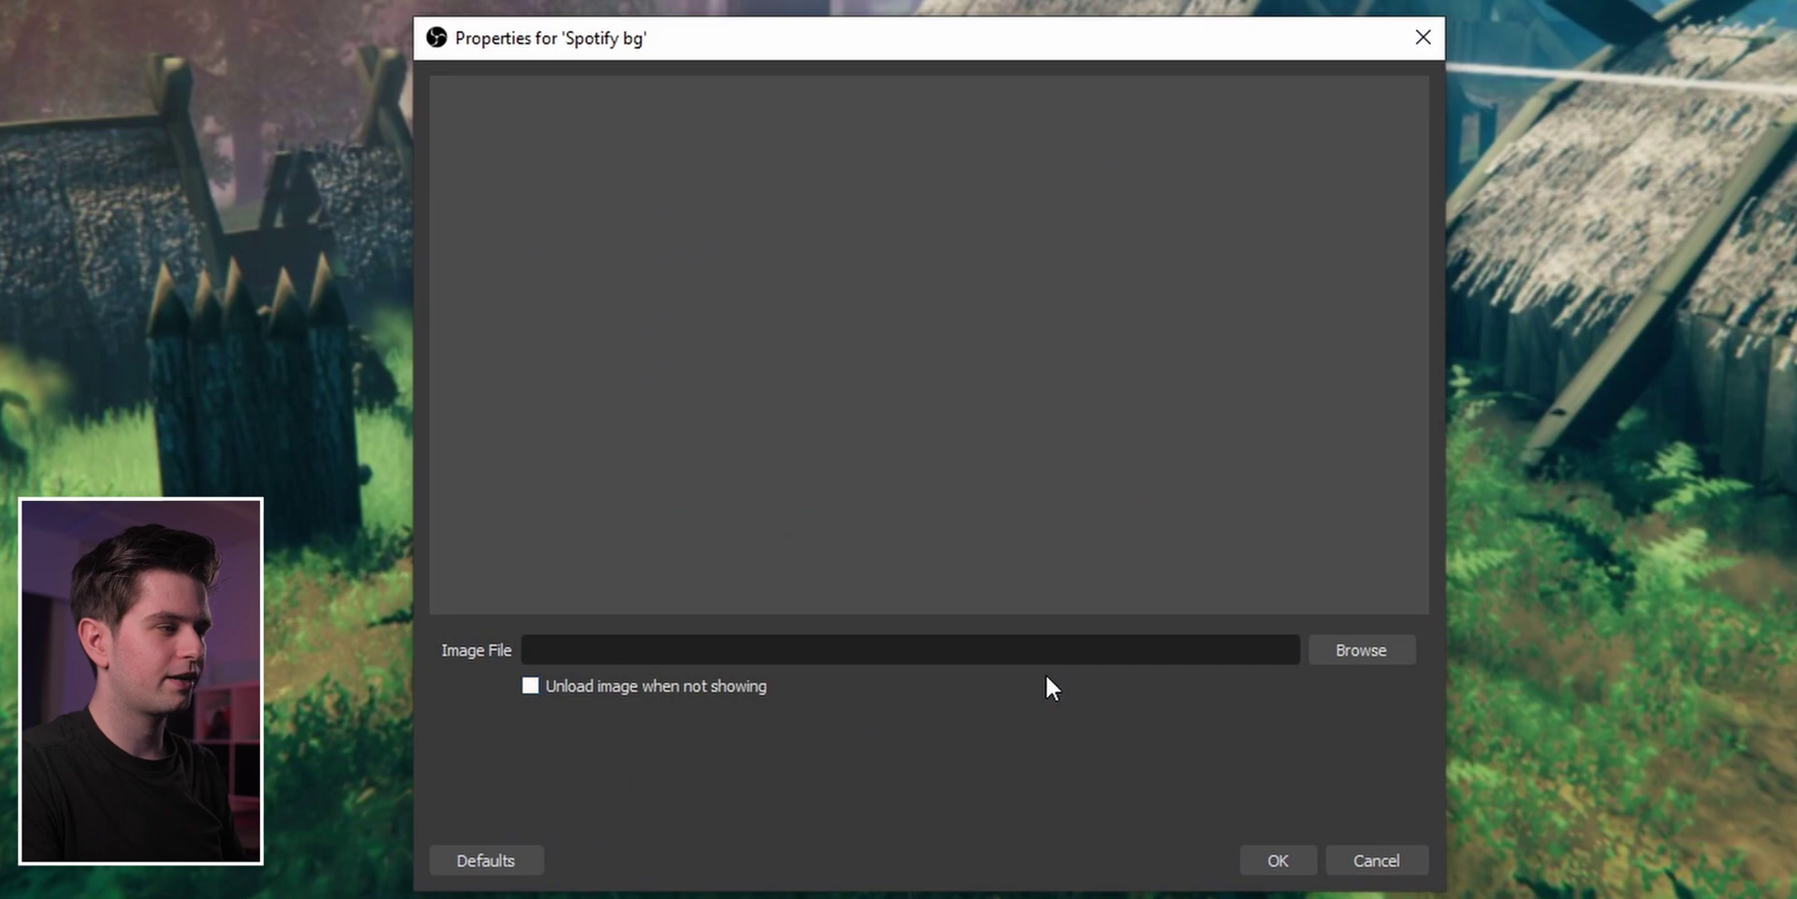
left_click(1379, 650)
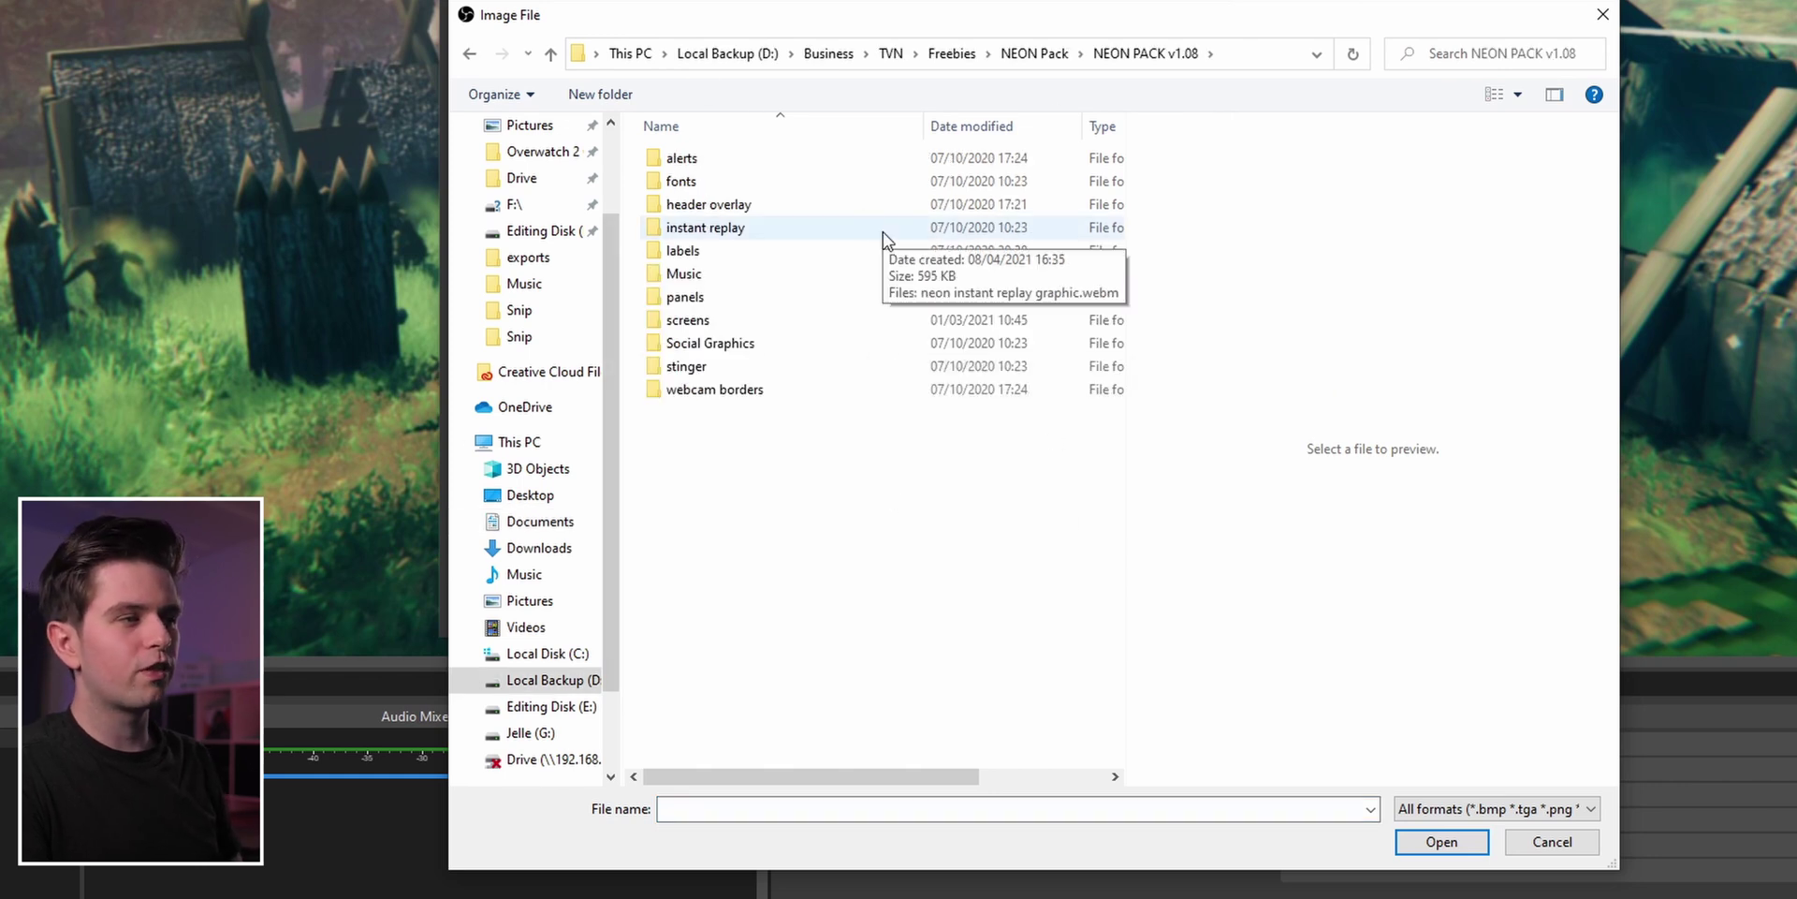
double_click(698, 273)
left_click(708, 131)
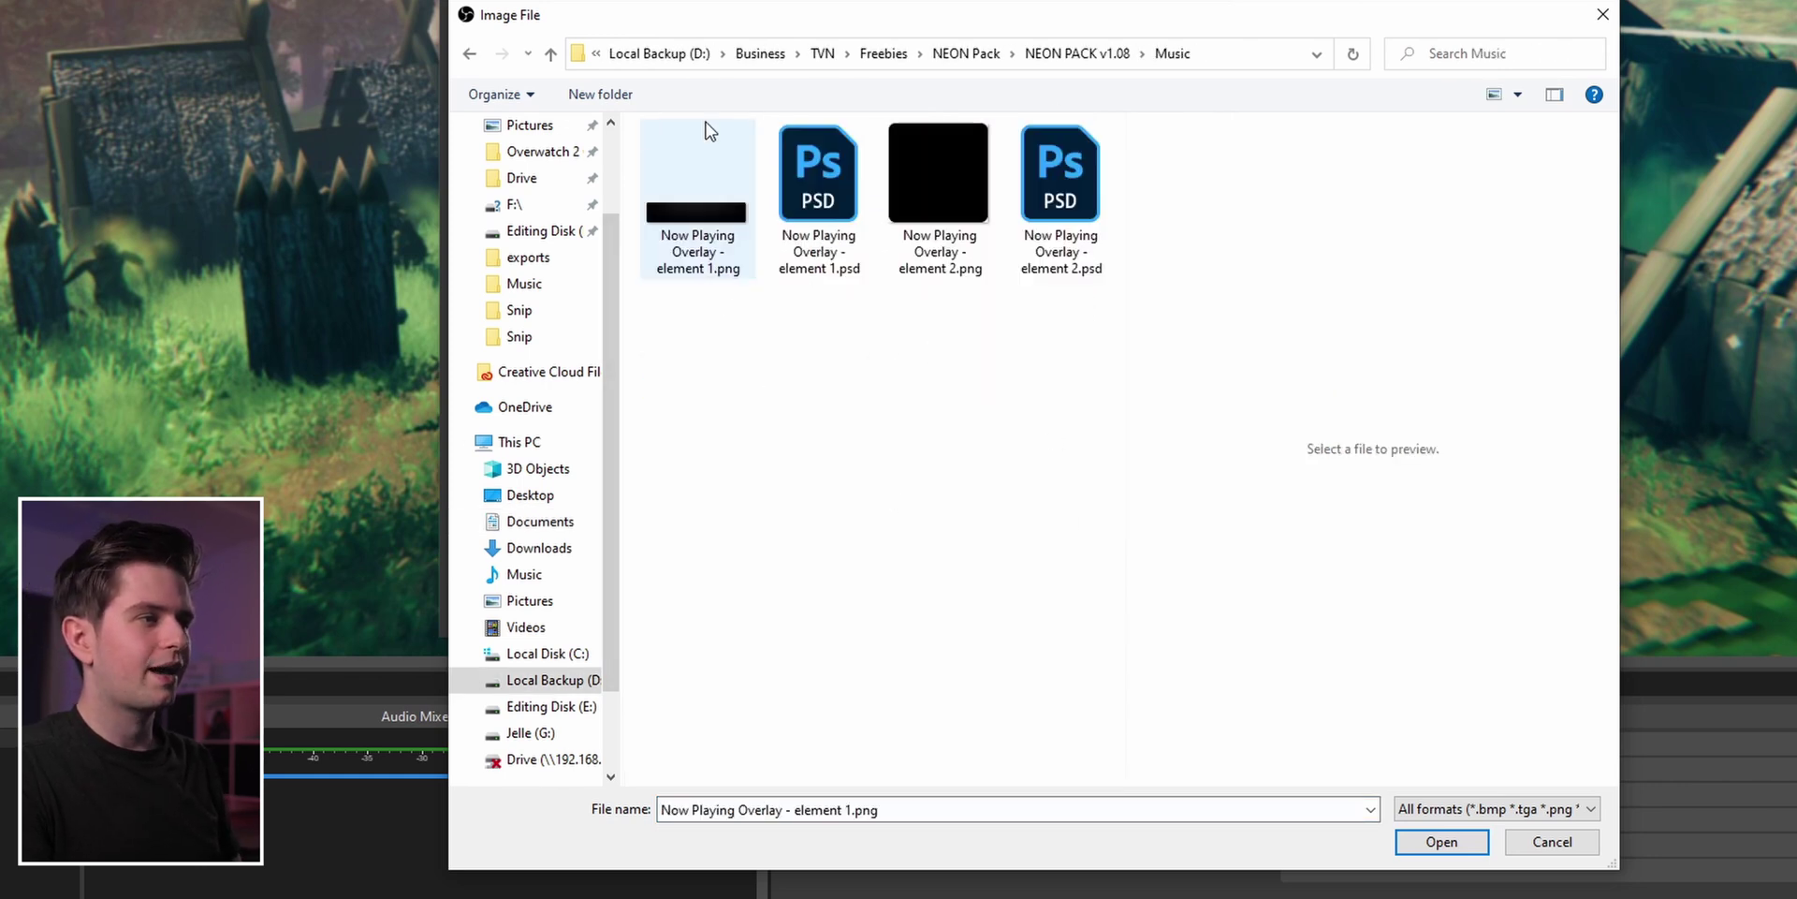
double_click(702, 225)
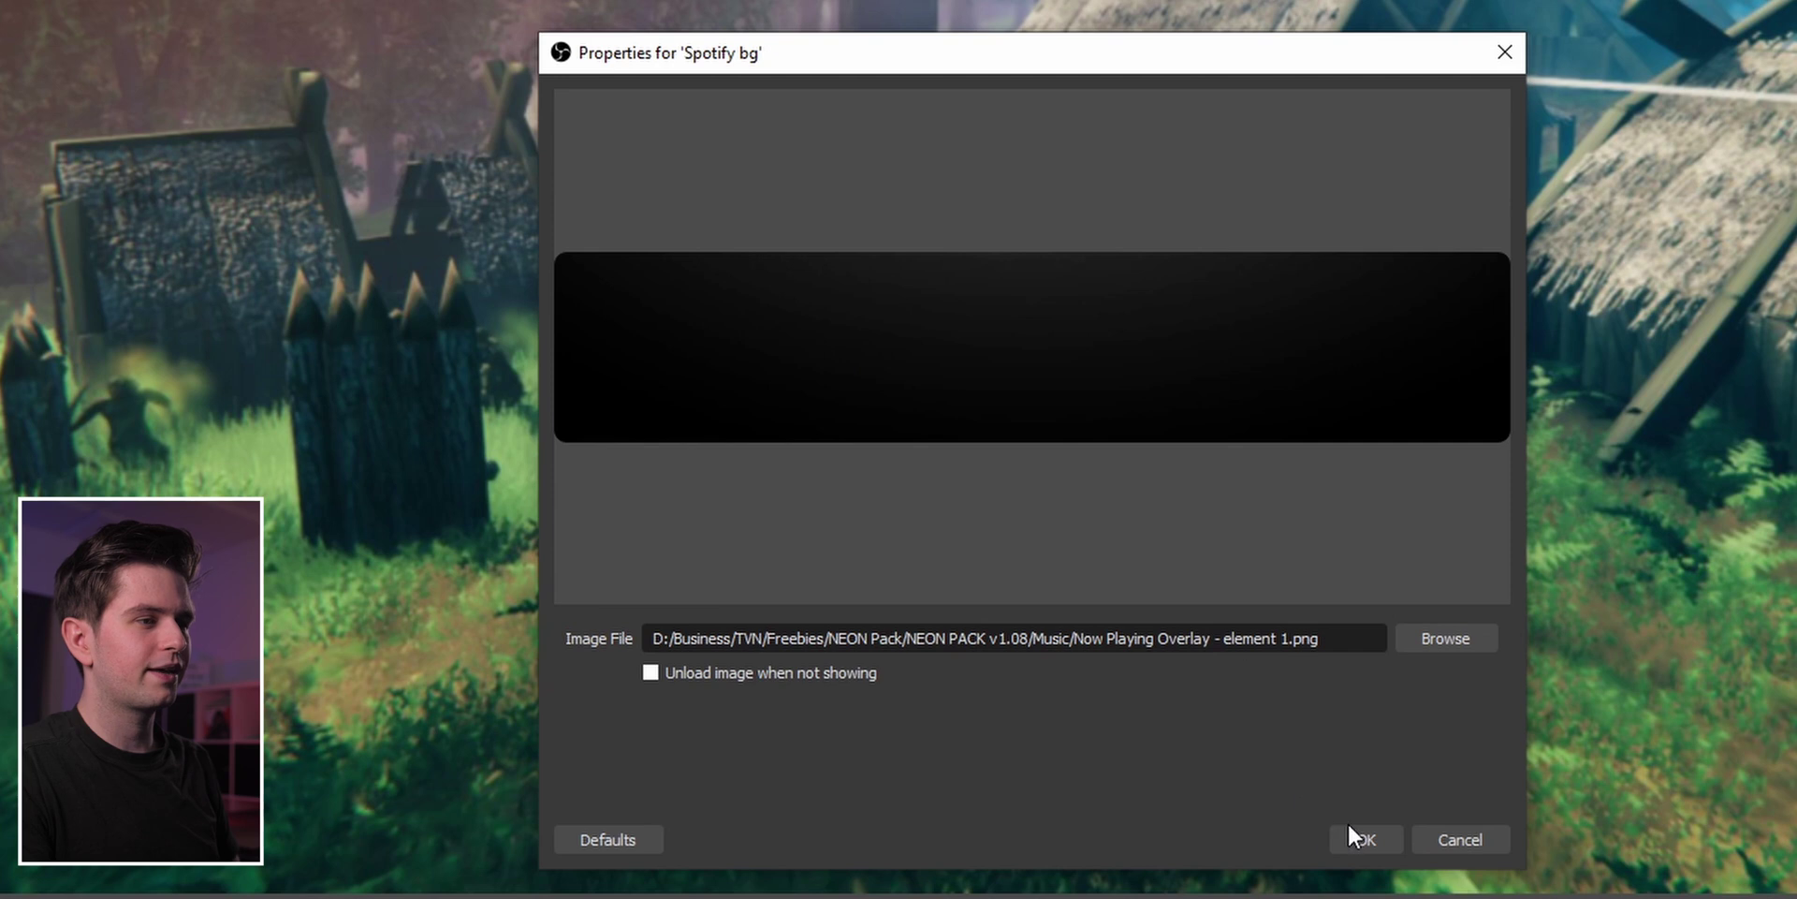
left_click(1350, 829)
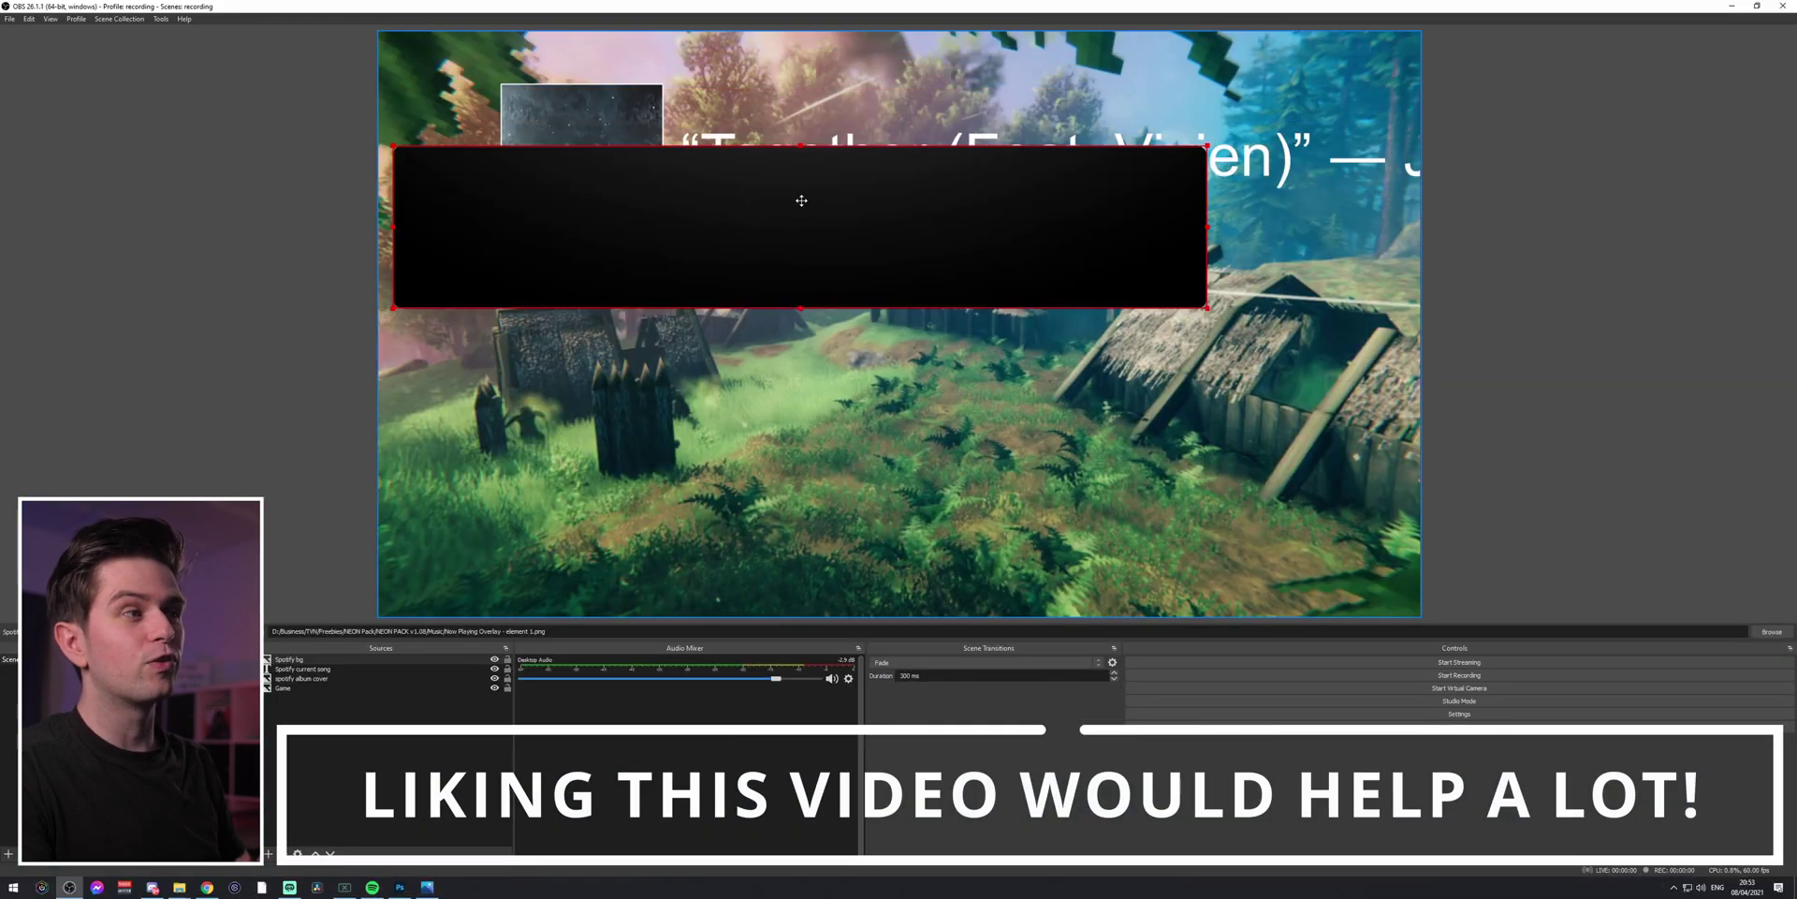
- Move the black bar below the song title and select the spotify album cover source
left_click_drag(802, 201, 894, 370)
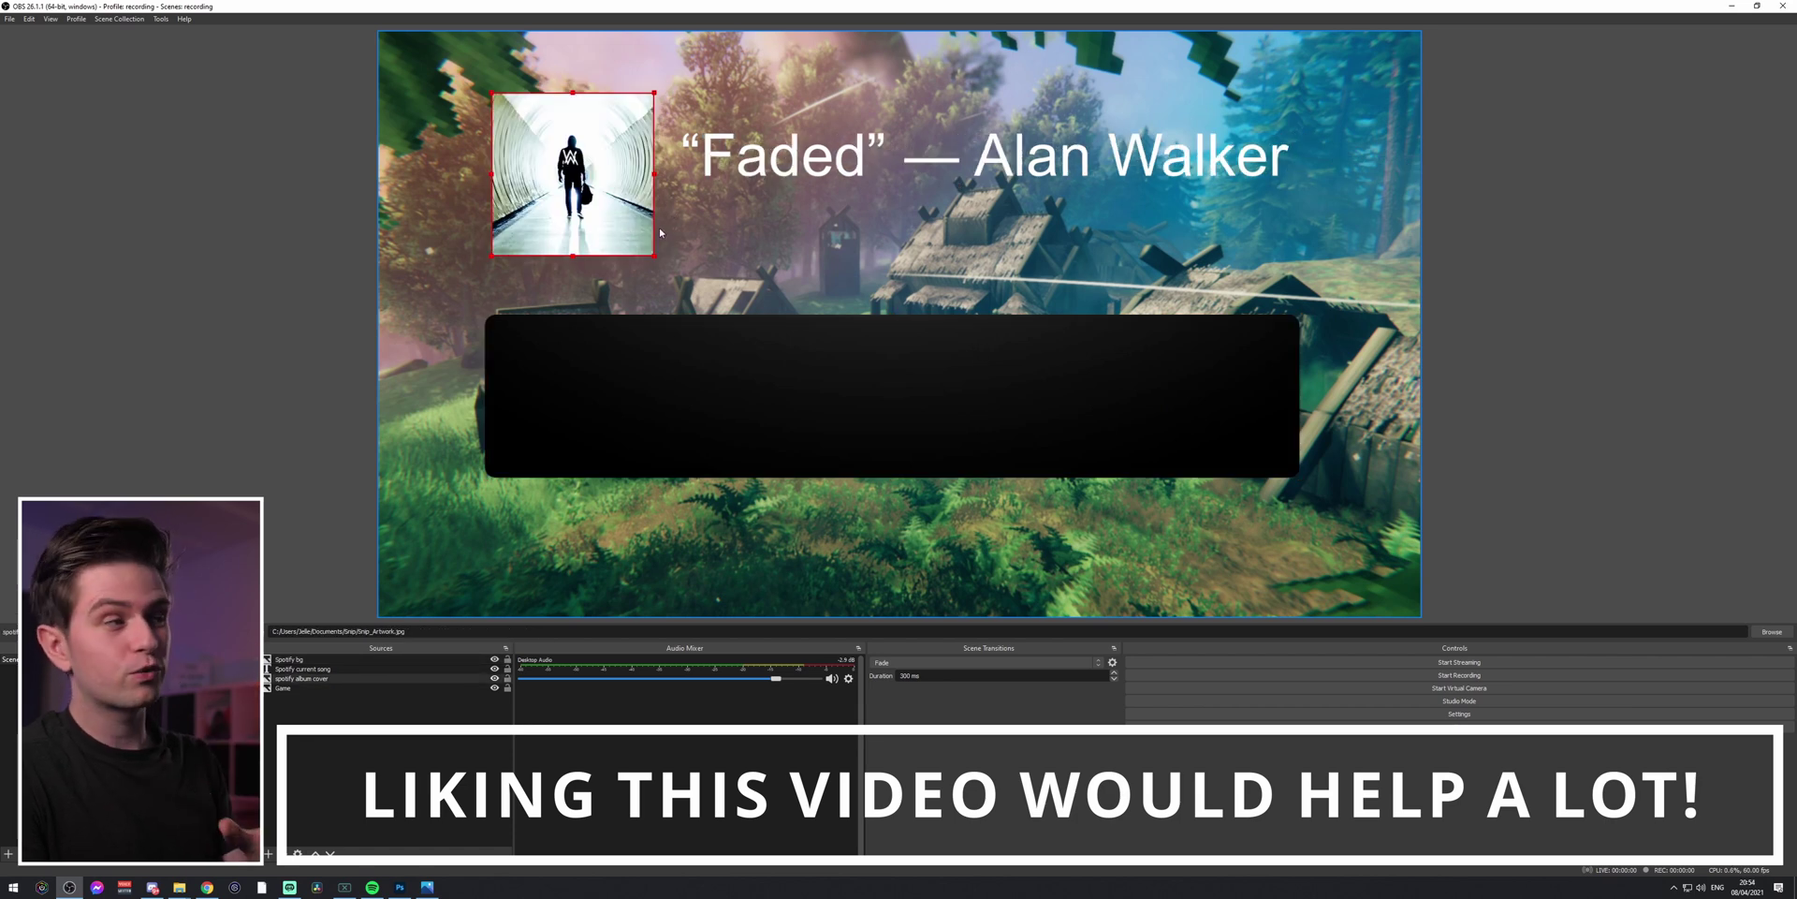
left_click(492, 140)
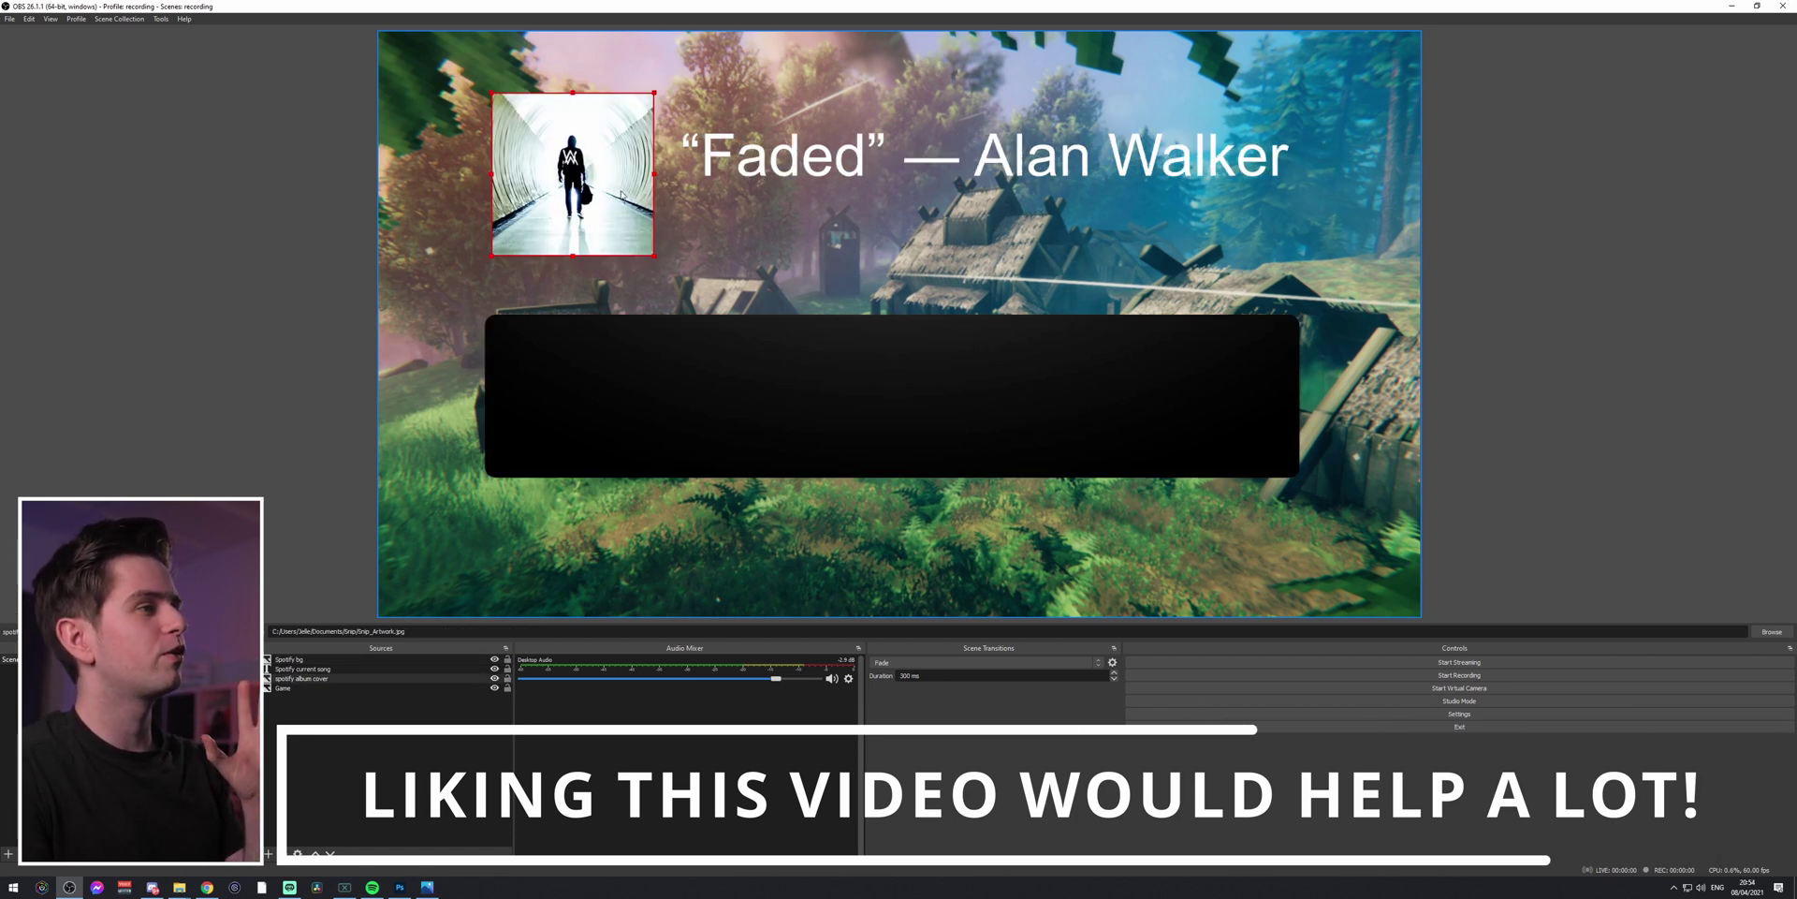
left_click(402, 580)
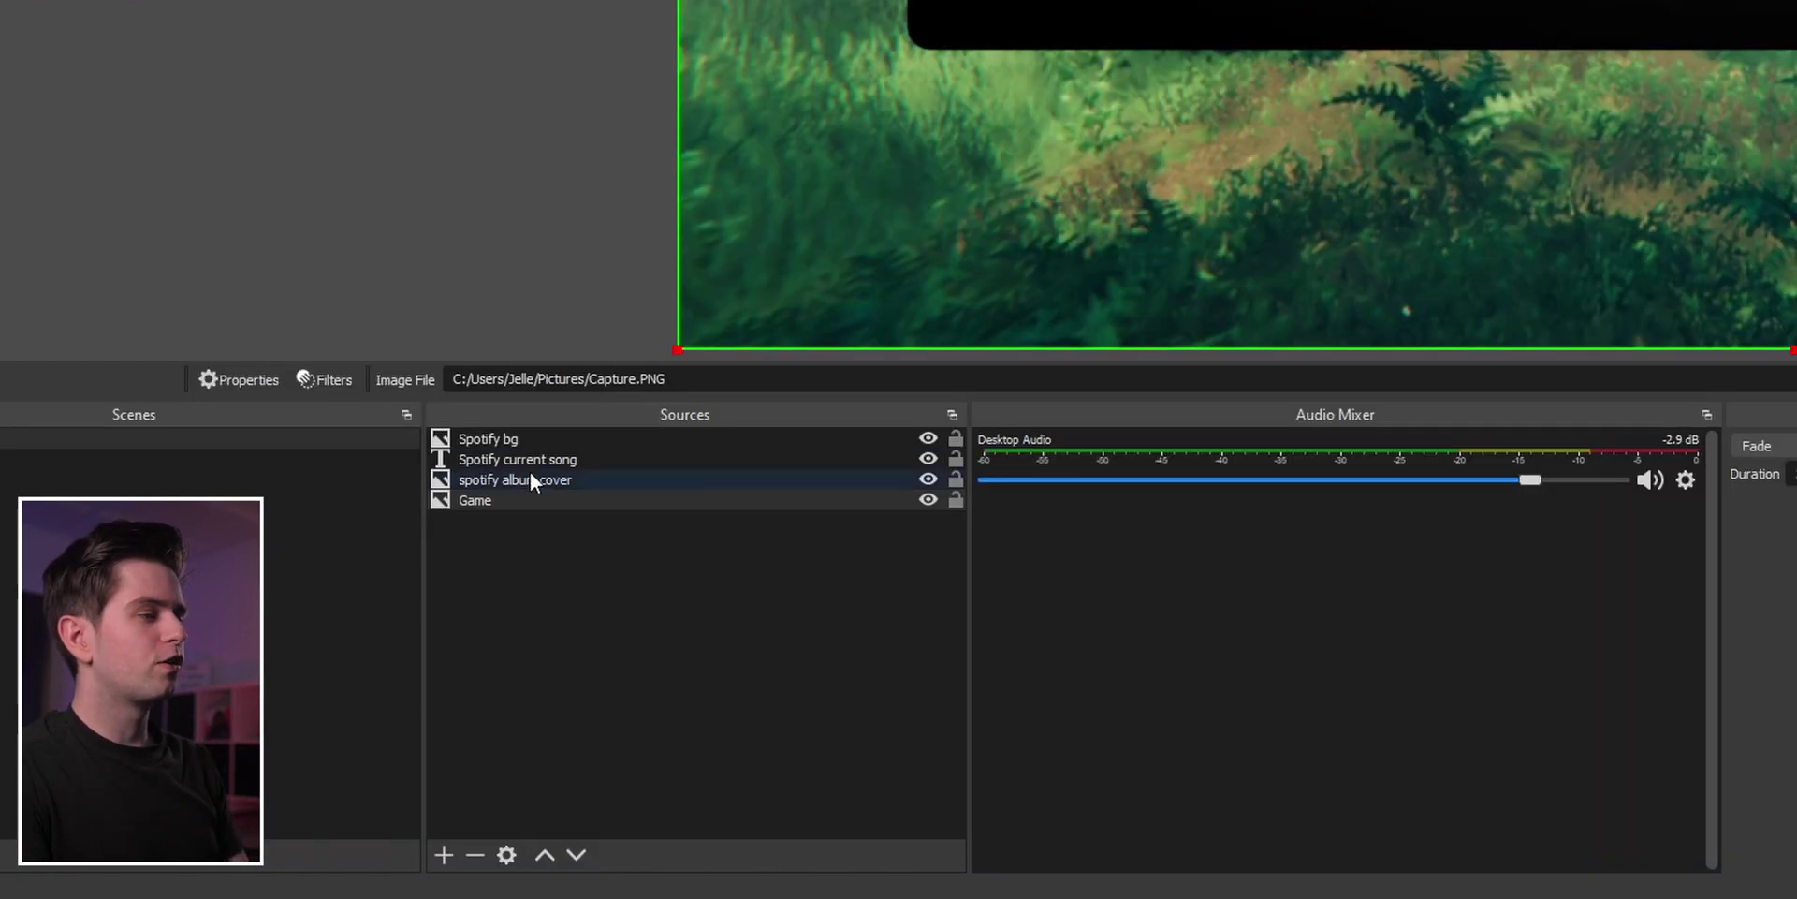
left_click(549, 479)
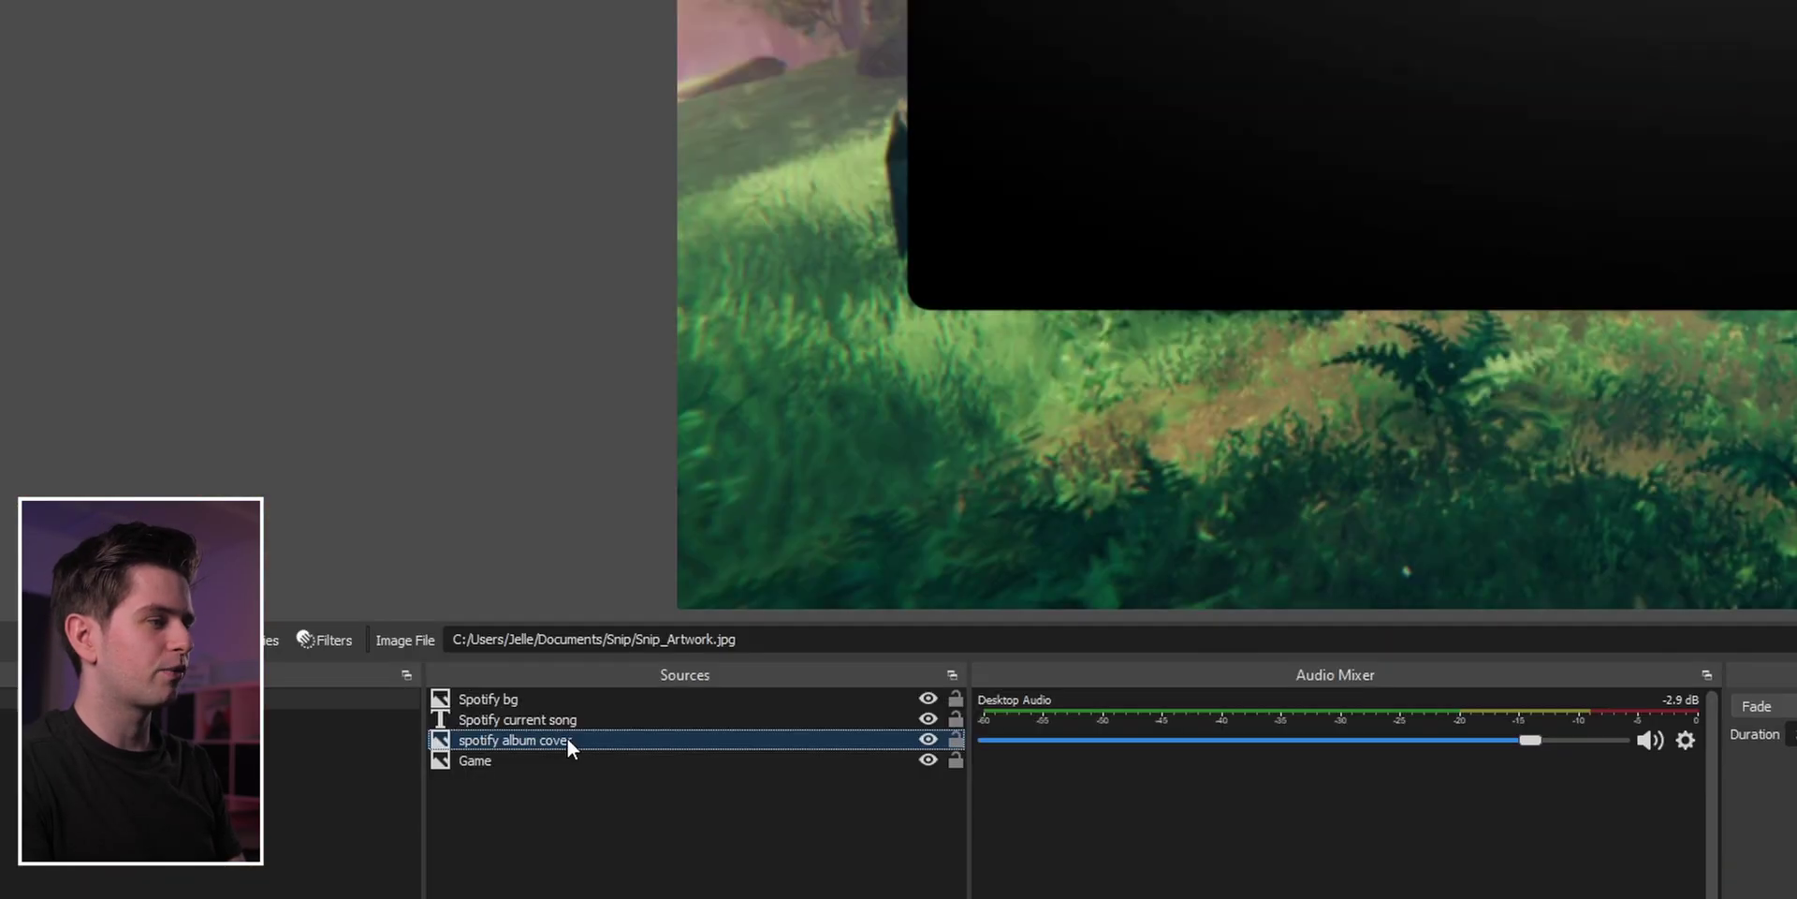
- Add an Image Mask/Blend filter to the spotify album cover source
right_click(567, 737)
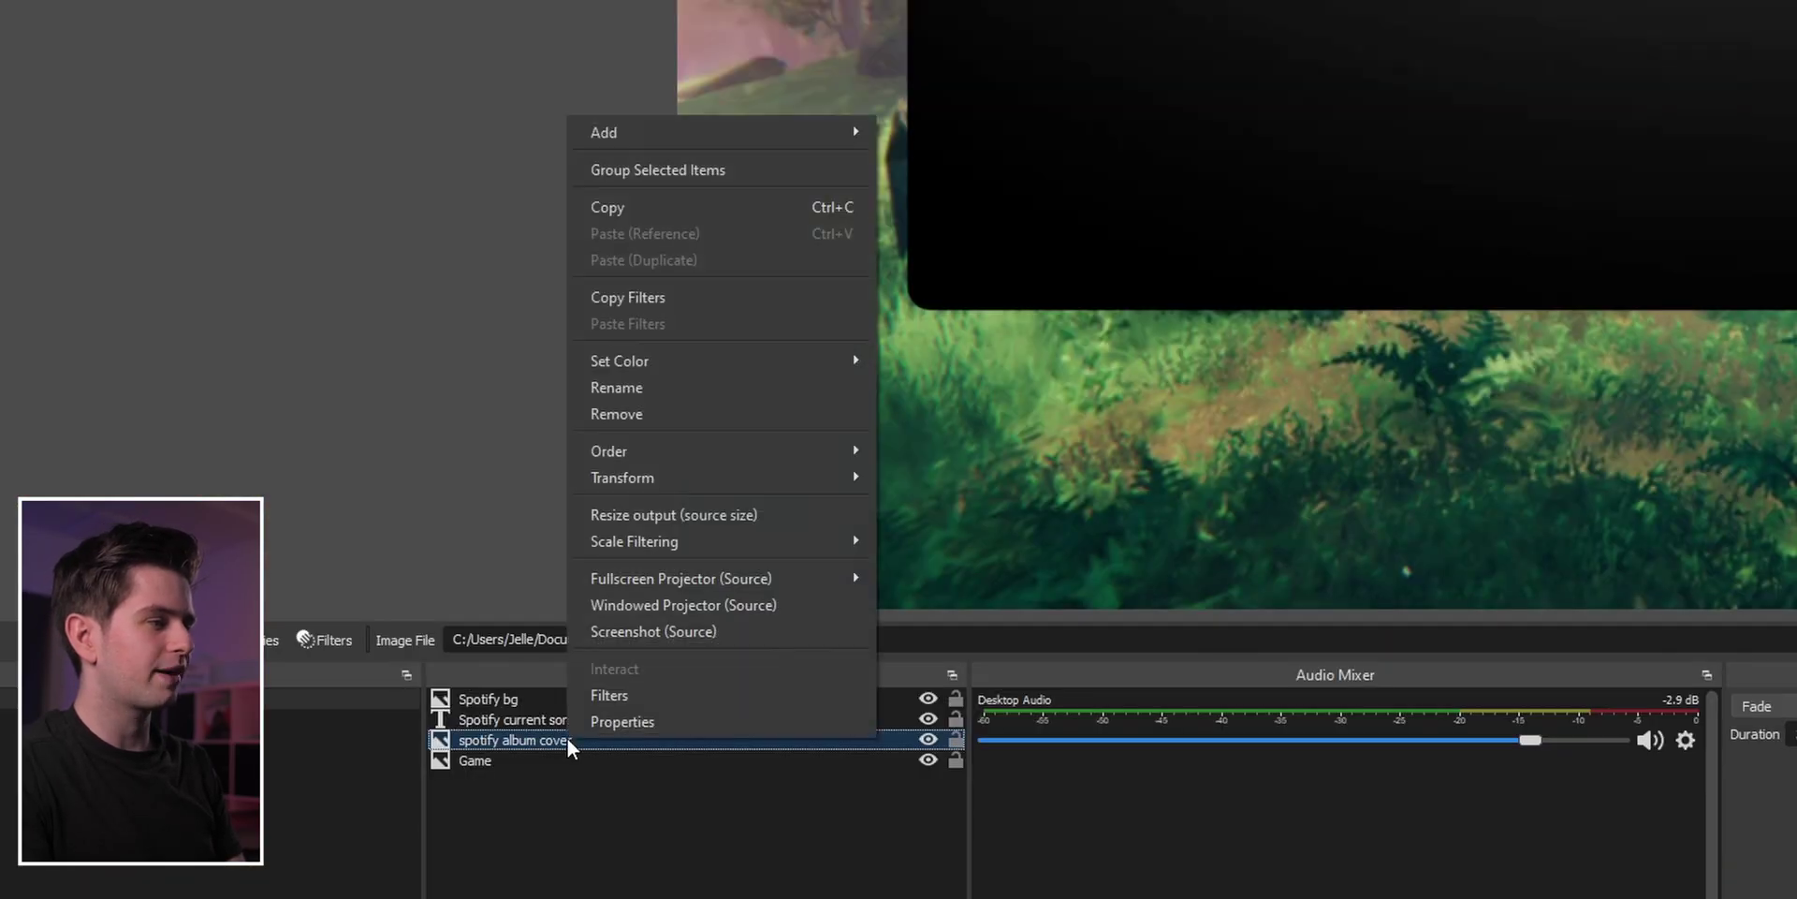
left_click(626, 696)
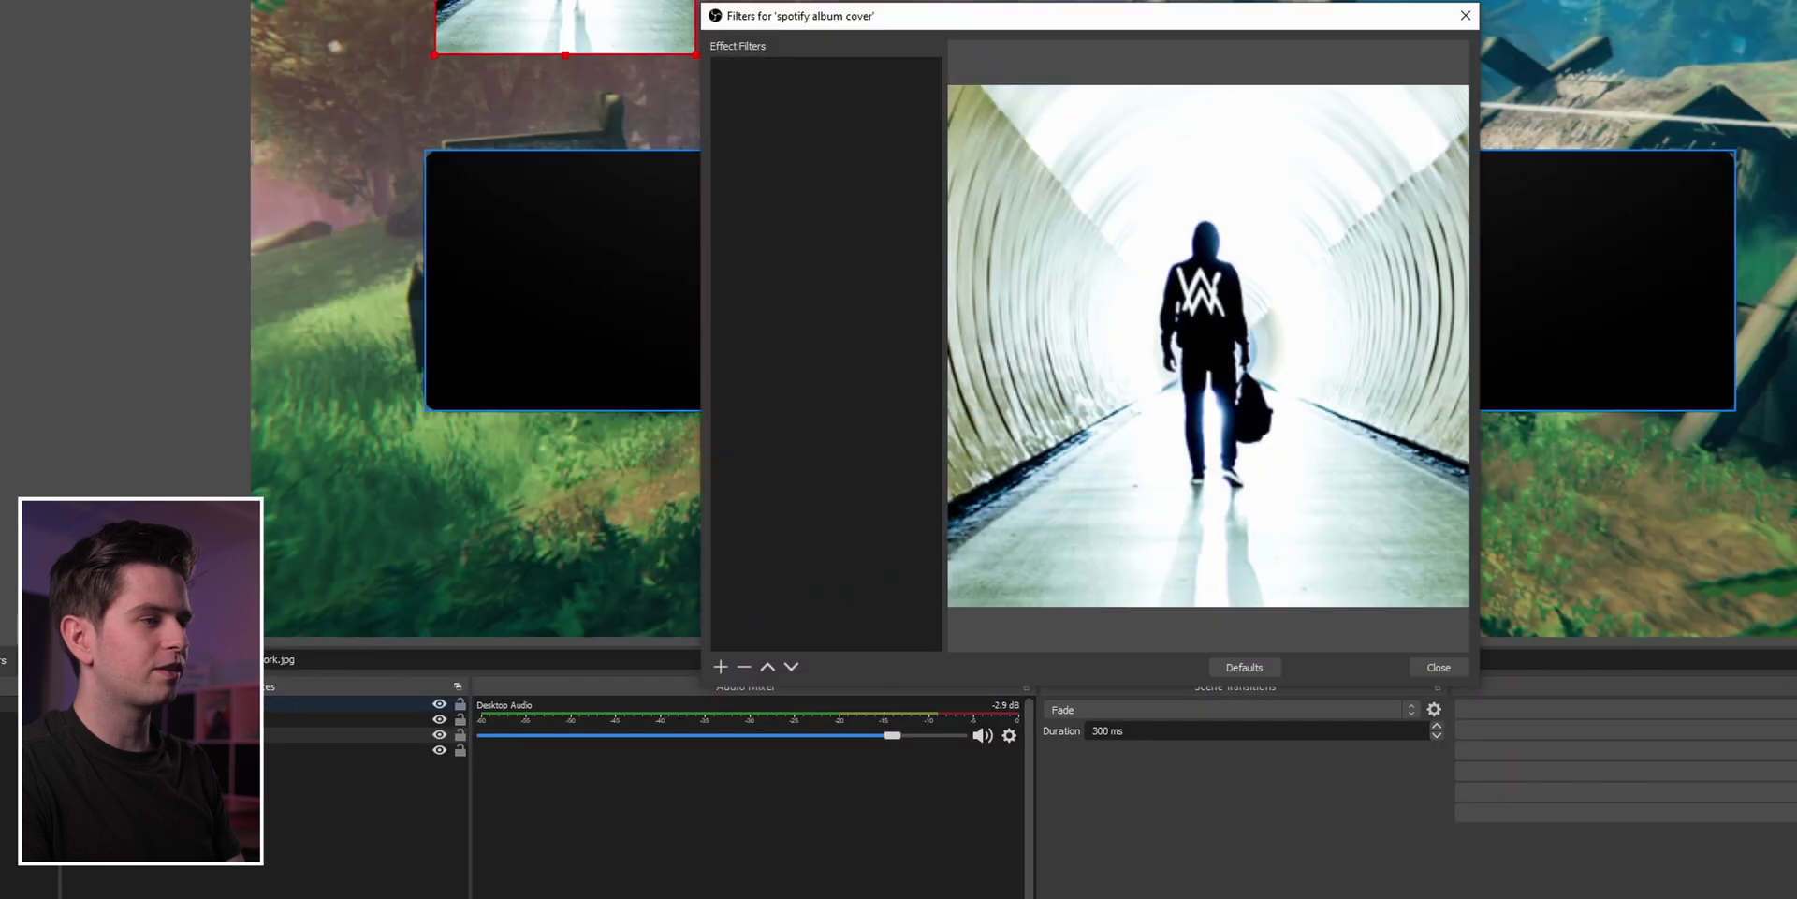
left_click(719, 665)
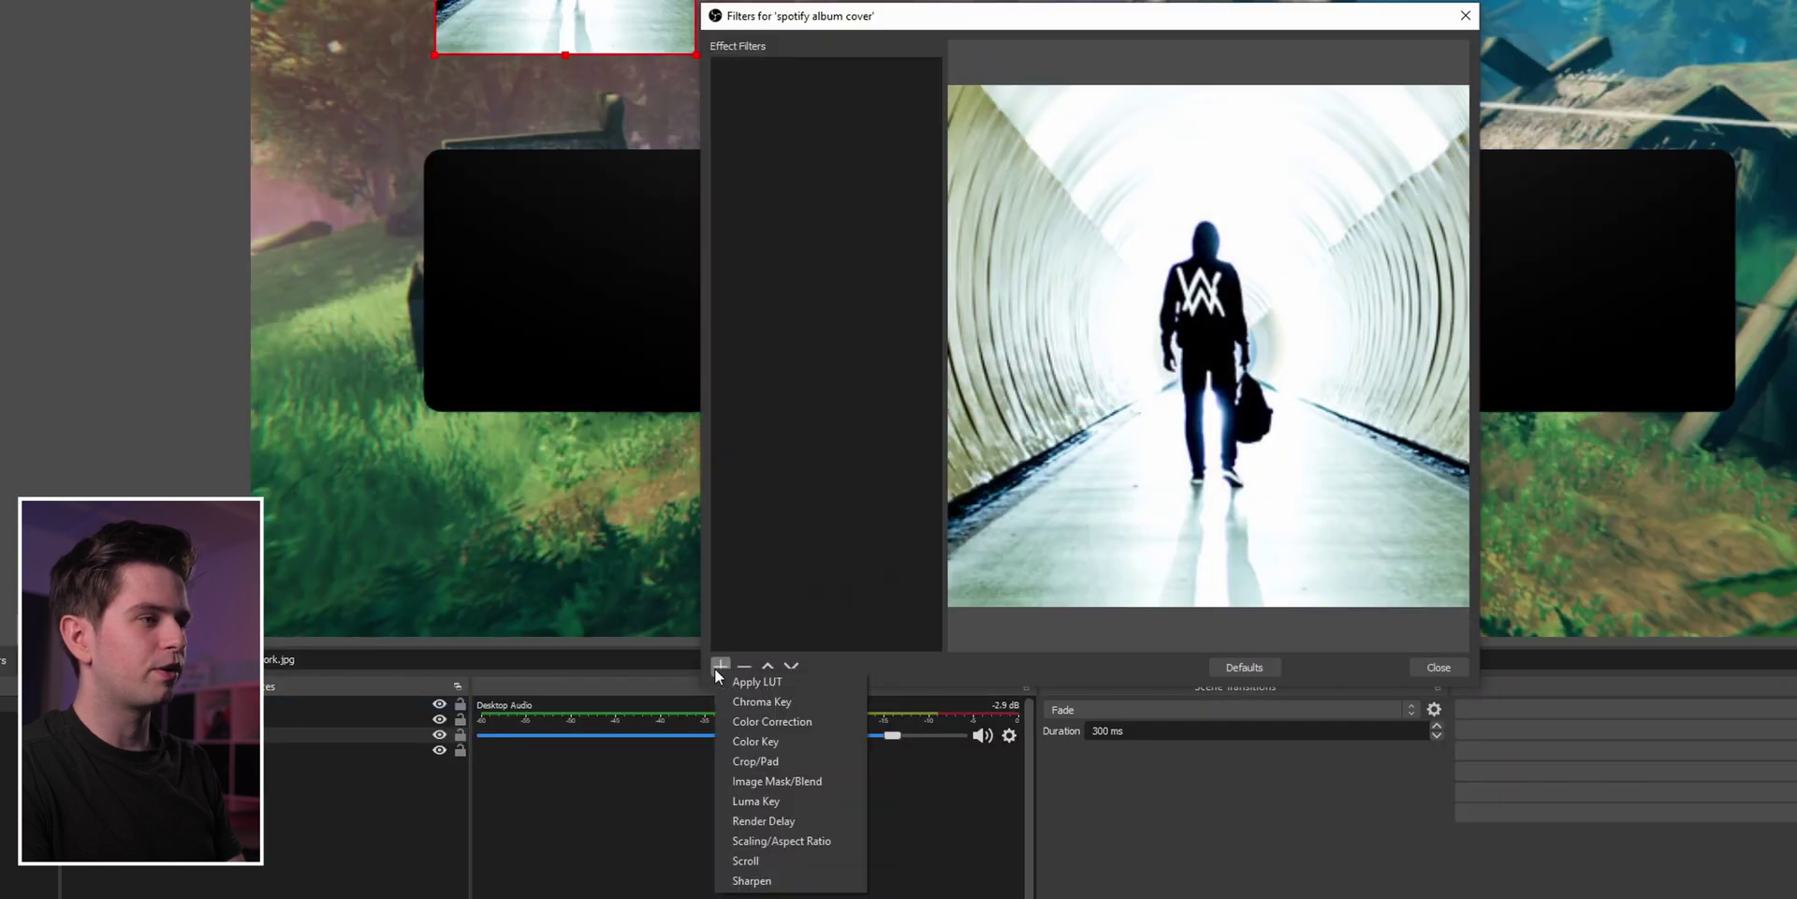
left_click(806, 780)
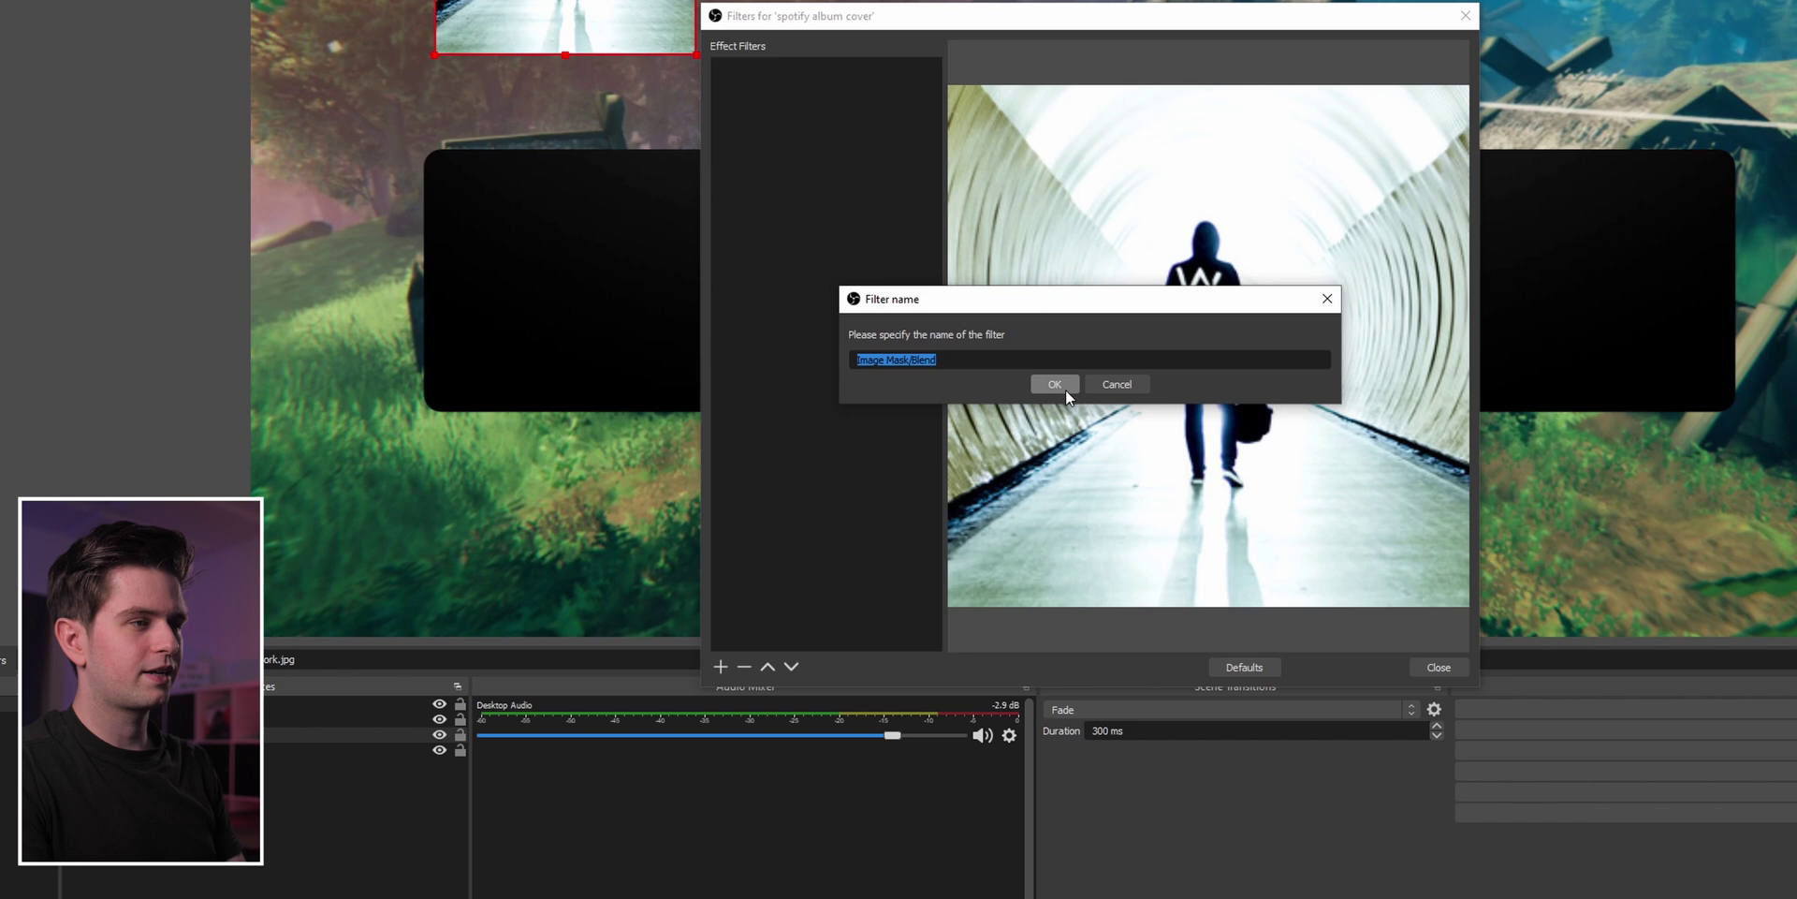
left_click(1065, 390)
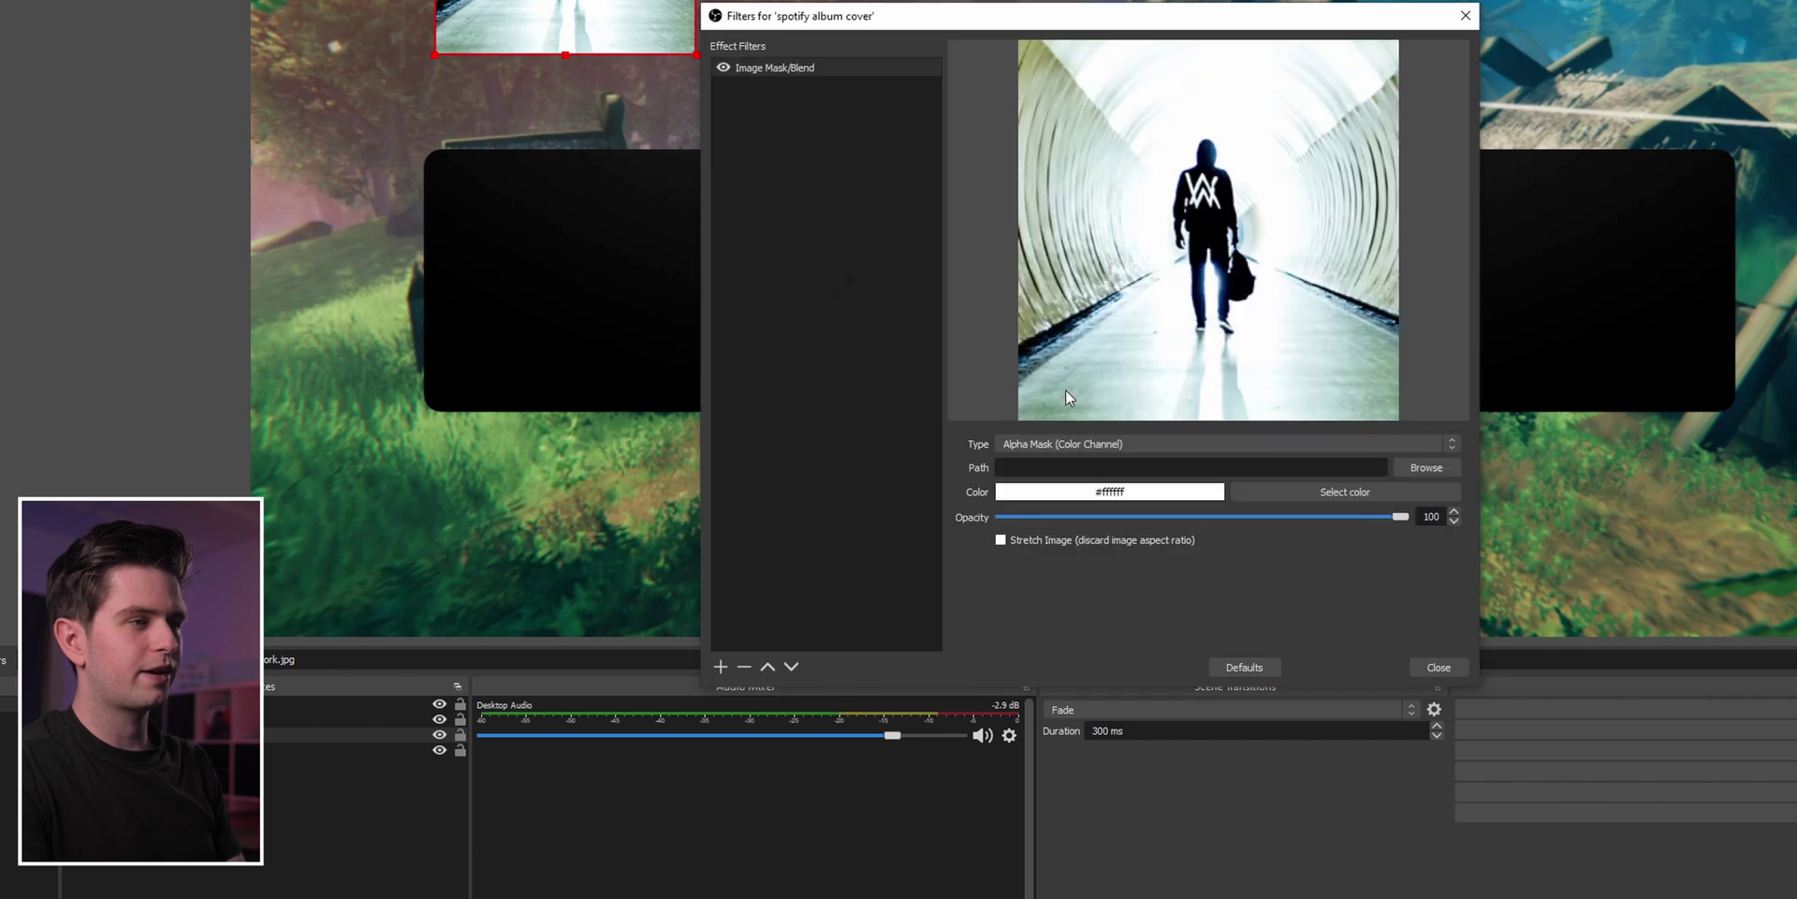
- Set the mask to Now Playing Overlay - element 2.png with type Alpha Mask (Alpha Channel)
left_click(1443, 470)
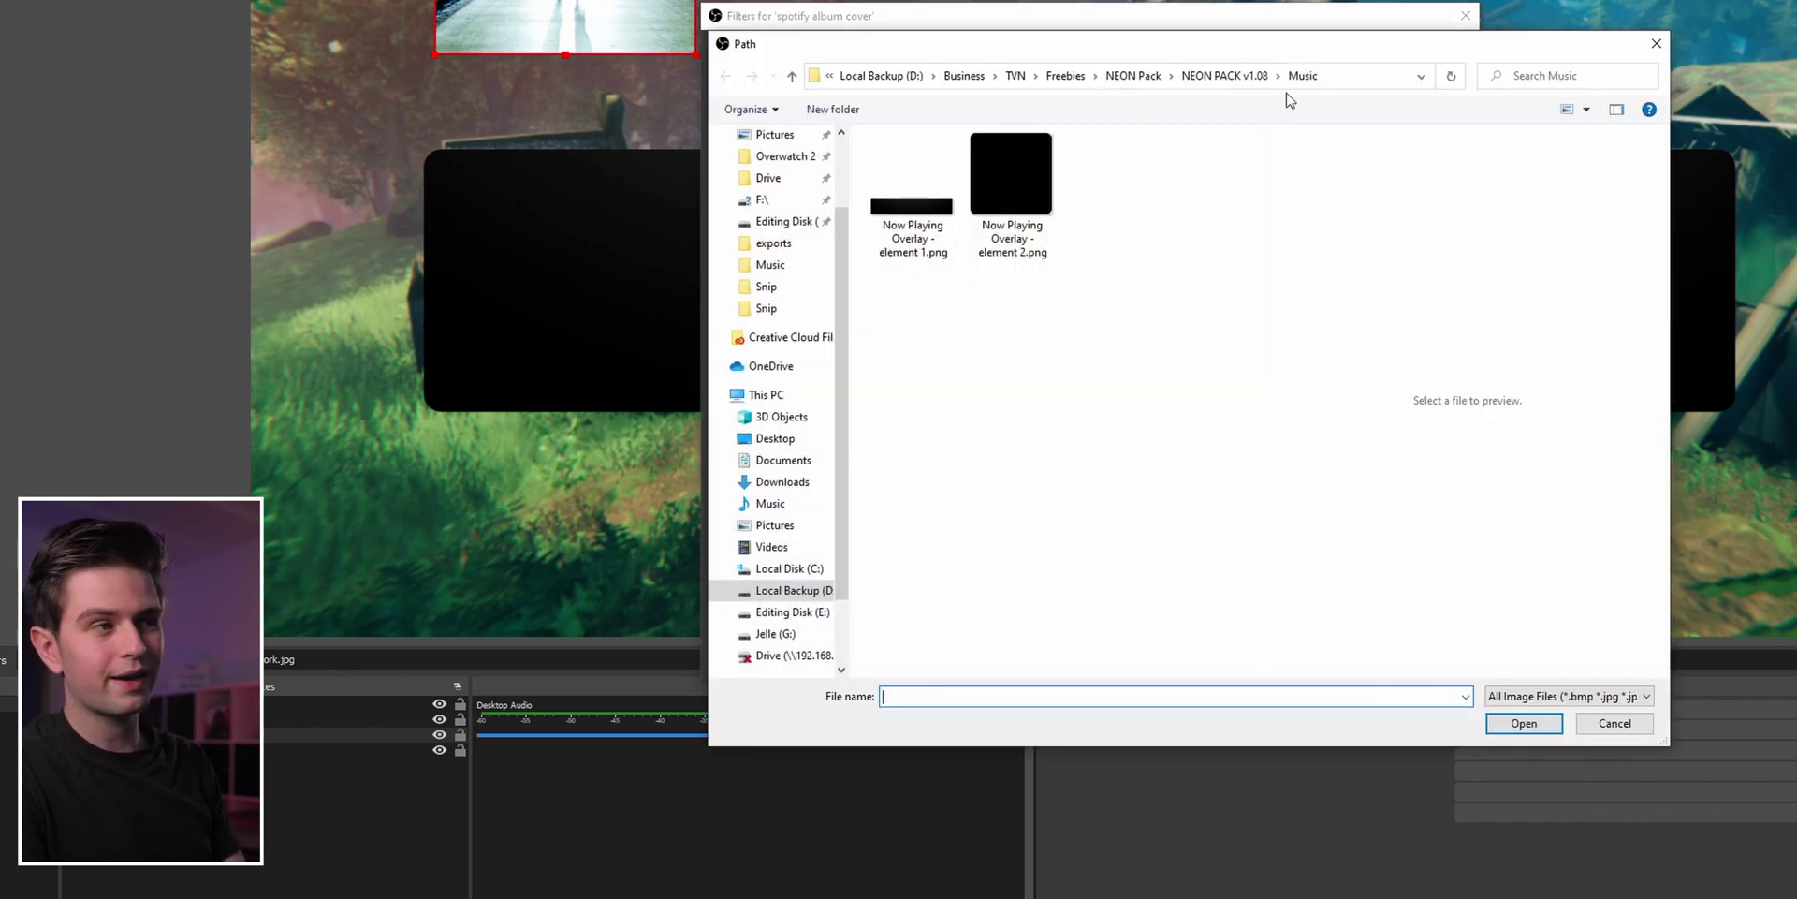
left_click(1013, 249)
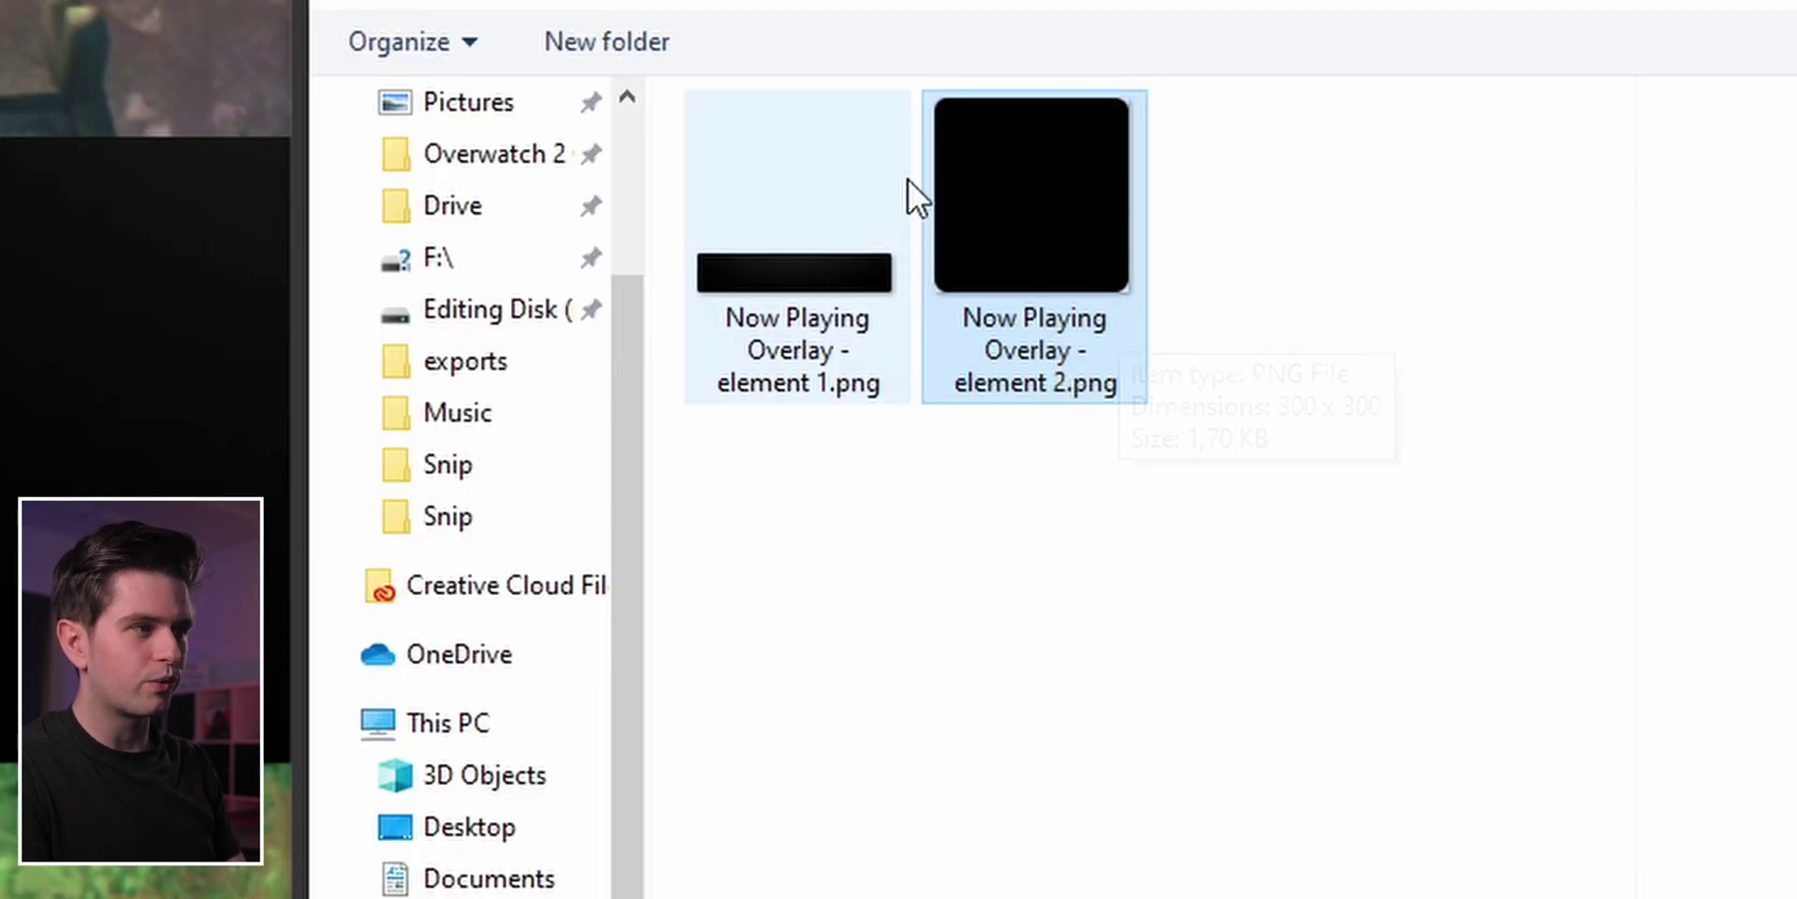
double_click(1041, 232)
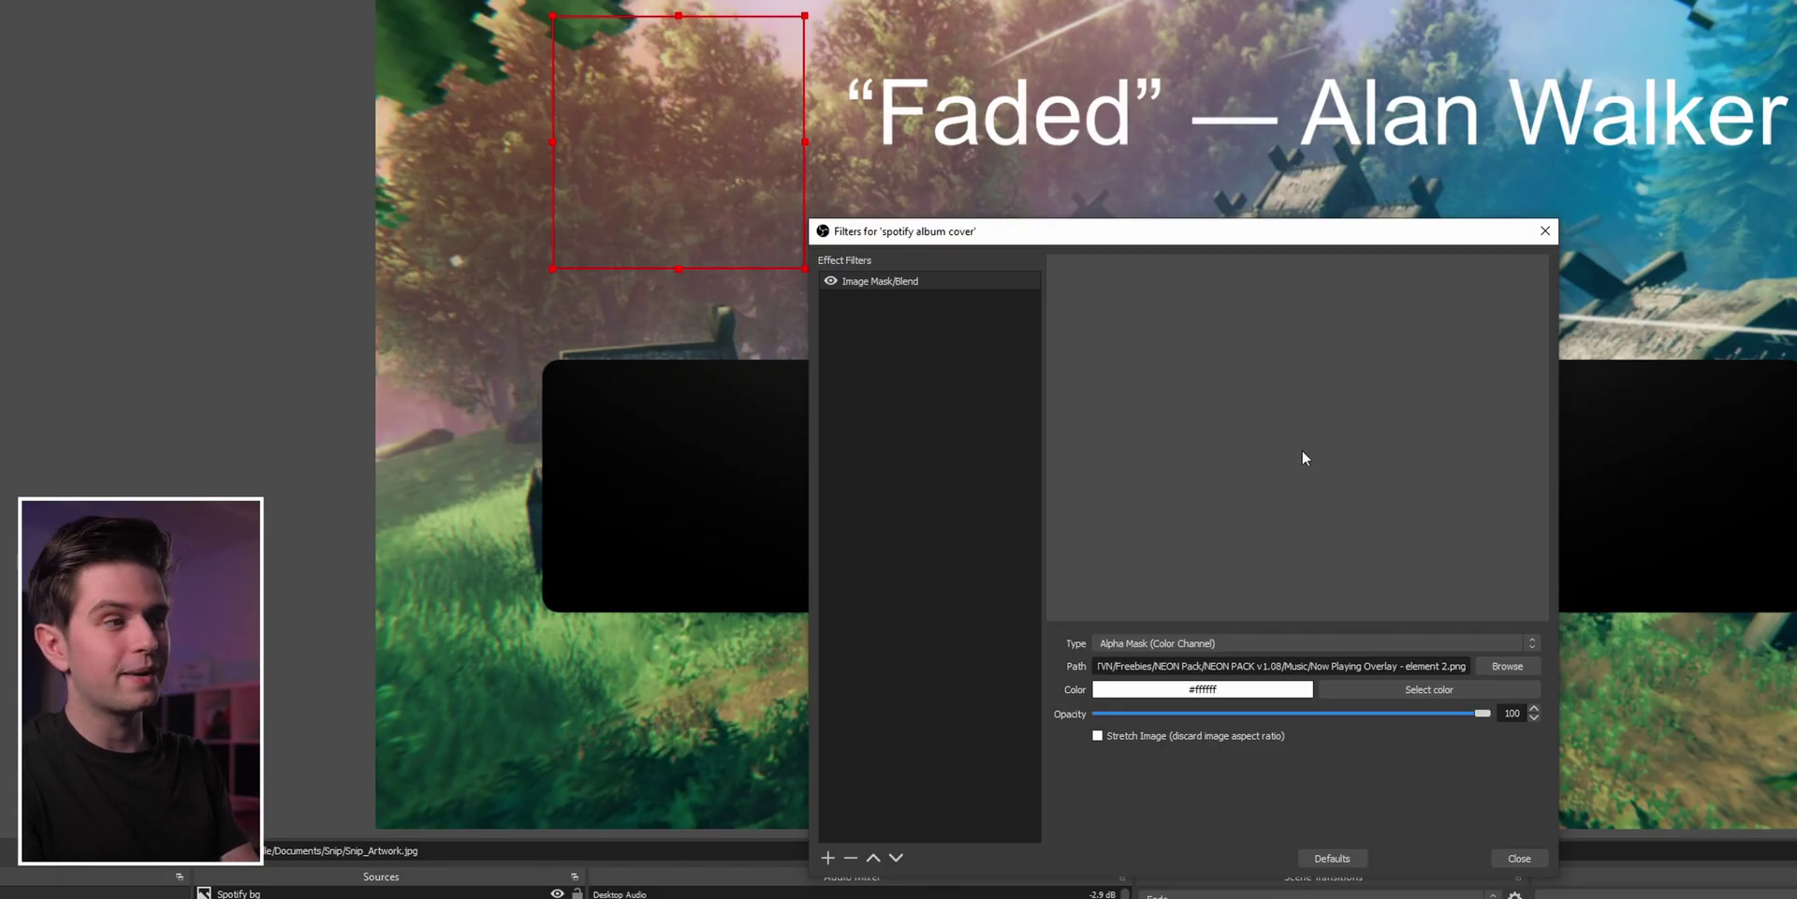
left_click(1127, 646)
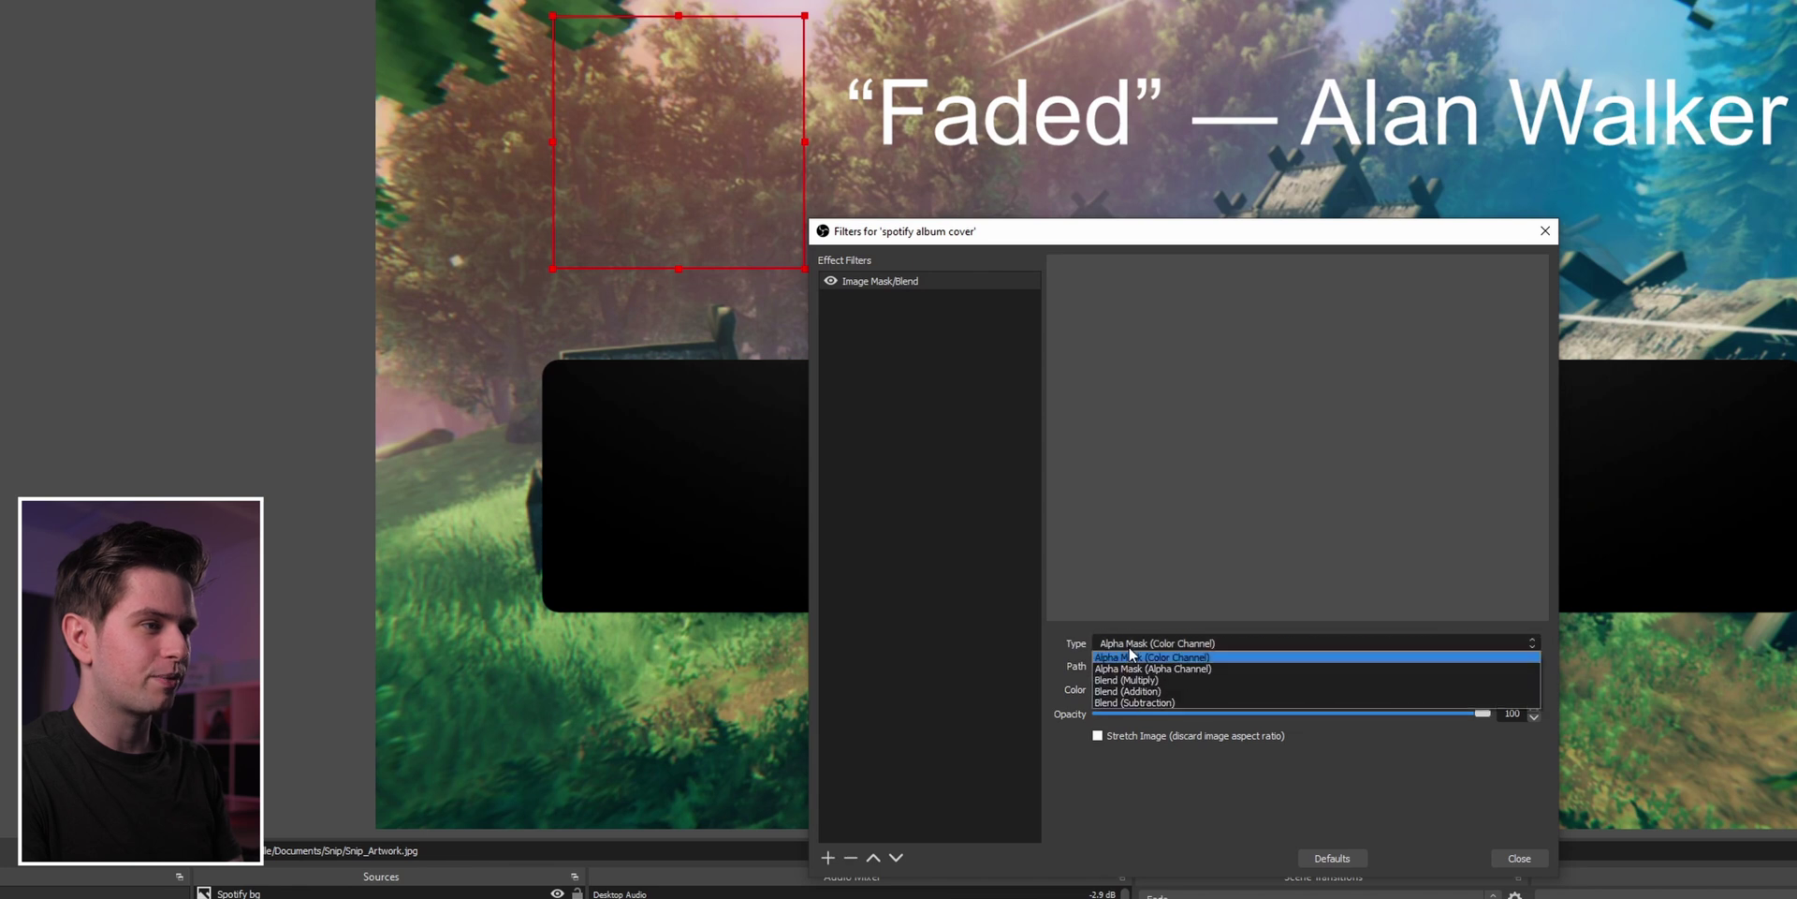
left_click(1186, 667)
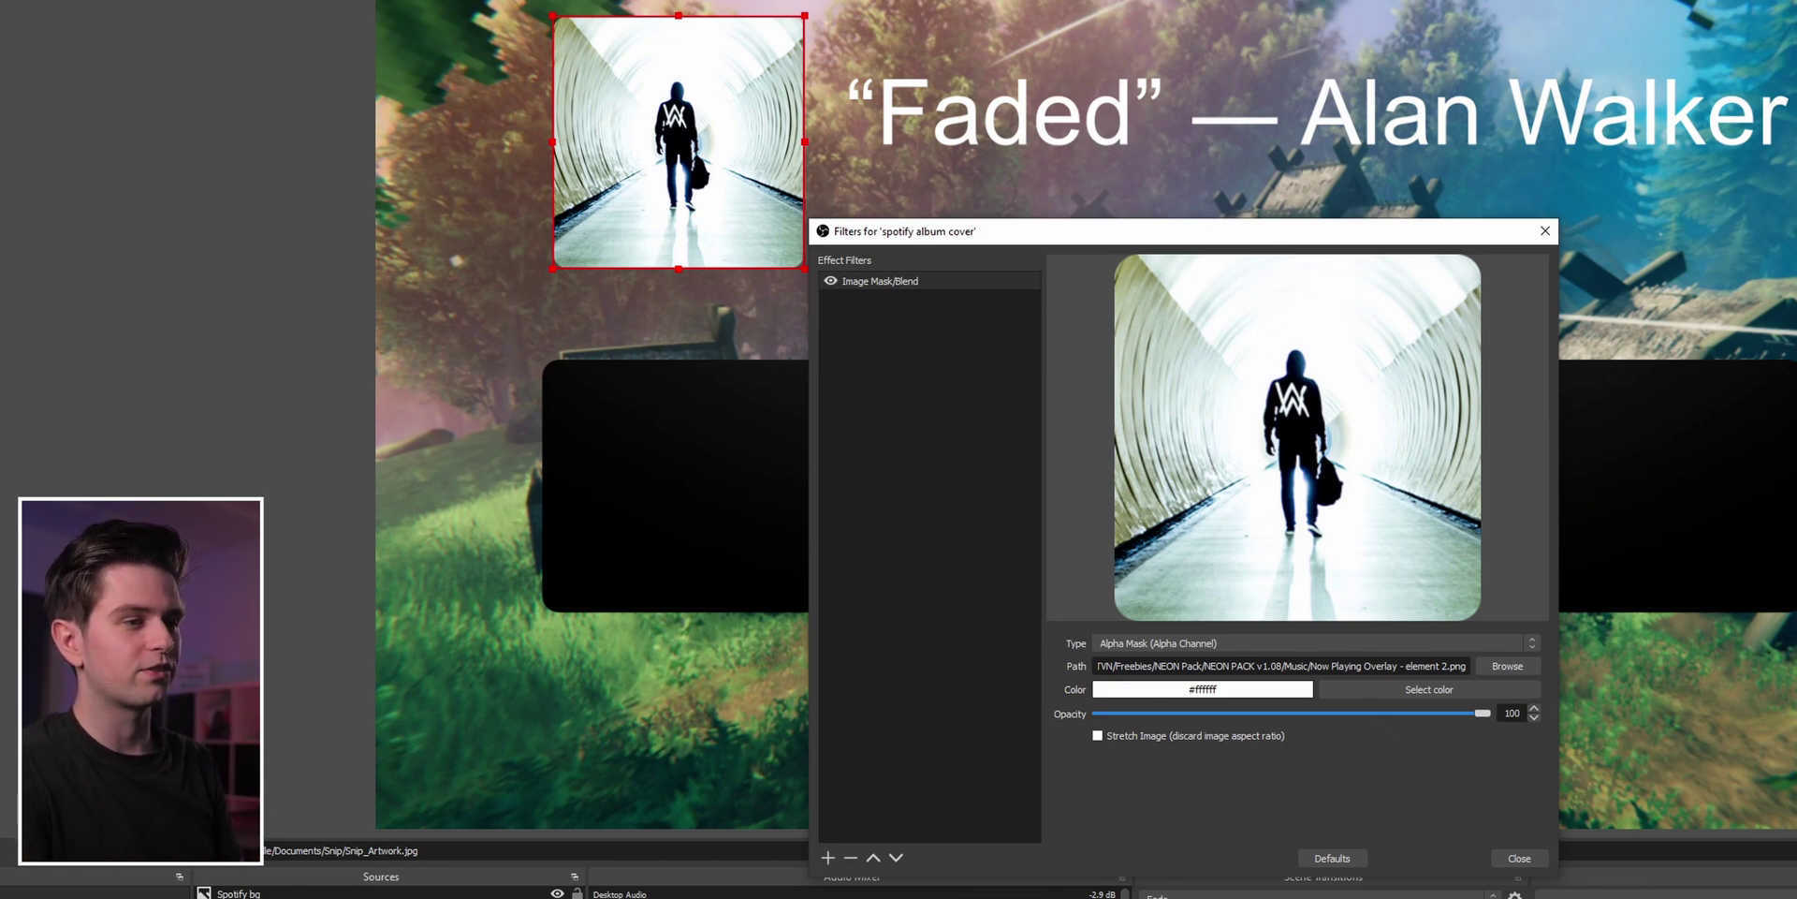
left_click(1520, 863)
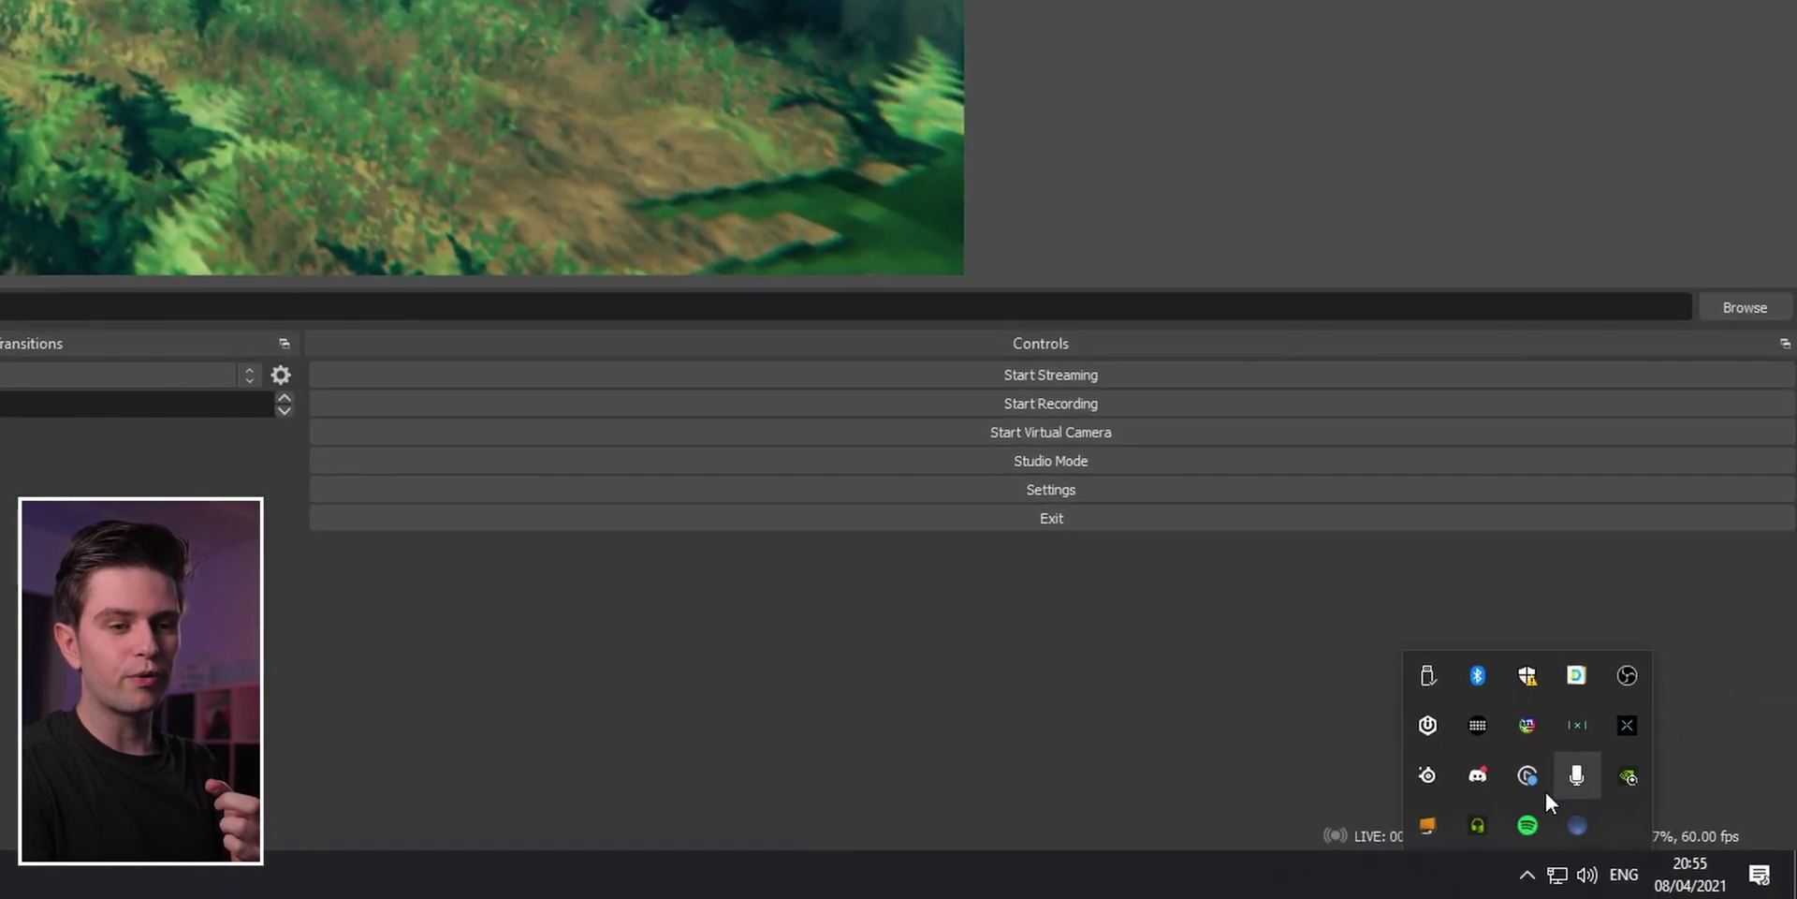
- From the Snip tray menu, set Keep Spotify Album Artwork to Medium
right_click(1580, 828)
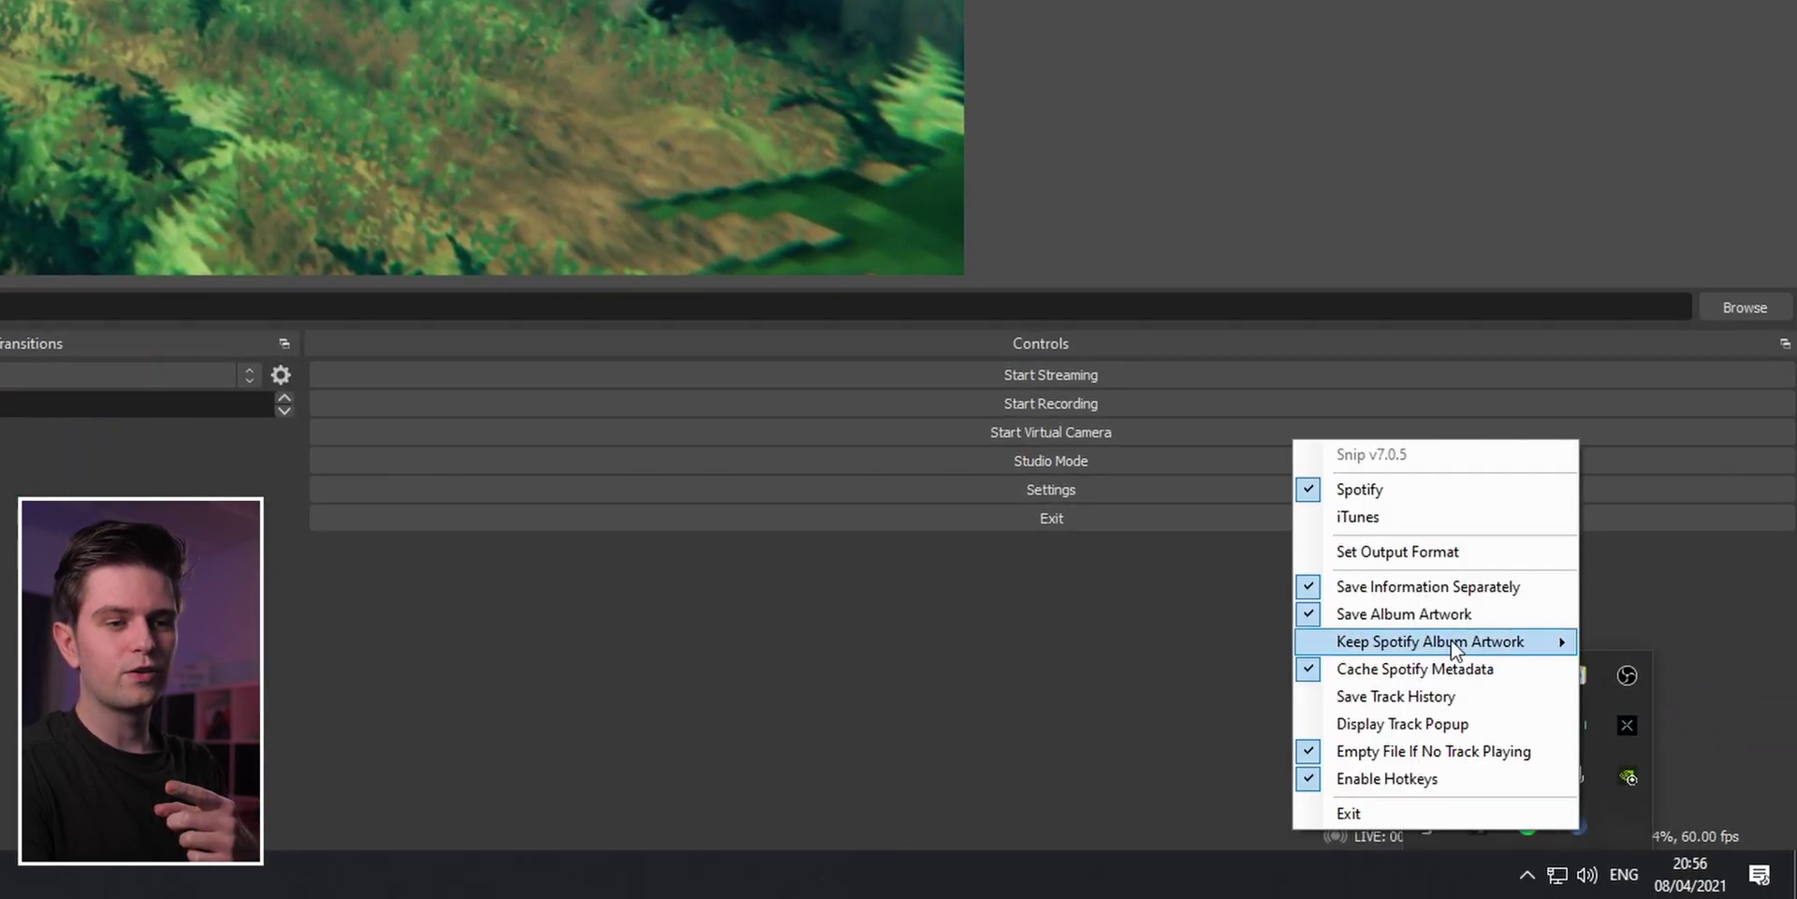
mouse_move(1367, 646)
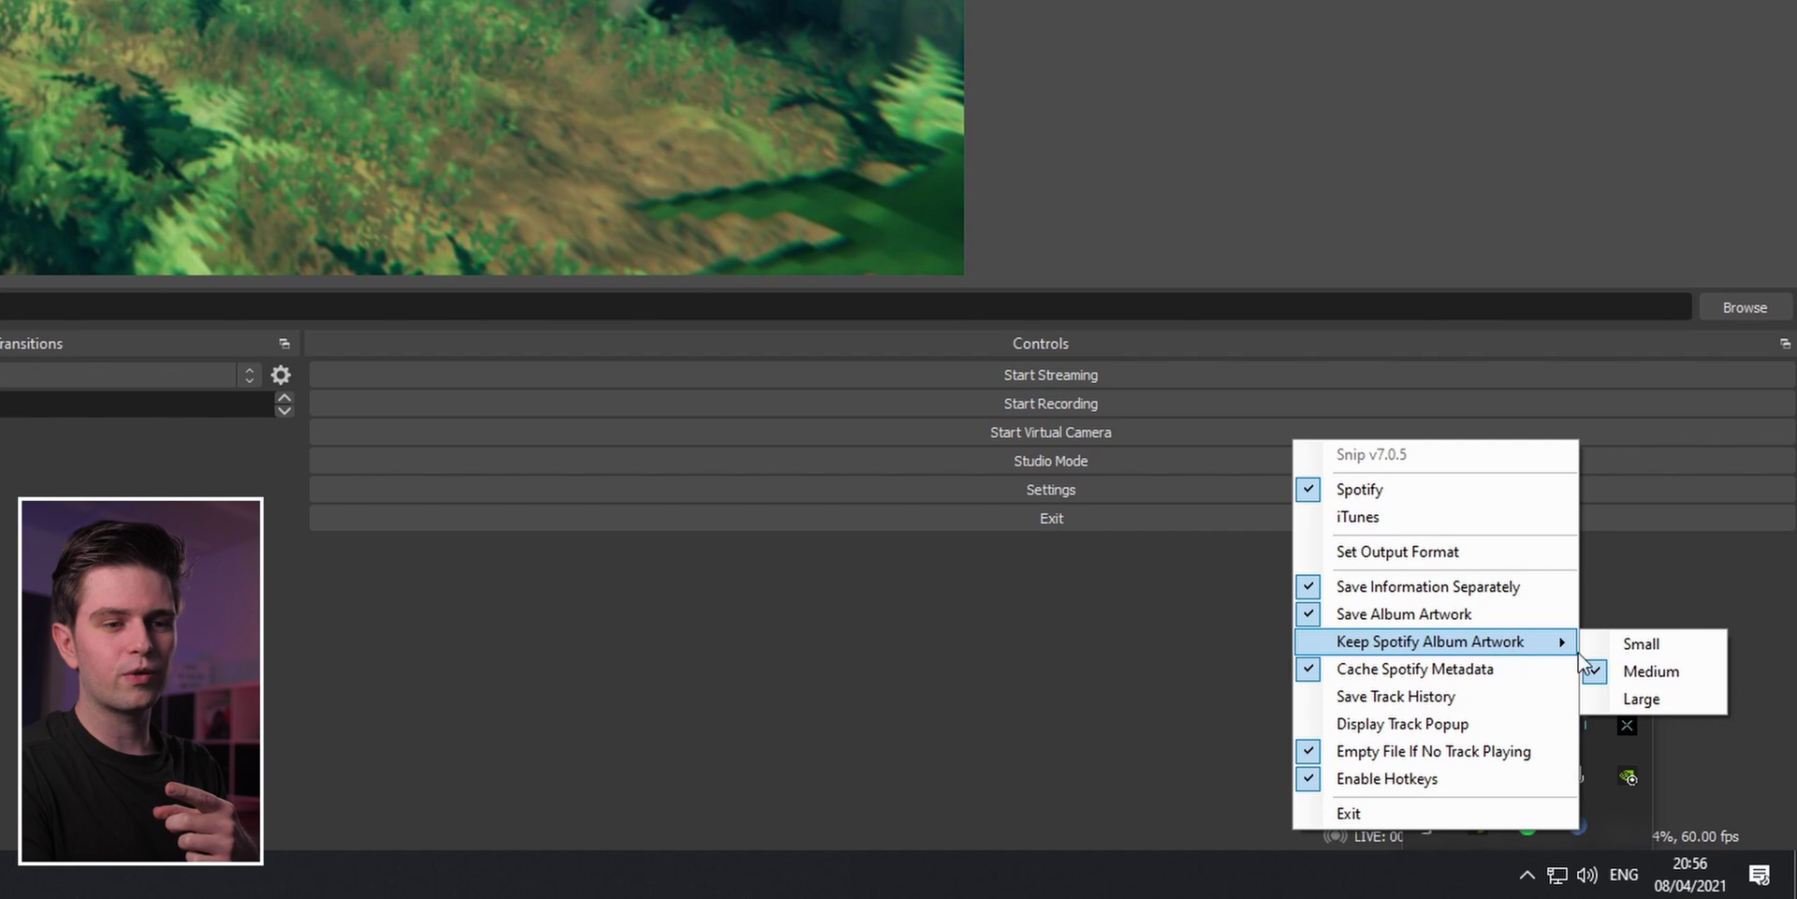
left_click(1676, 671)
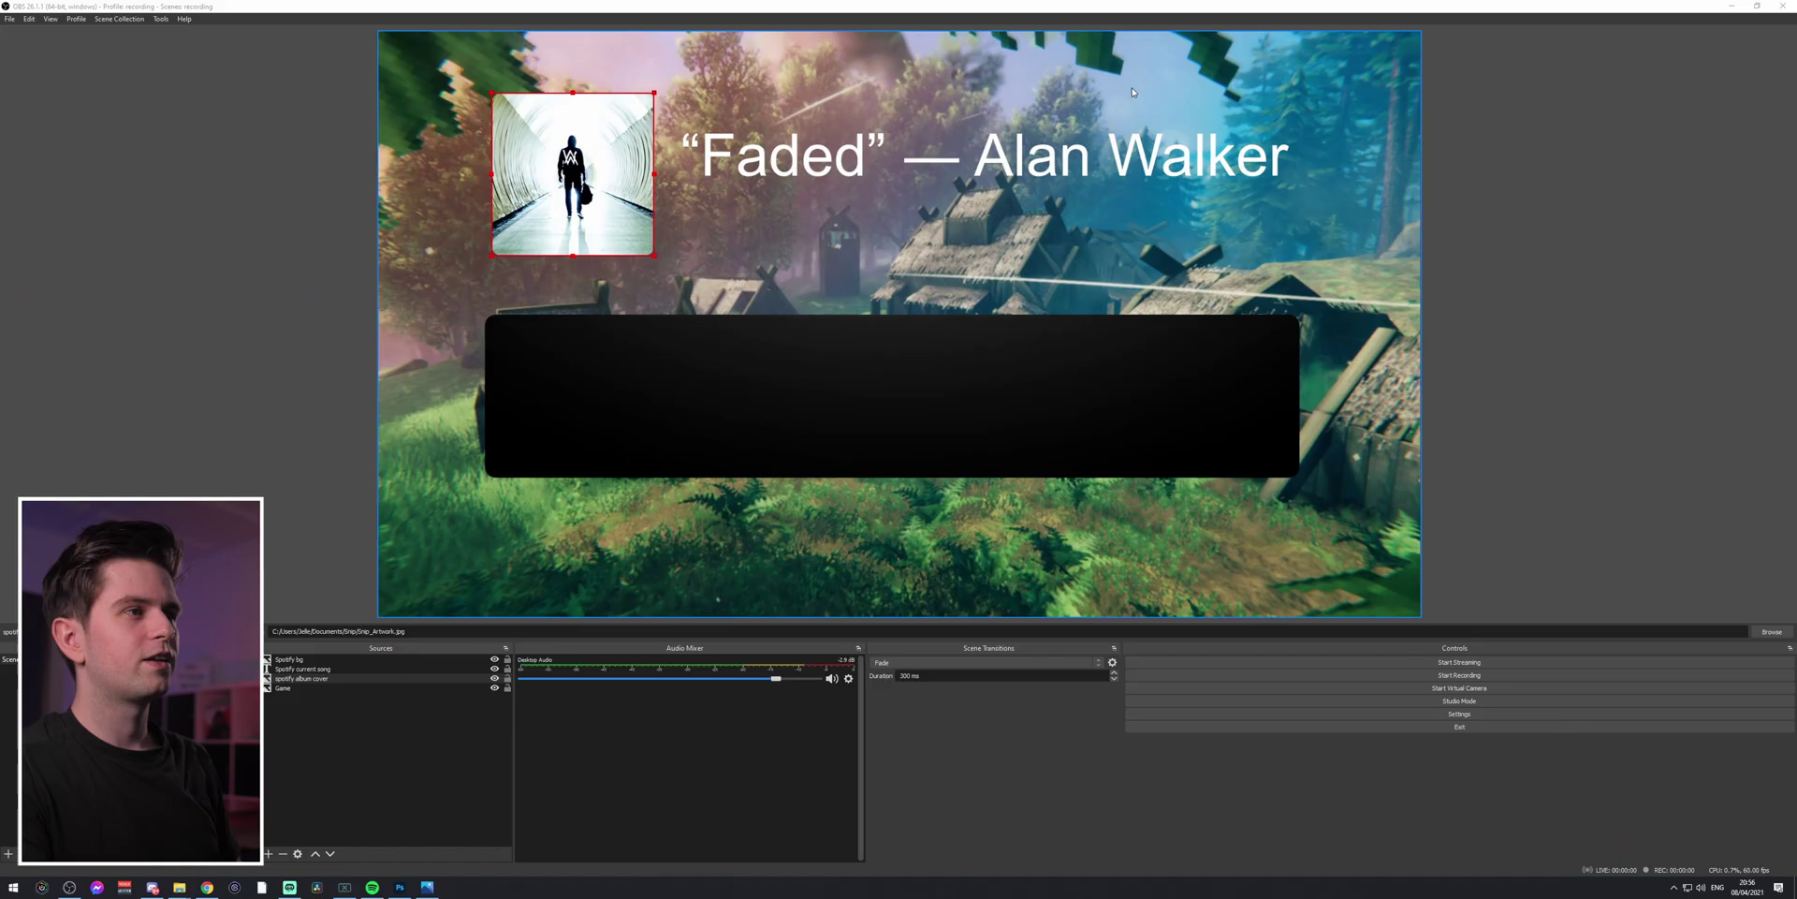
- Place and shrink the album cover on the bar, layer Spotify bg beneath it, and move the title in
left_click_drag(598, 148, 648, 302)
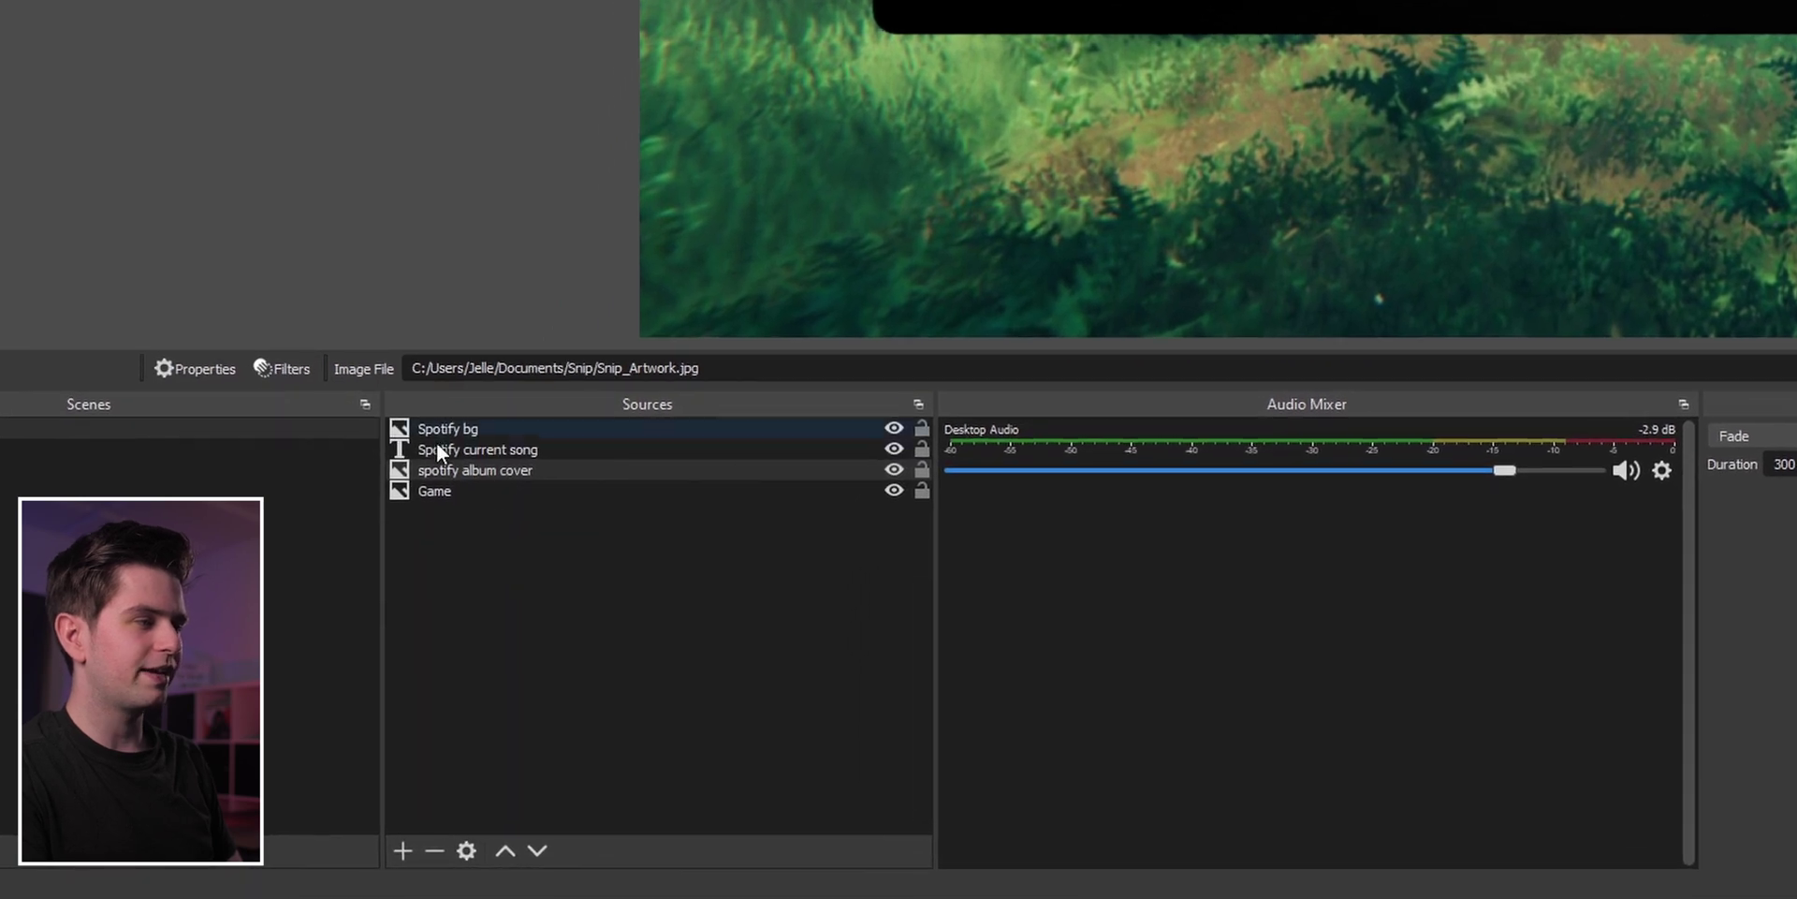
left_click_drag(476, 424, 479, 472)
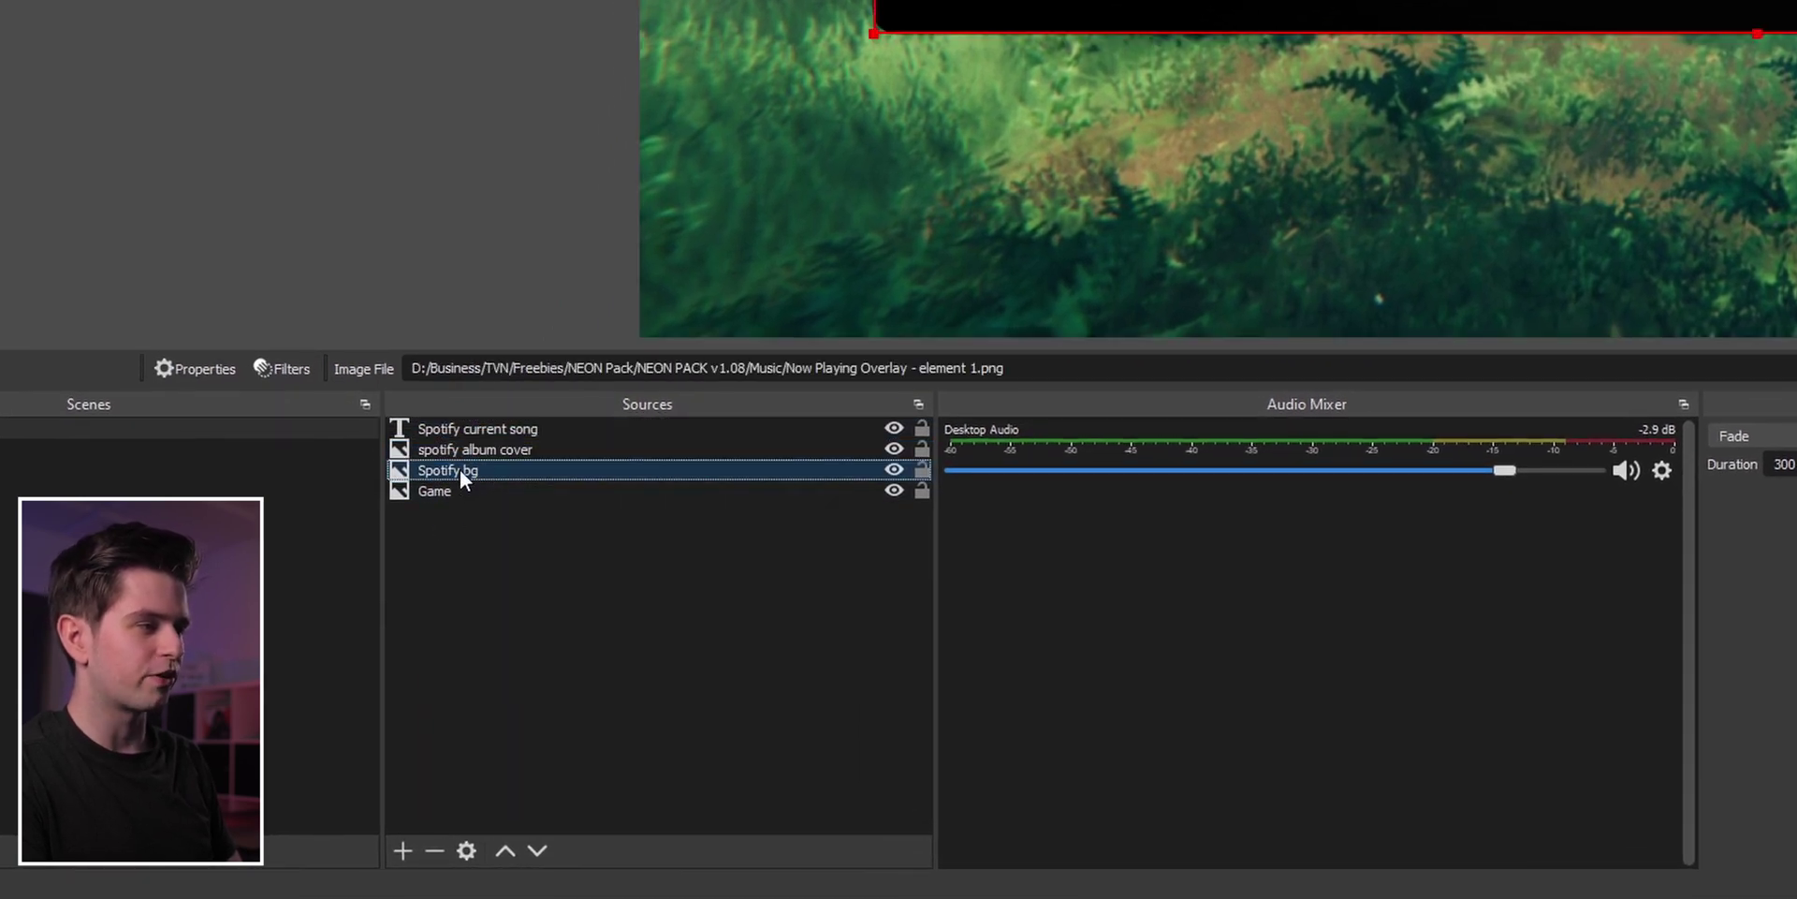
left_click(487, 449)
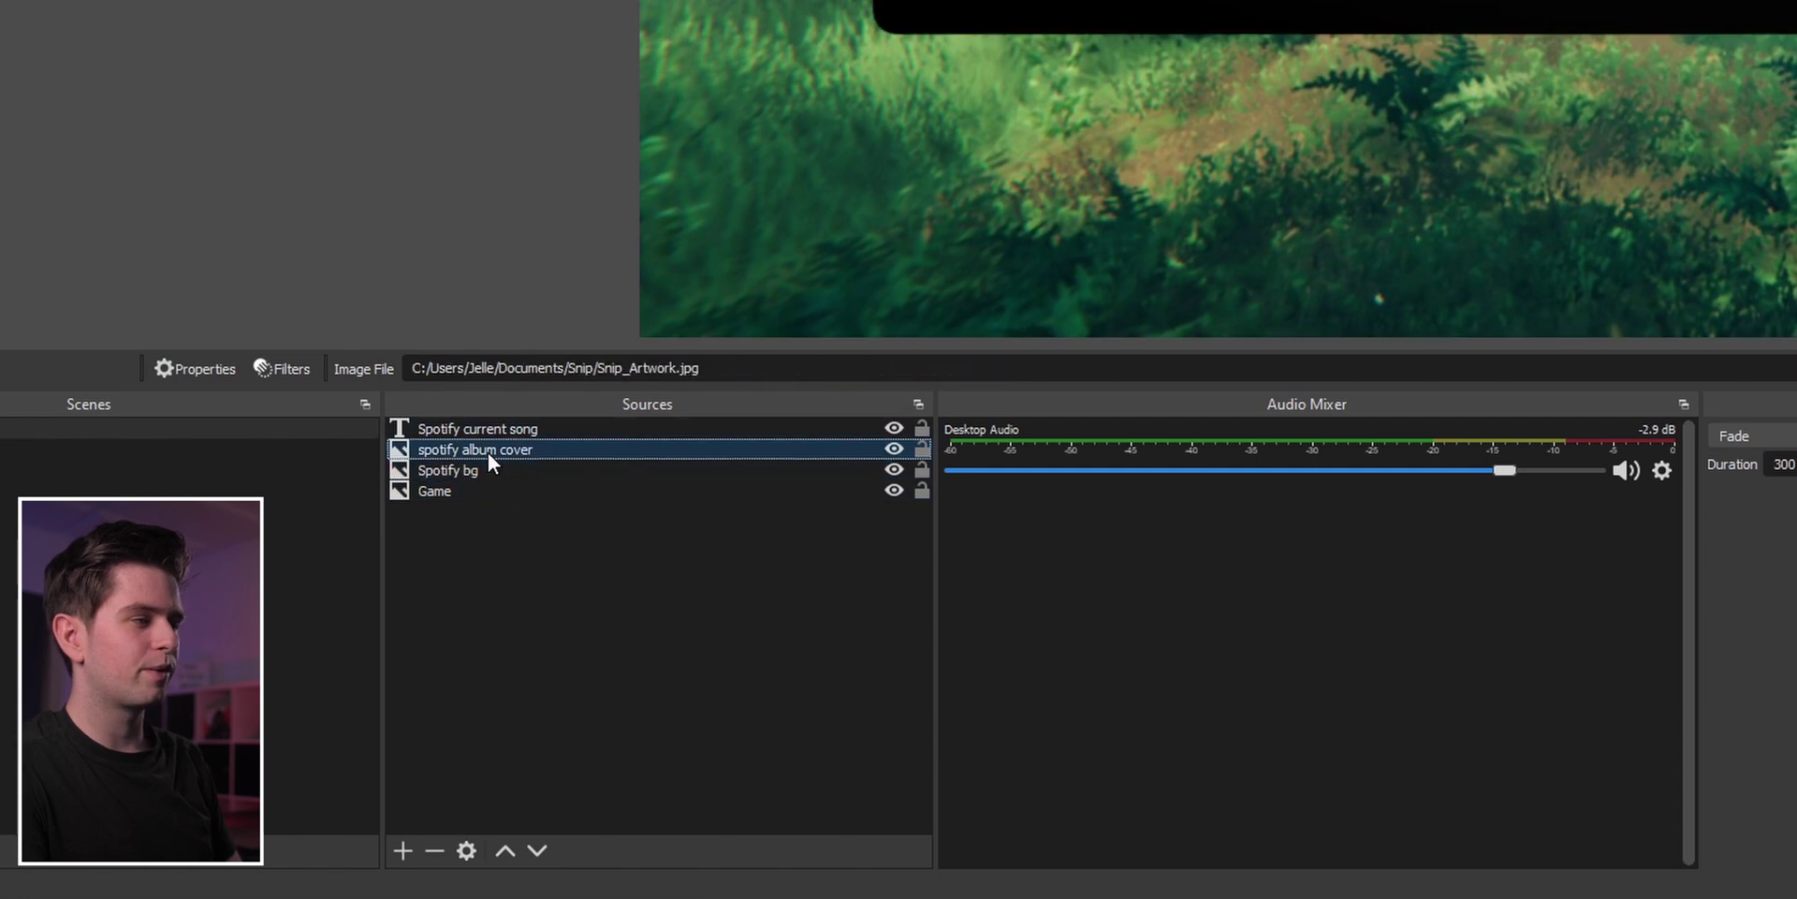
left_click(520, 430)
left_click(656, 401)
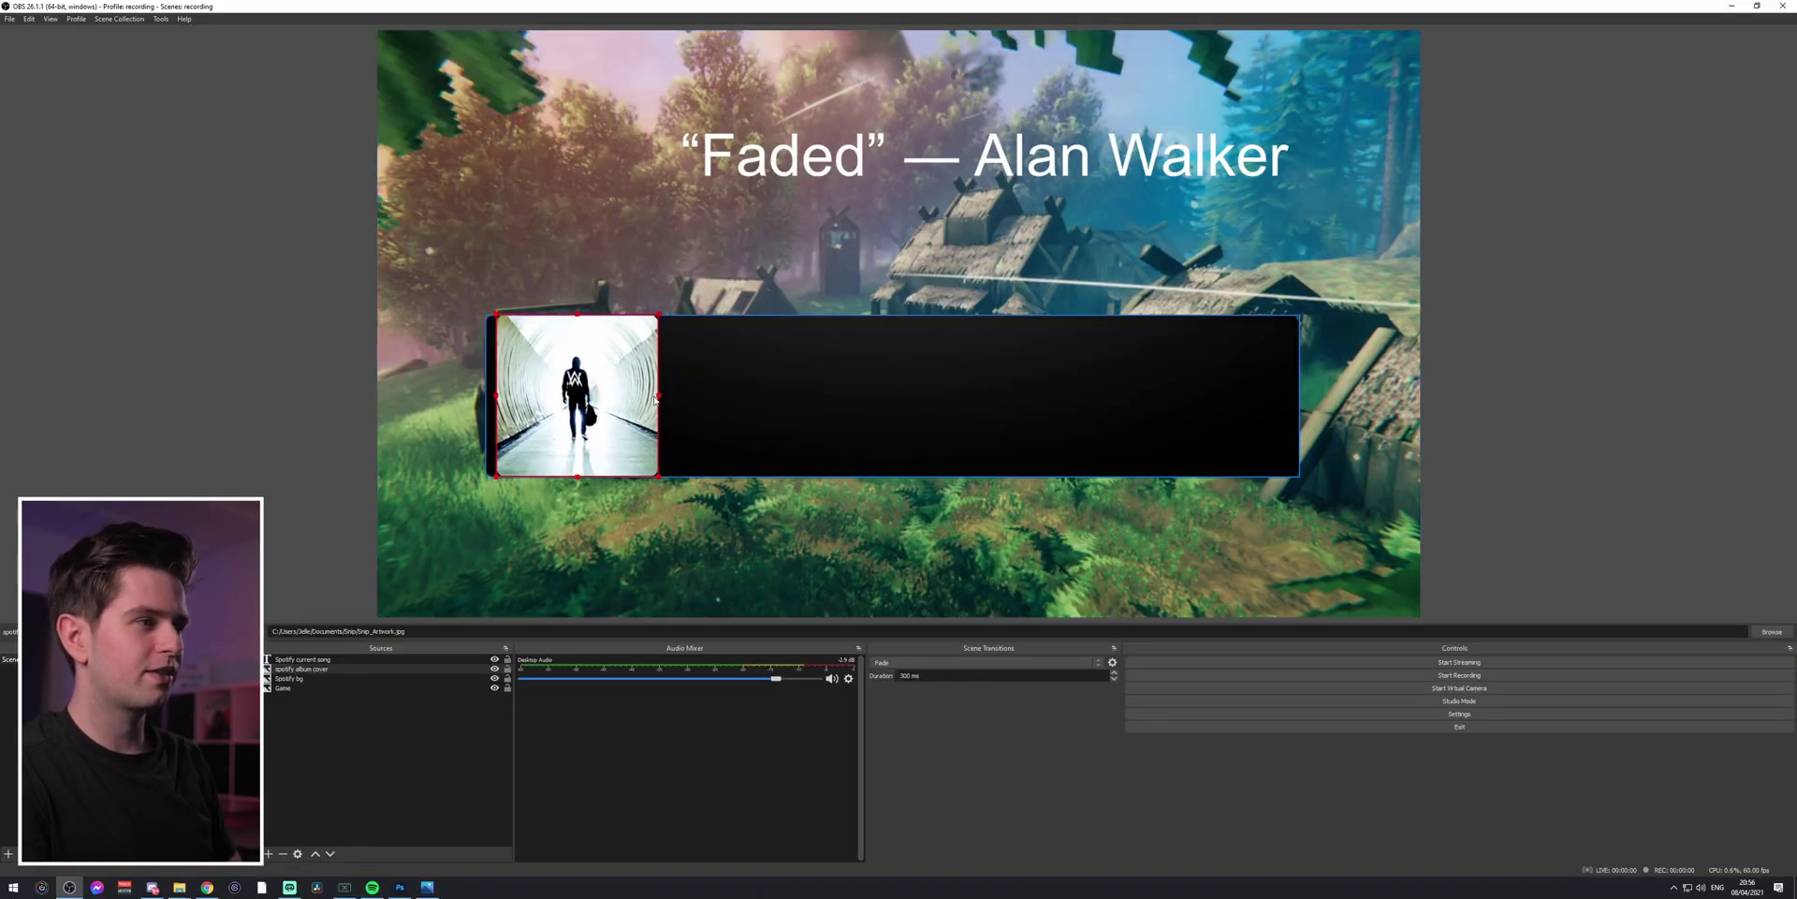
left_click_drag(656, 397, 641, 395)
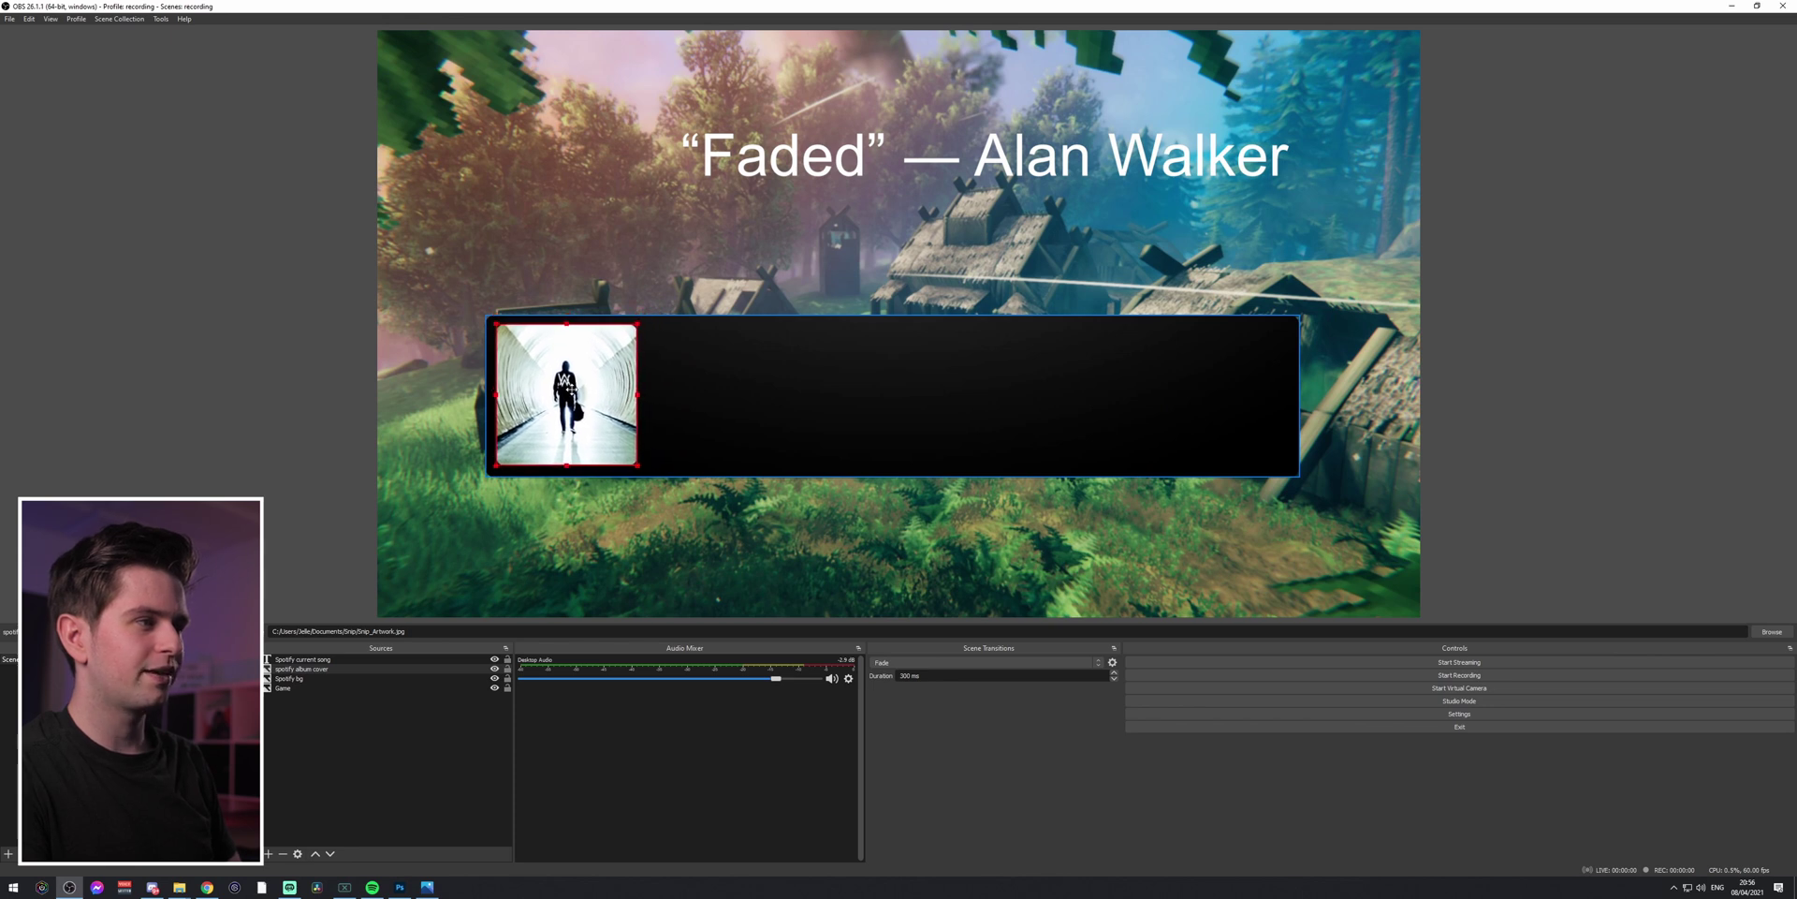
left_click_drag(1051, 150, 1013, 407)
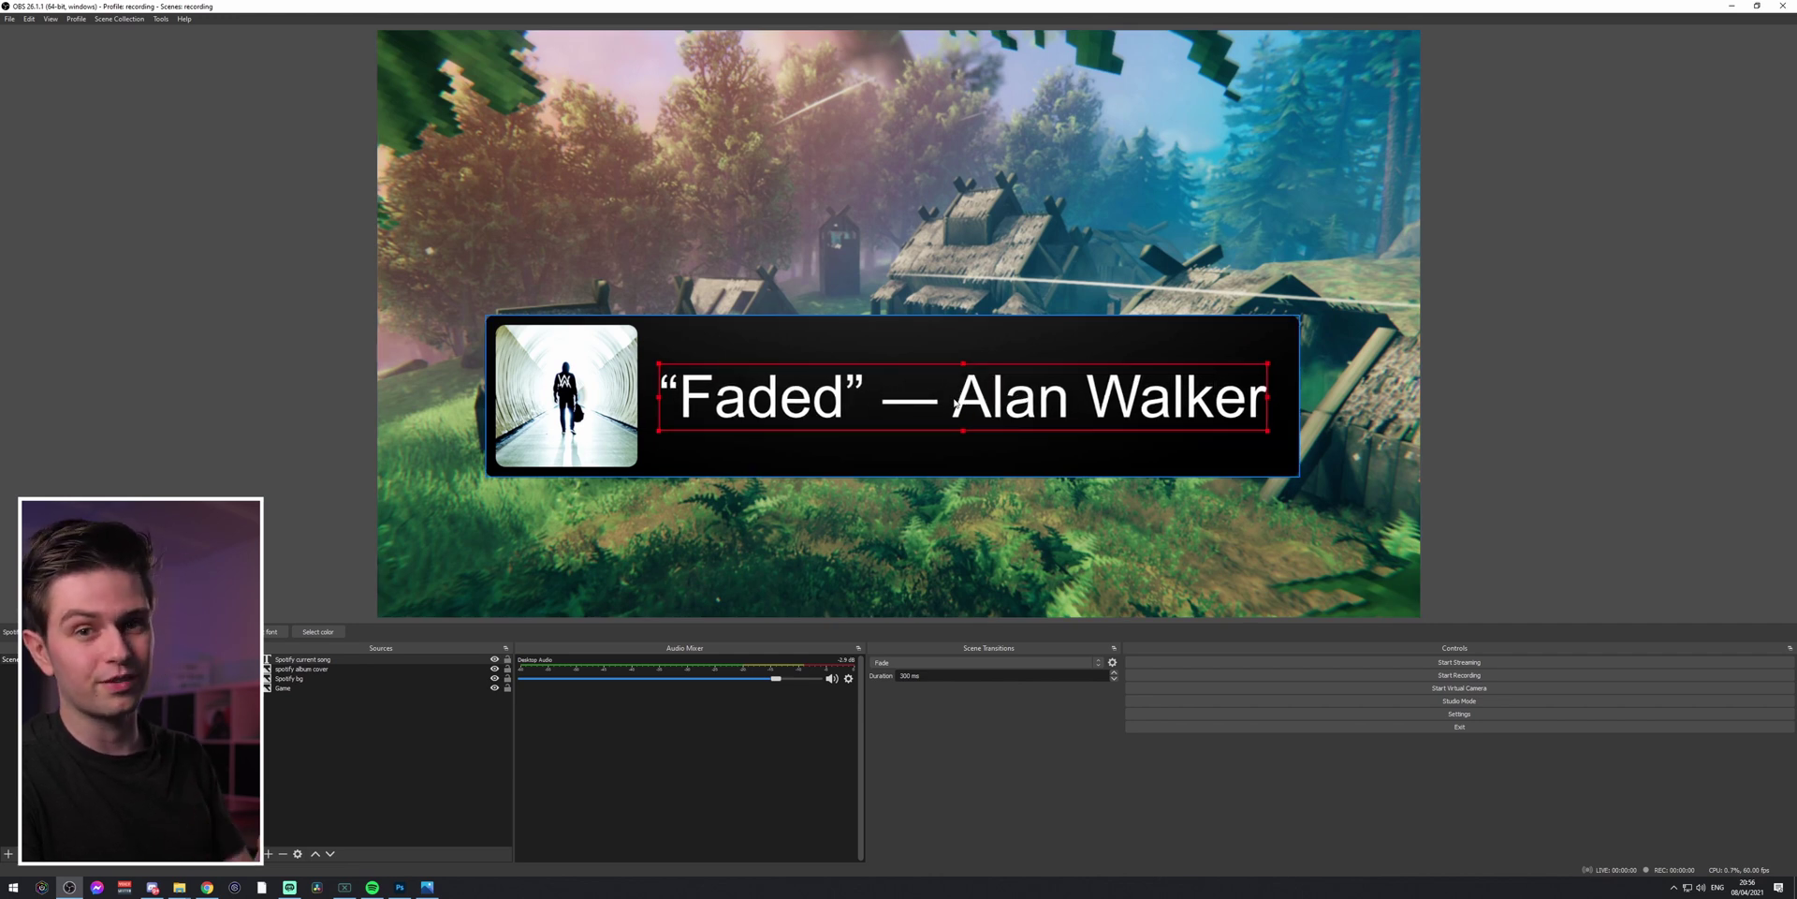
left_click(373, 886)
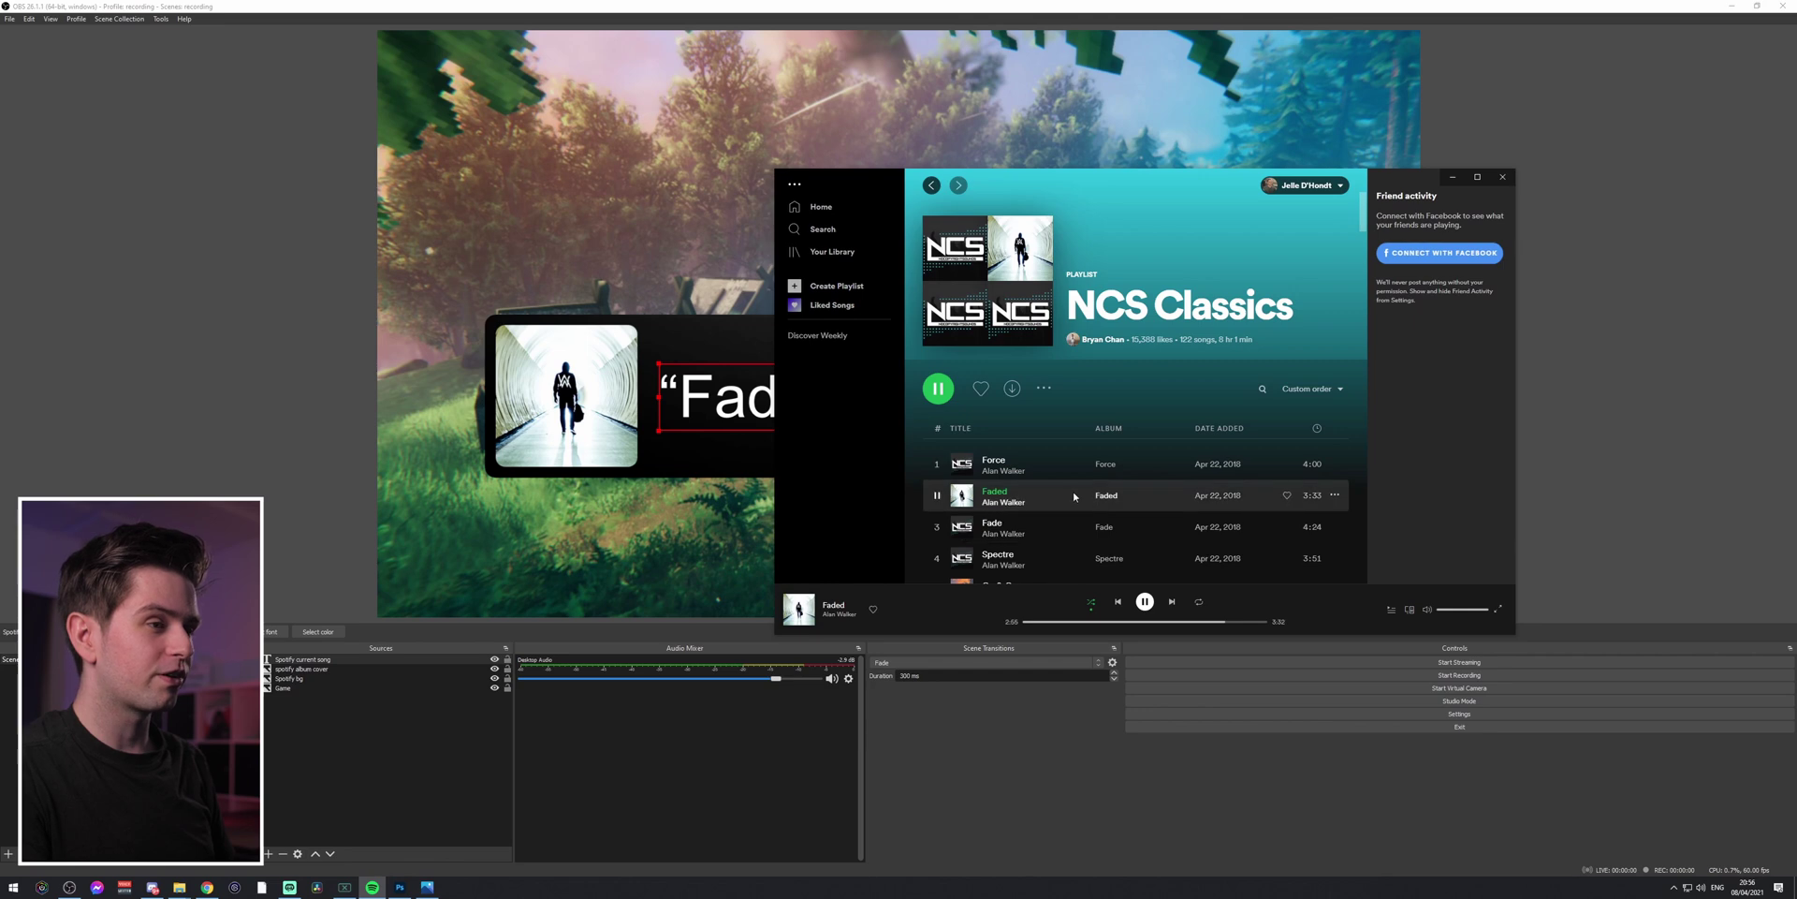
- Scroll the NCS Classics playlist to Make Me Move - James Roche Remix, then minimise Spotify
scroll(1073, 496, "down", 10)
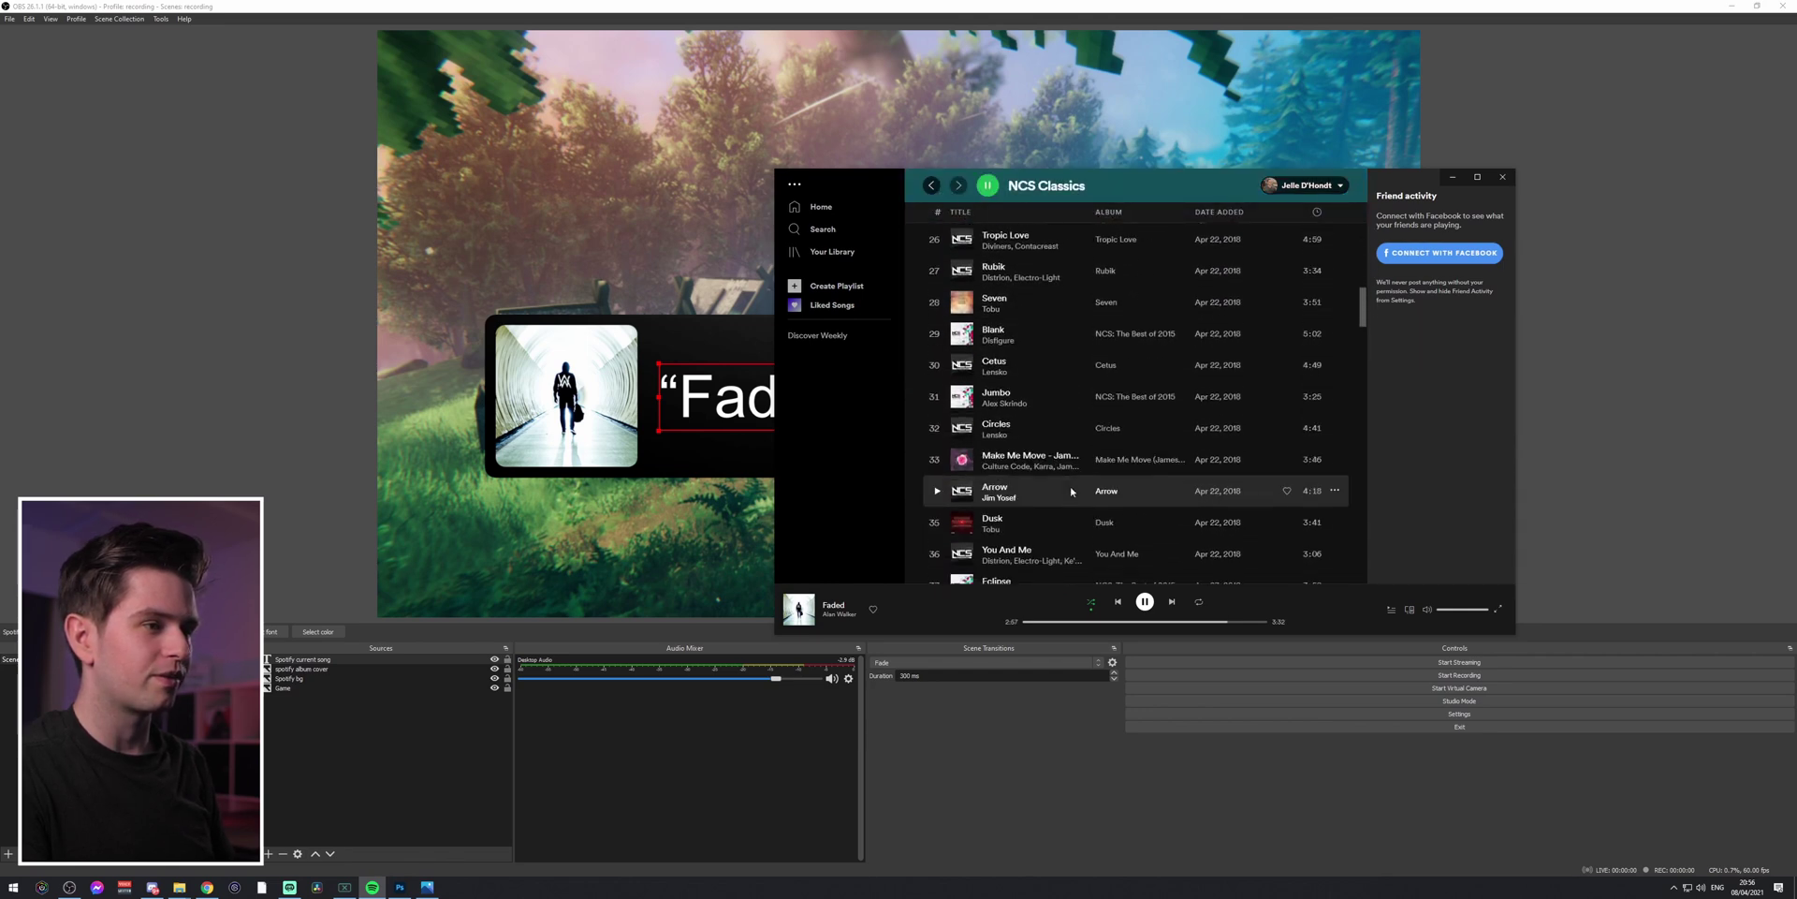
scroll(1072, 491, "down", 2)
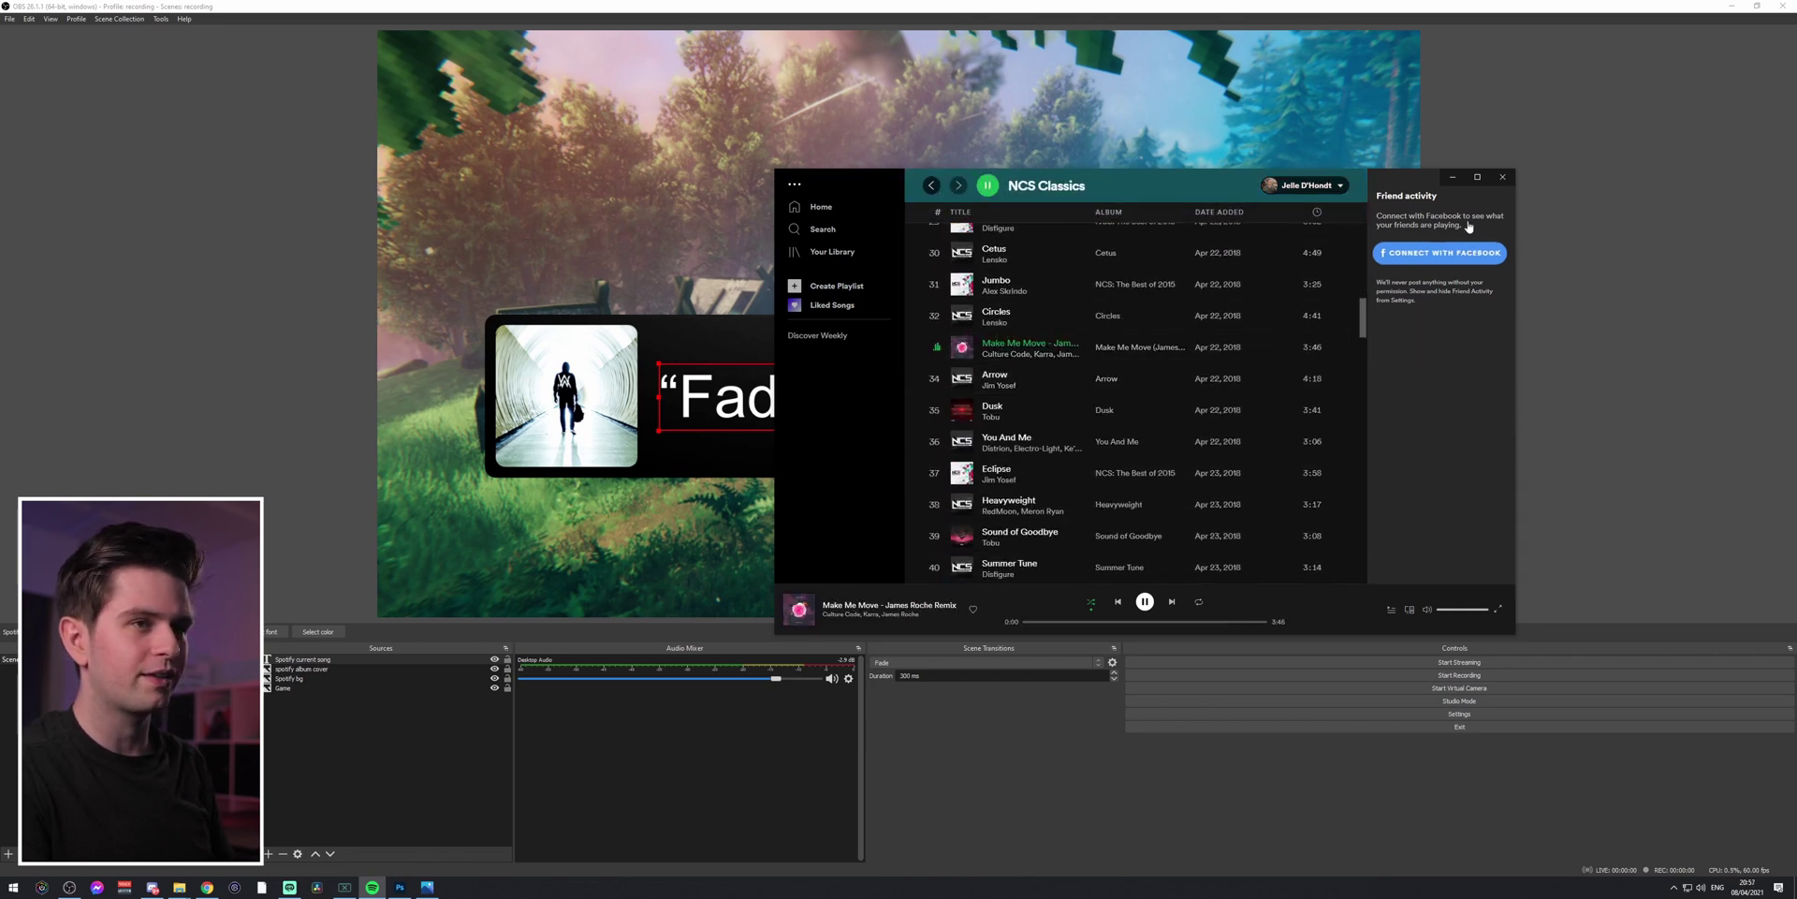
left_click(1454, 179)
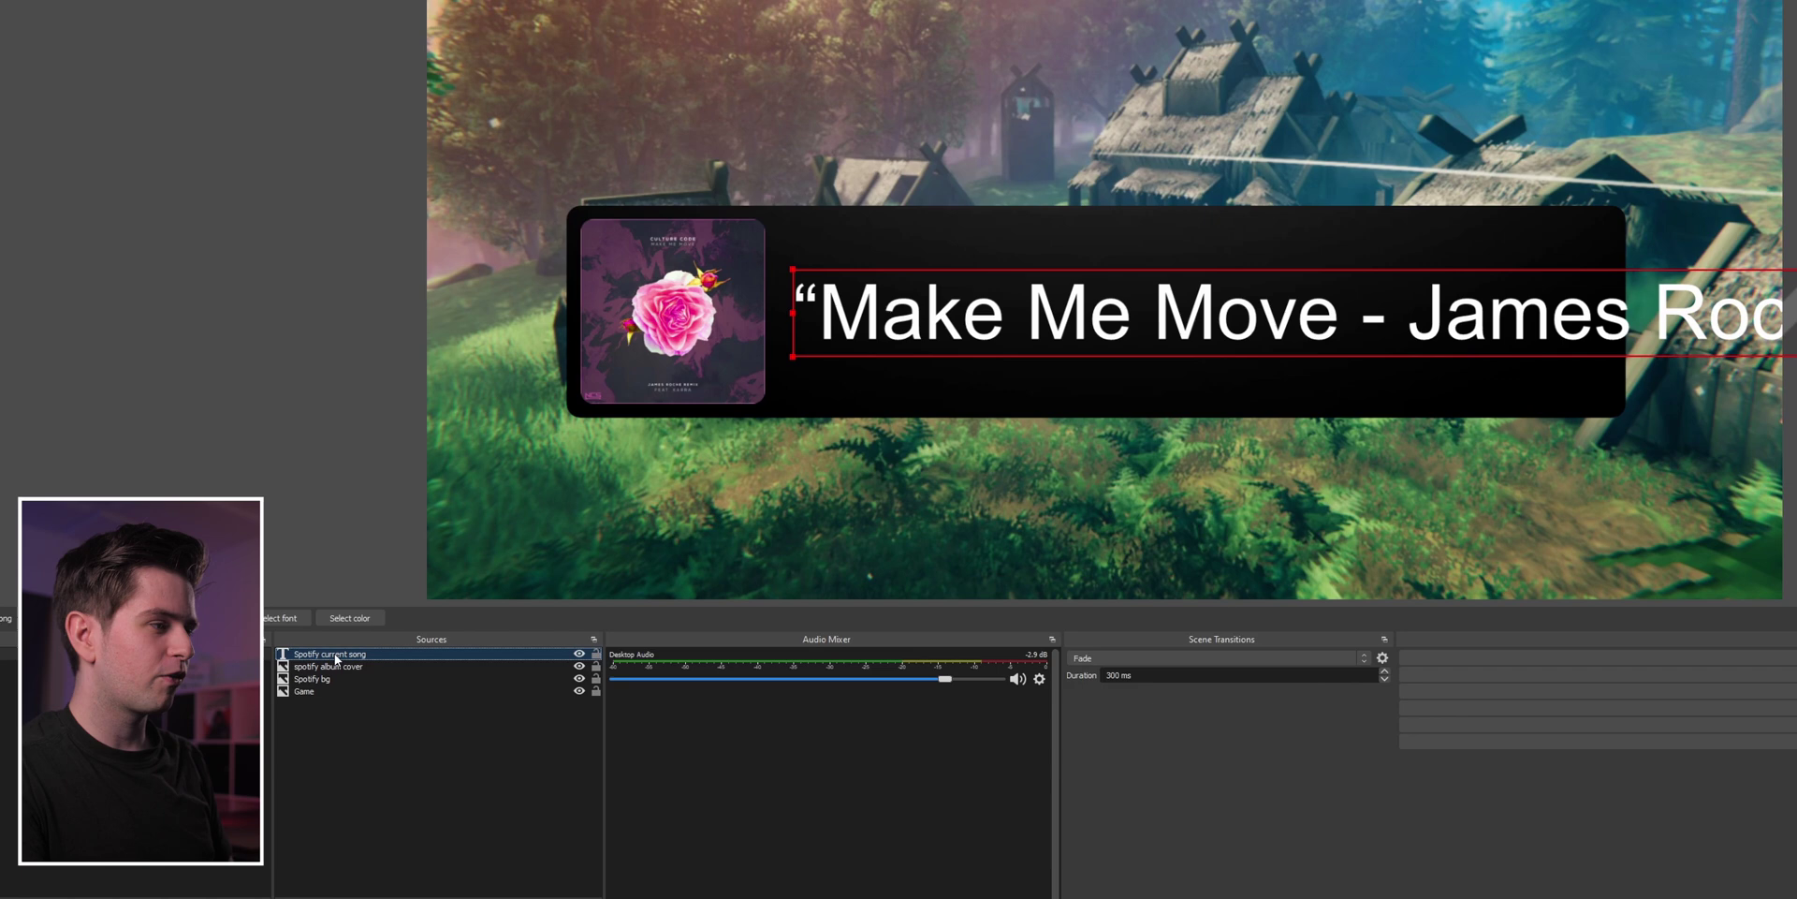
- Add a Scroll filter to Spotify current song with horizontal speed 41
right_click(389, 661)
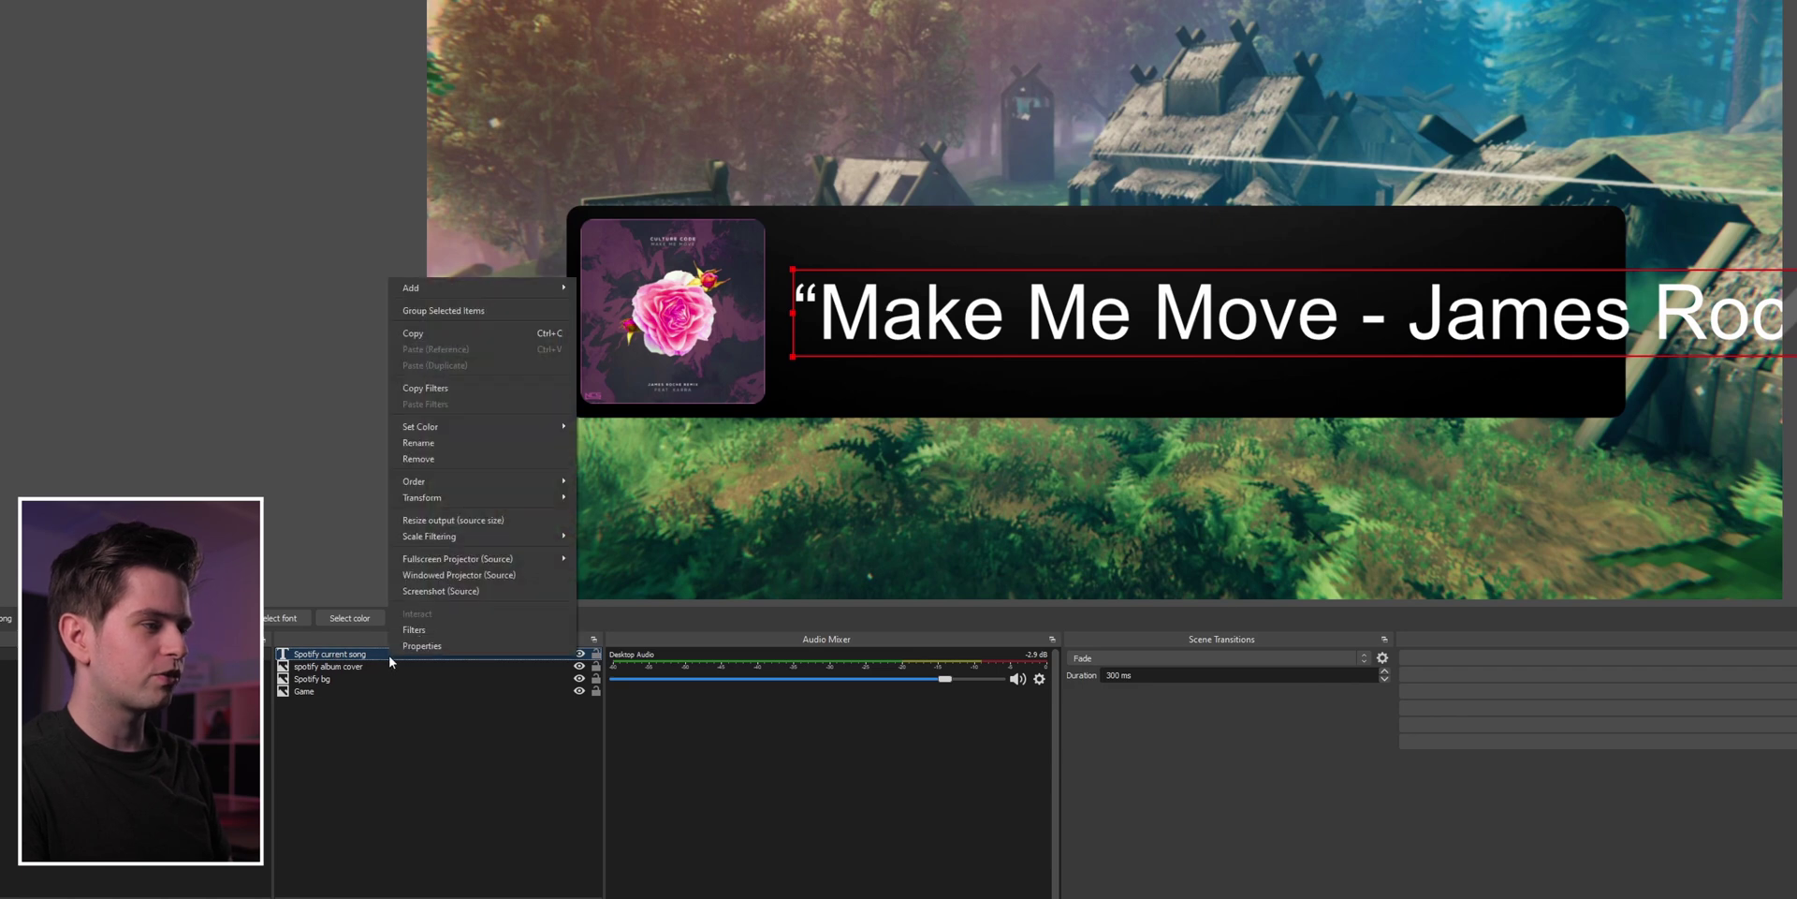
left_click(433, 629)
left_click(803, 621)
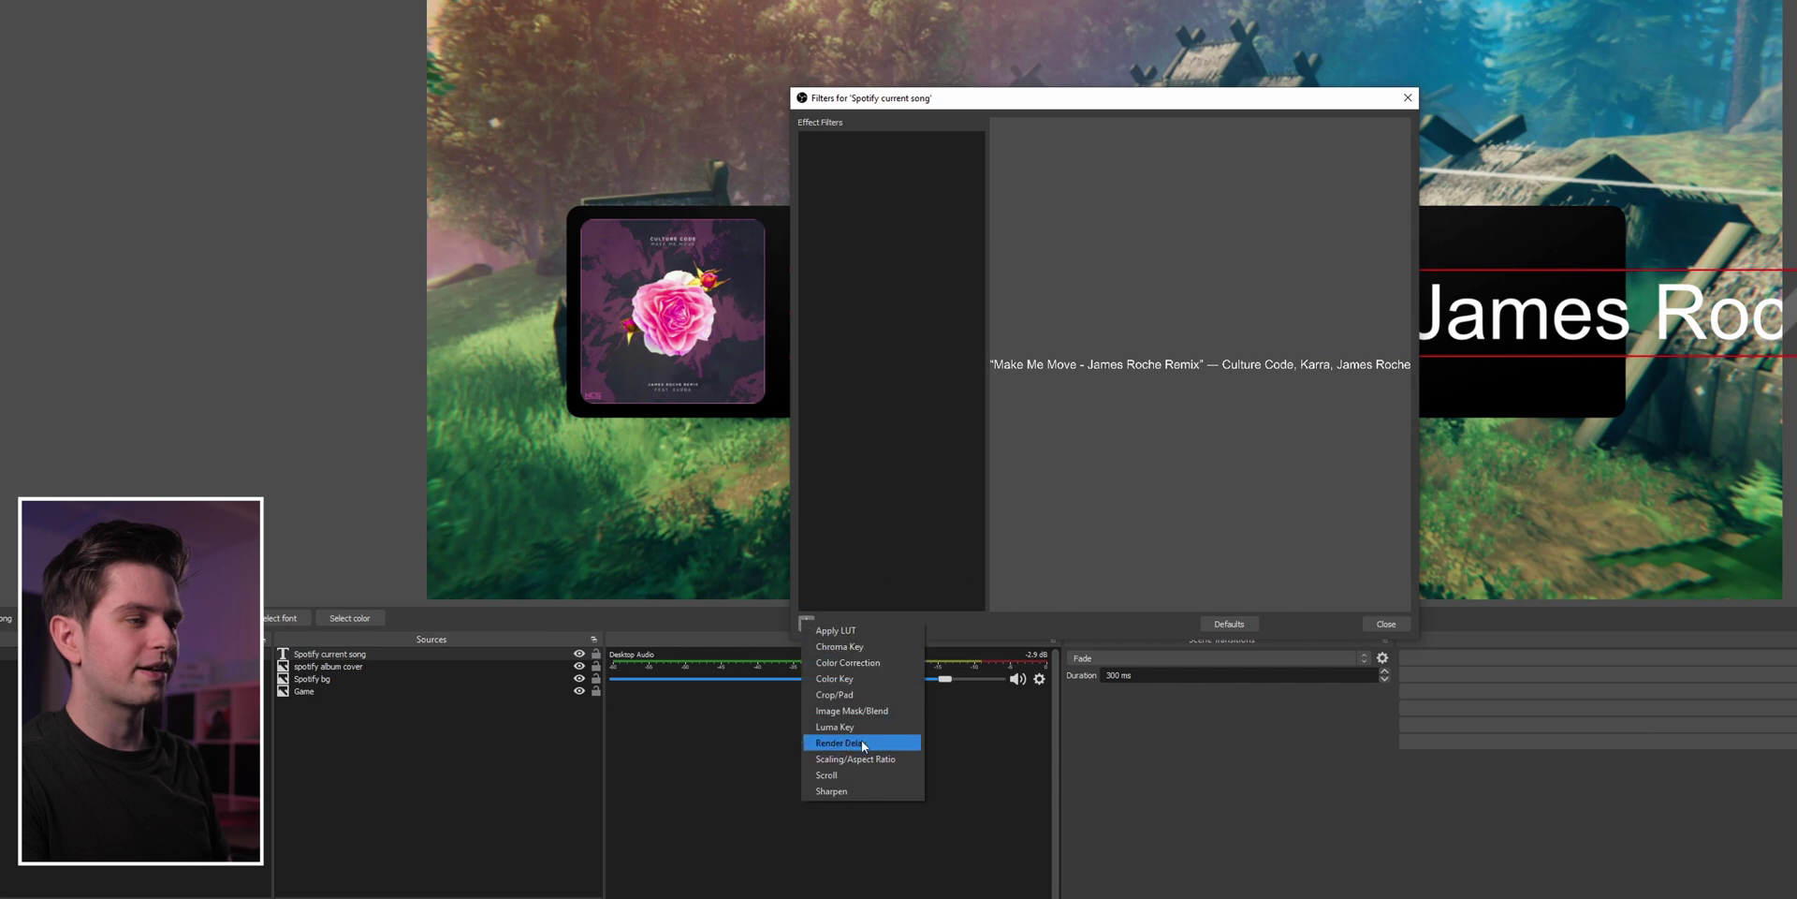
left_click(848, 775)
left_click(1086, 397)
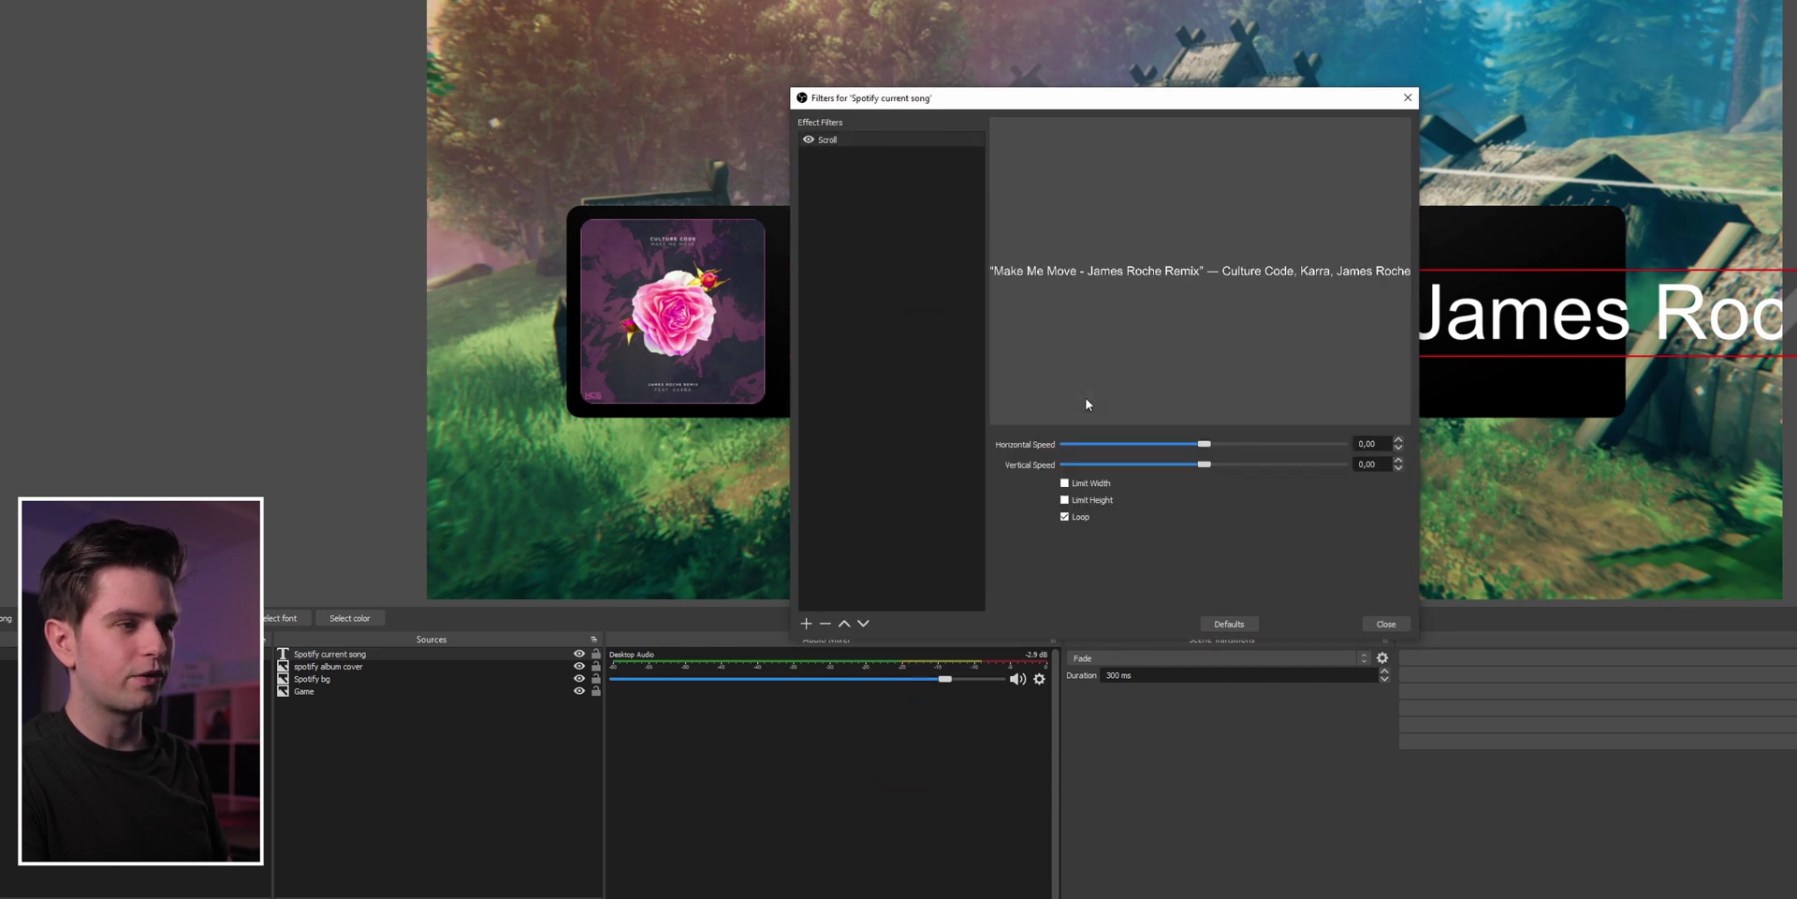
left_click_drag(1204, 444, 1219, 447)
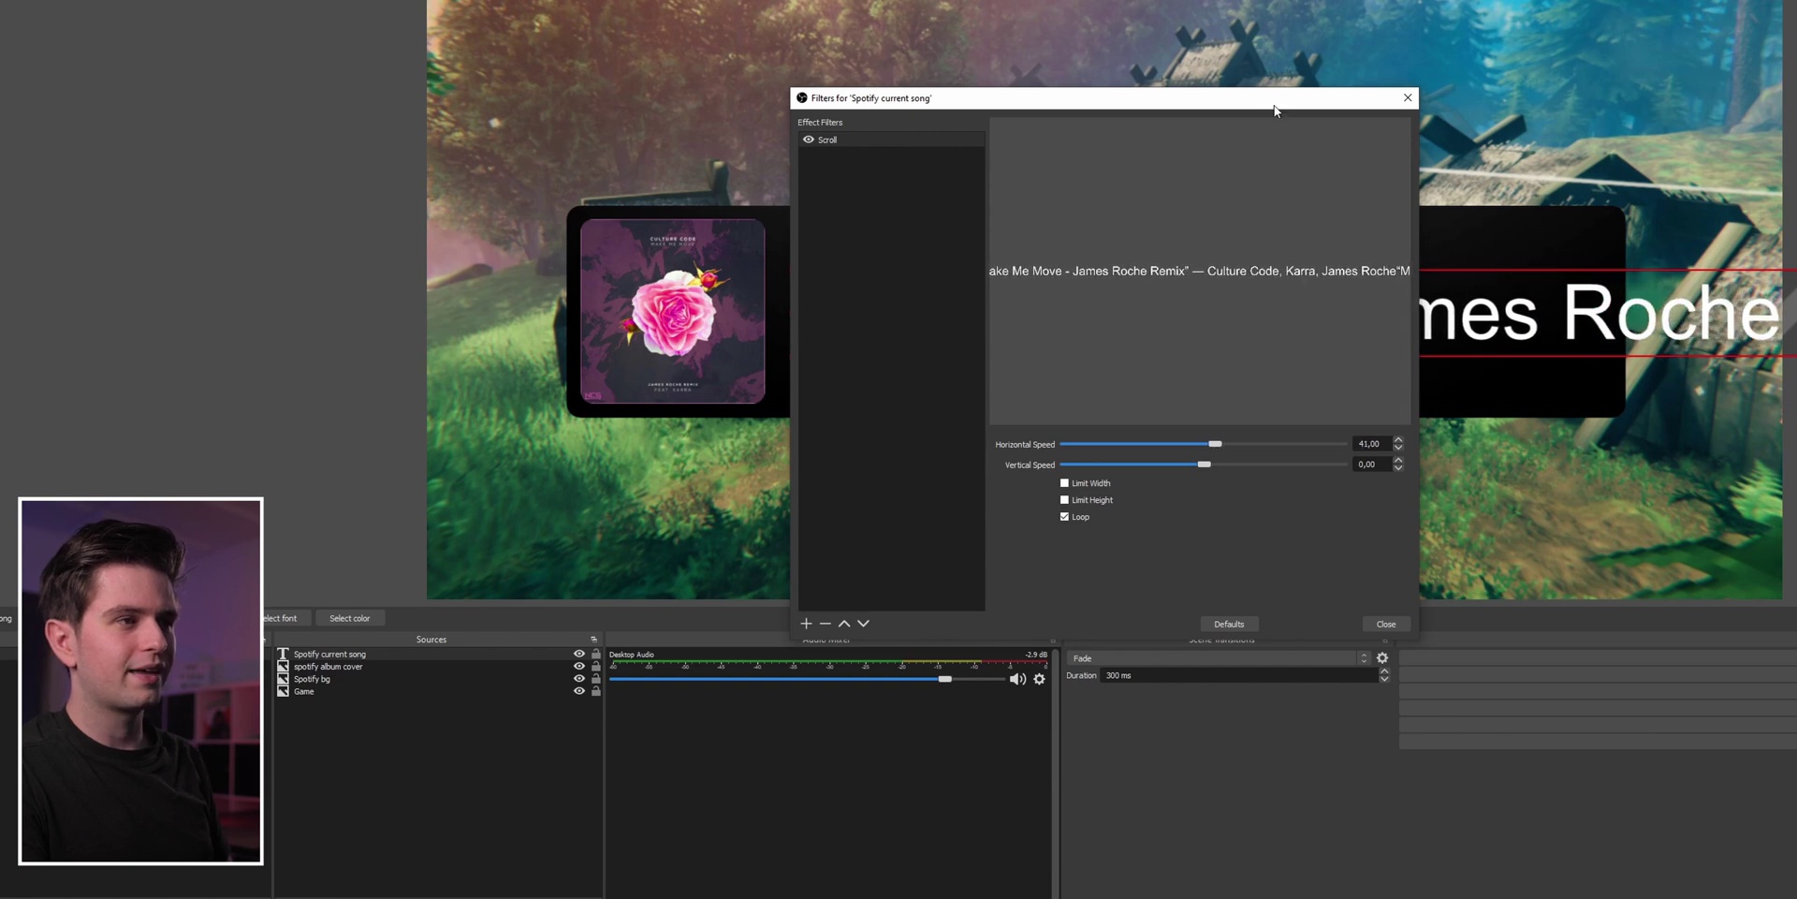
- Limit the scrolling width to 1100, close the filters, and nudge the text slightly right
left_click_drag(1273, 97, 715, 100)
left_click_drag(561, 100, 349, 98)
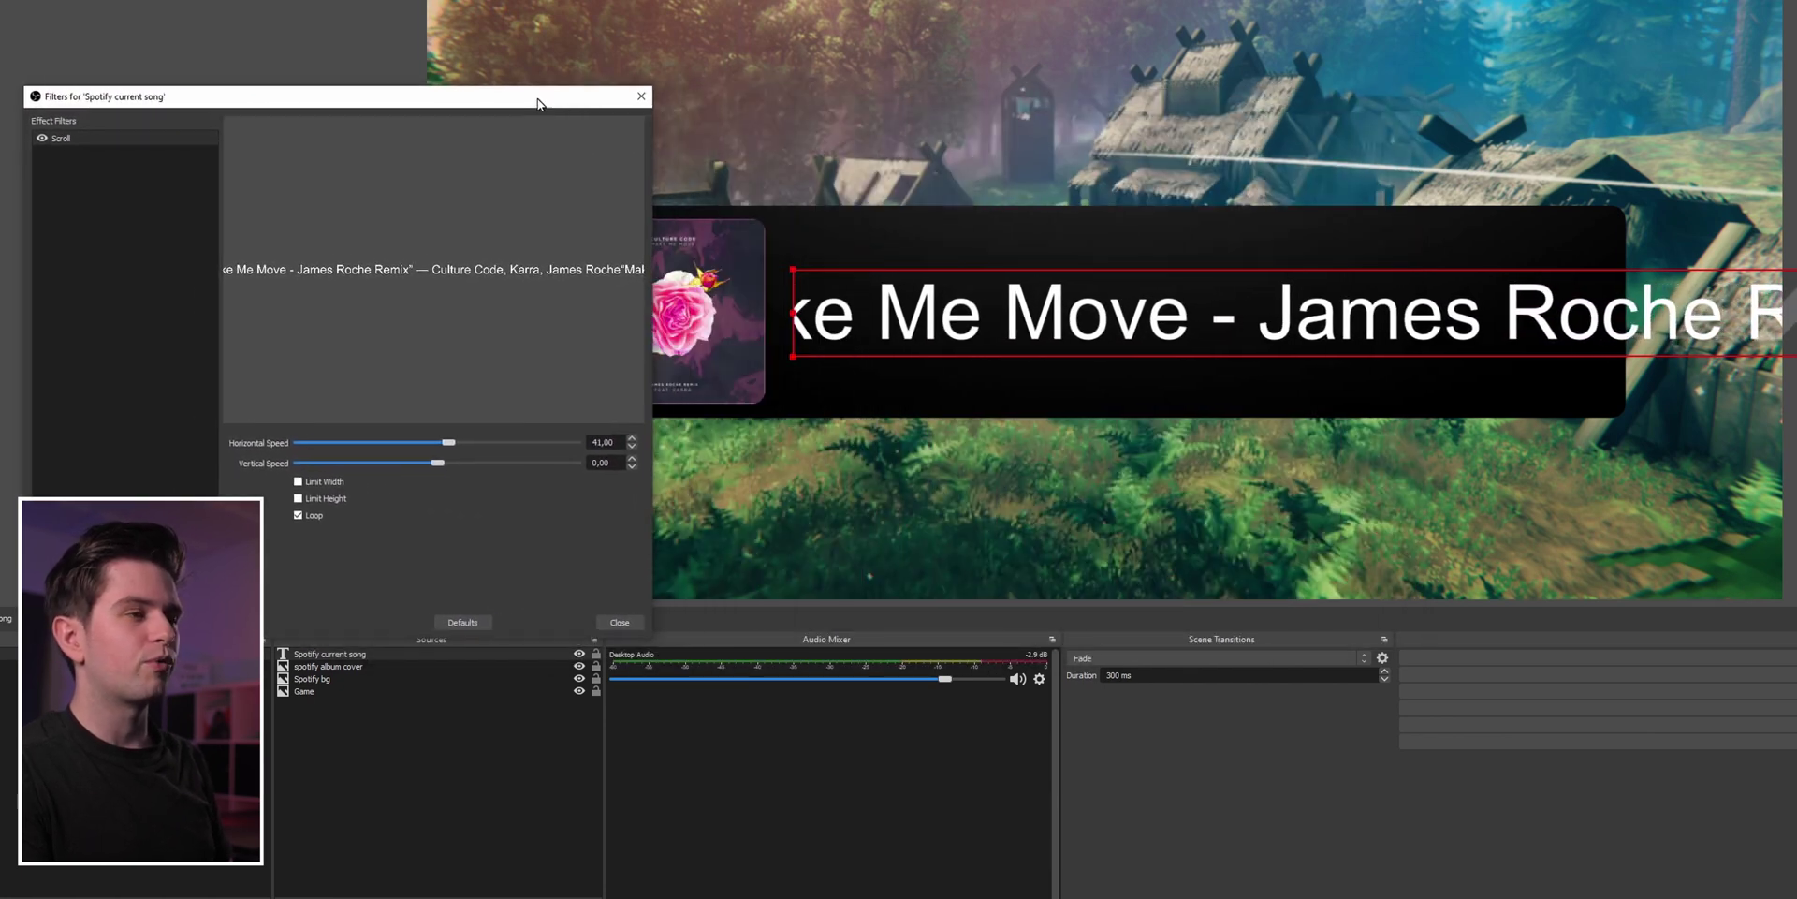
left_click(334, 484)
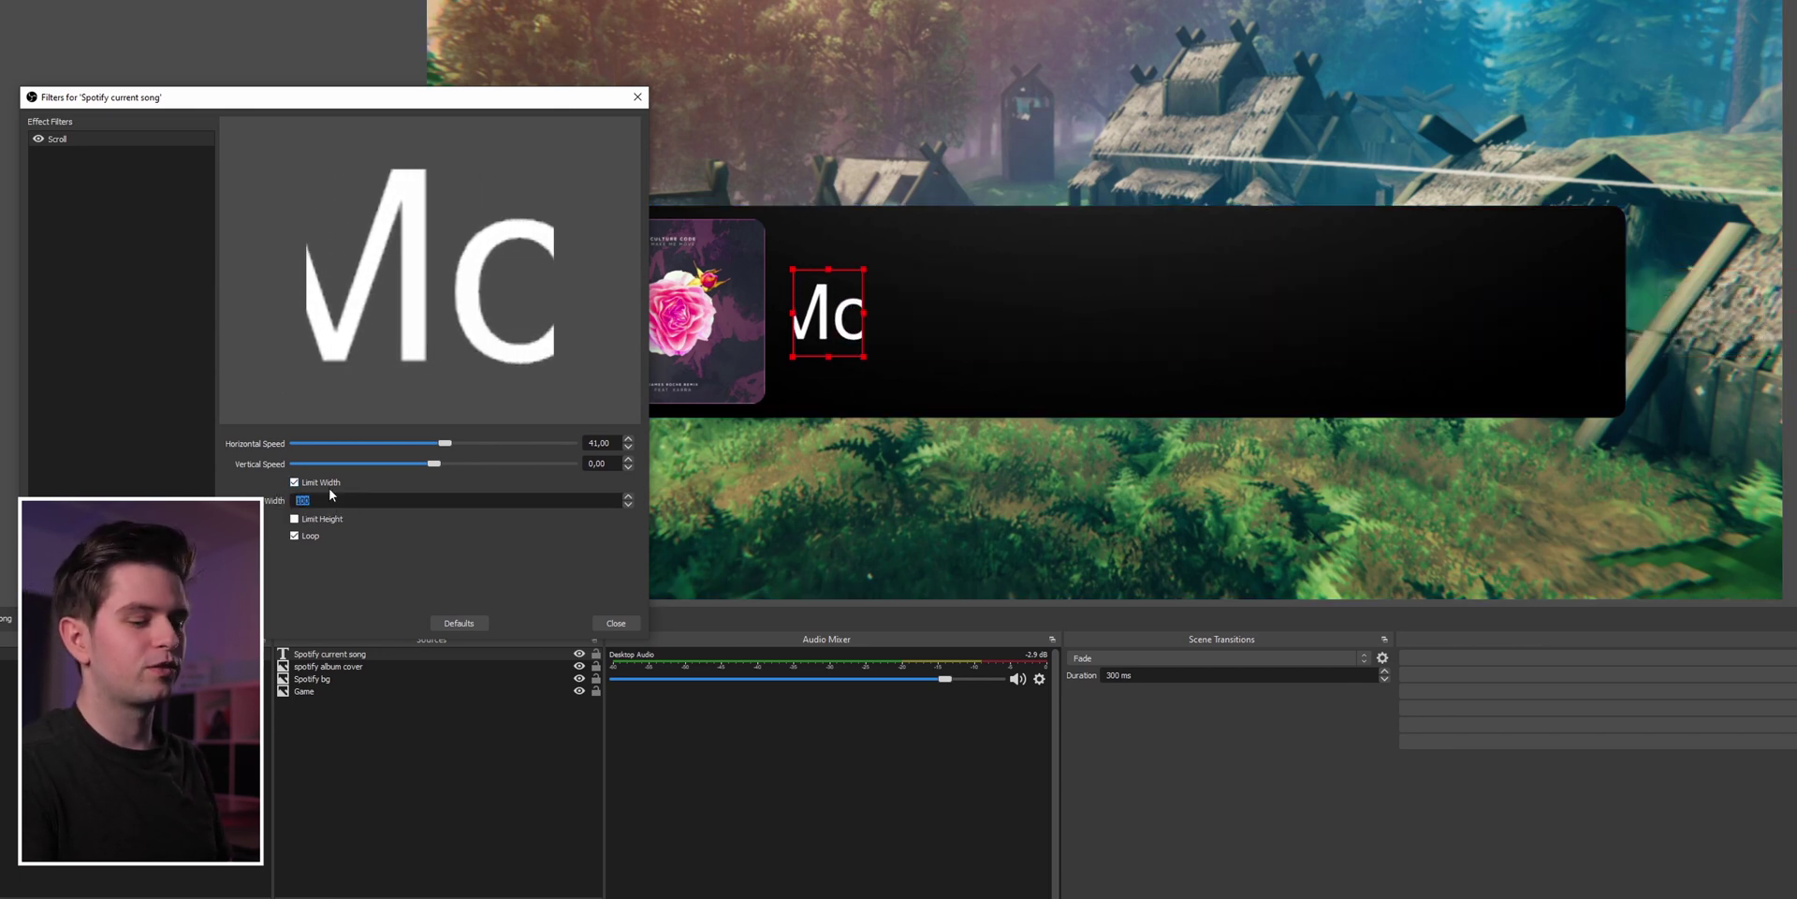
type("1100")
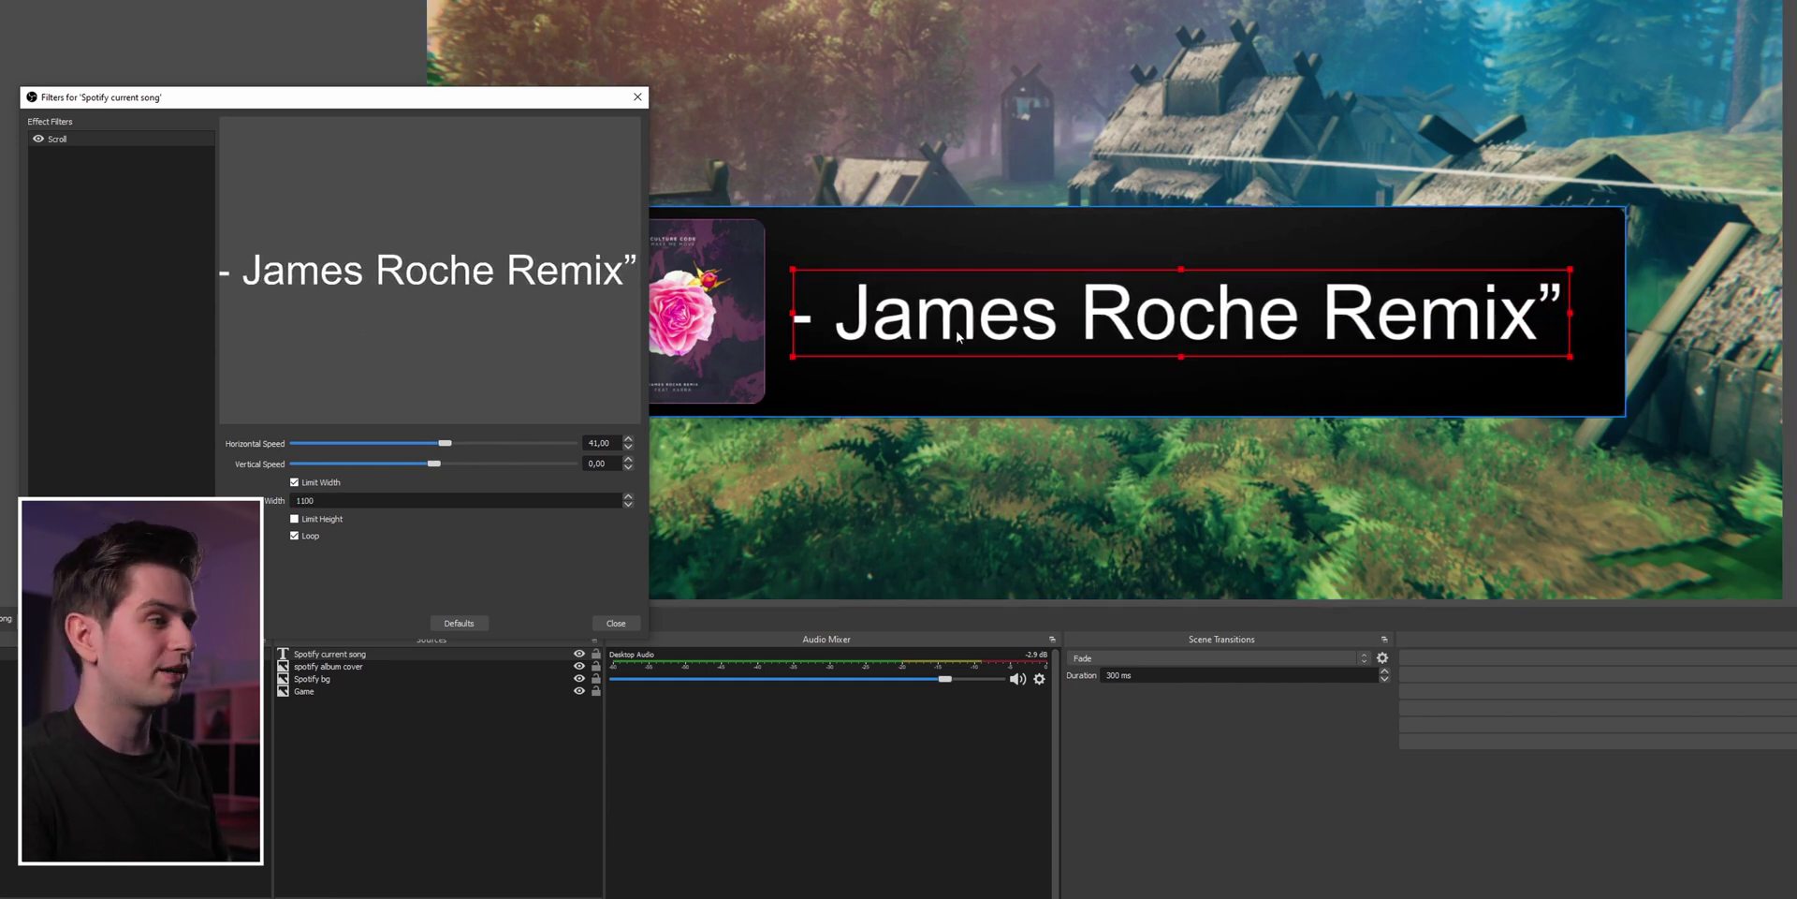
left_click(616, 622)
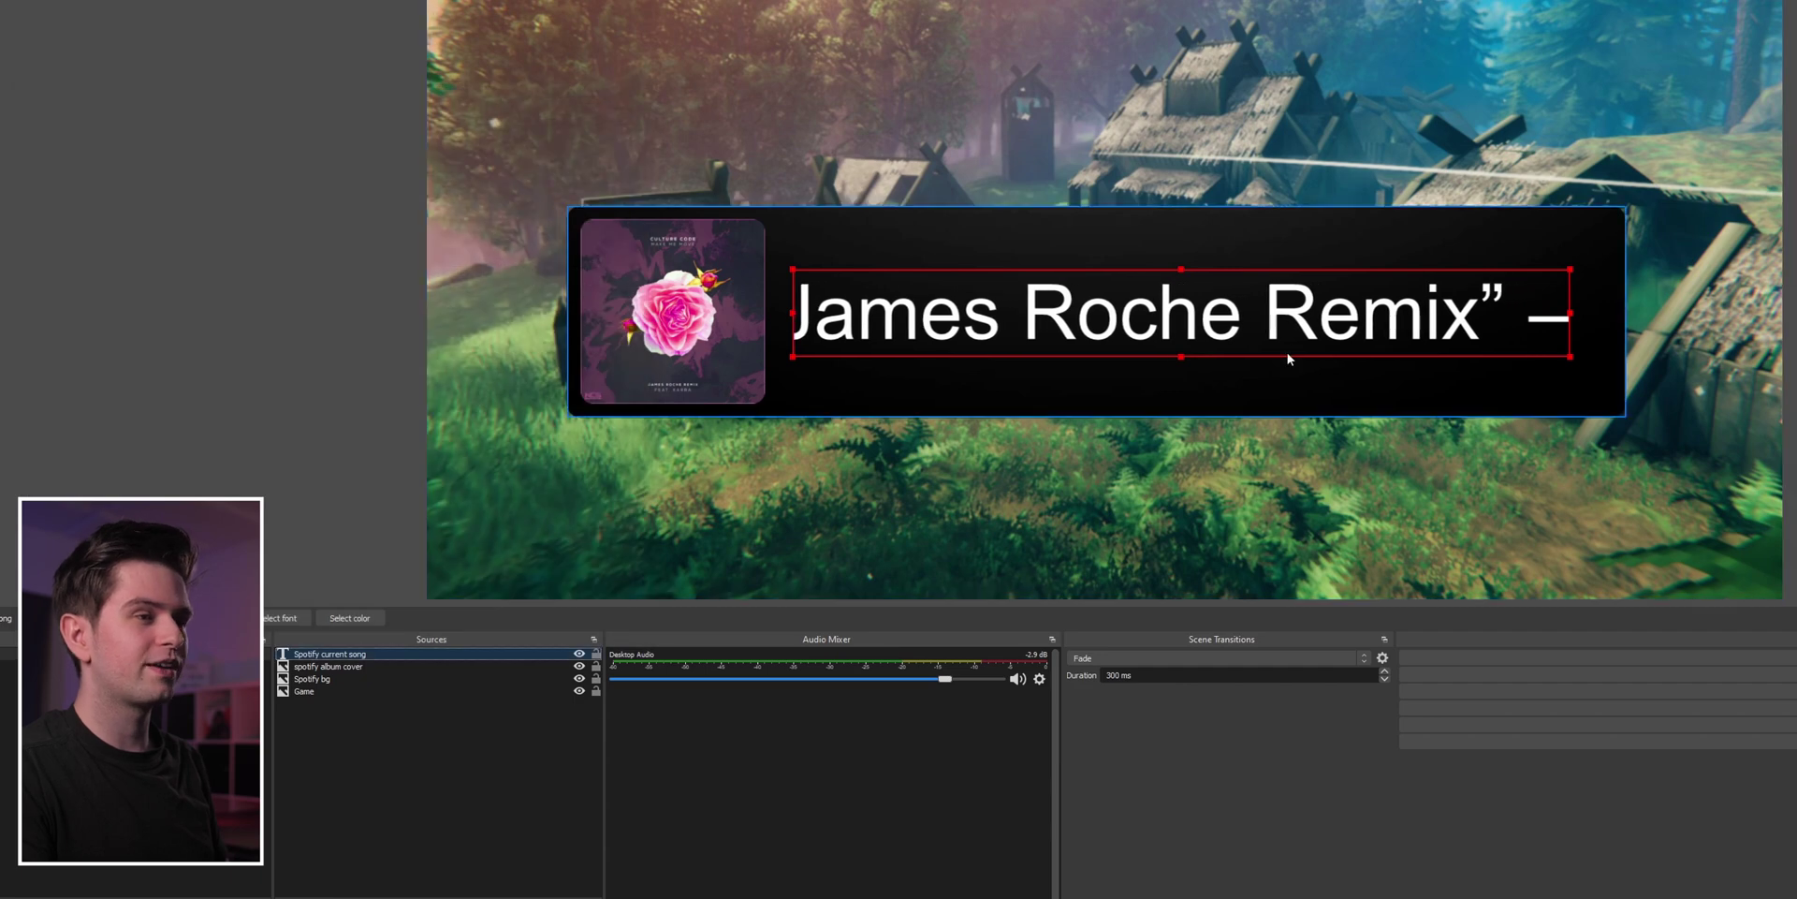
left_click_drag(1306, 319, 1314, 314)
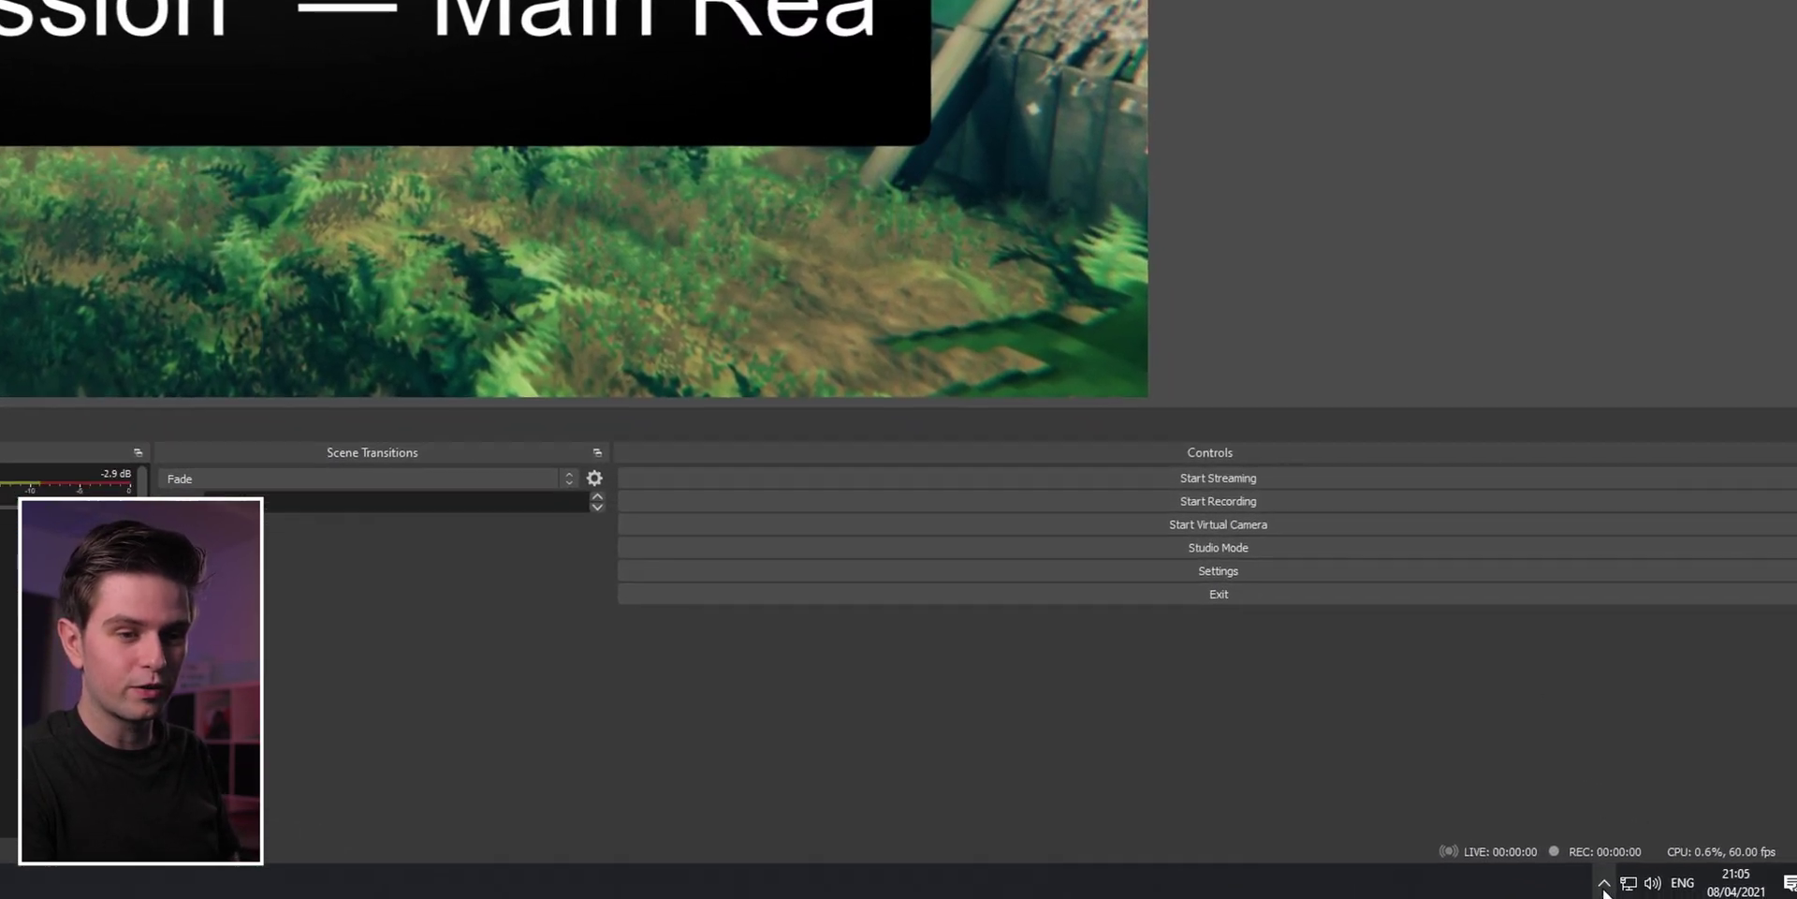
- Add trailing spaces after $$a in Snip's Artist Format and save the output format
left_click(1604, 884)
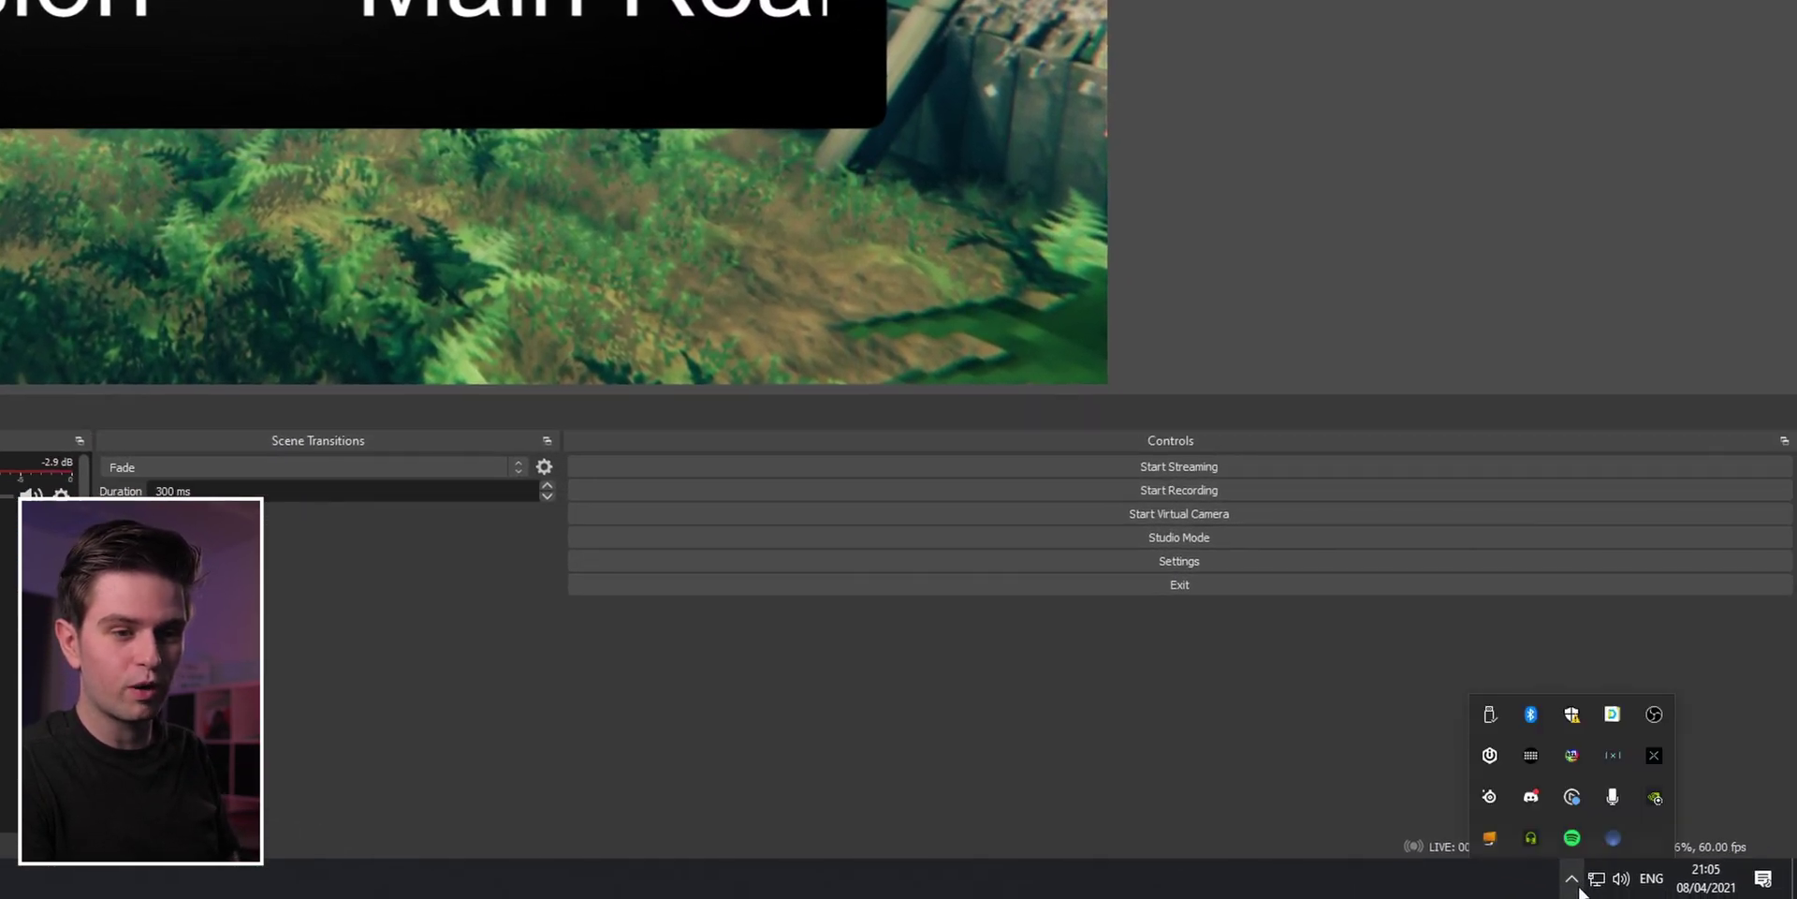
right_click(1612, 846)
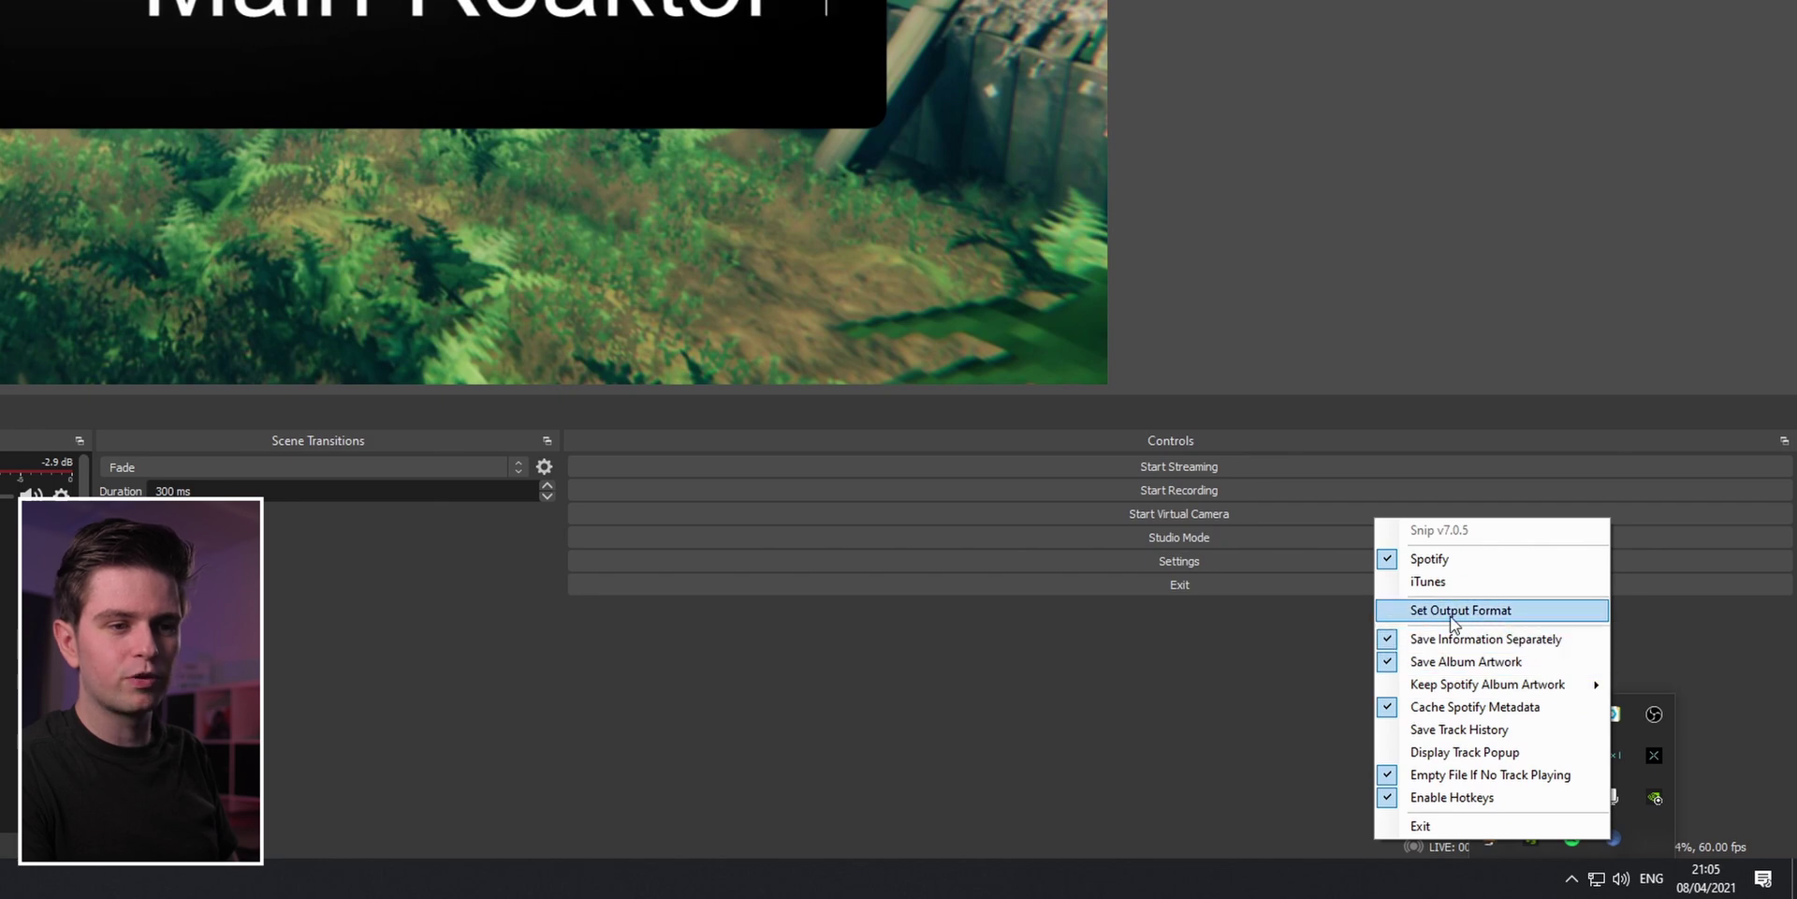
left_click(1454, 610)
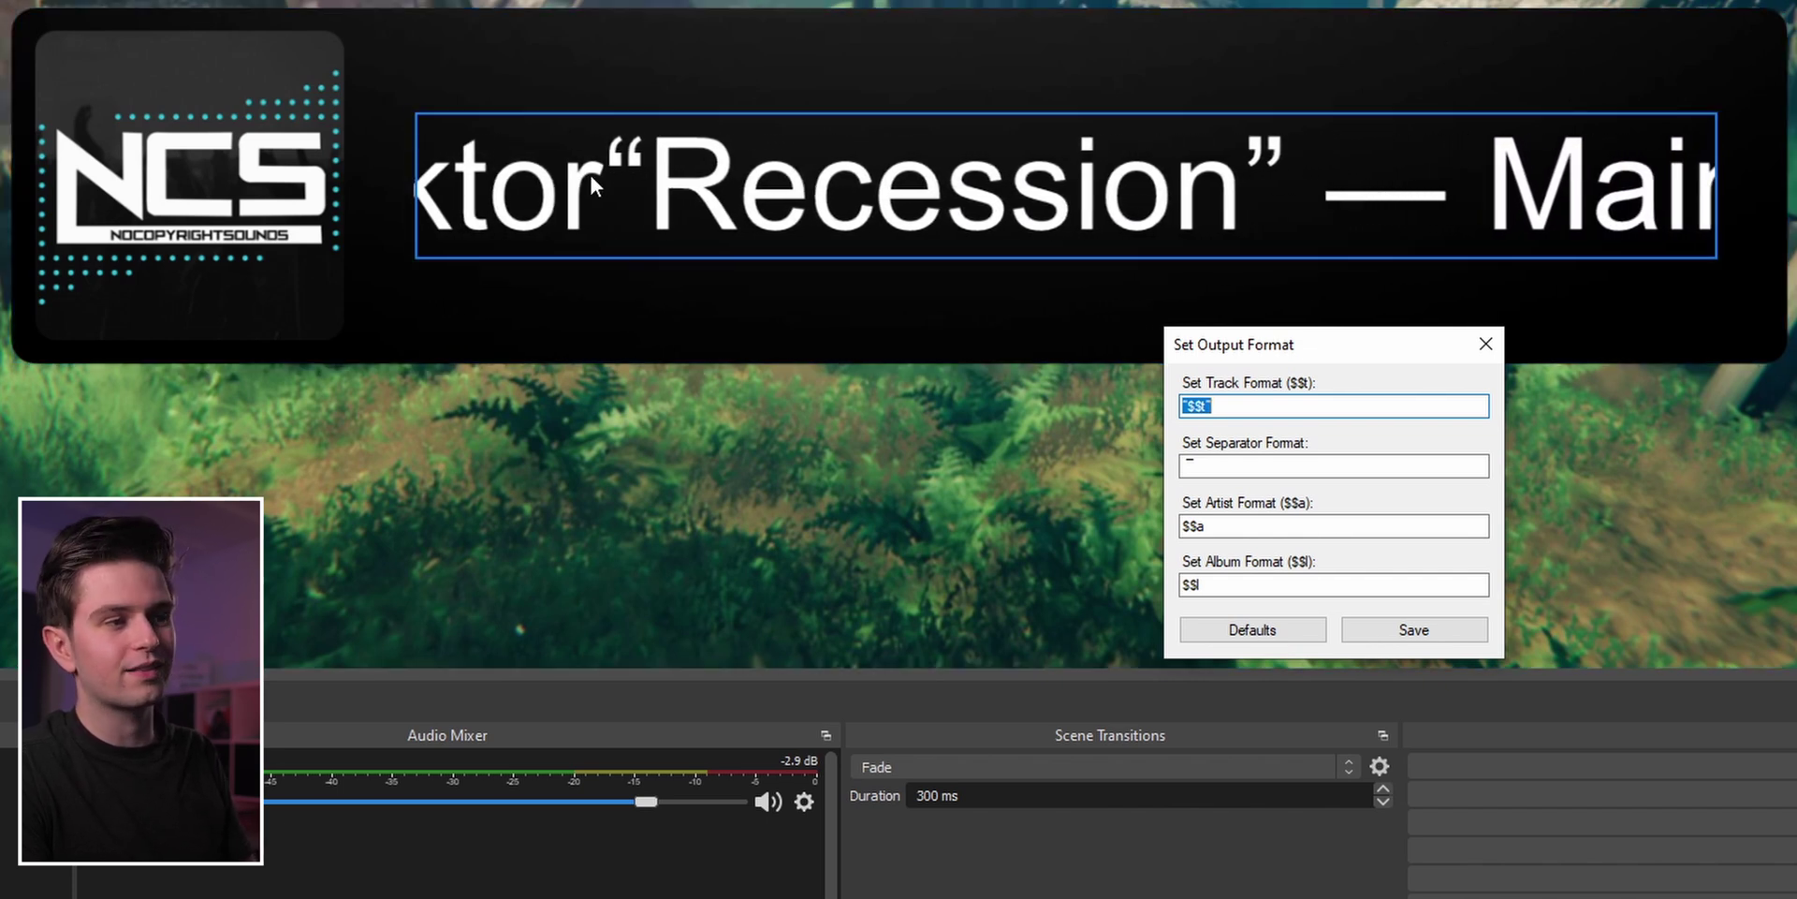
left_click(1262, 527)
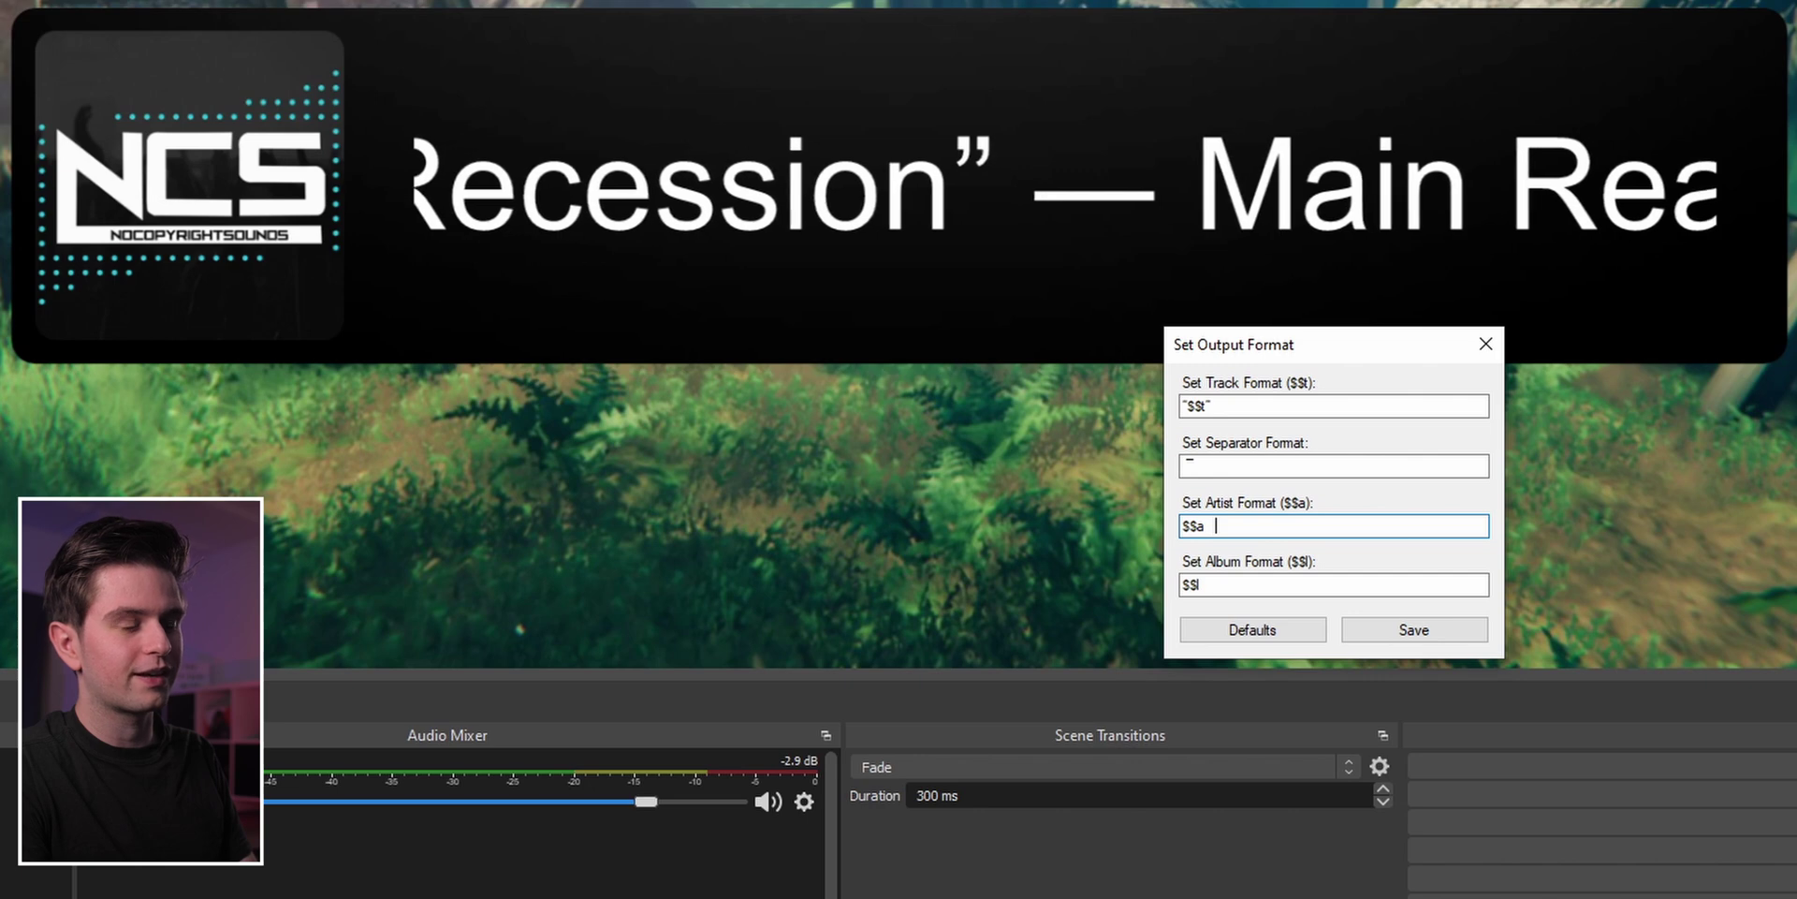
left_click(1414, 629)
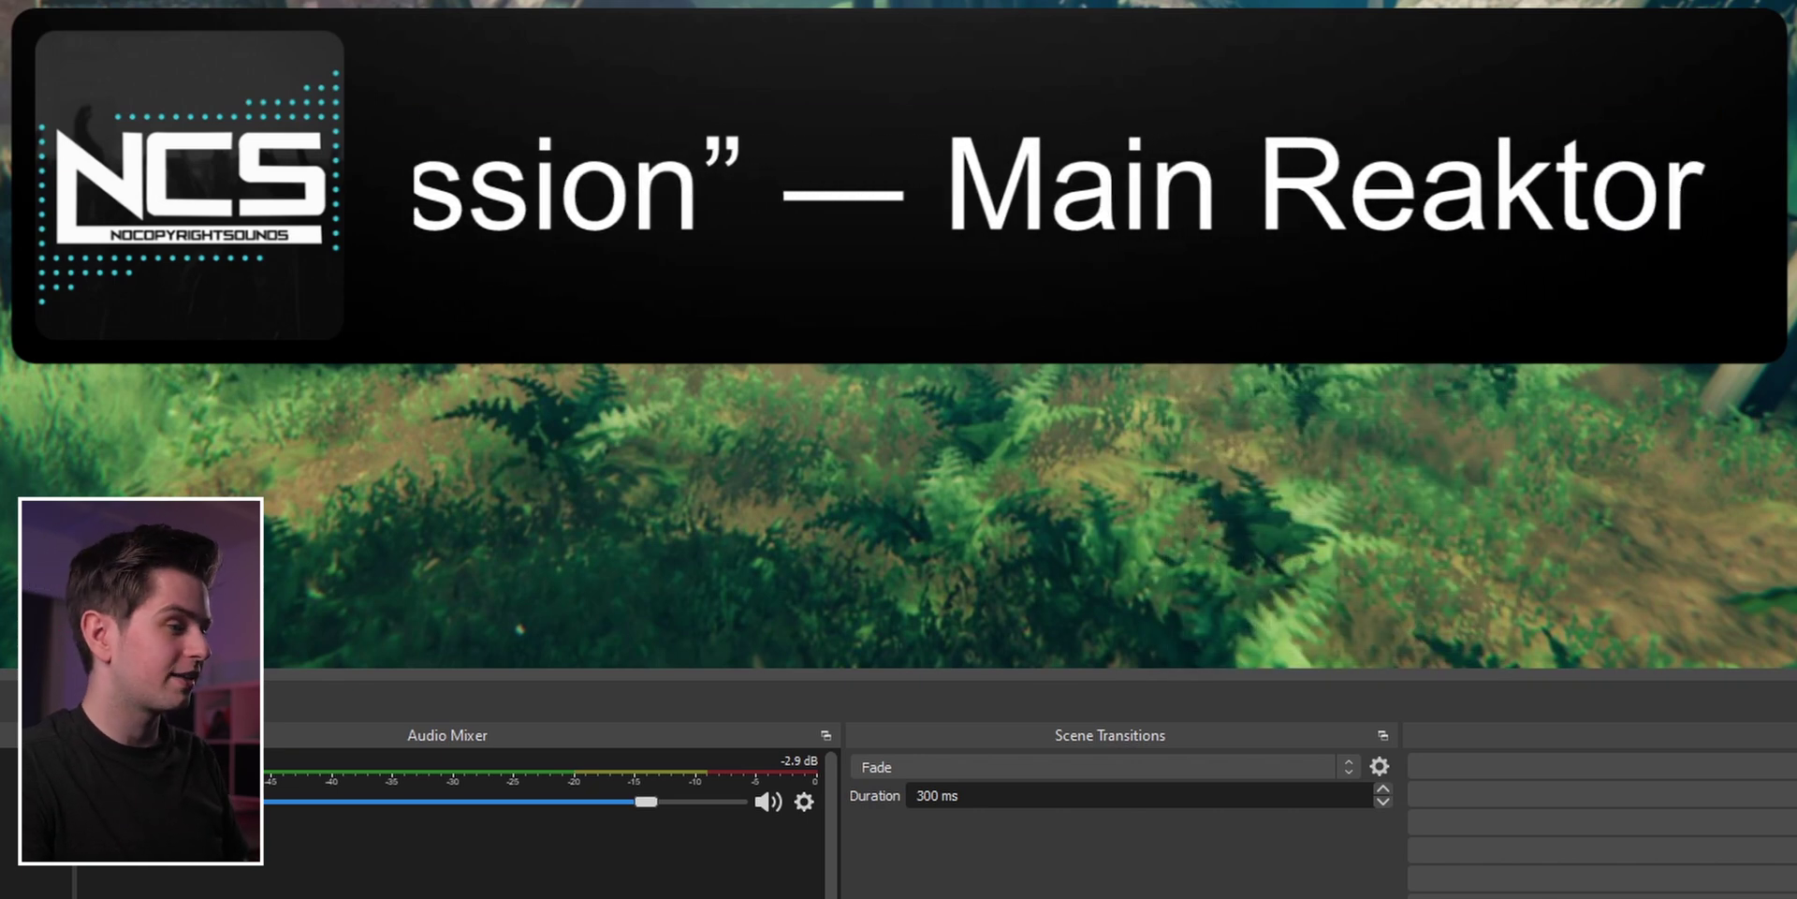
- Play Faded in Spotify and return to OBS to see the scrolling title
key("alt+Tab")
scroll(755, 429, "up", 3)
left_click(419, 427)
key("alt+Tab")
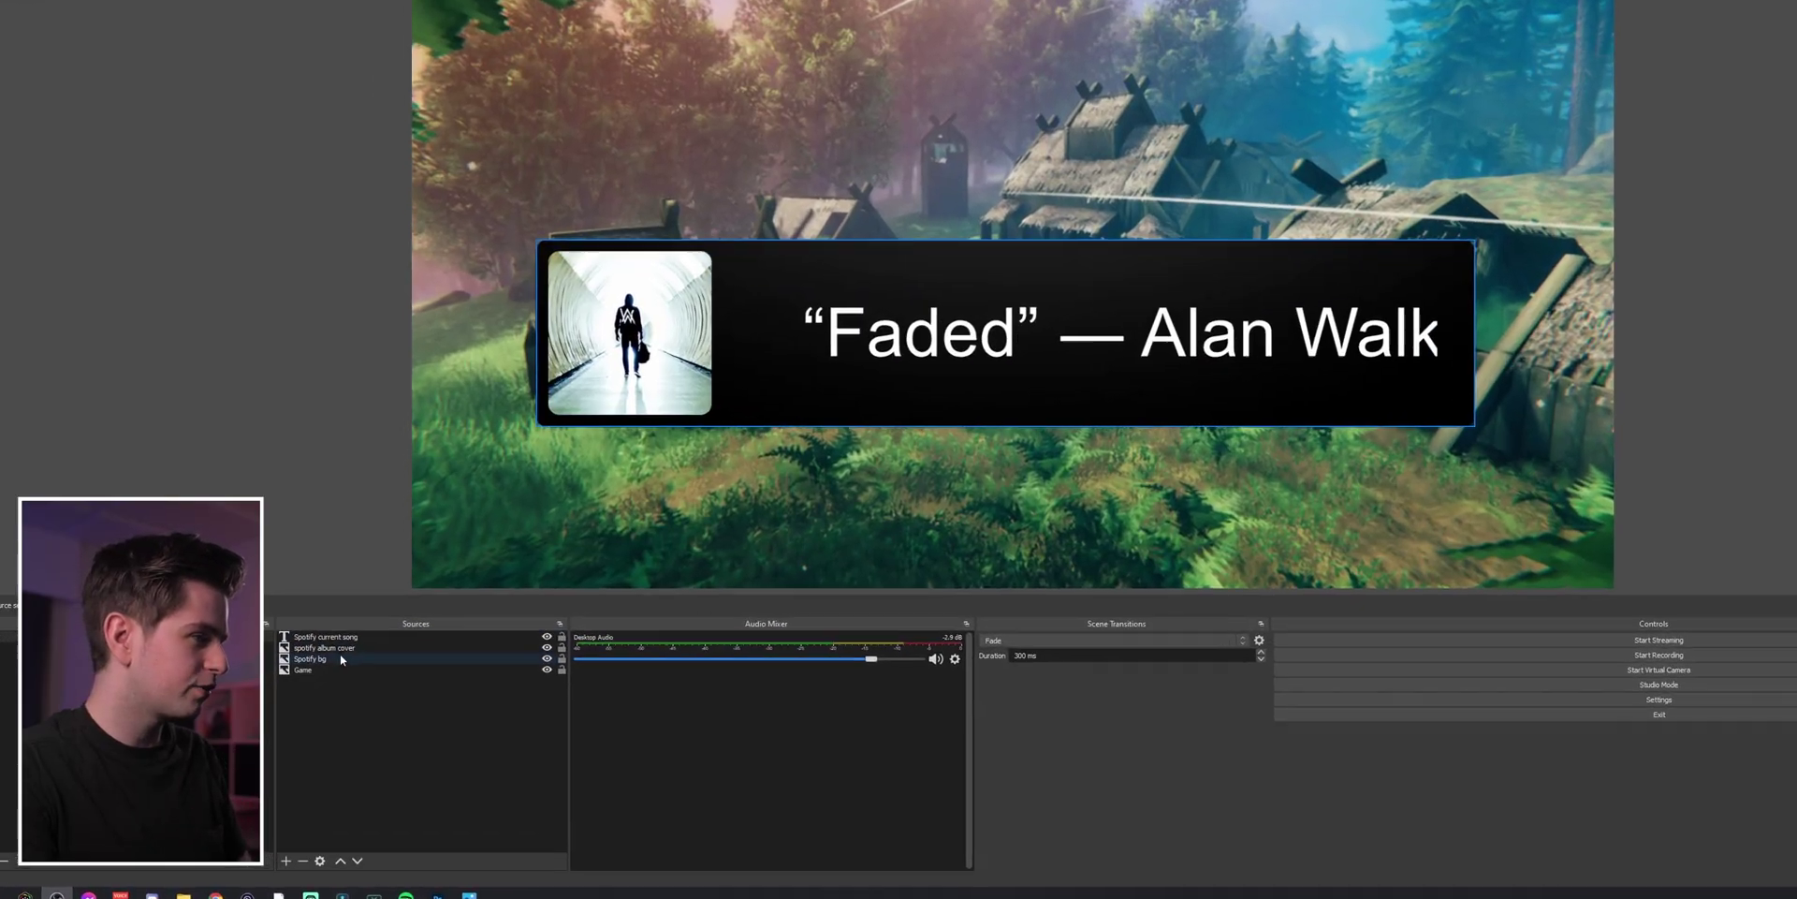
- Give Spotify bg a Color Correction filter with opacity lowered to about 74
left_click(314, 668)
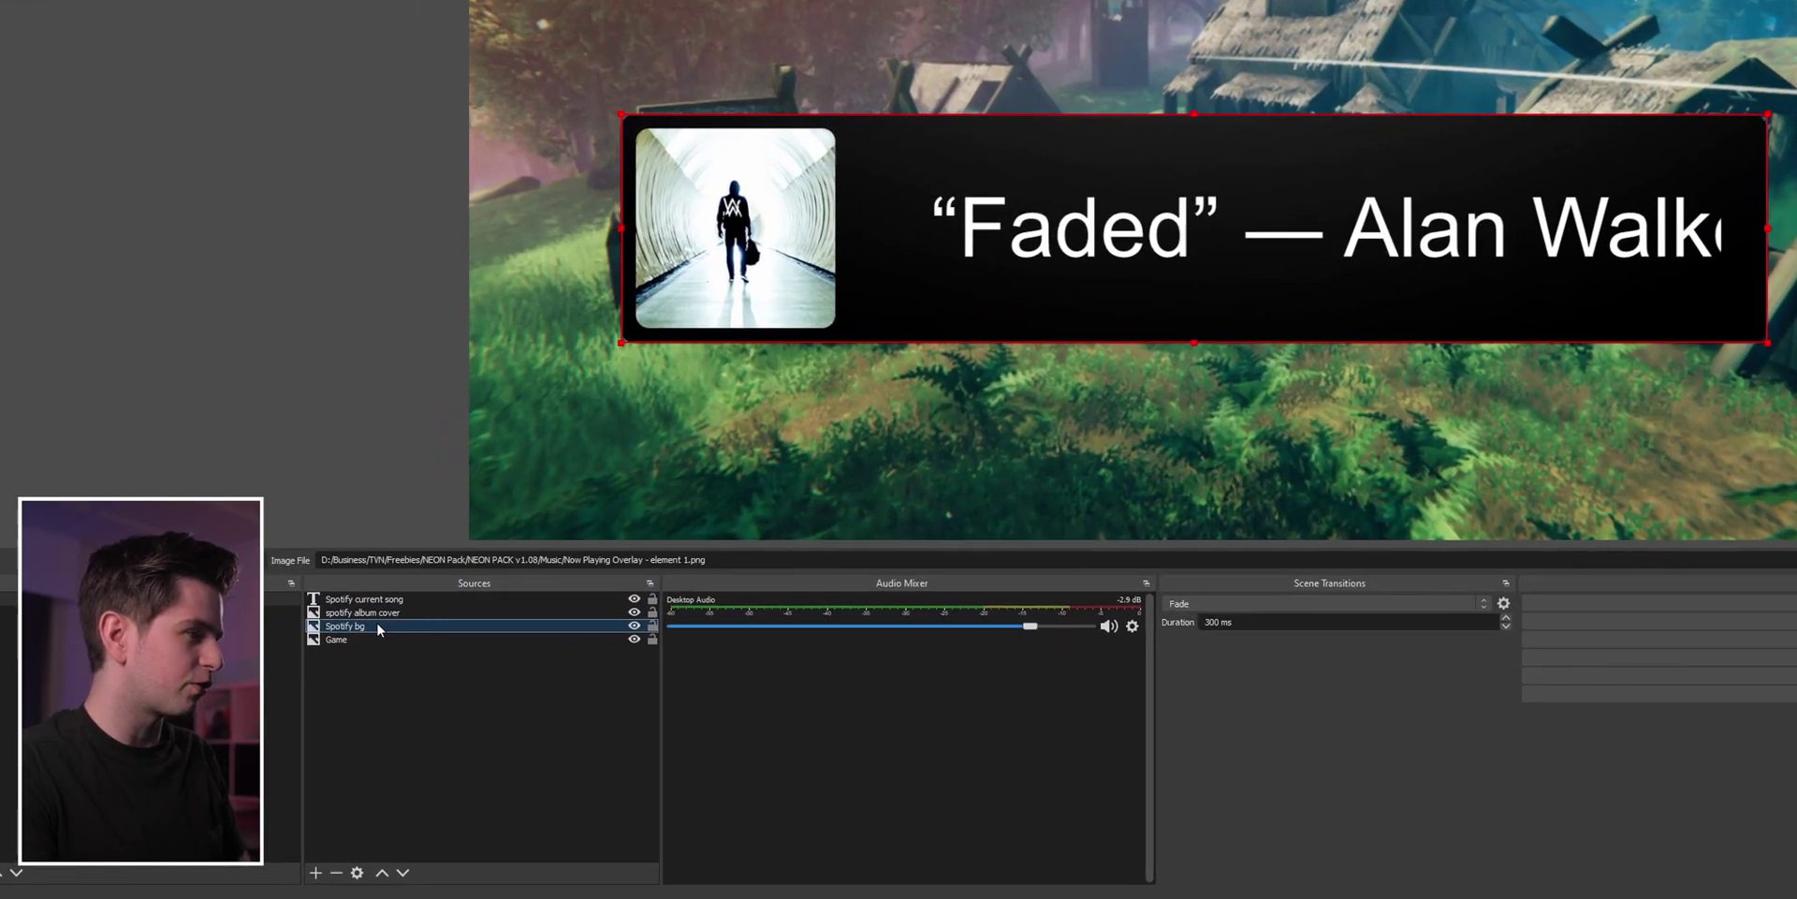
right_click(385, 627)
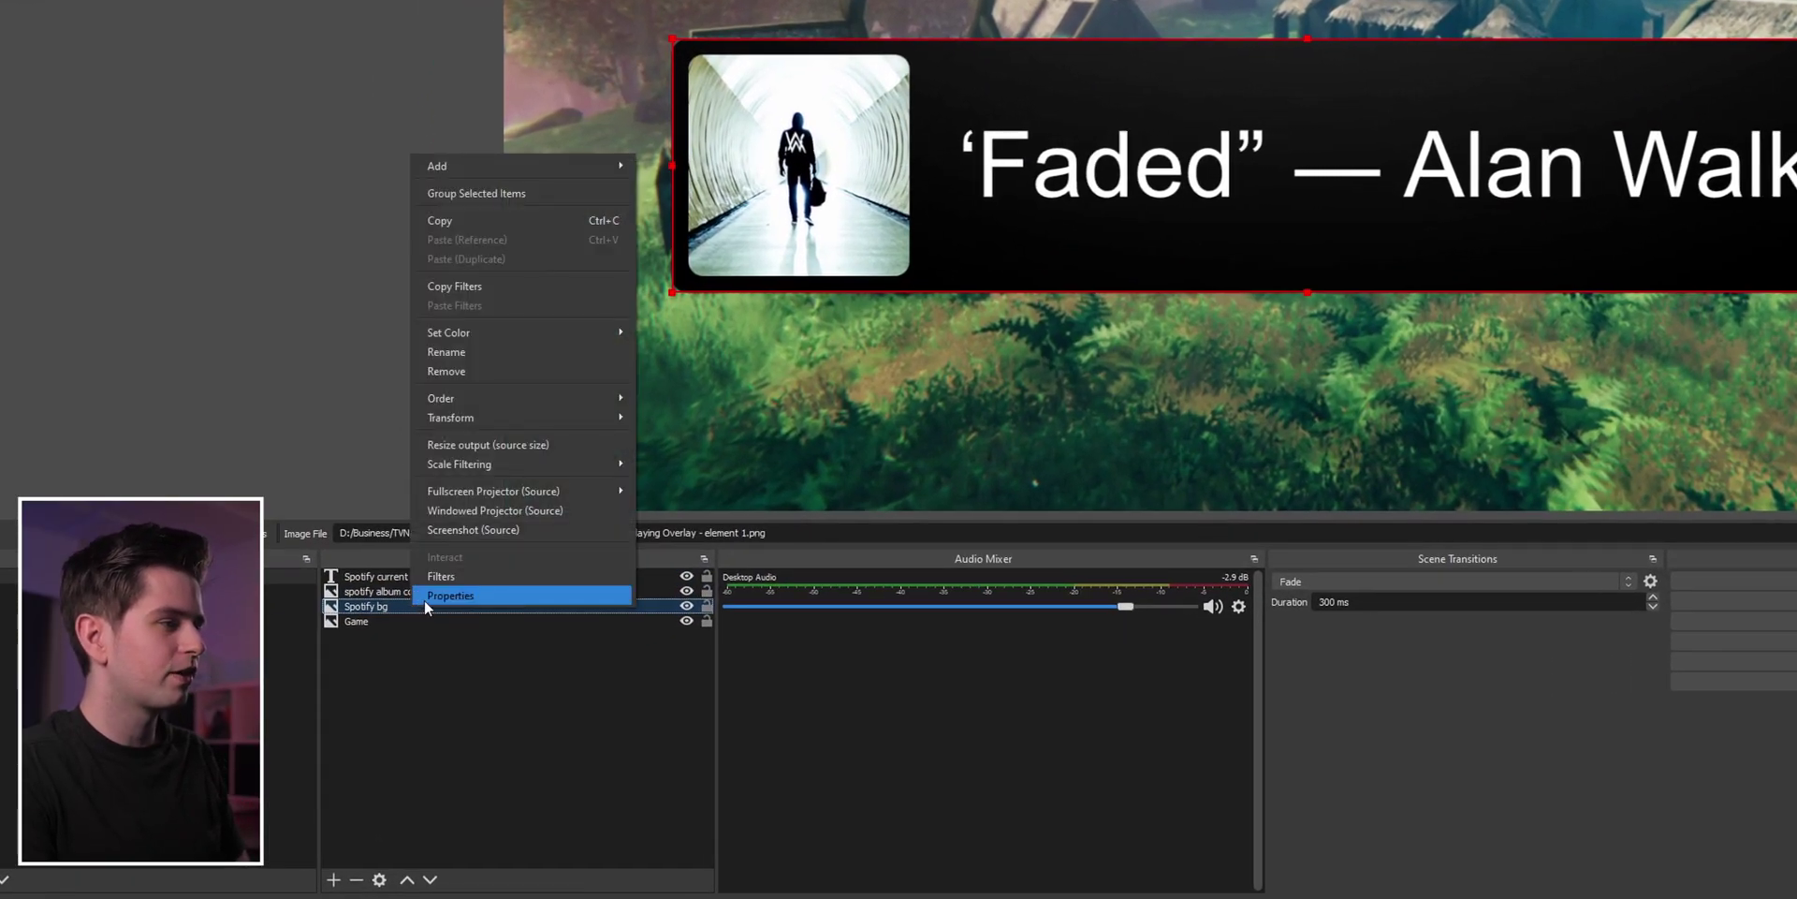
left_click(440, 576)
left_click(963, 540)
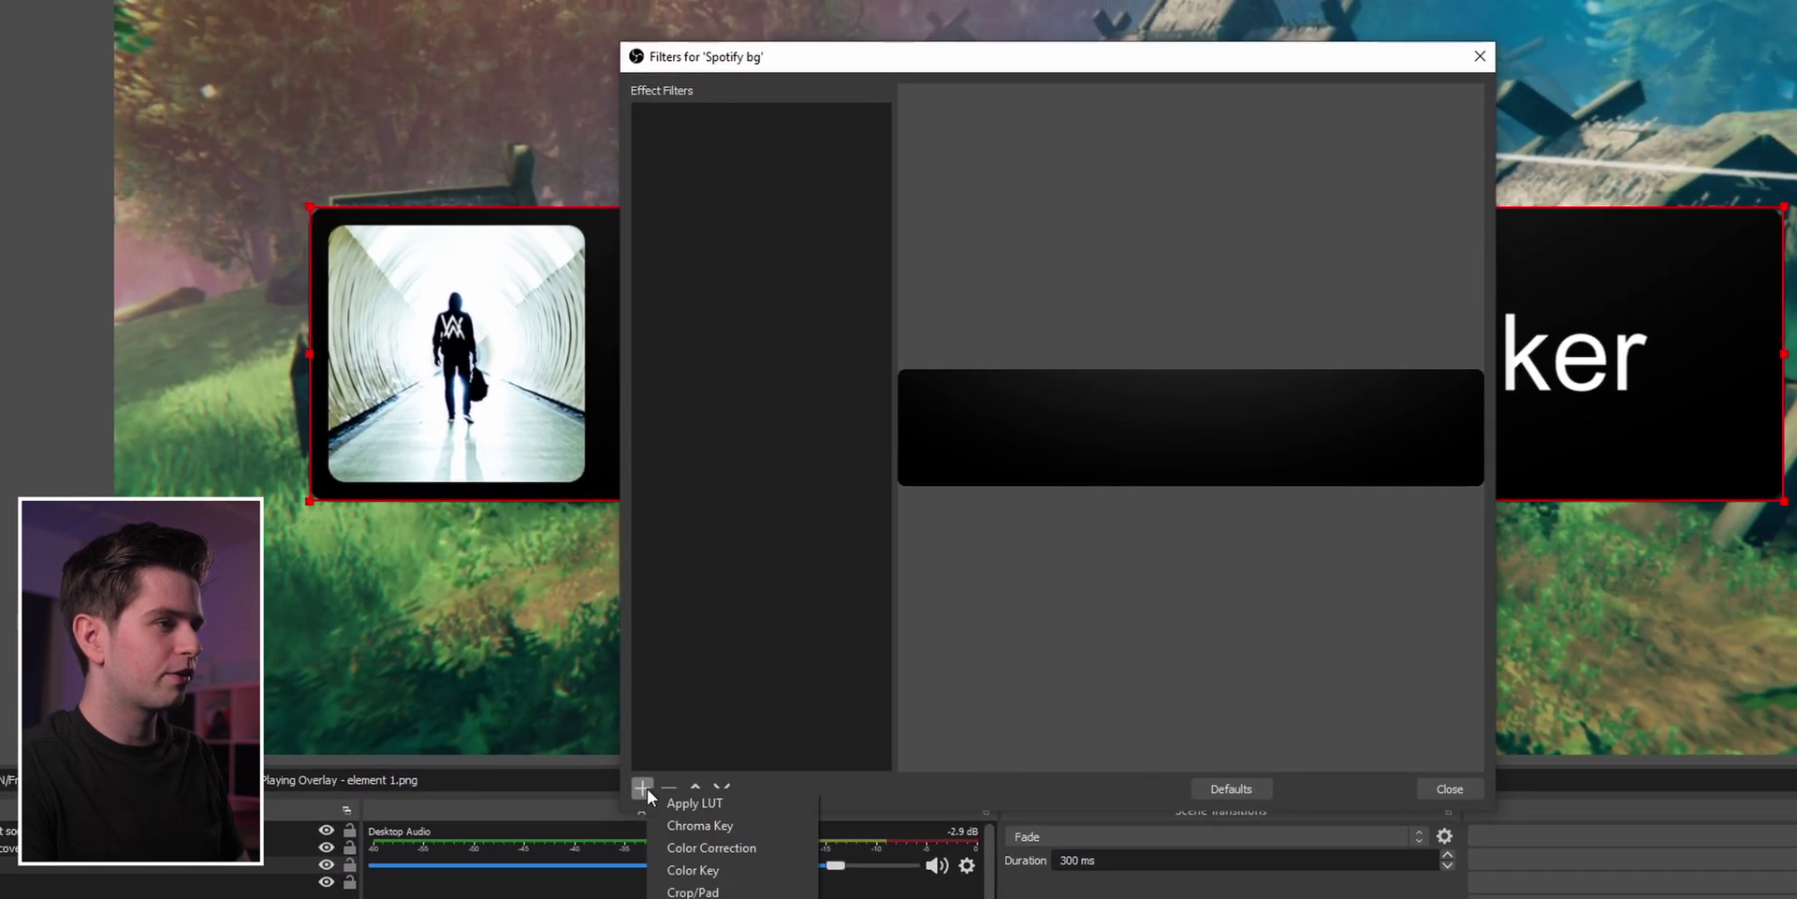
left_click(716, 847)
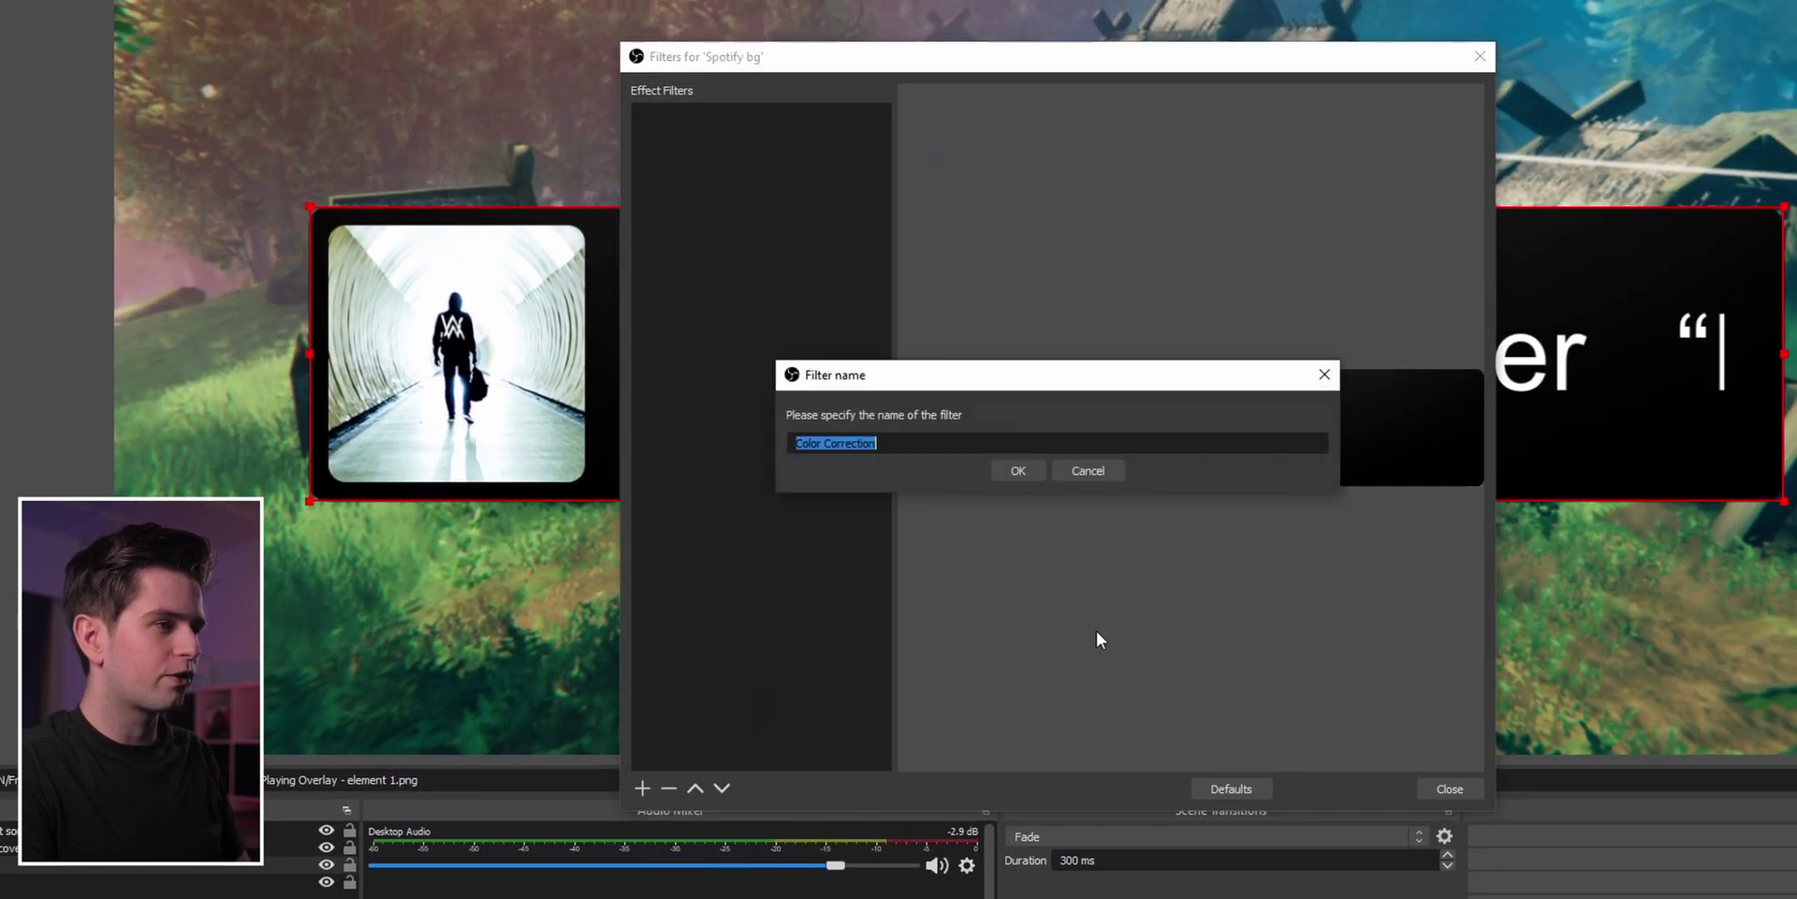
left_click(1015, 472)
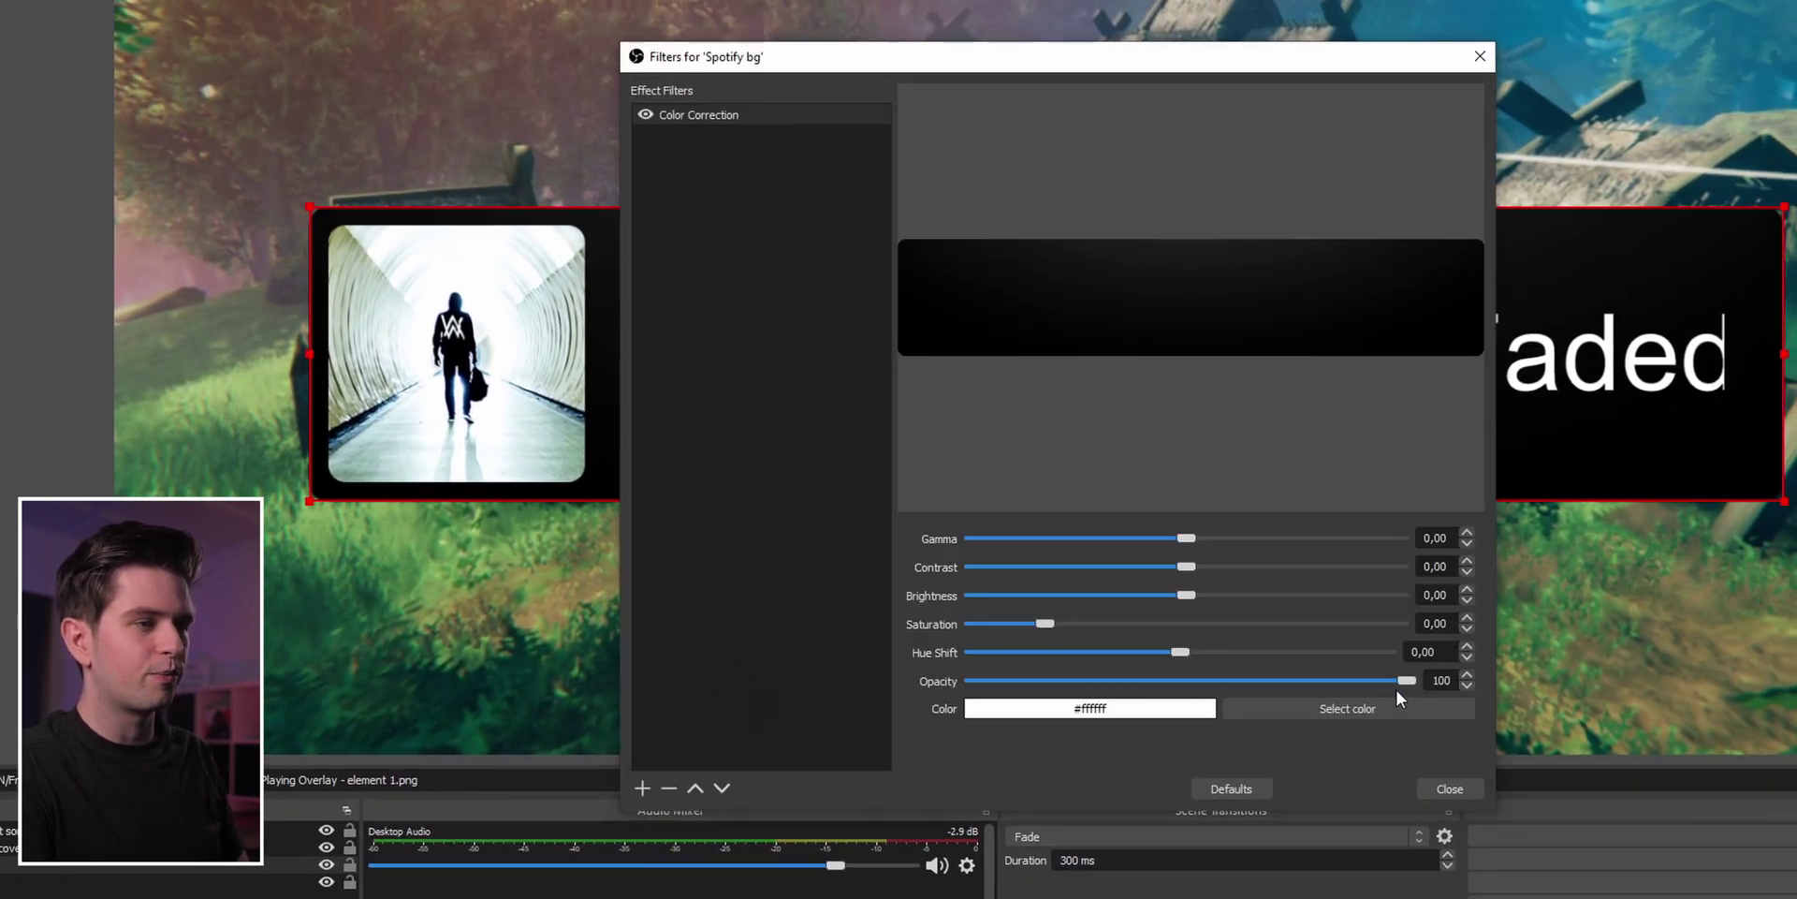
left_click_drag(1378, 681, 1294, 689)
left_click_drag(1173, 82, 1796, 187)
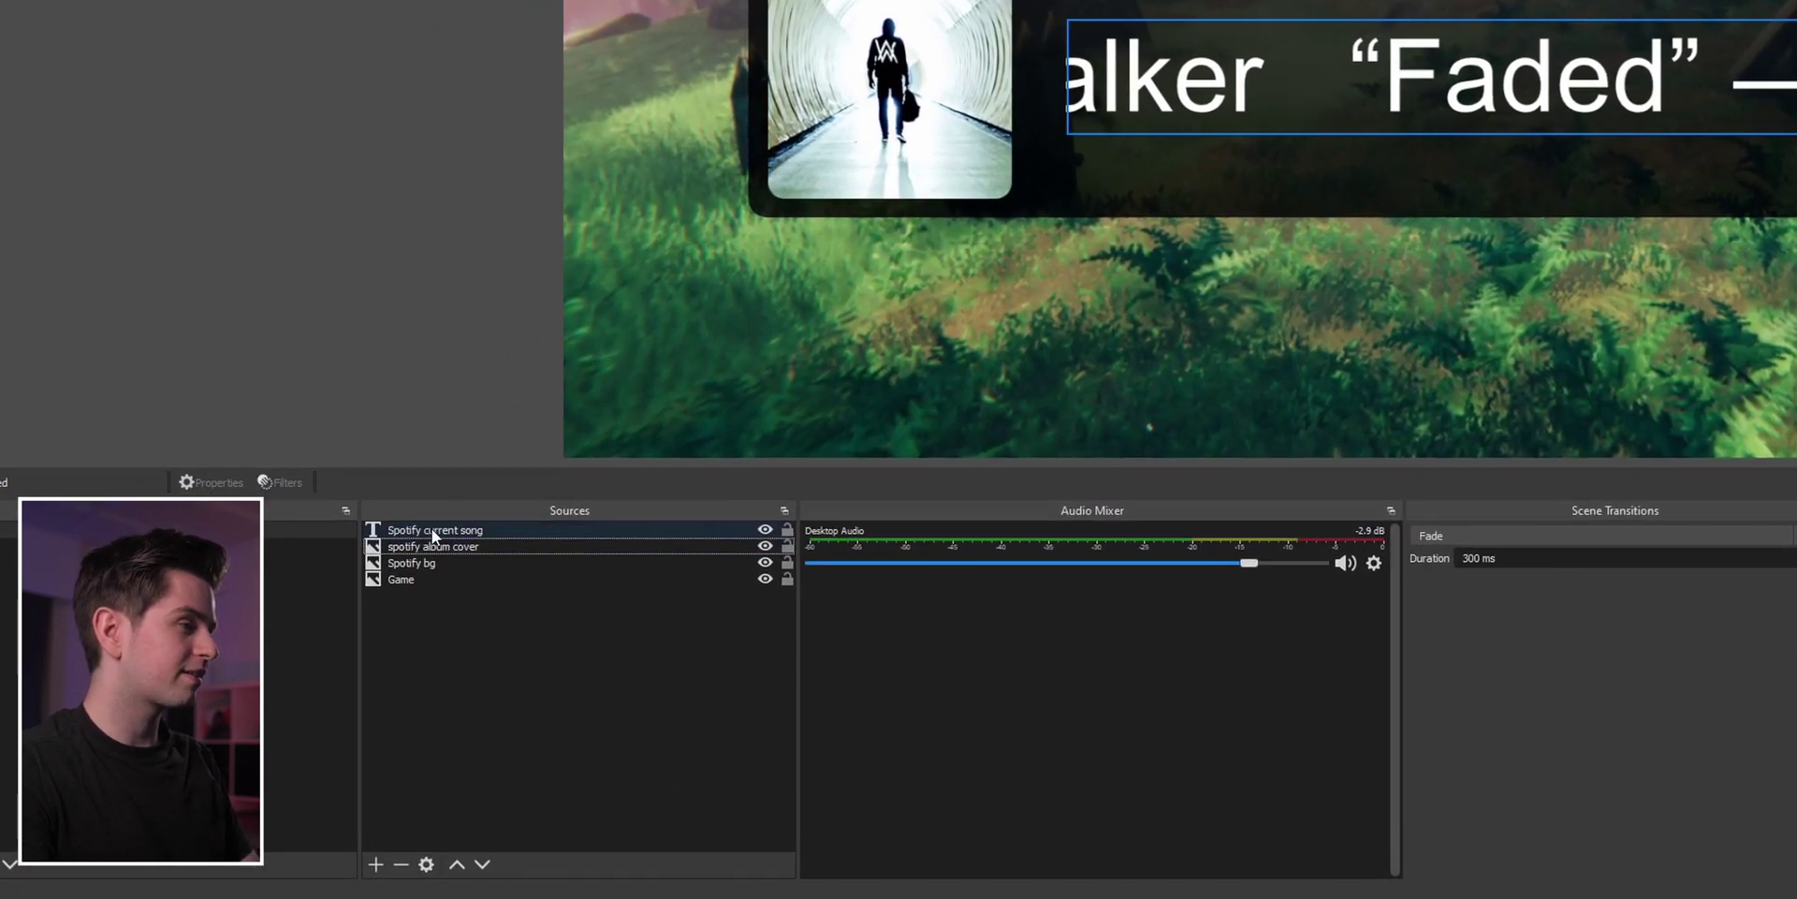
- Group the song, album cover and background sources into a collapsed group named 'Spotify'
left_click(494, 552)
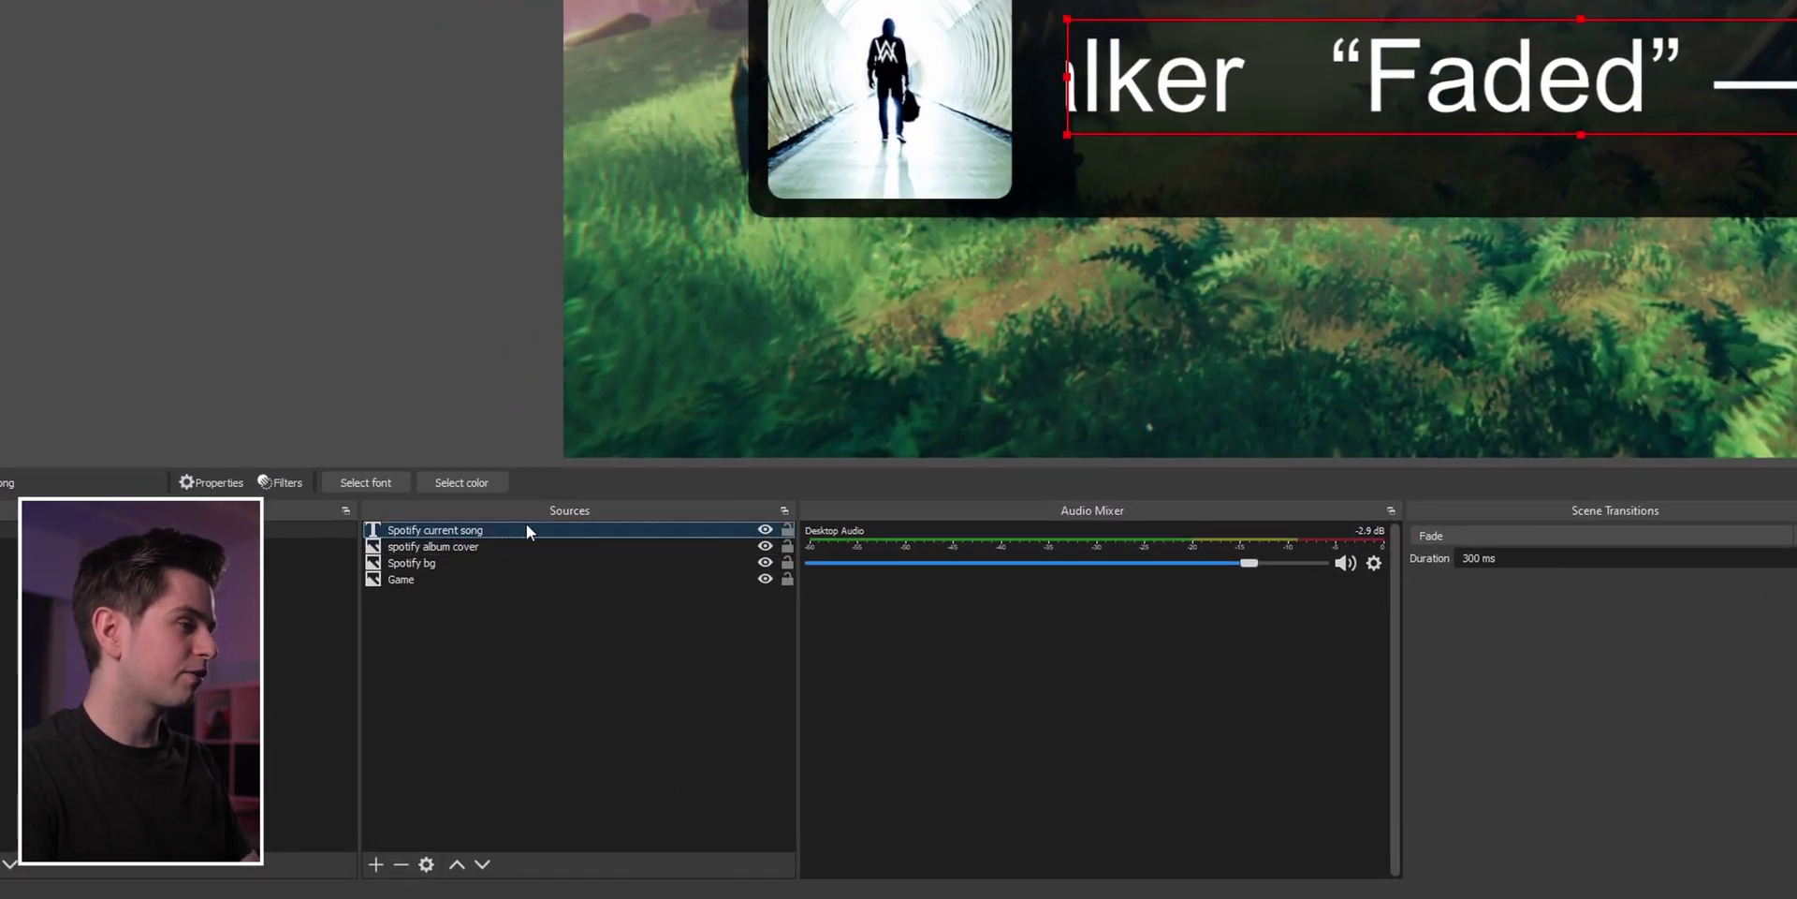
left_click(440, 560, "ctrl")
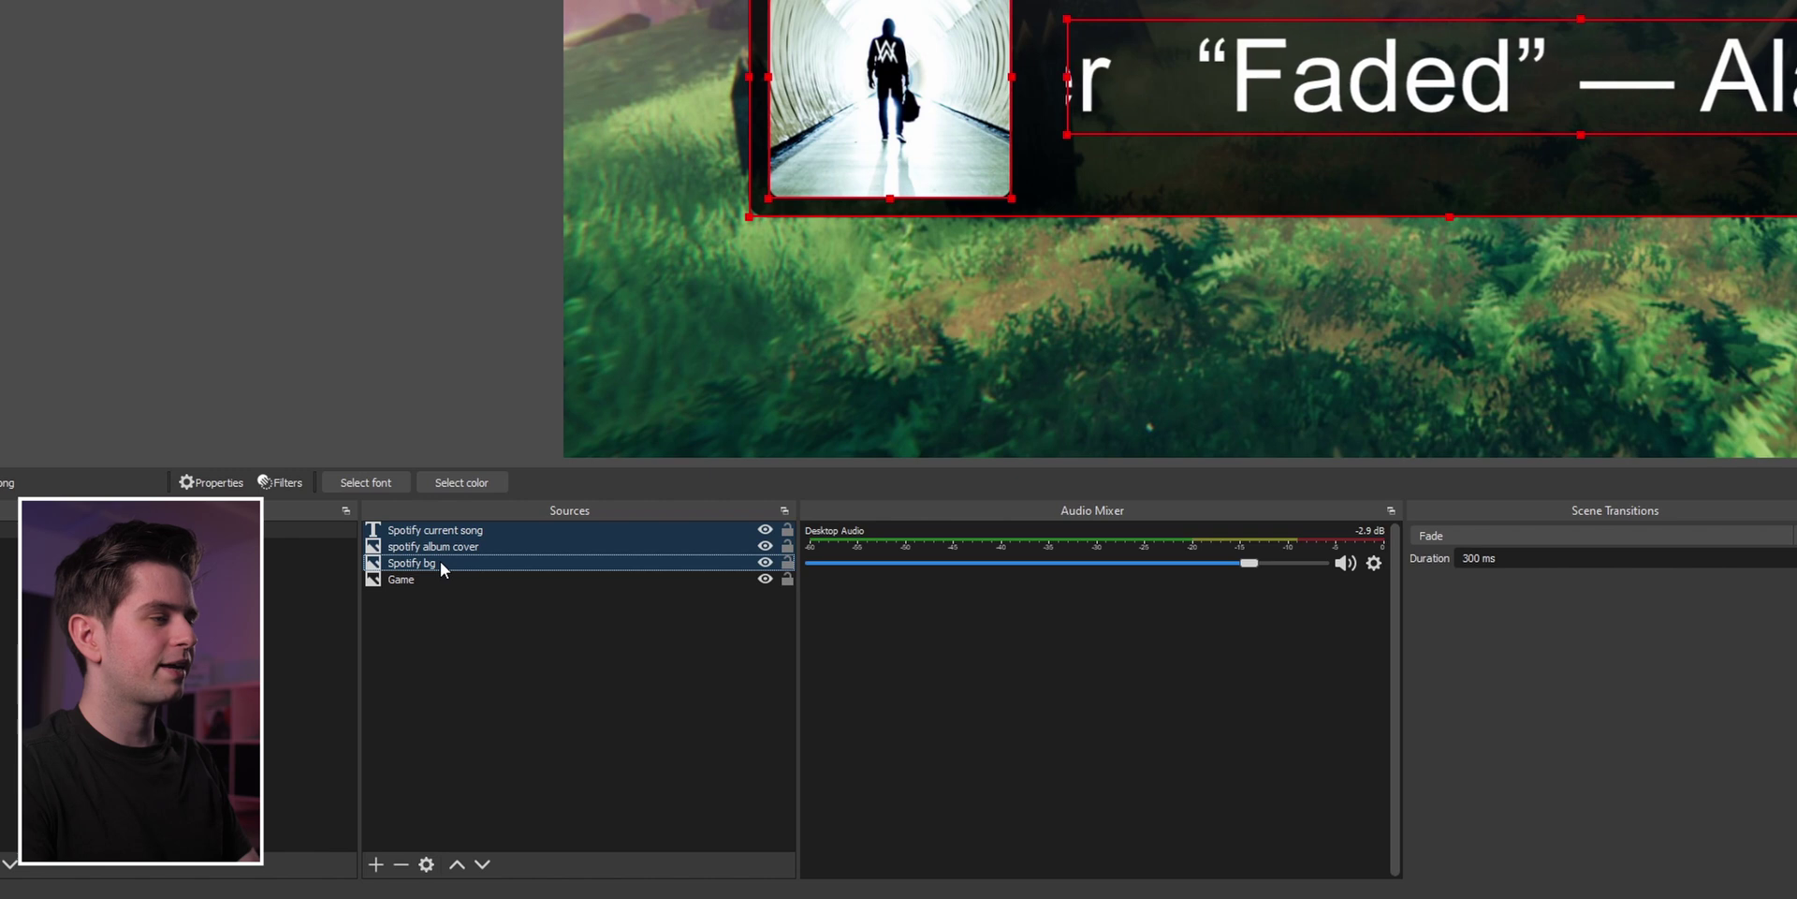
right_click(500, 548)
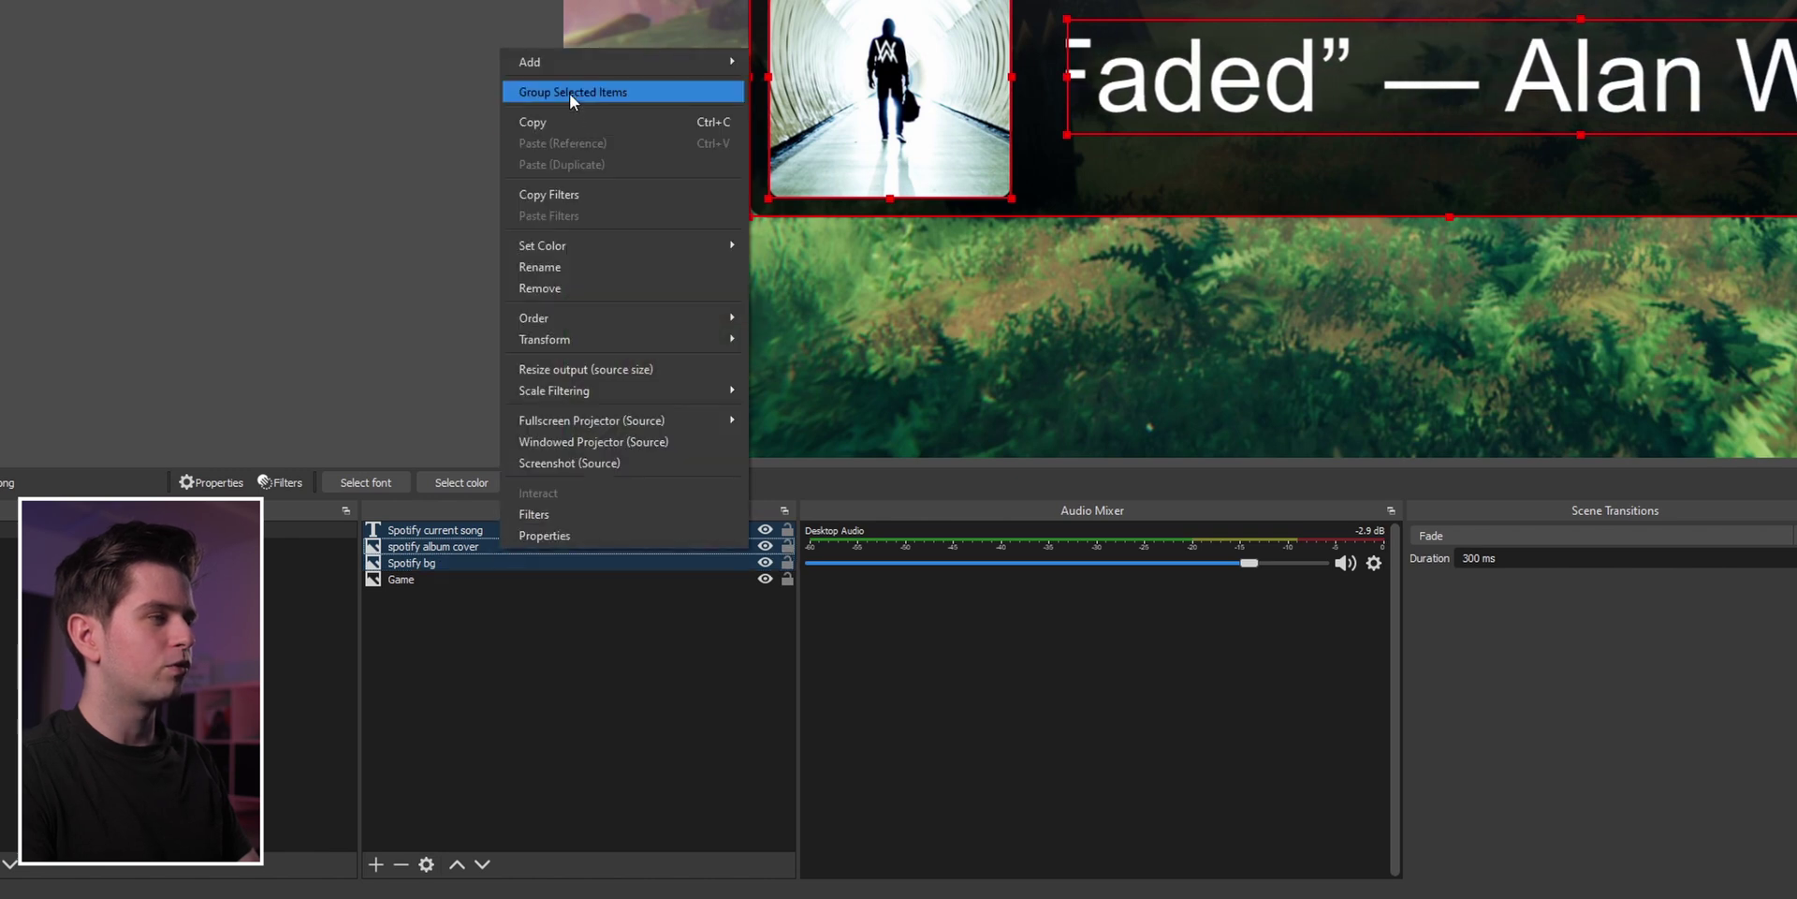
left_click(635, 99)
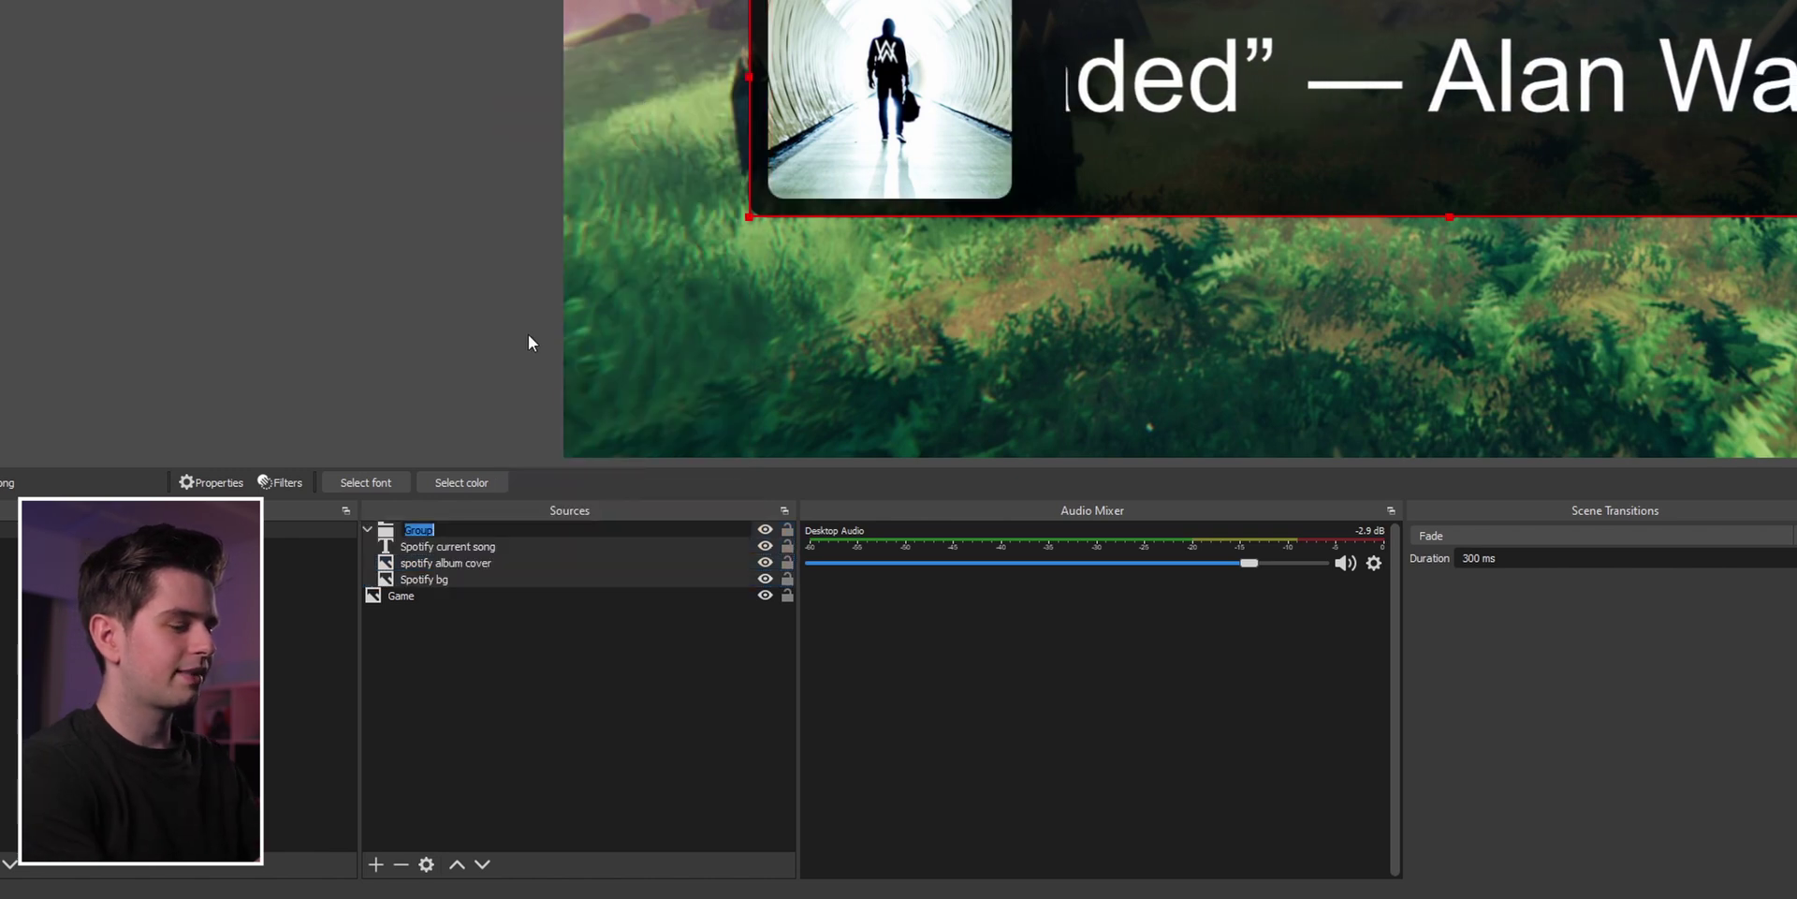
type("Spotify")
key("Return")
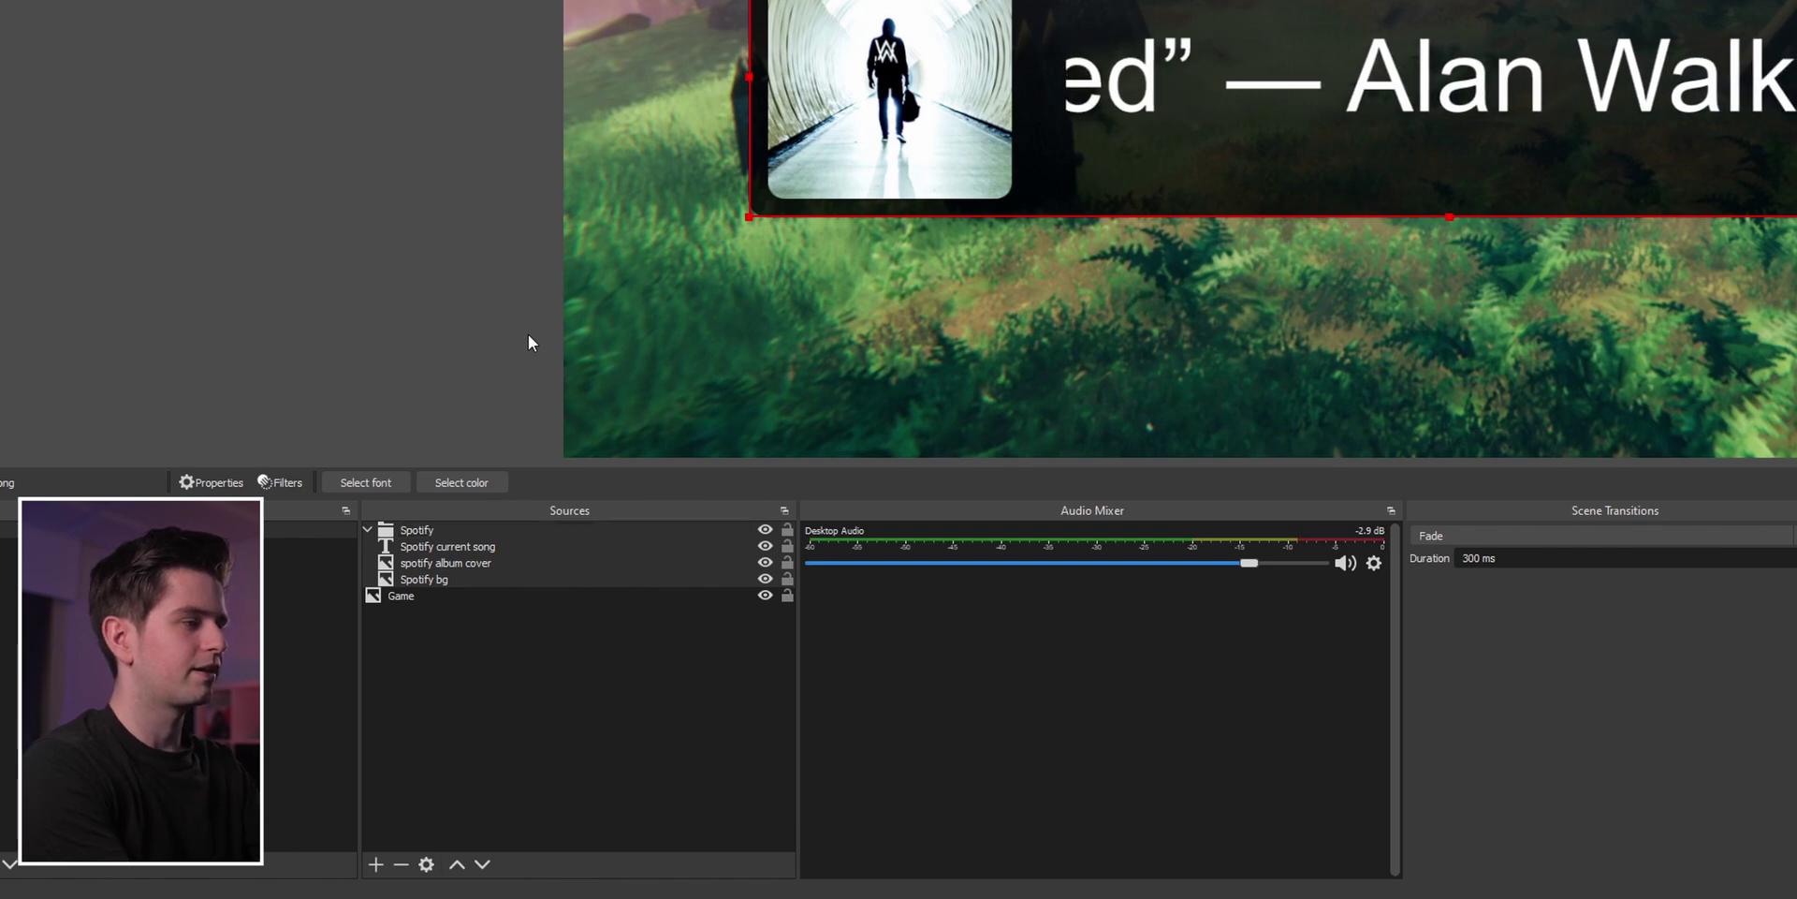
left_click(371, 530)
- Move the Spotify group in the preview and shrink it to a smaller size
left_click(442, 530)
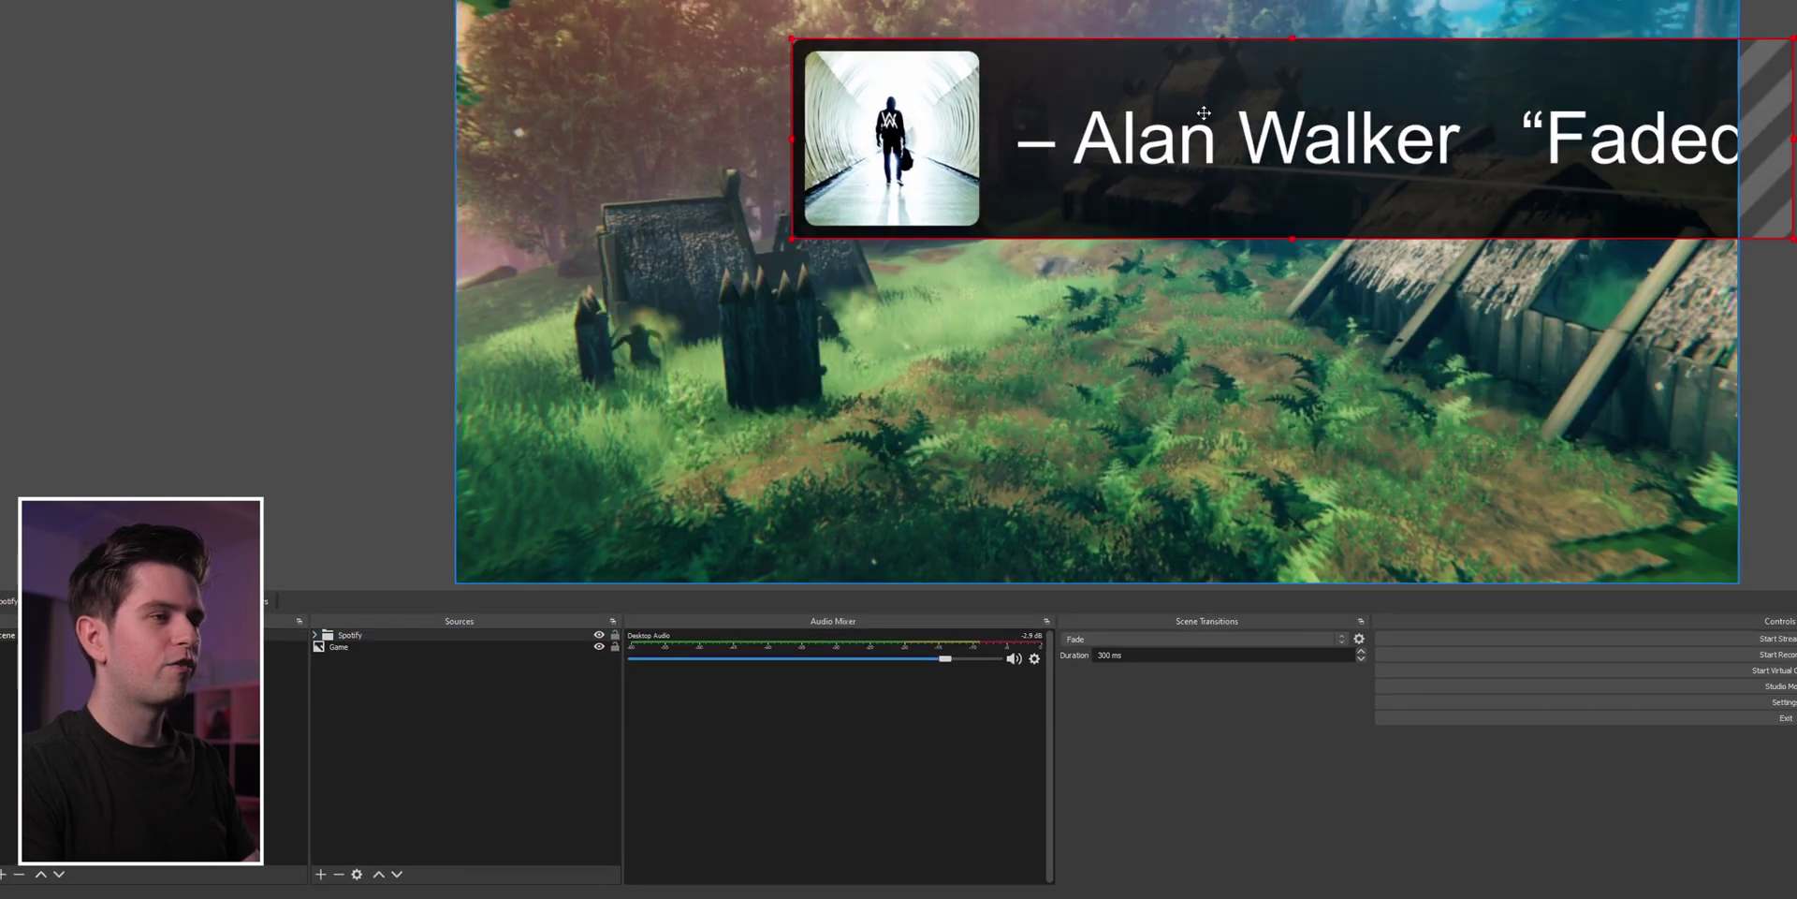
left_click_drag(1116, 79, 1071, 281)
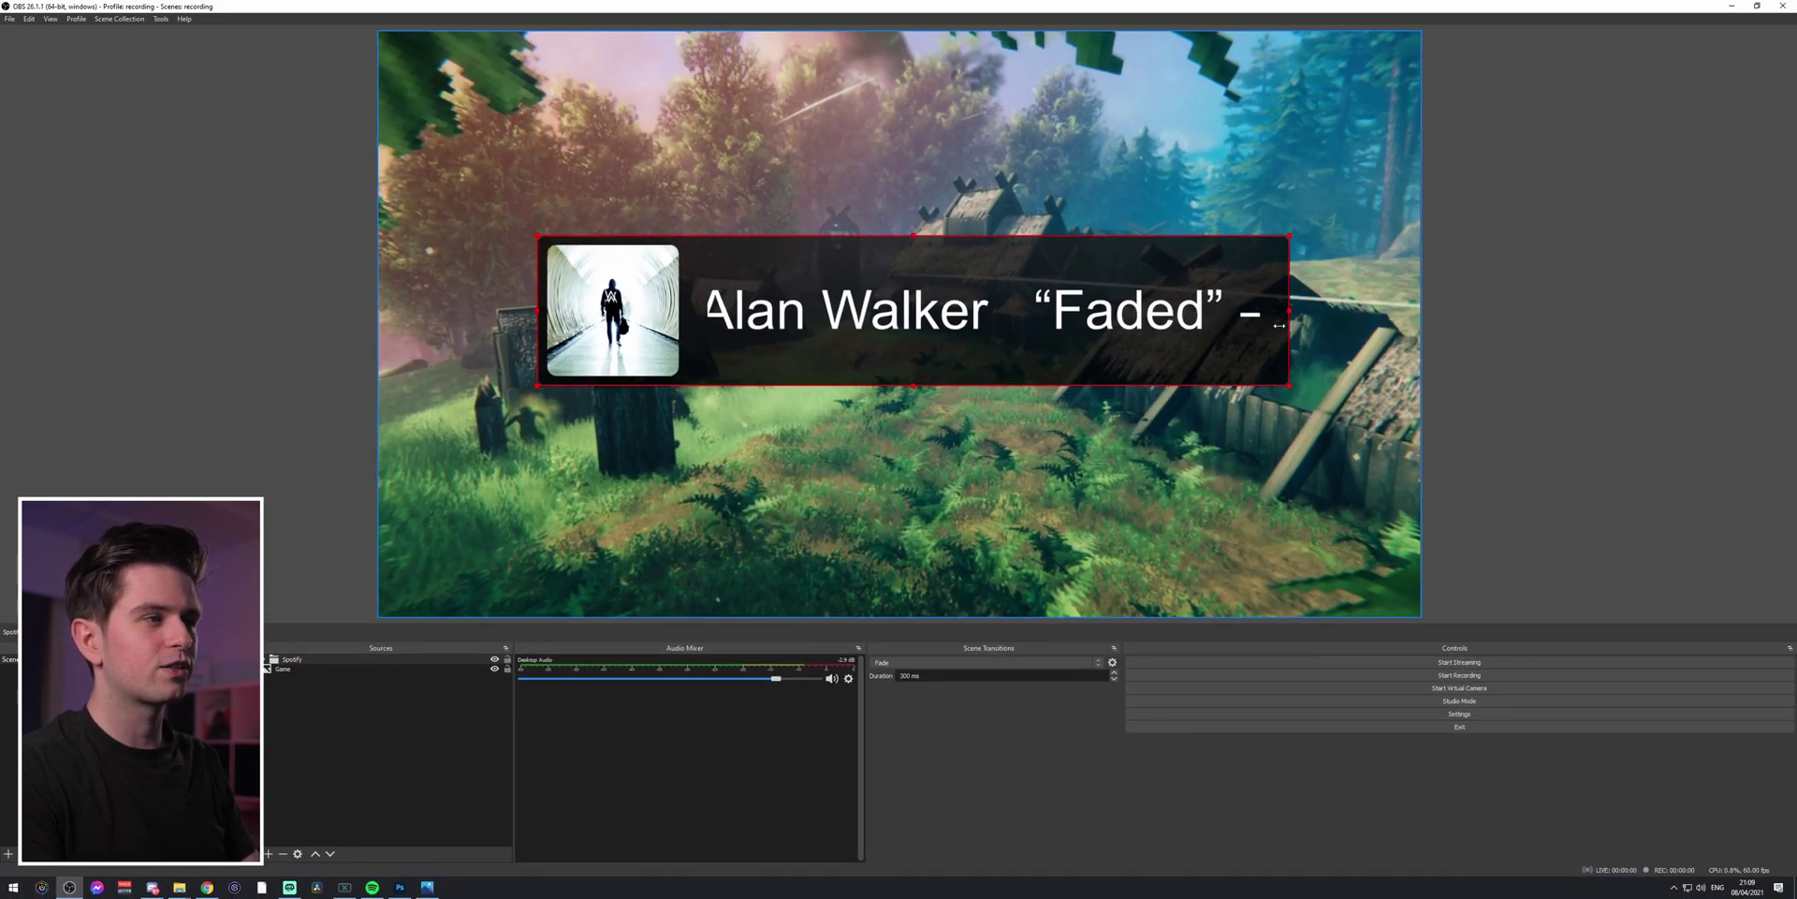
left_click_drag(1279, 325, 860, 297)
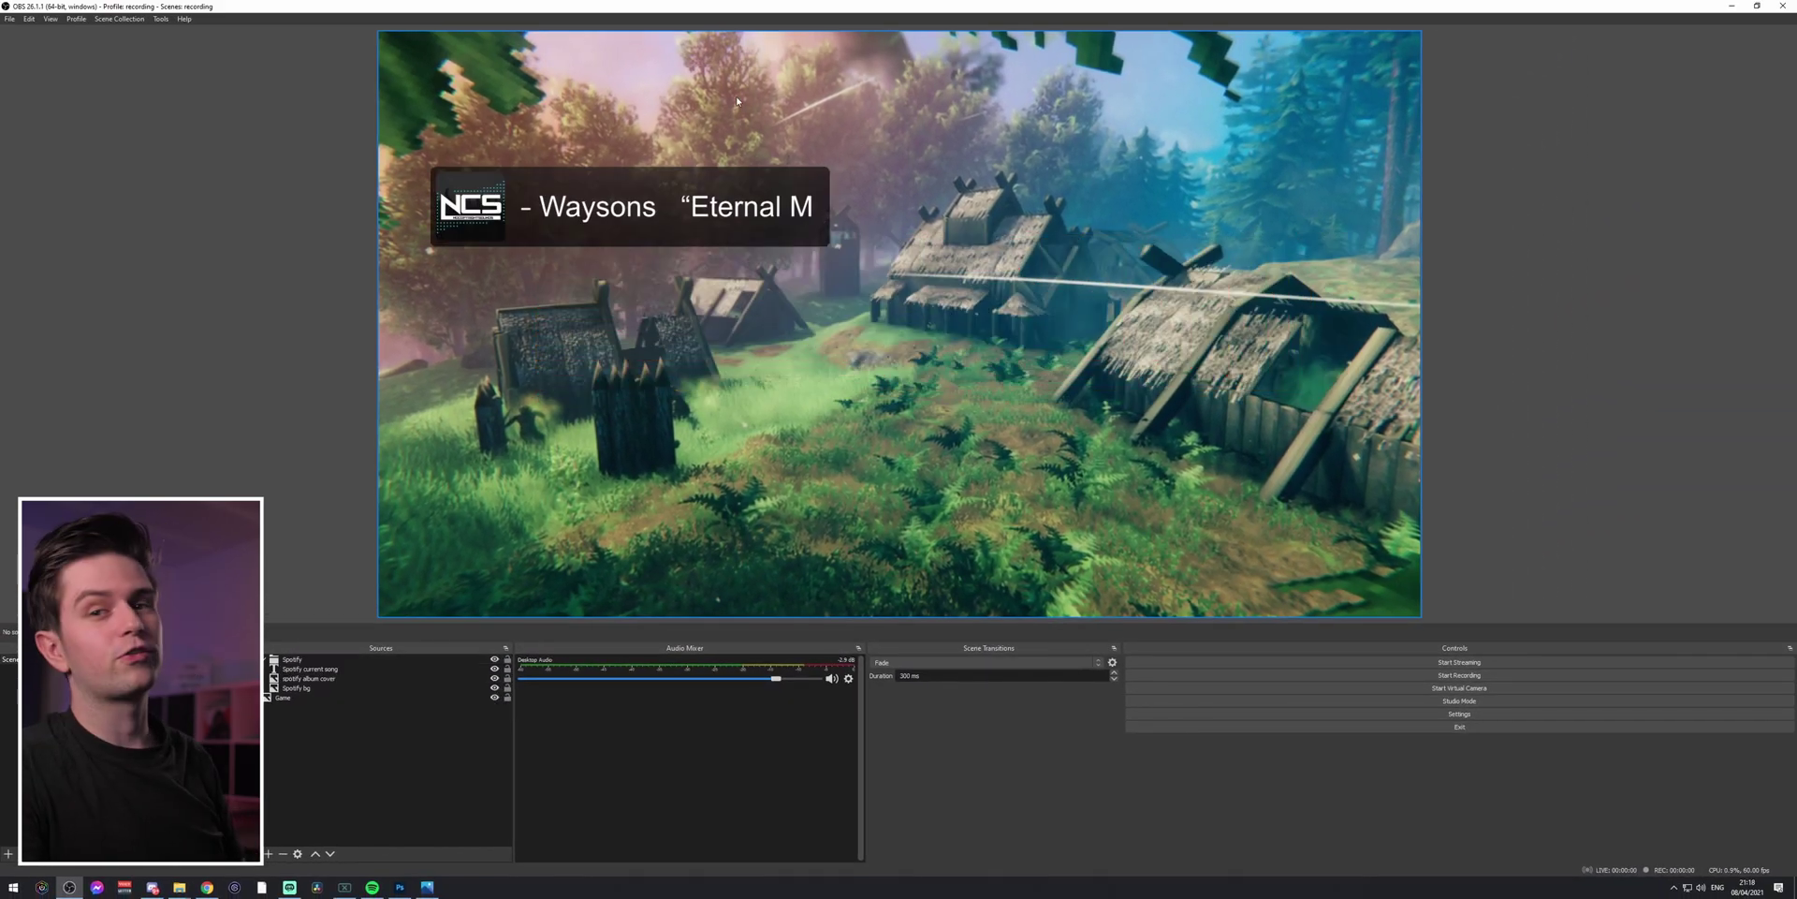
- Select the spotify album cover source and bring the Spotify window forward
left_click(338, 678)
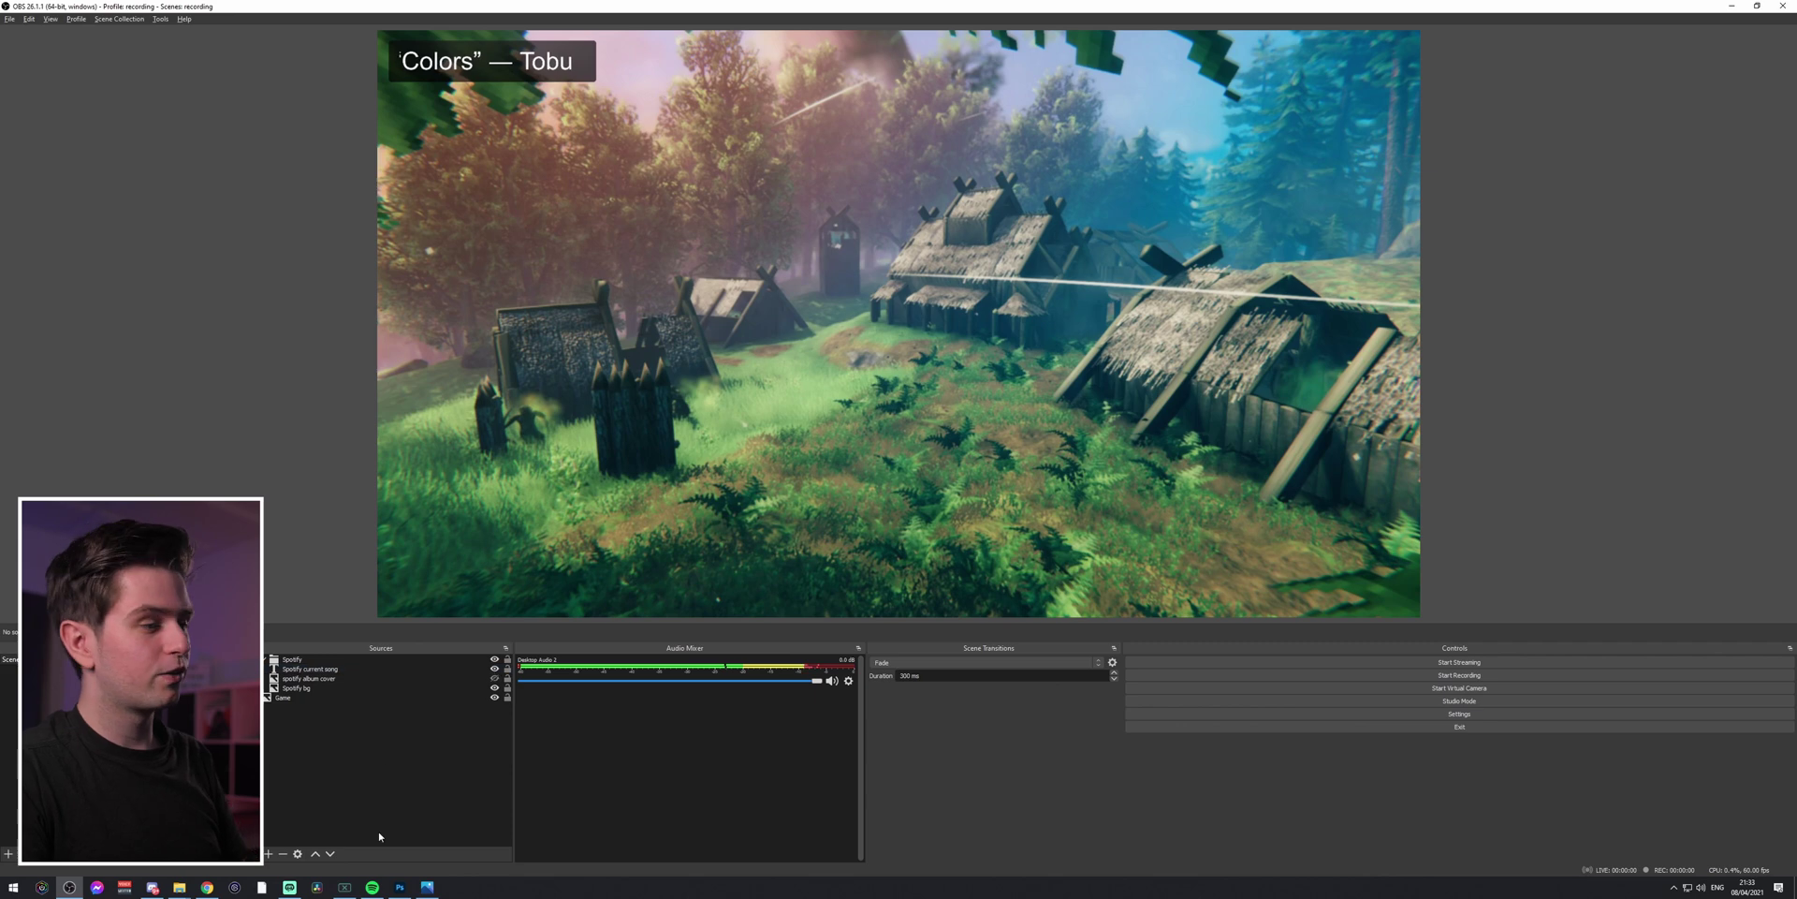
left_click(372, 886)
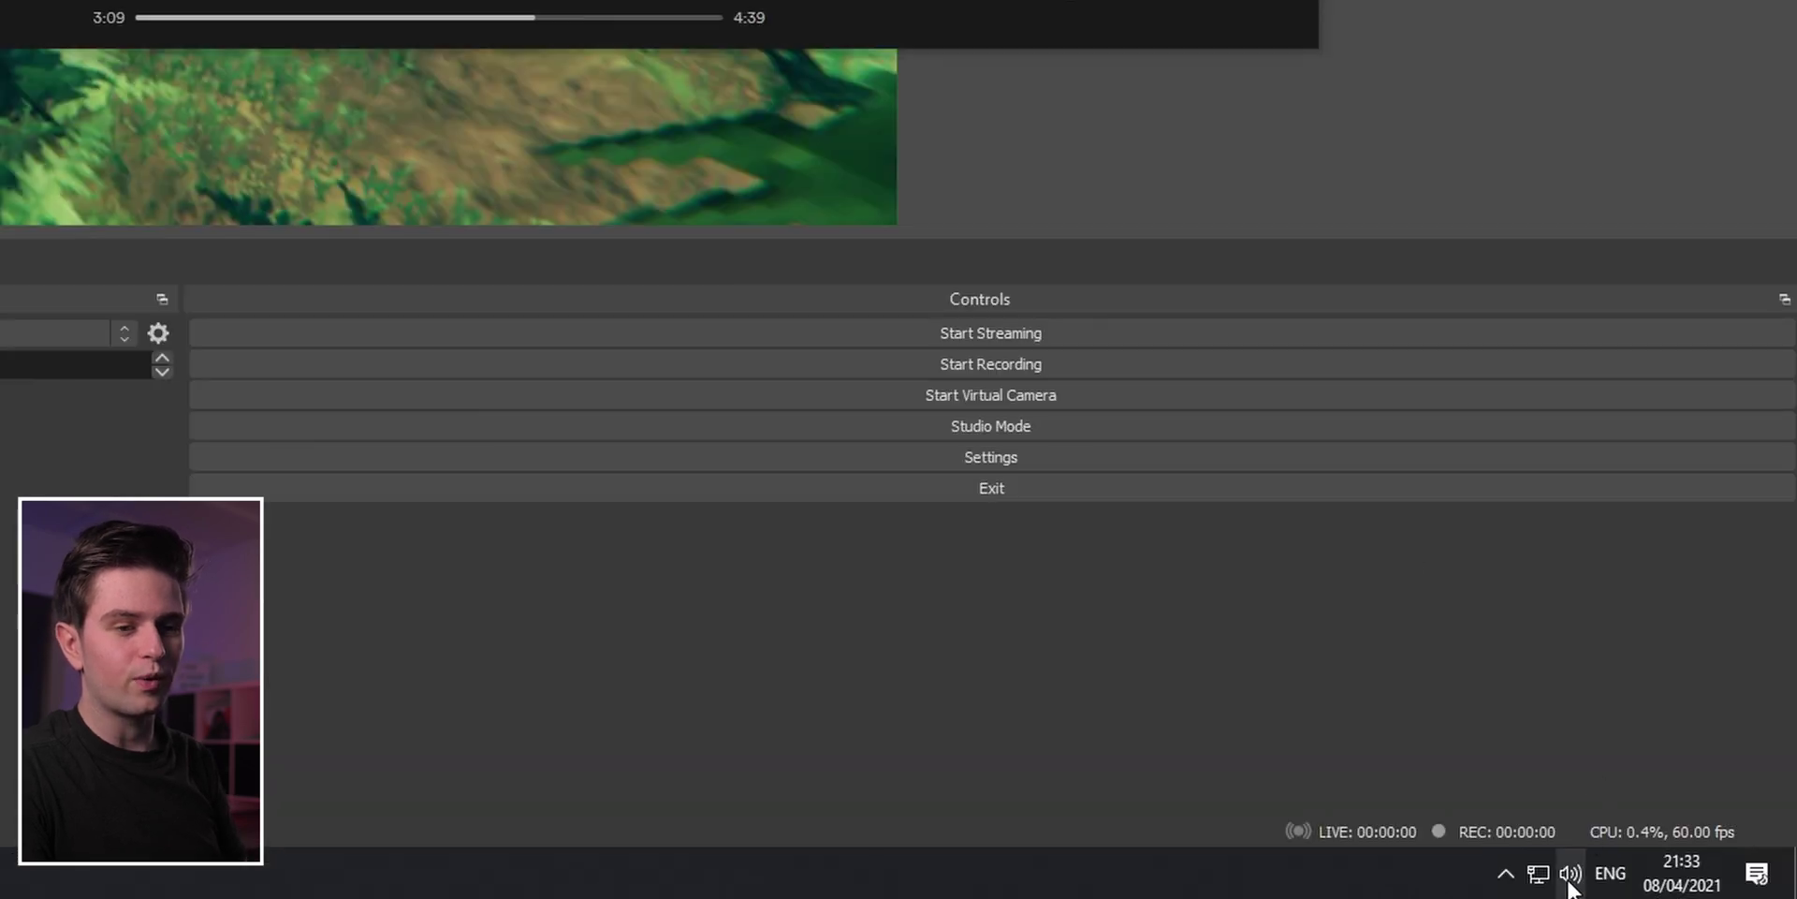
- Go to Windows Sound settings' App volume and device preferences and open Spotify Music's output options
right_click(1570, 878)
left_click(1567, 689)
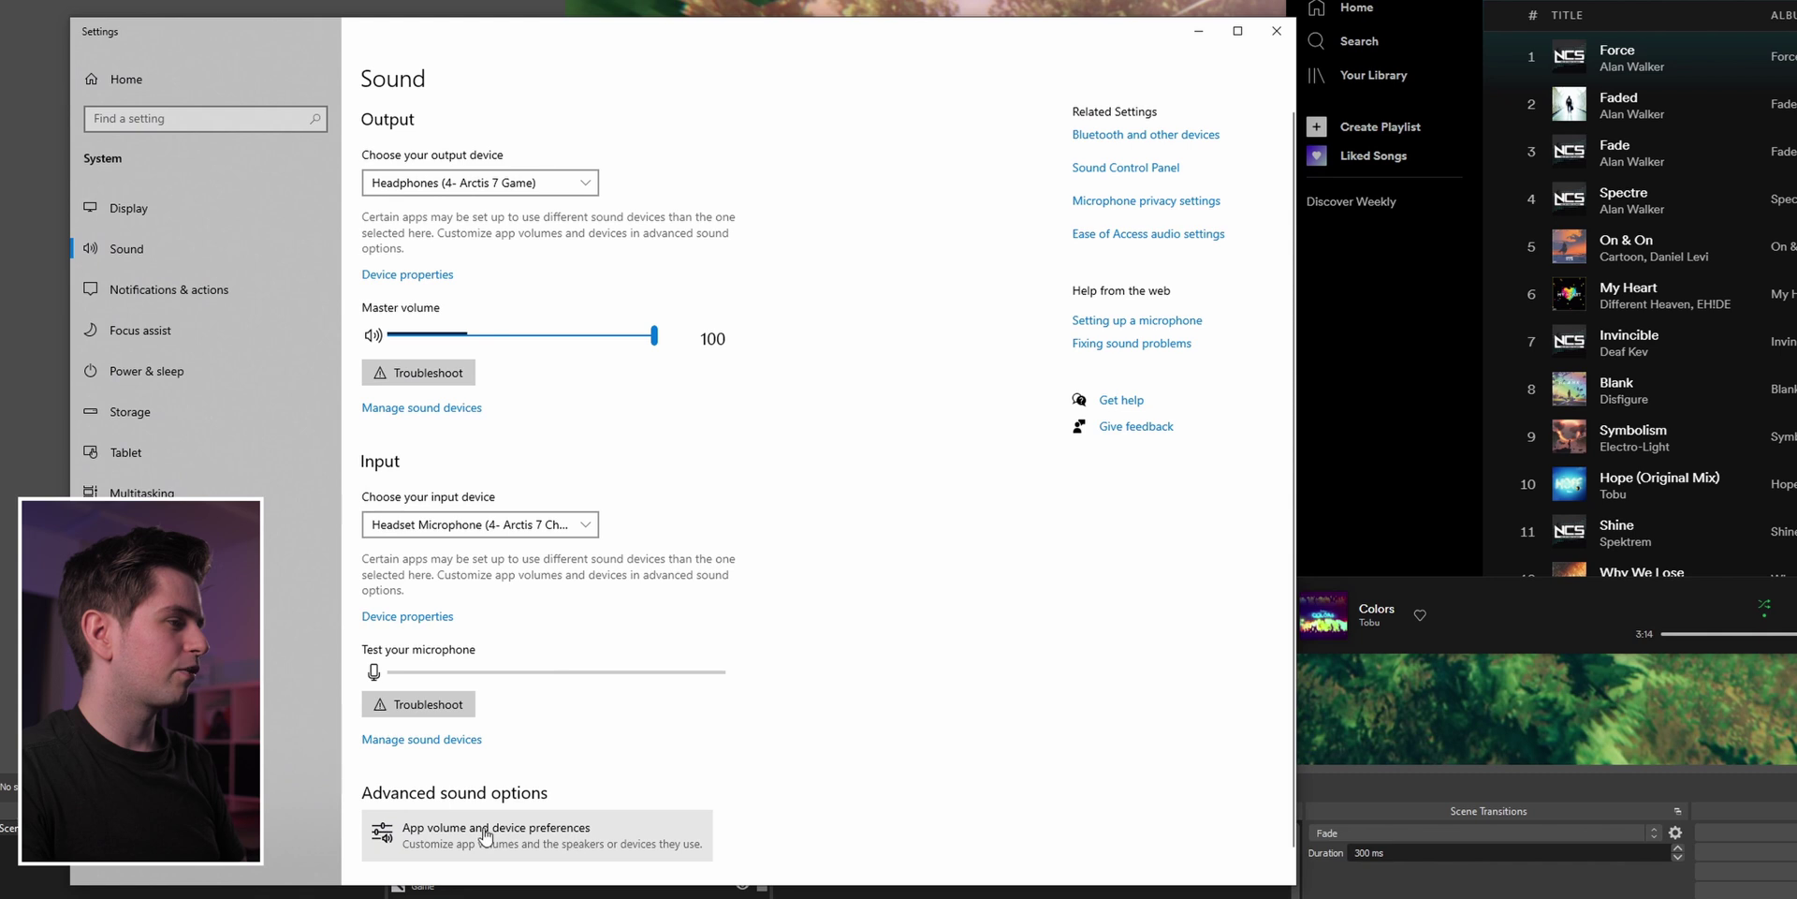
left_click(590, 833)
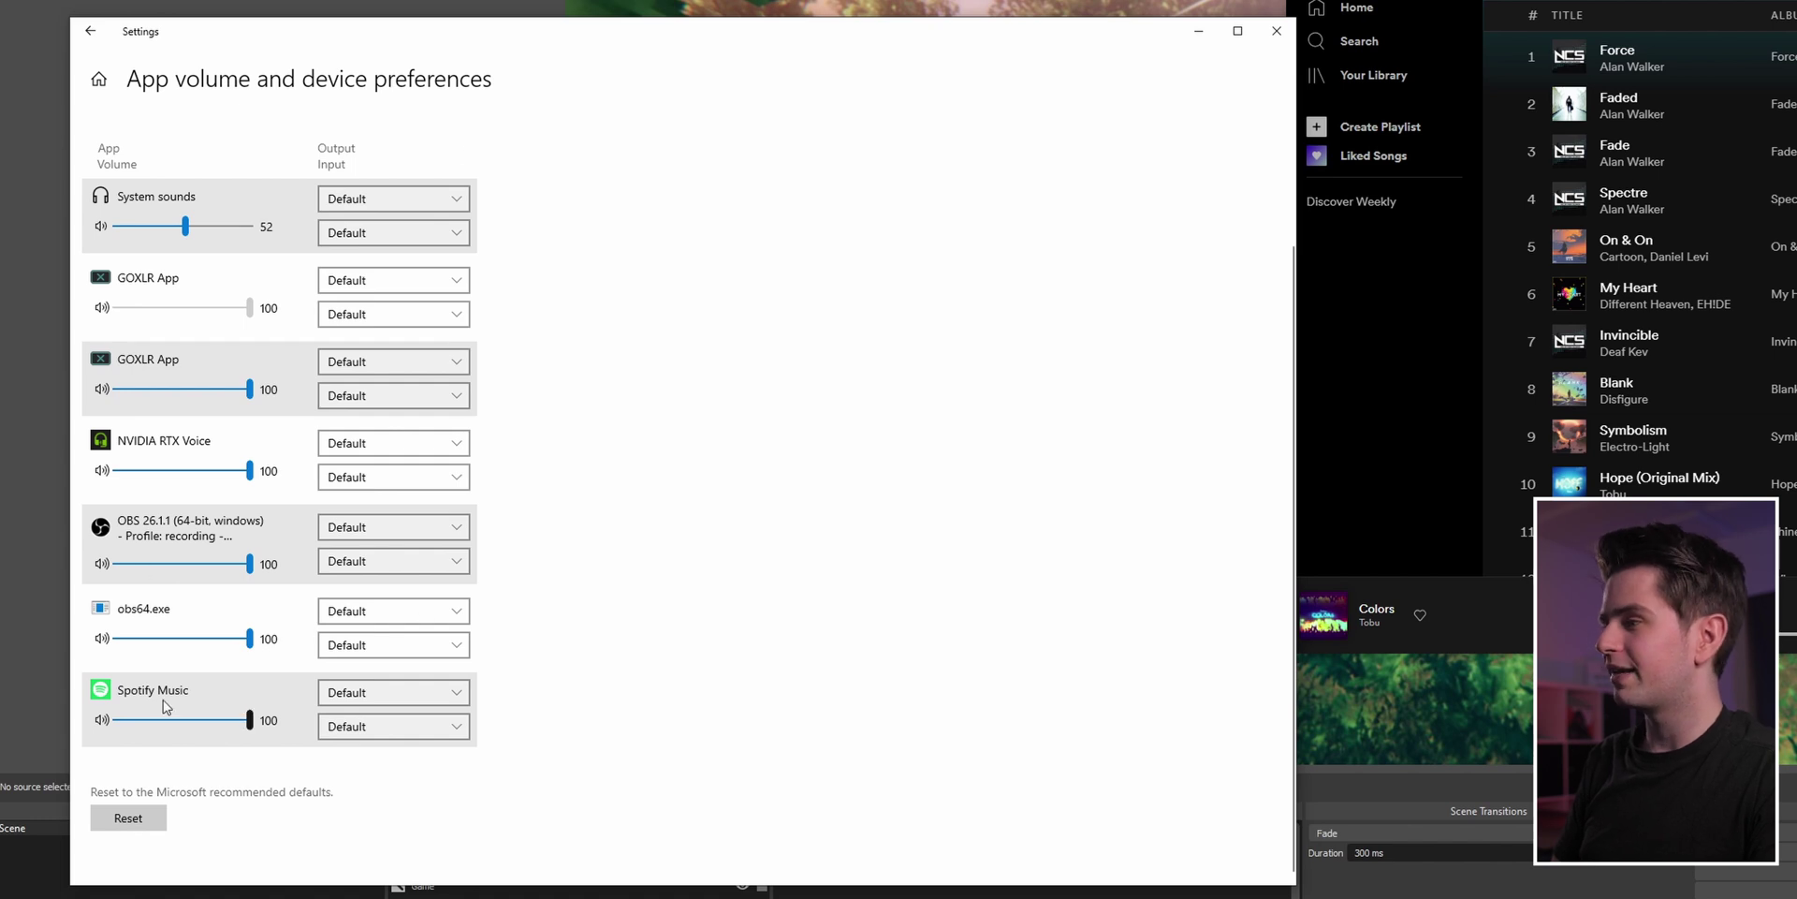
left_click(375, 694)
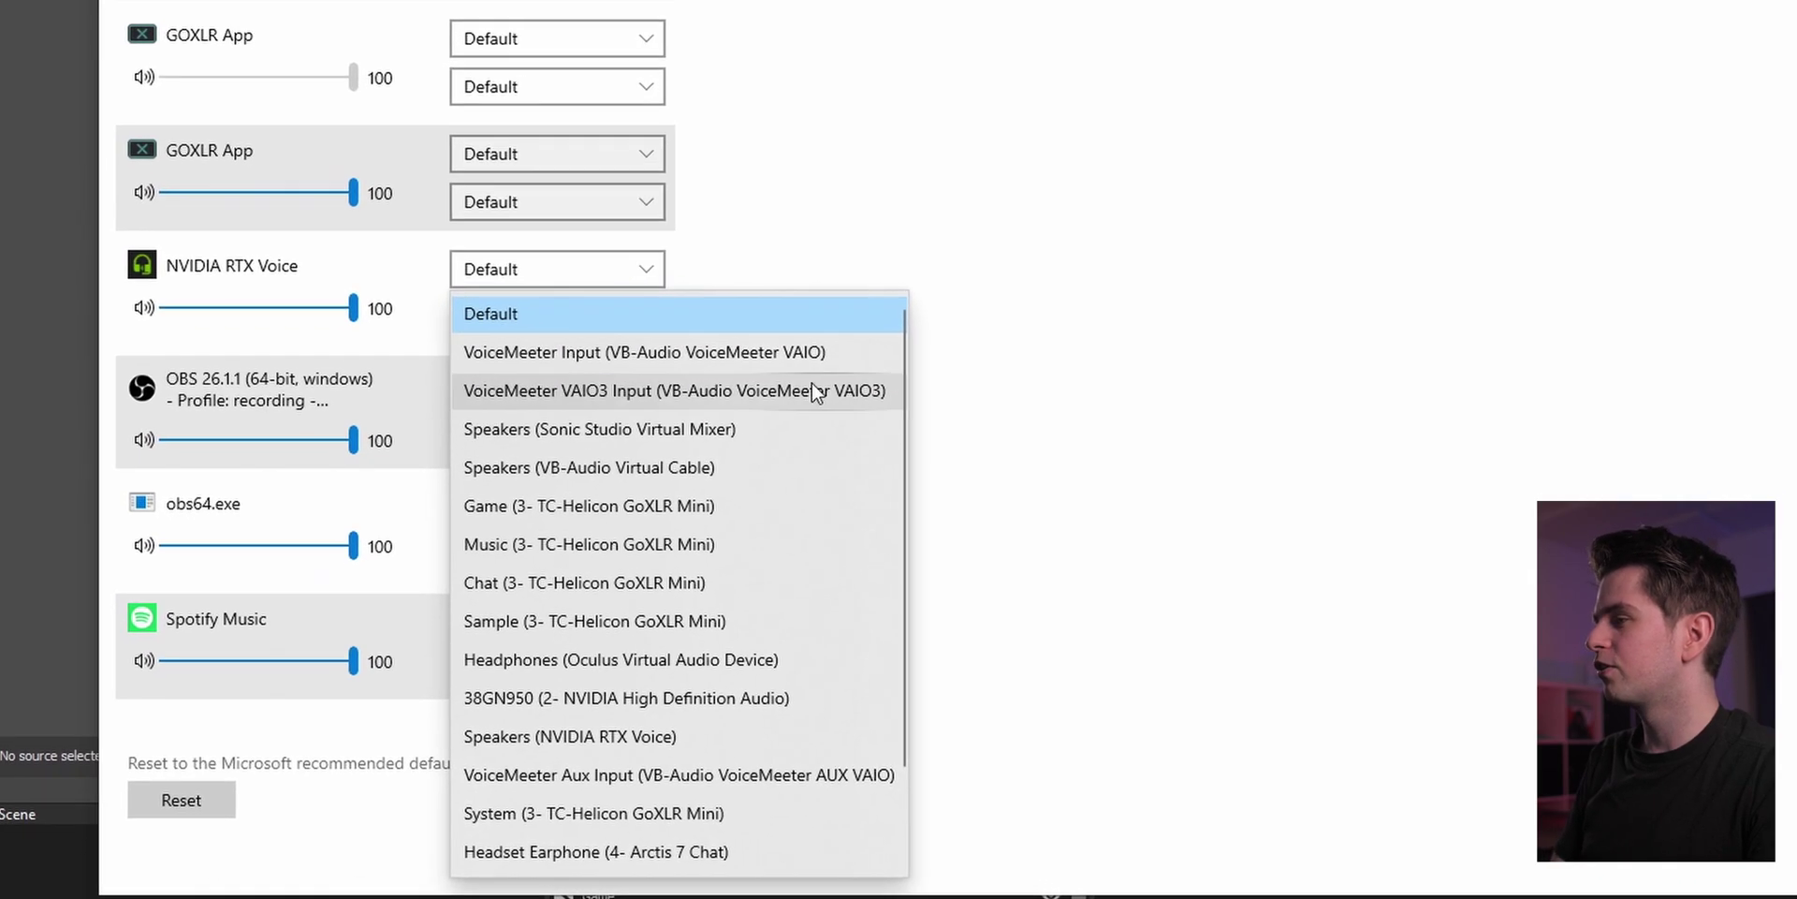
scroll(812, 384, "down", 1)
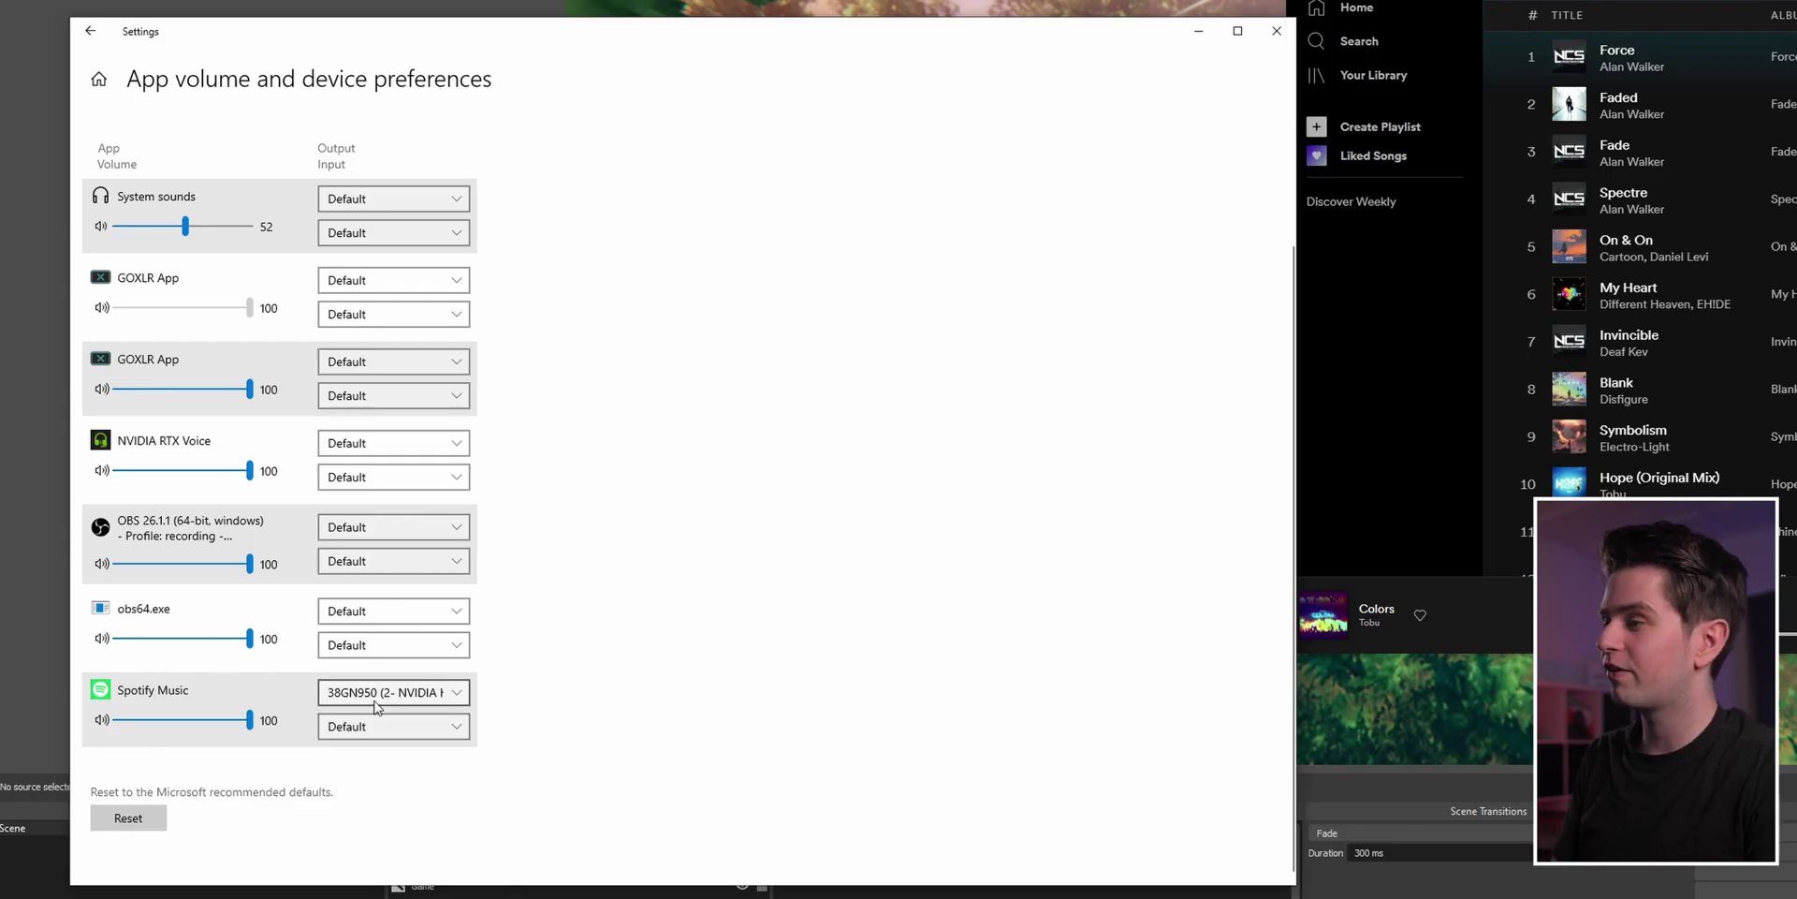
- Change Spotify Music's output device to Speakers (VB-Audio Virtual Cable)
left_click(376, 692)
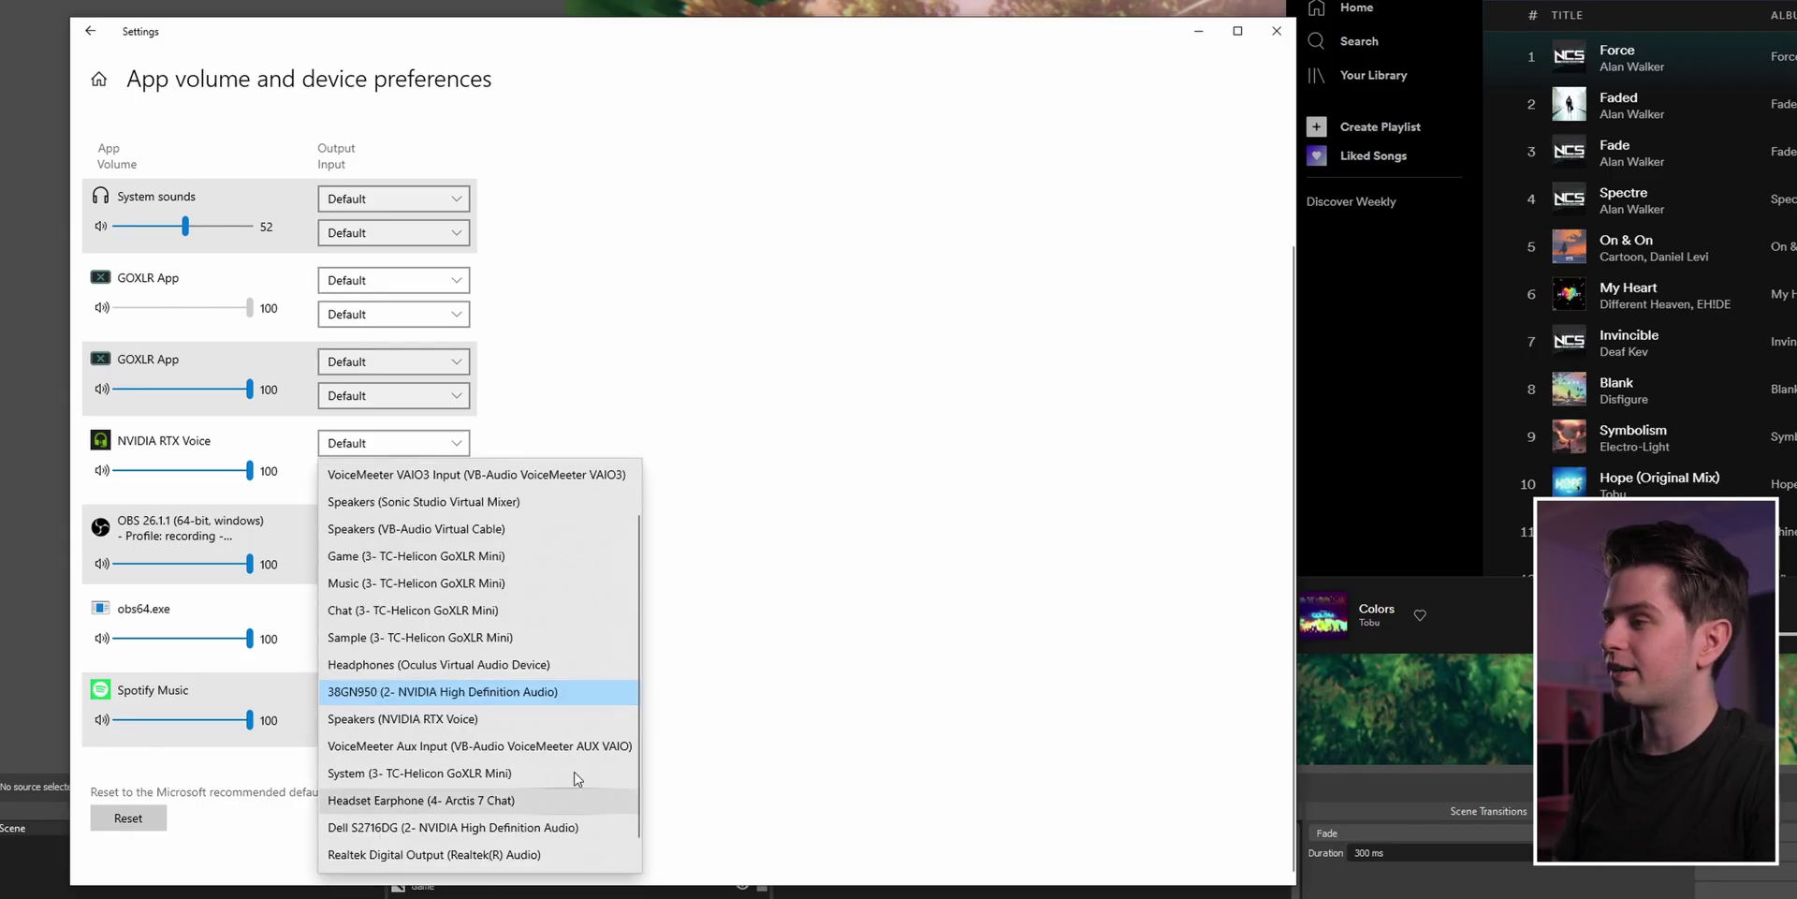
key("Return")
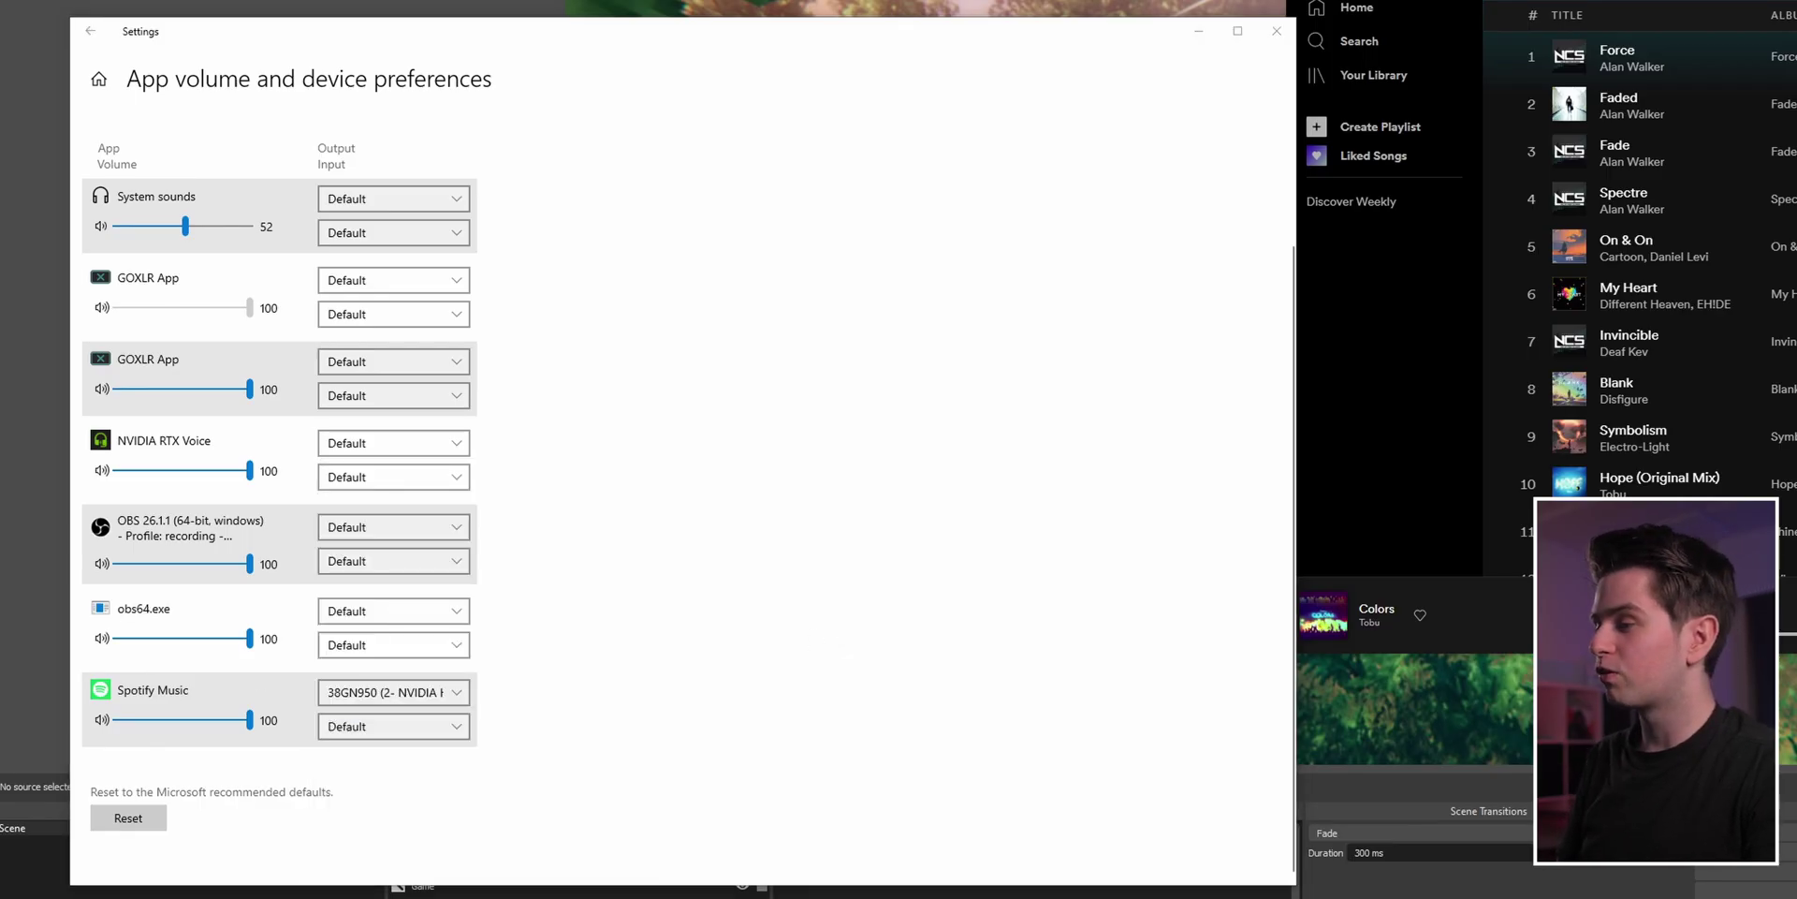
key("alt+Tab")
left_click(817, 185)
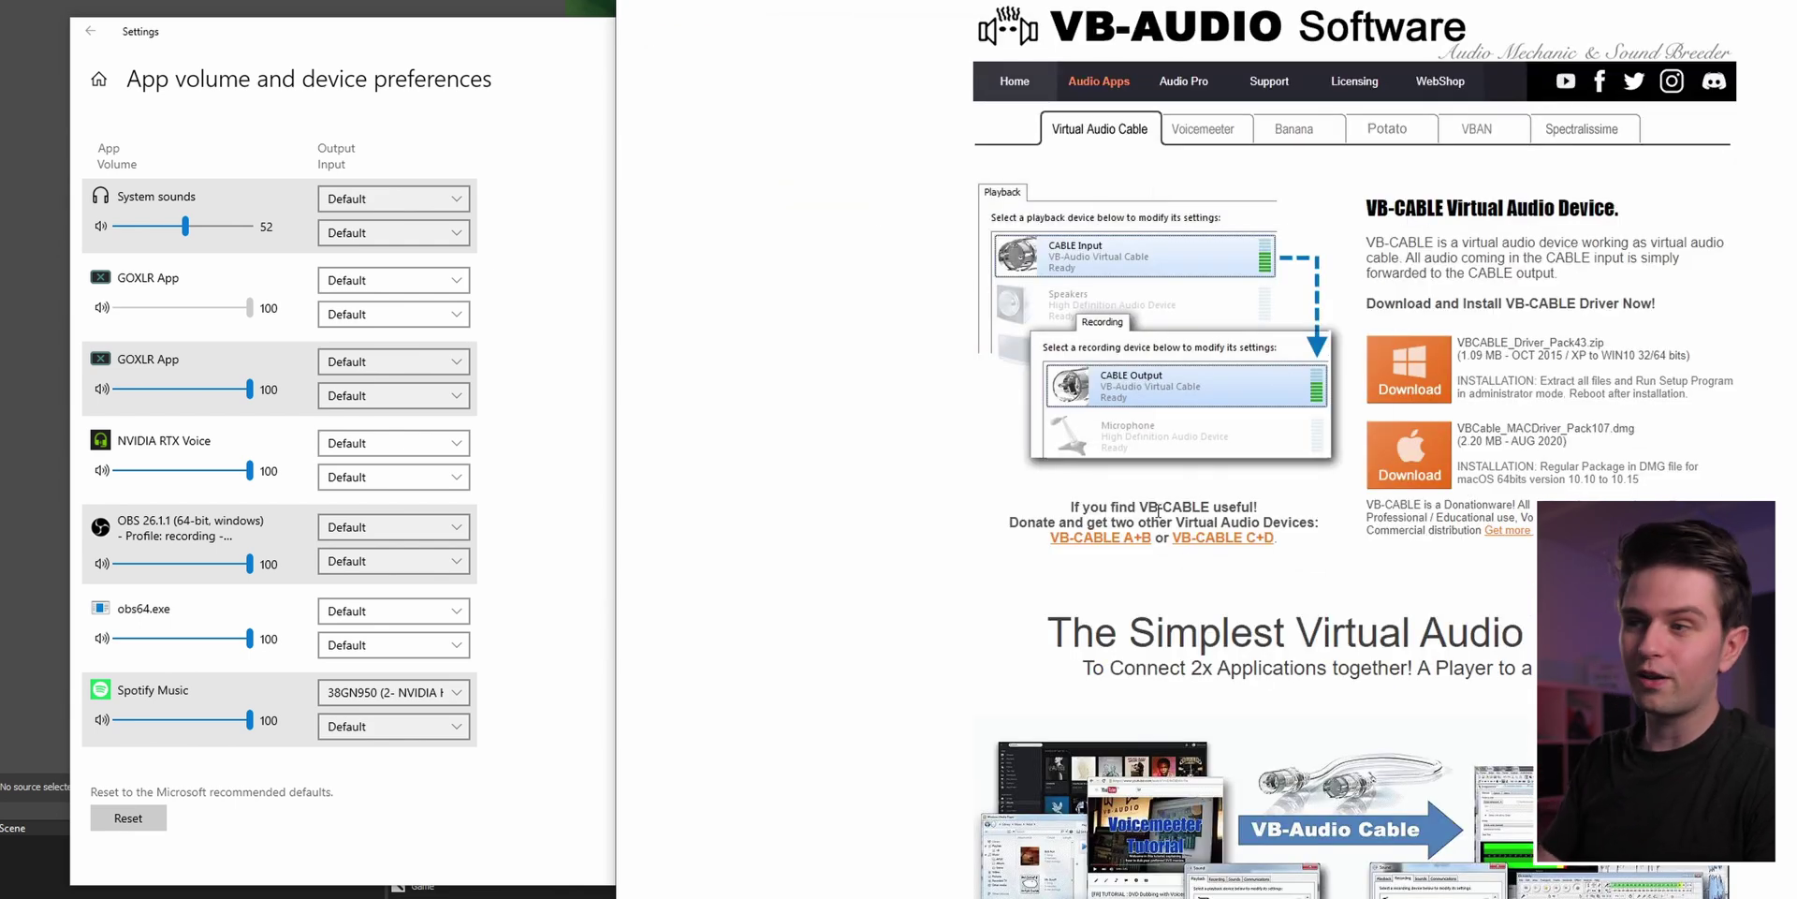
left_click(570, 700)
left_click(400, 697)
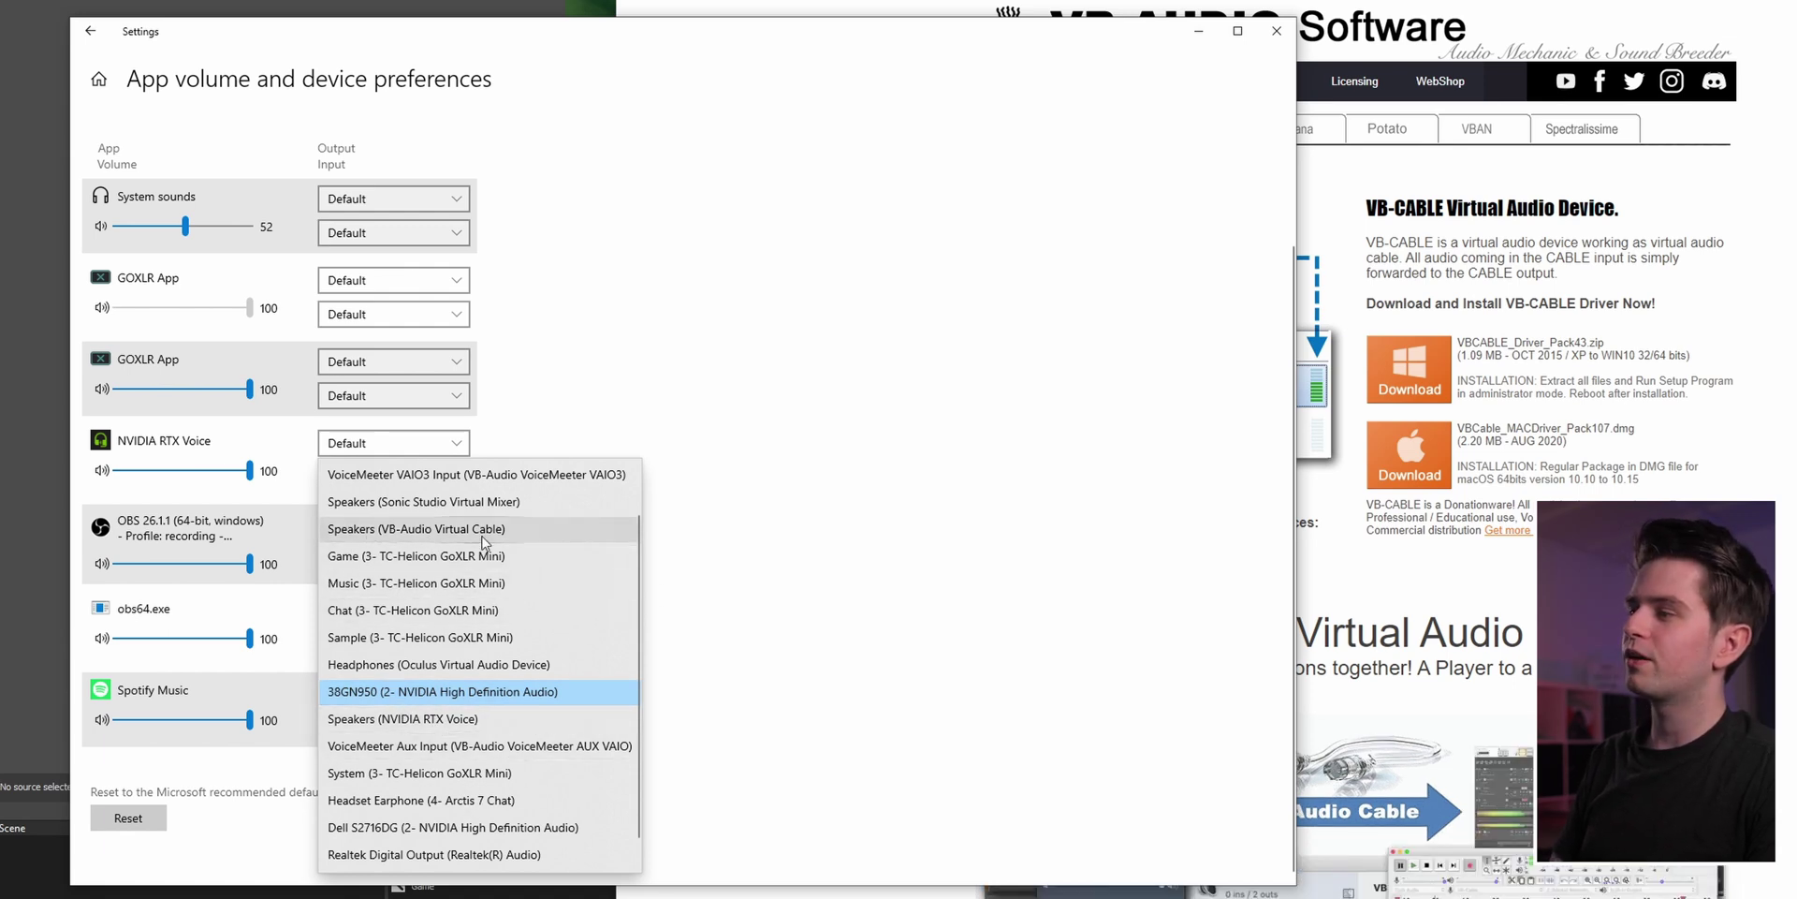
left_click(468, 530)
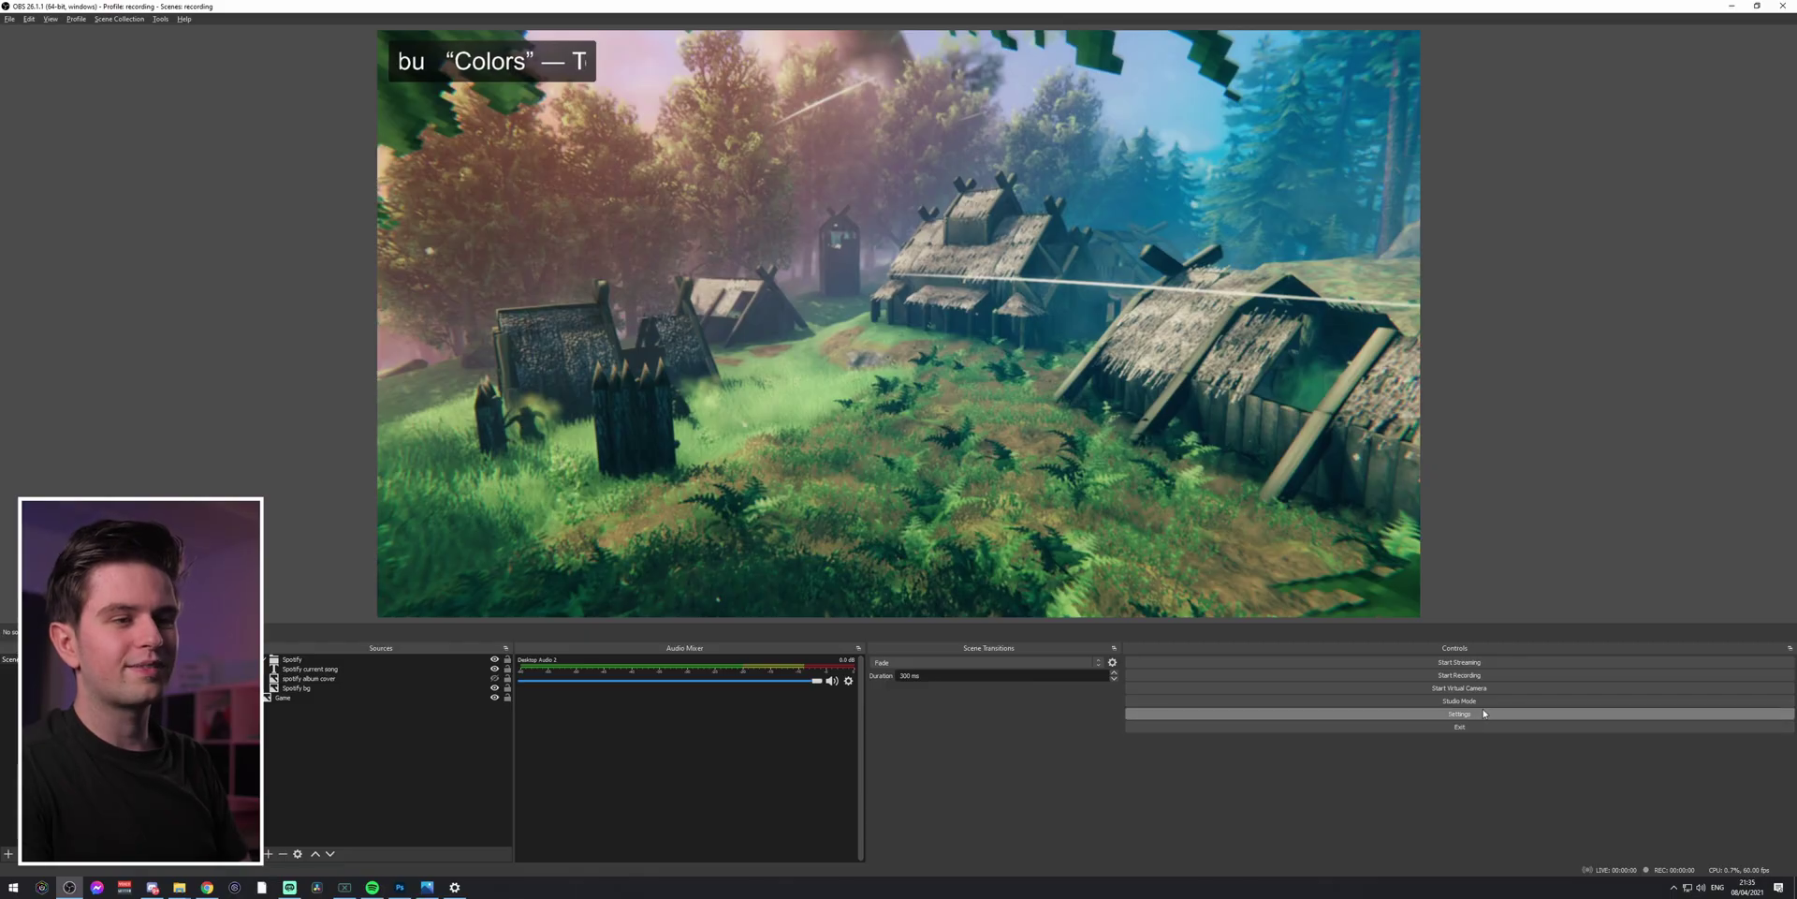
- In OBS audio settings, set Desktop Audio 2 to Speakers (VB-Audio Virtual Cable) and save
left_click(1483, 713)
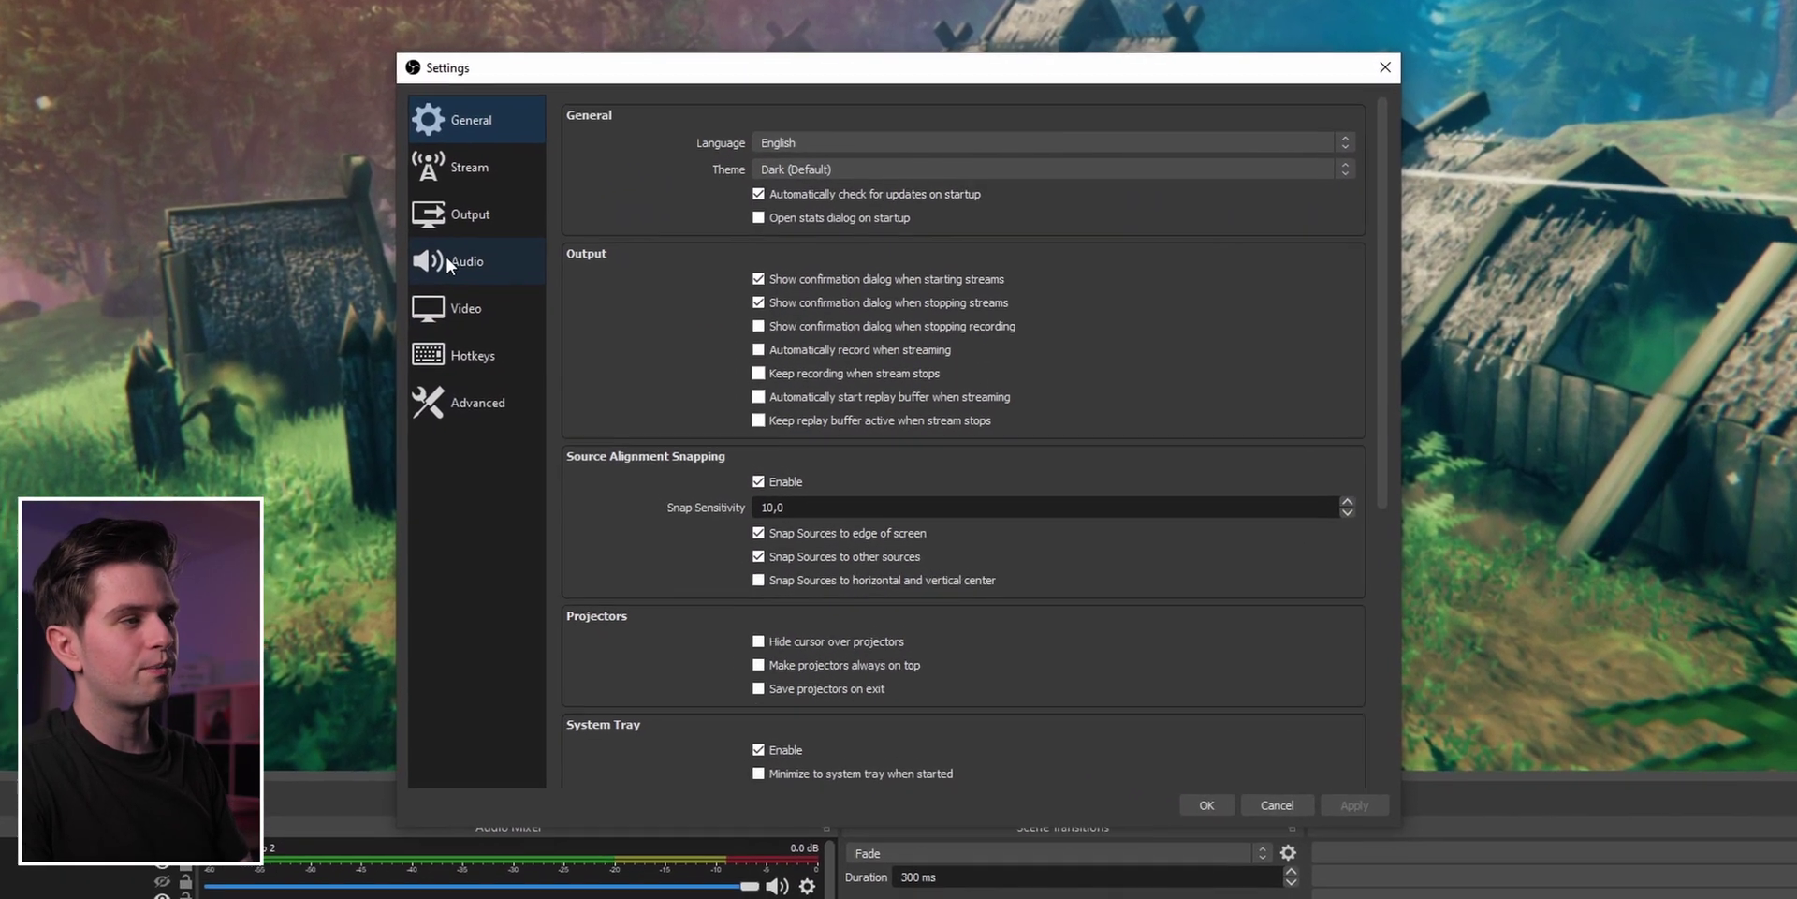
left_click(513, 288)
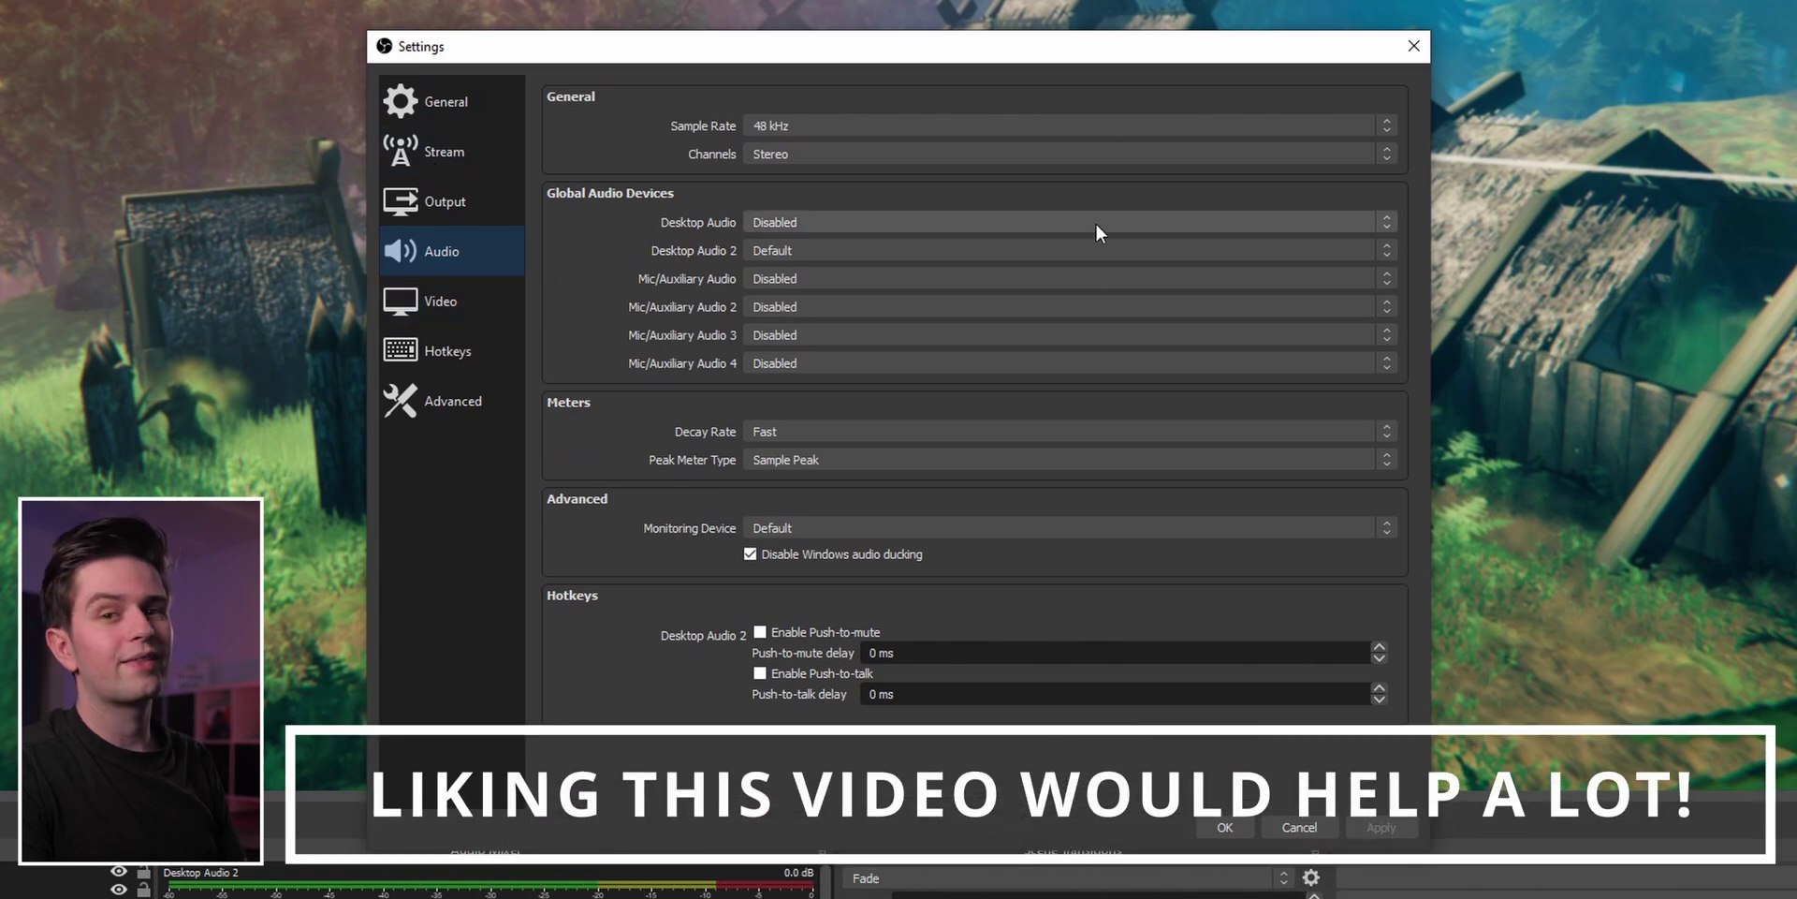
left_click(817, 245)
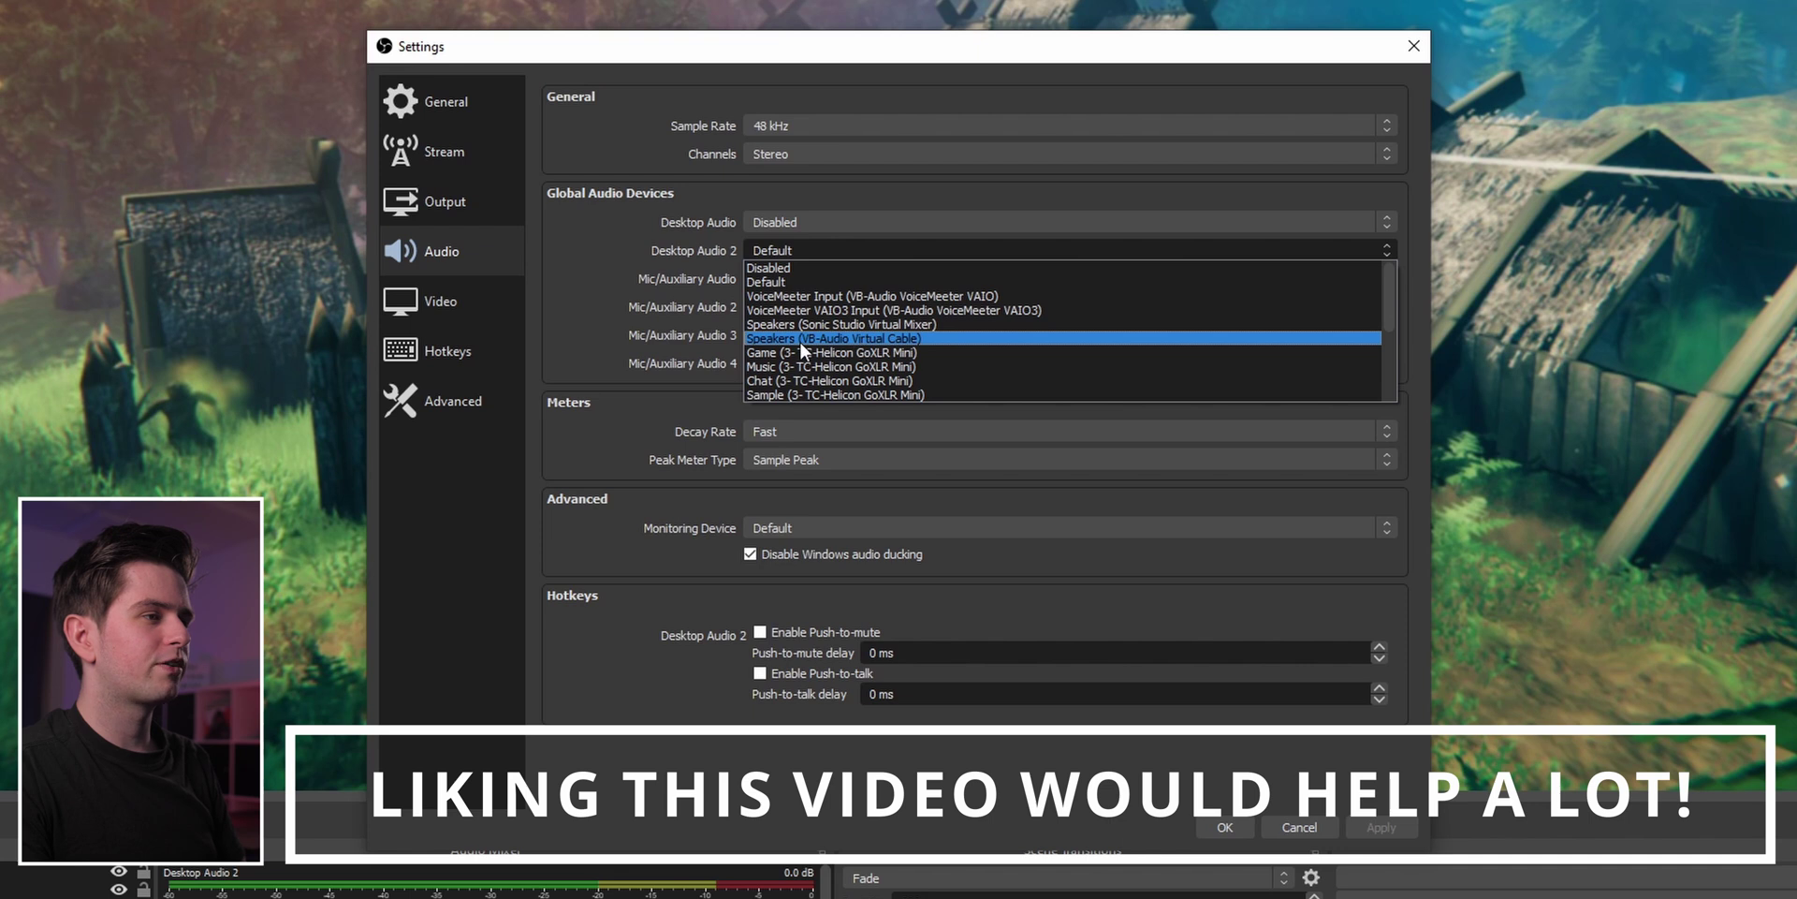
left_click(942, 339)
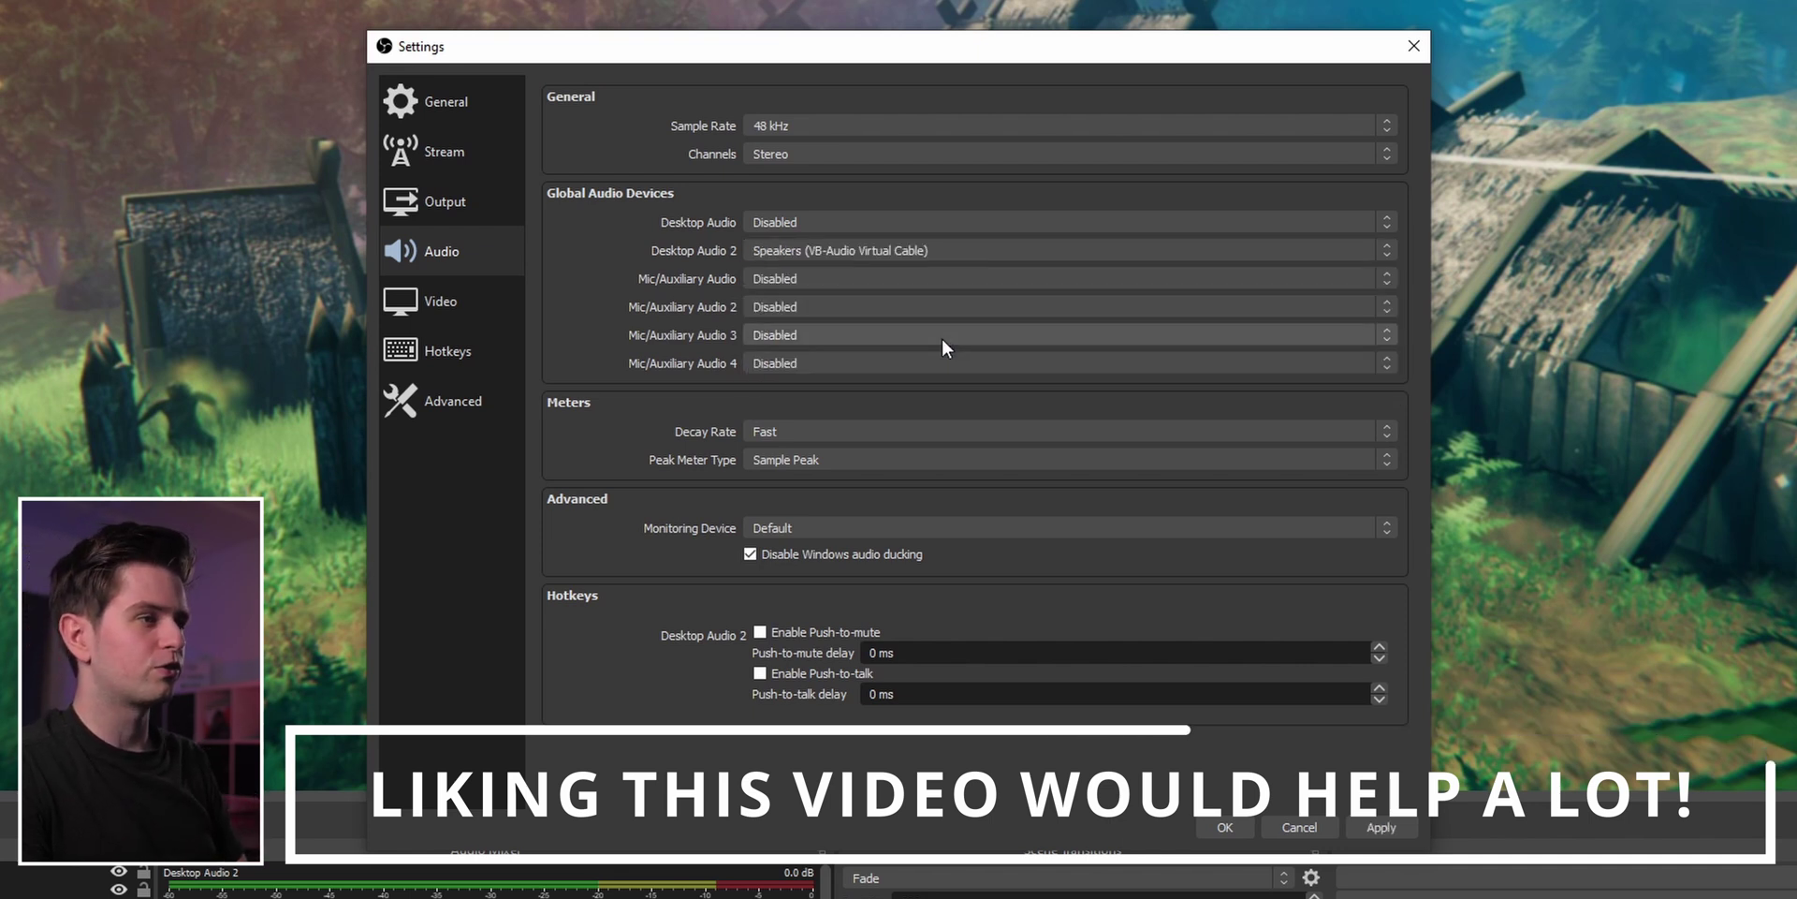
left_click(1232, 822)
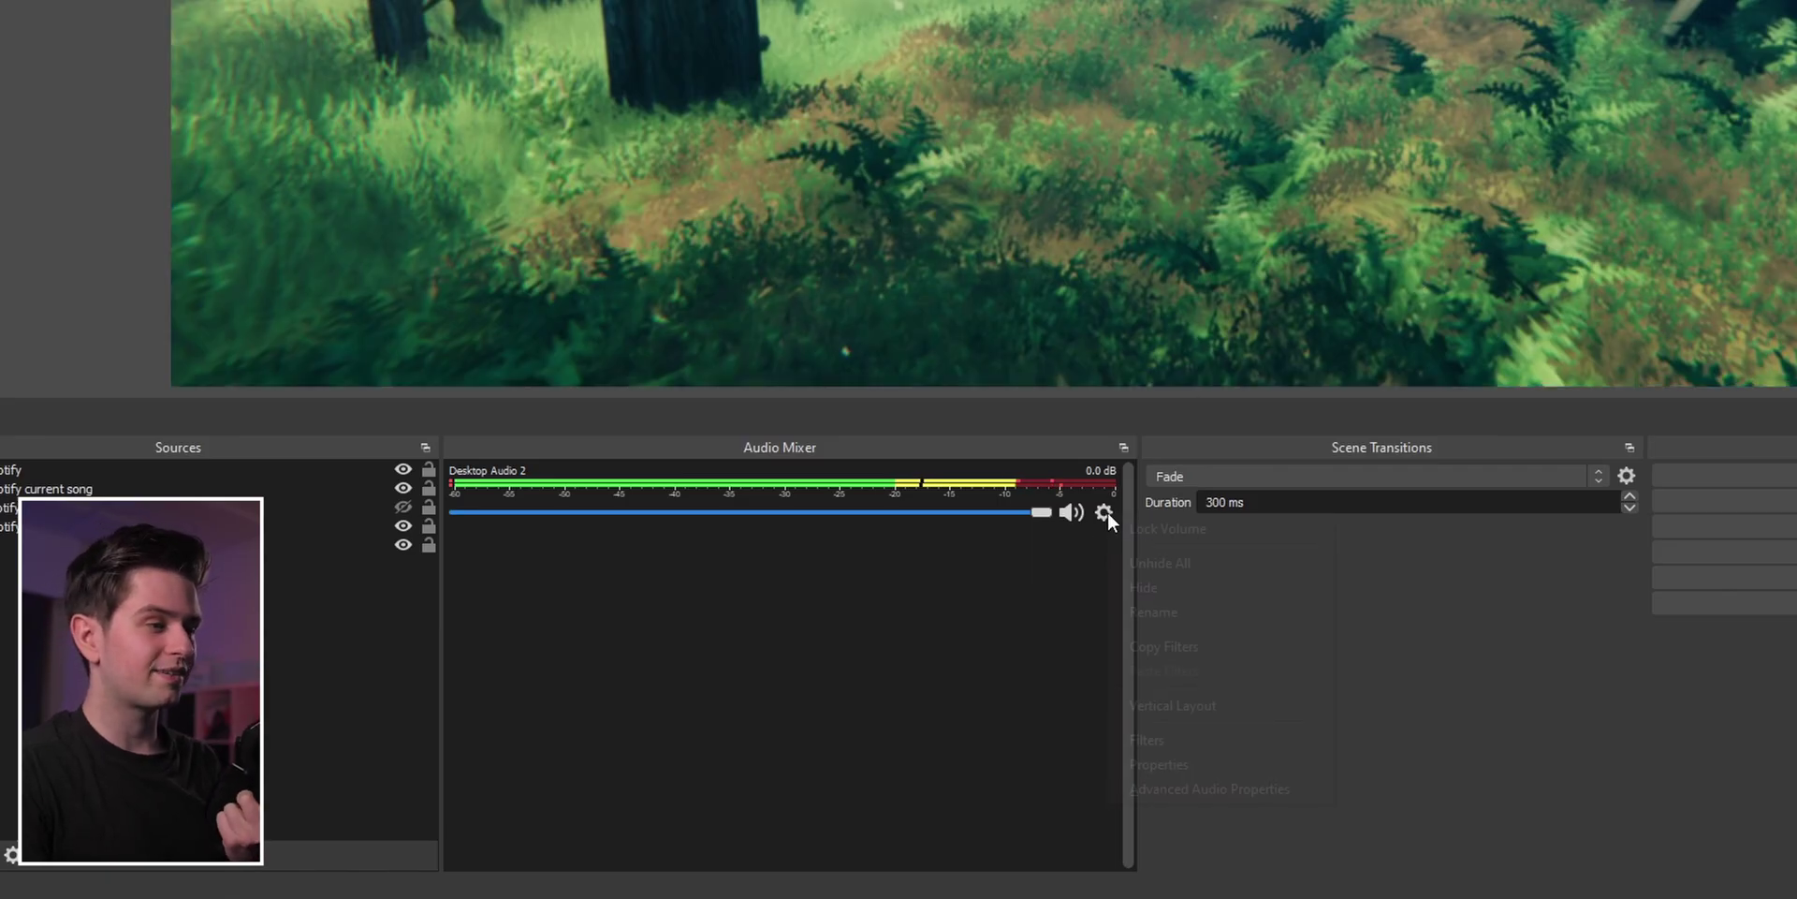
- In Advanced Audio Properties, set Desktop Audio 2 monitoring to Monitor Only (mute output)
left_click(1105, 512)
left_click(1198, 789)
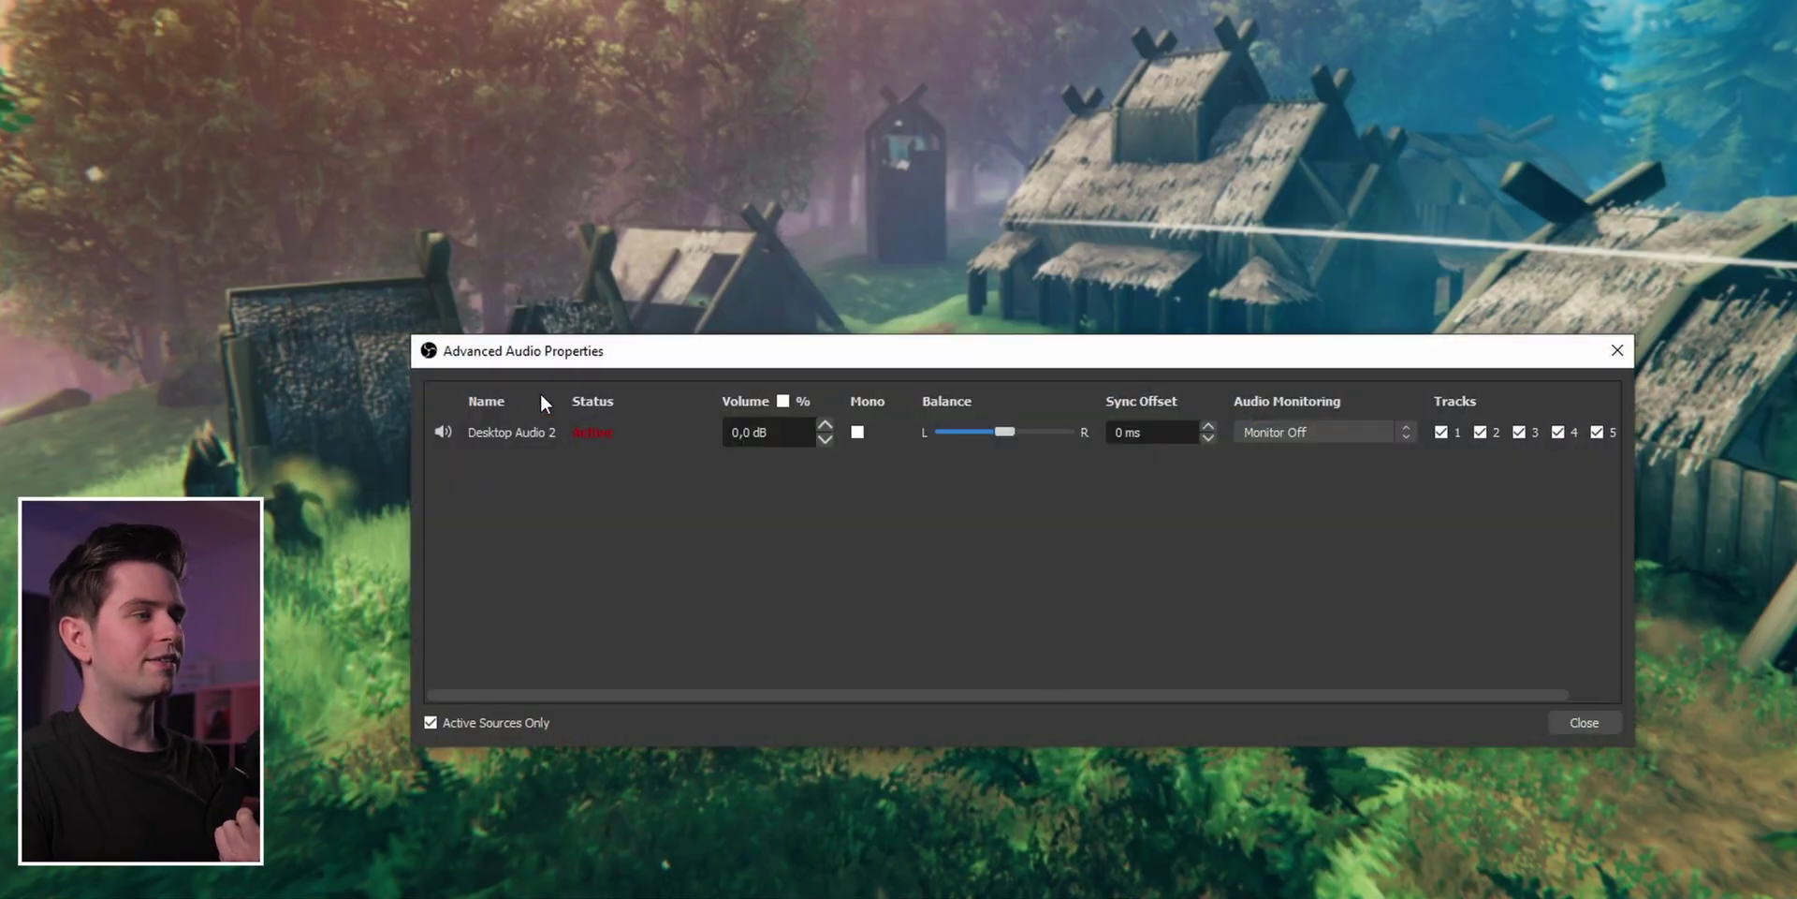
left_click(1269, 436)
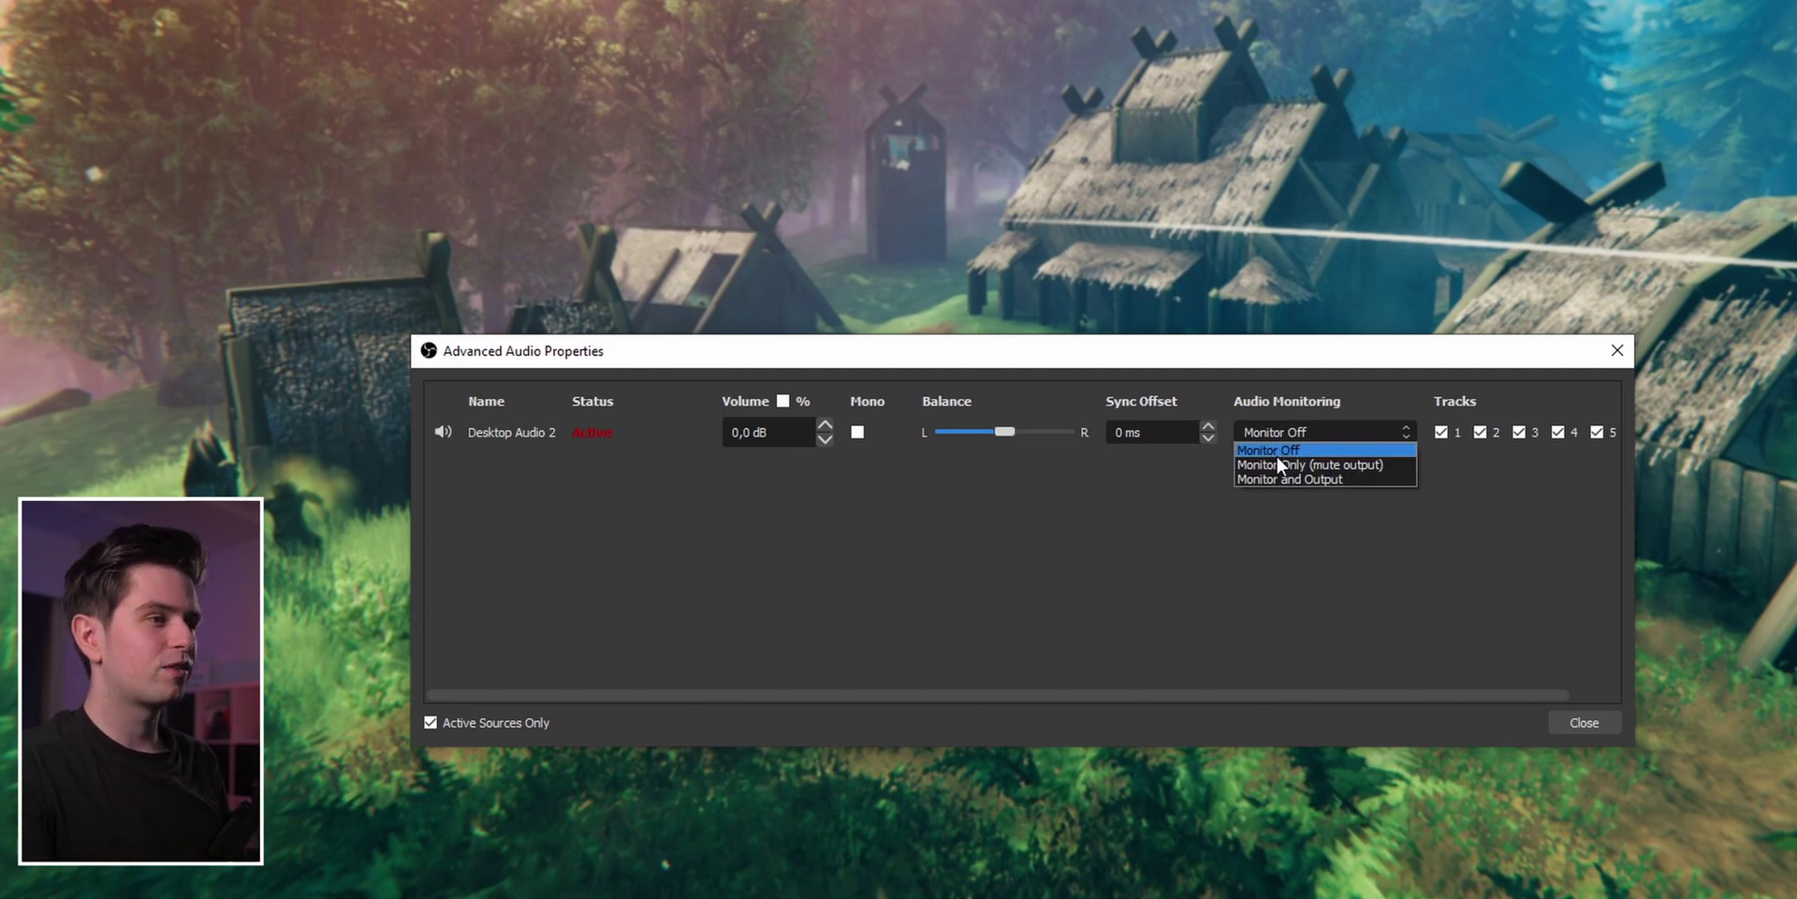
left_click(1316, 464)
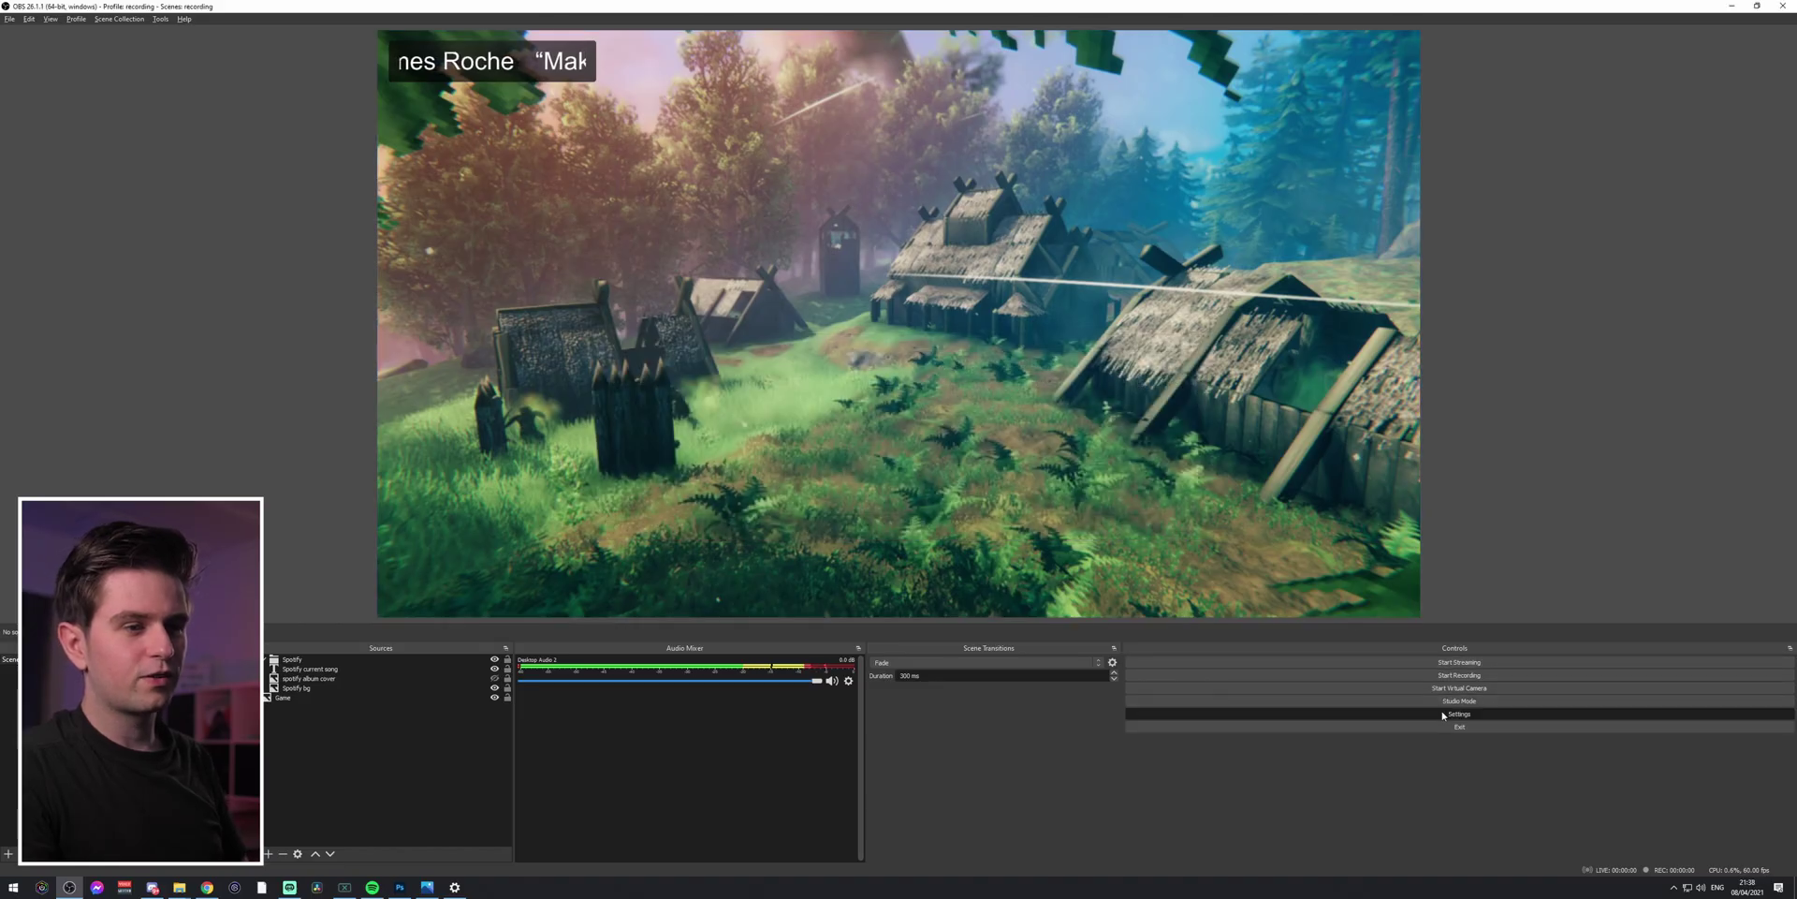
- In OBS audio settings, set Desktop Audio to Headphones (4- Arctis 7 Game)
left_click(1443, 715)
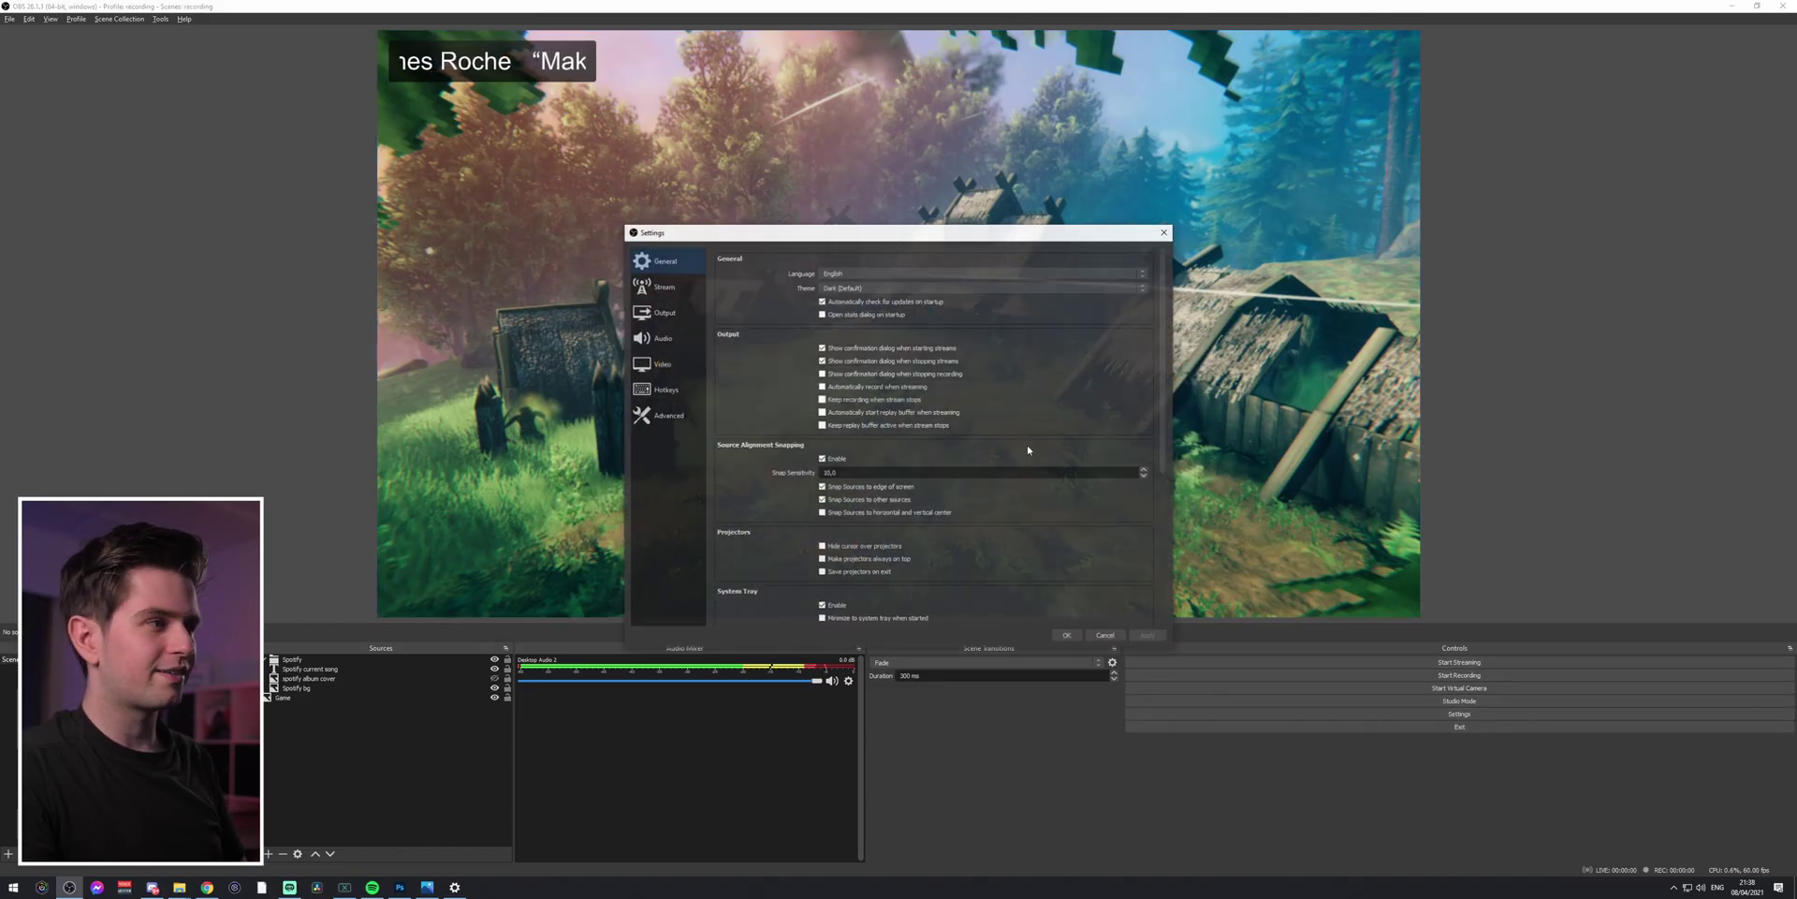
left_click(660, 337)
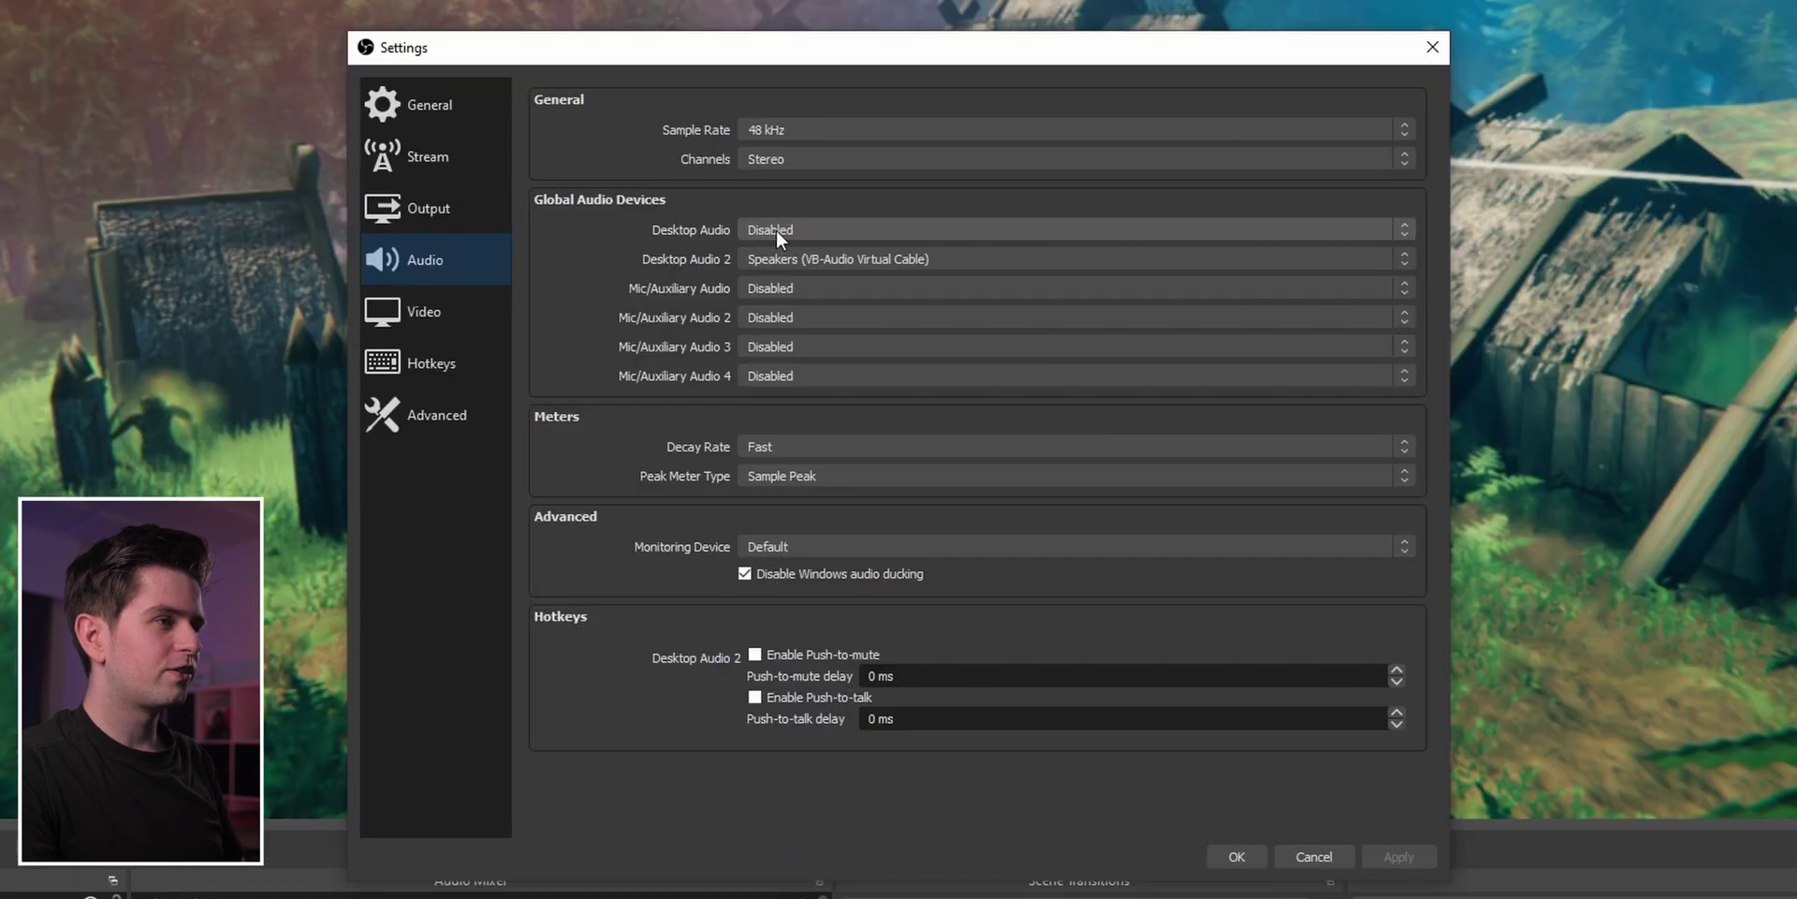
left_click(777, 228)
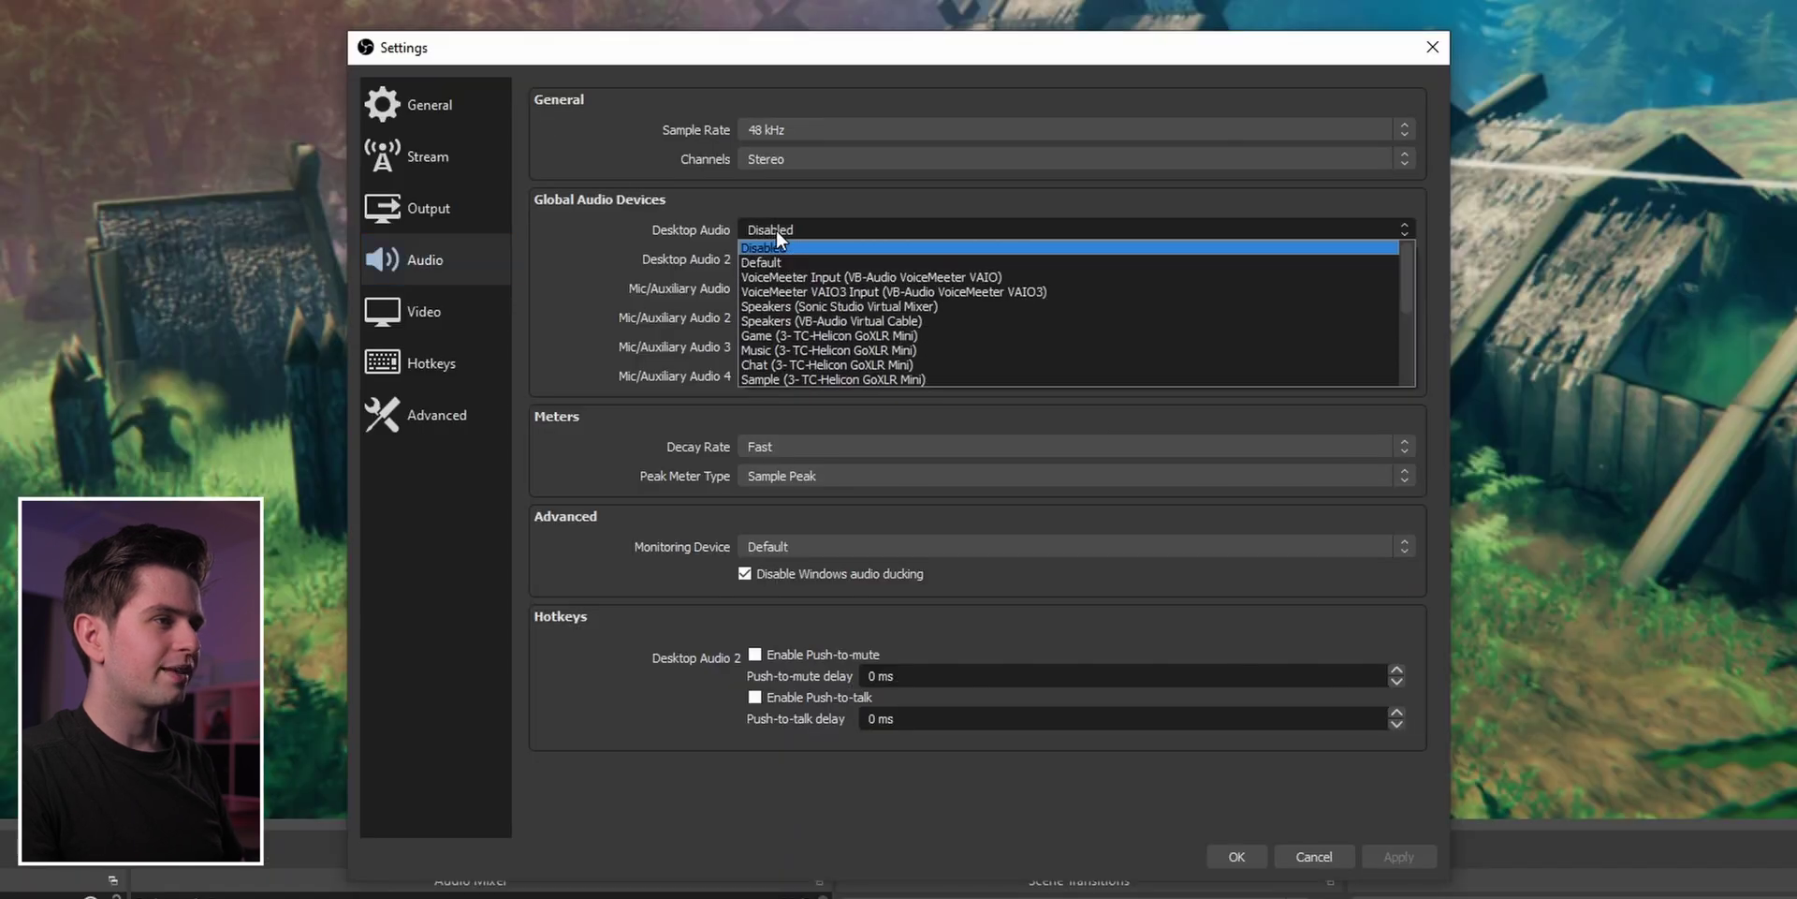
scroll(814, 281, "down", 2)
left_click(919, 380)
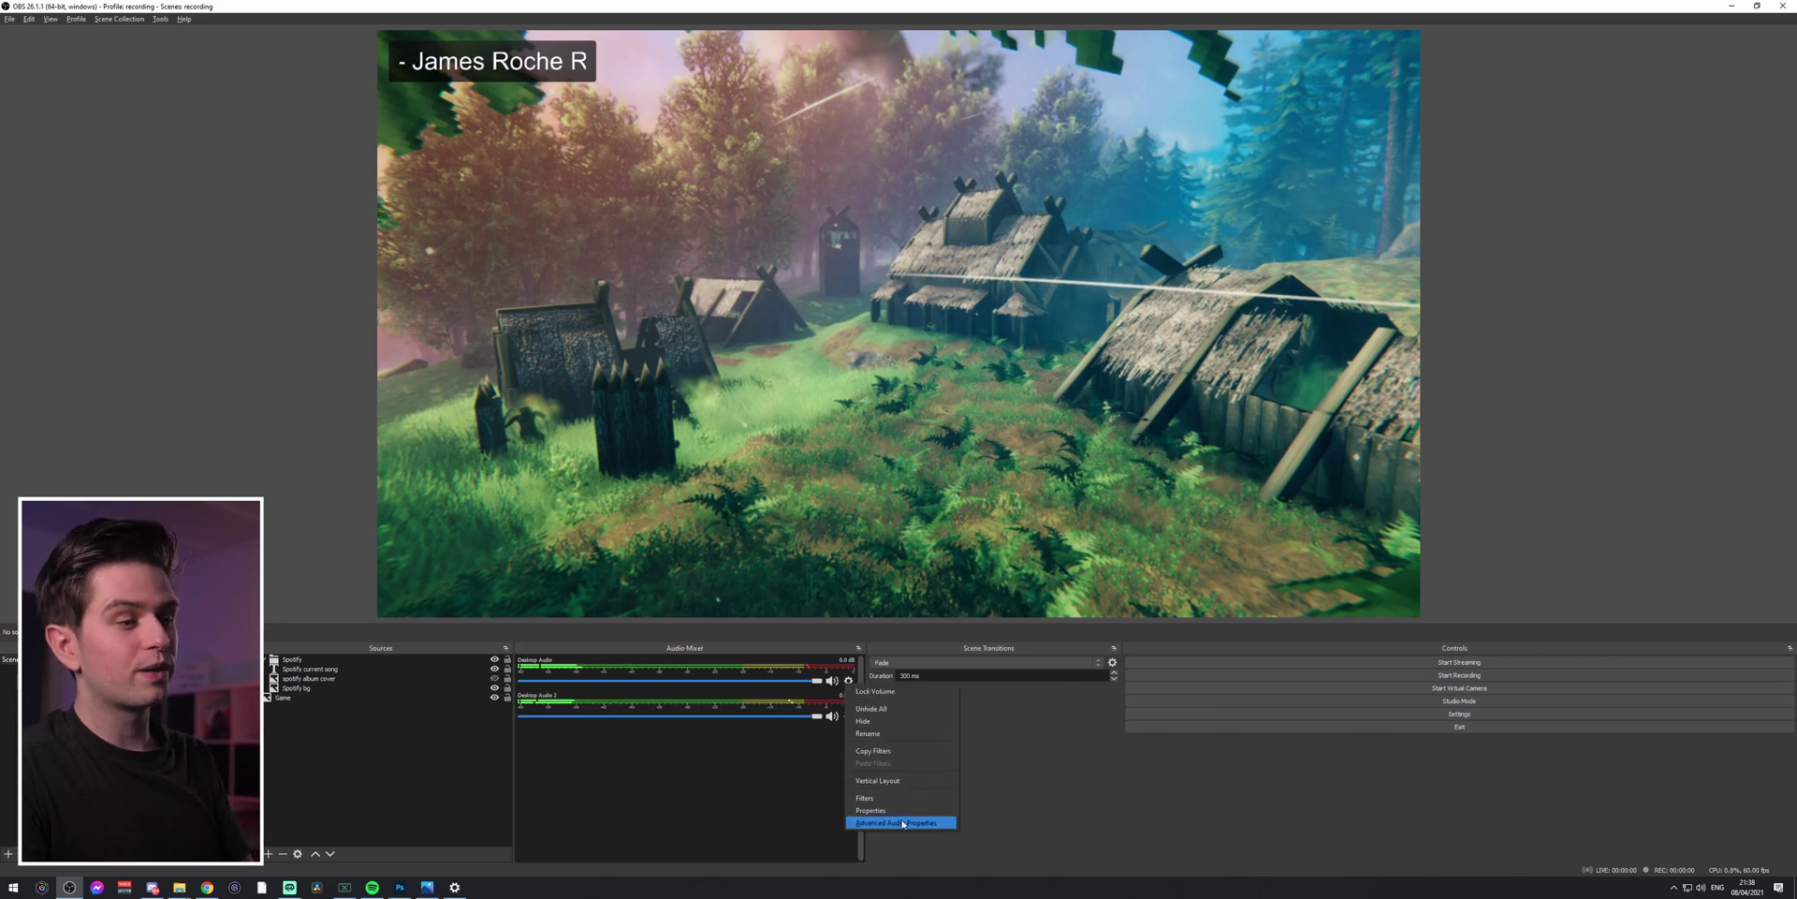
- Set Desktop Audio 2 monitoring back to Monitor Off and close Advanced Audio Properties
left_click(901, 823)
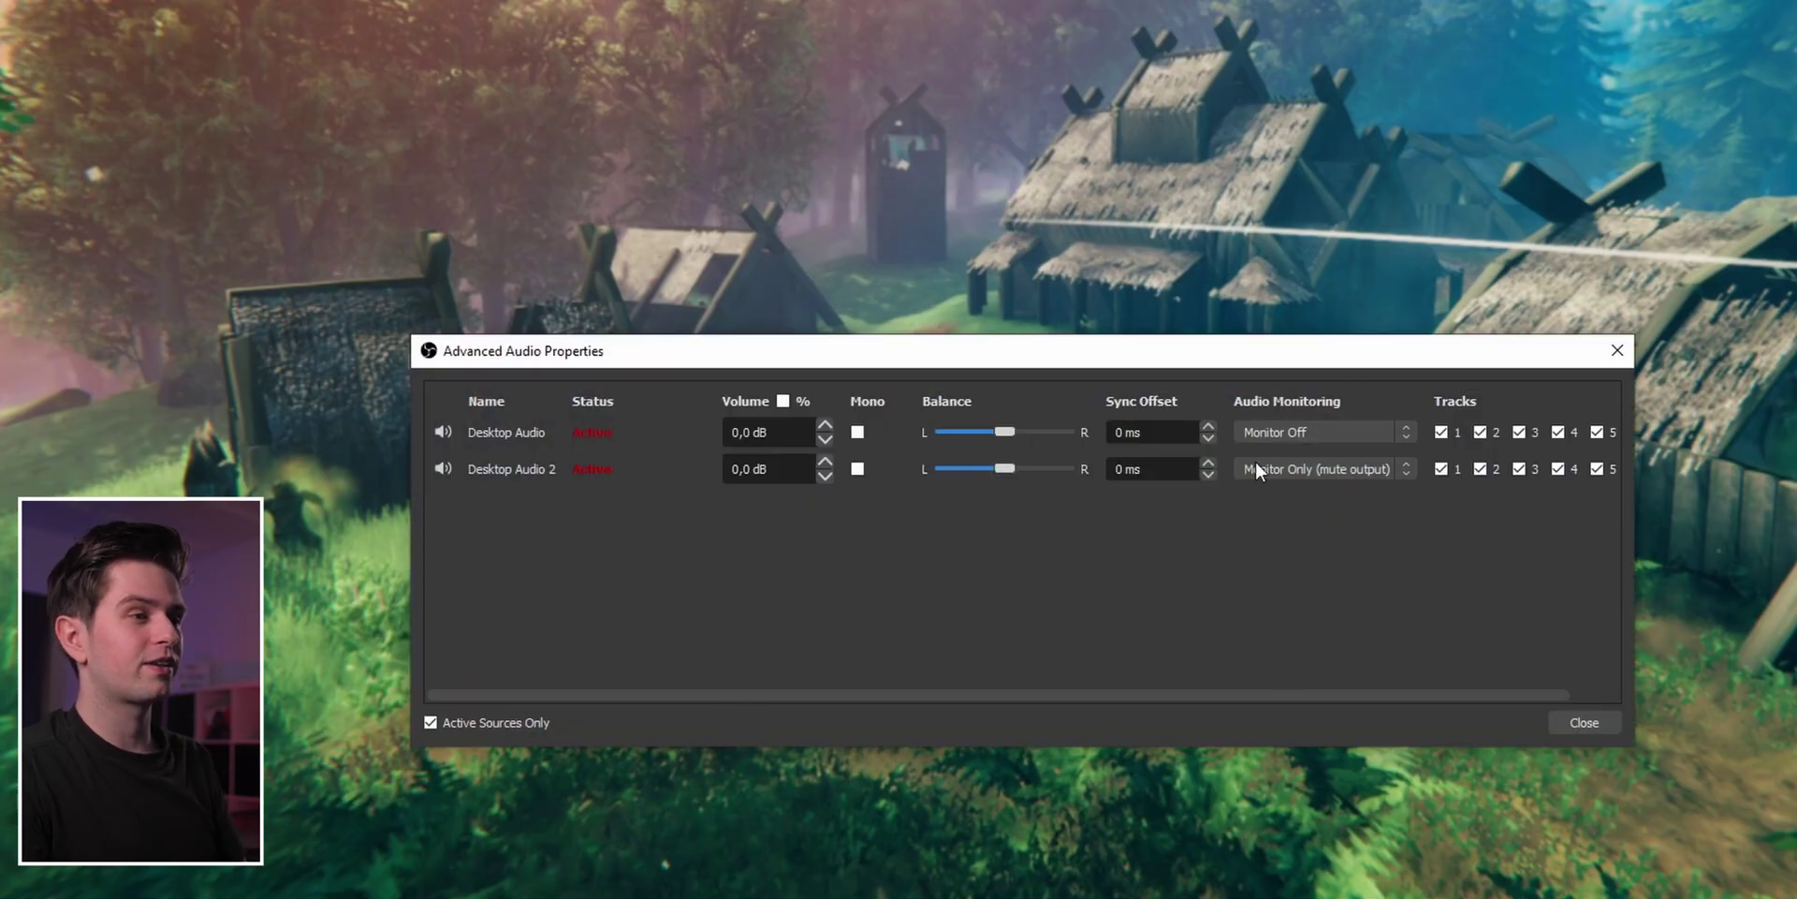
left_click(1312, 476)
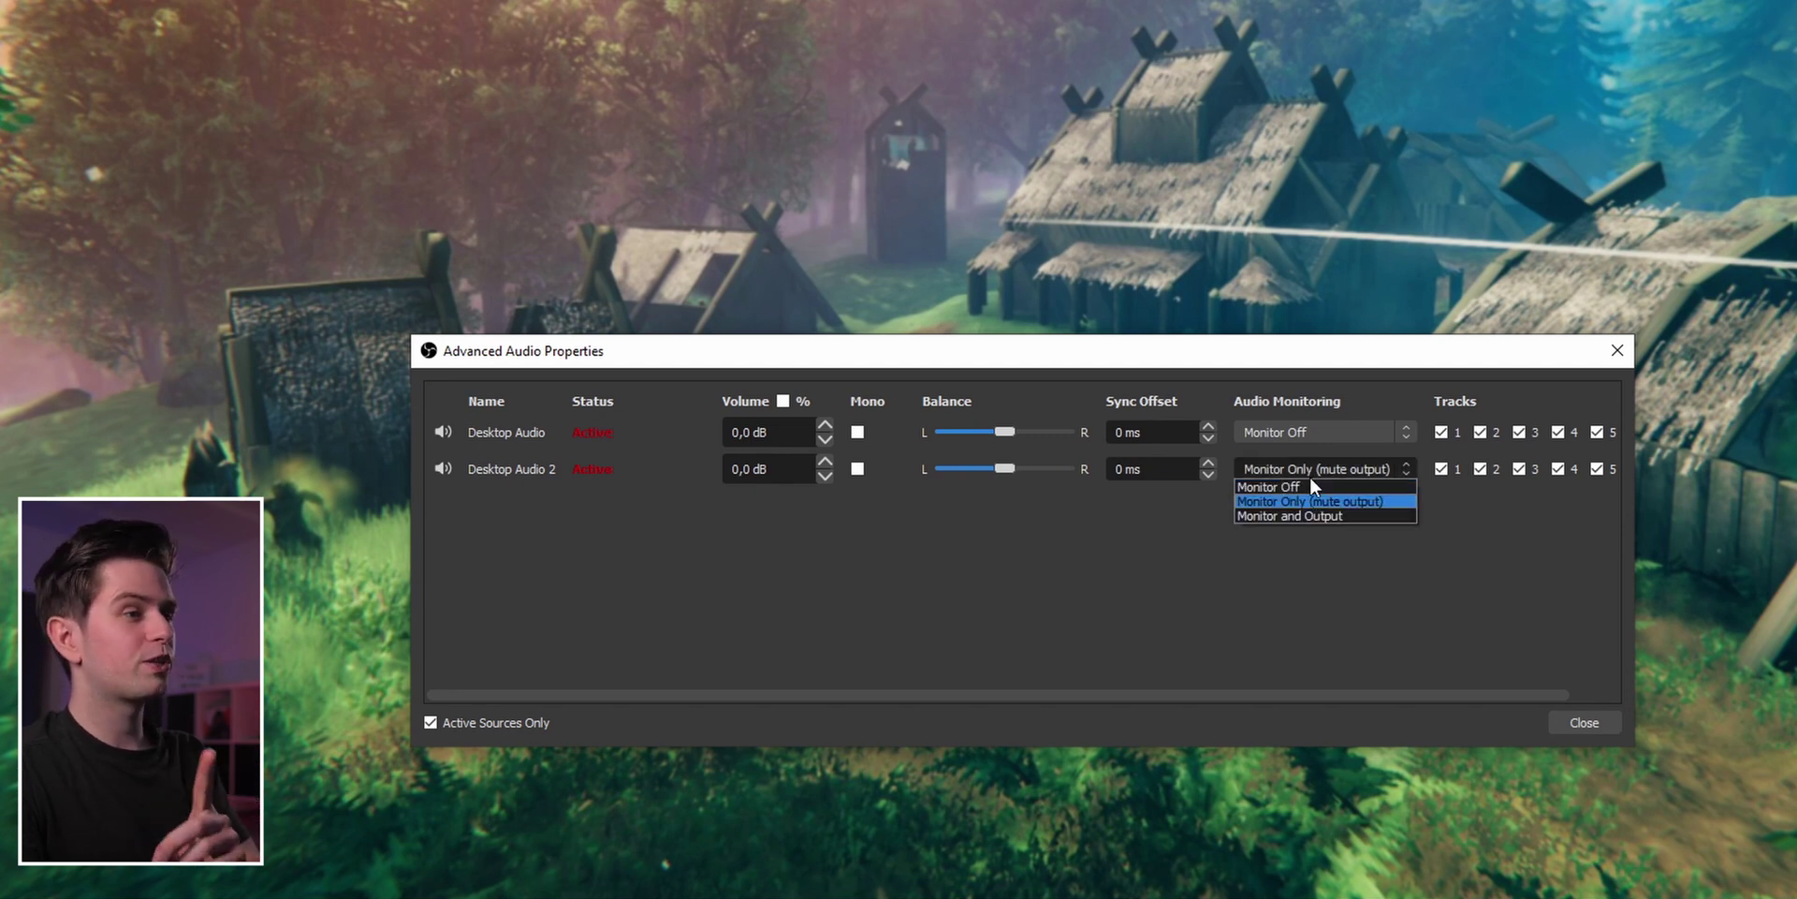
left_click(1310, 486)
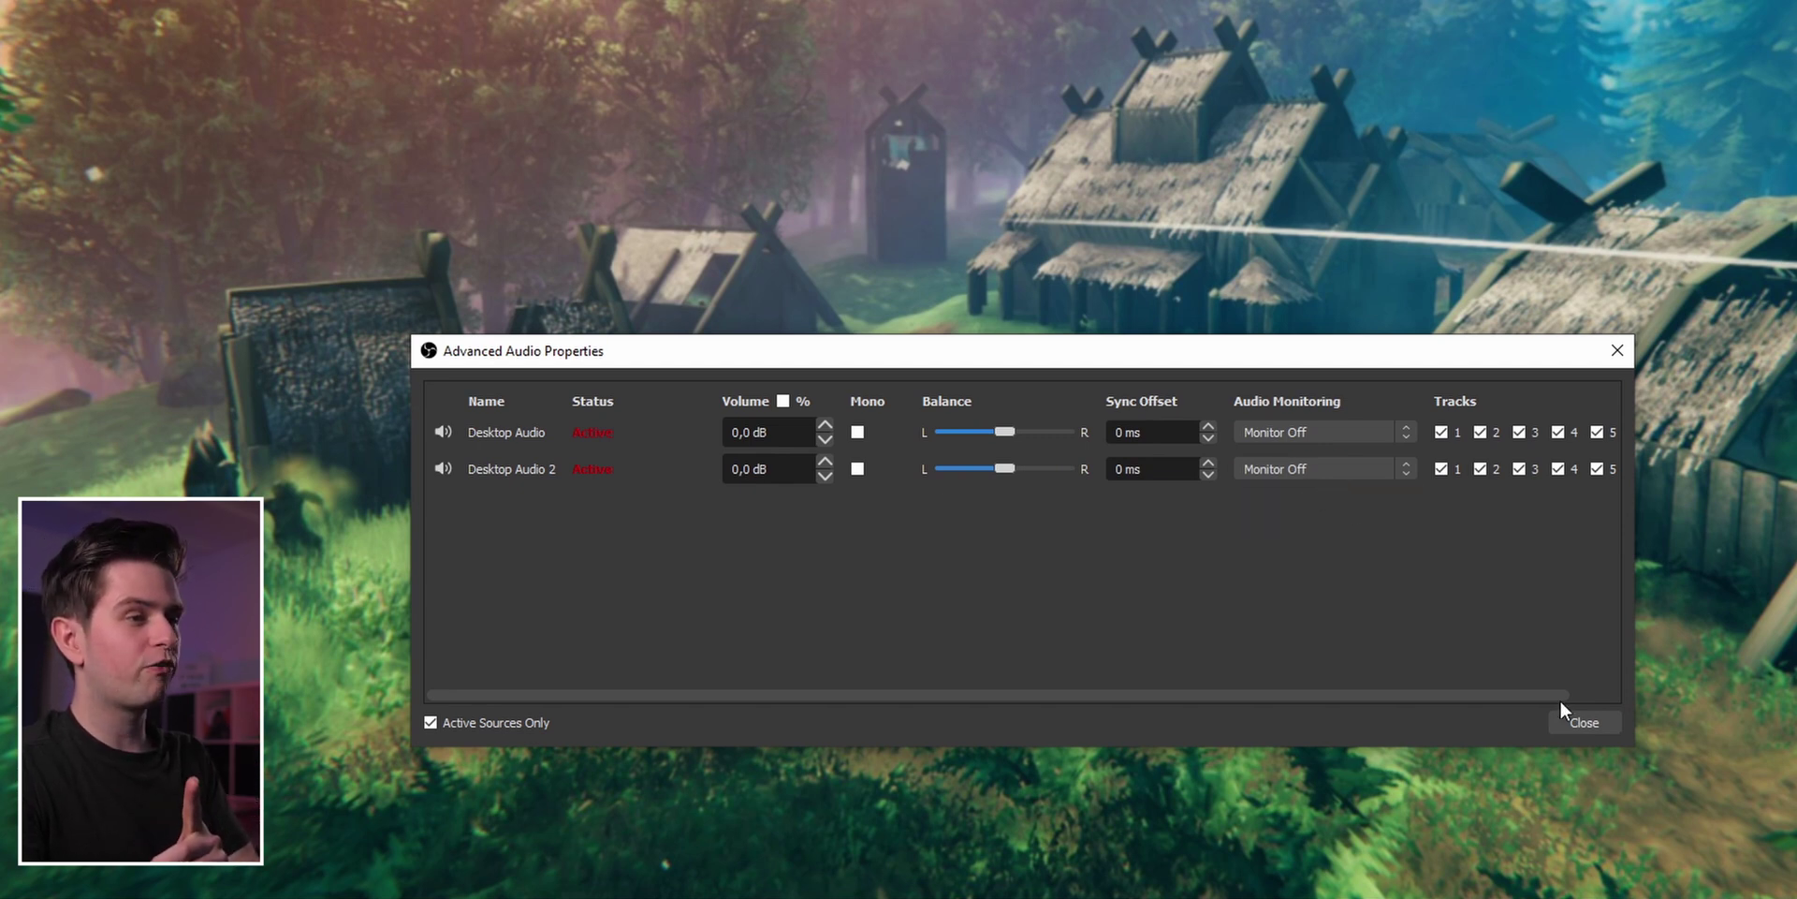
left_click(1573, 721)
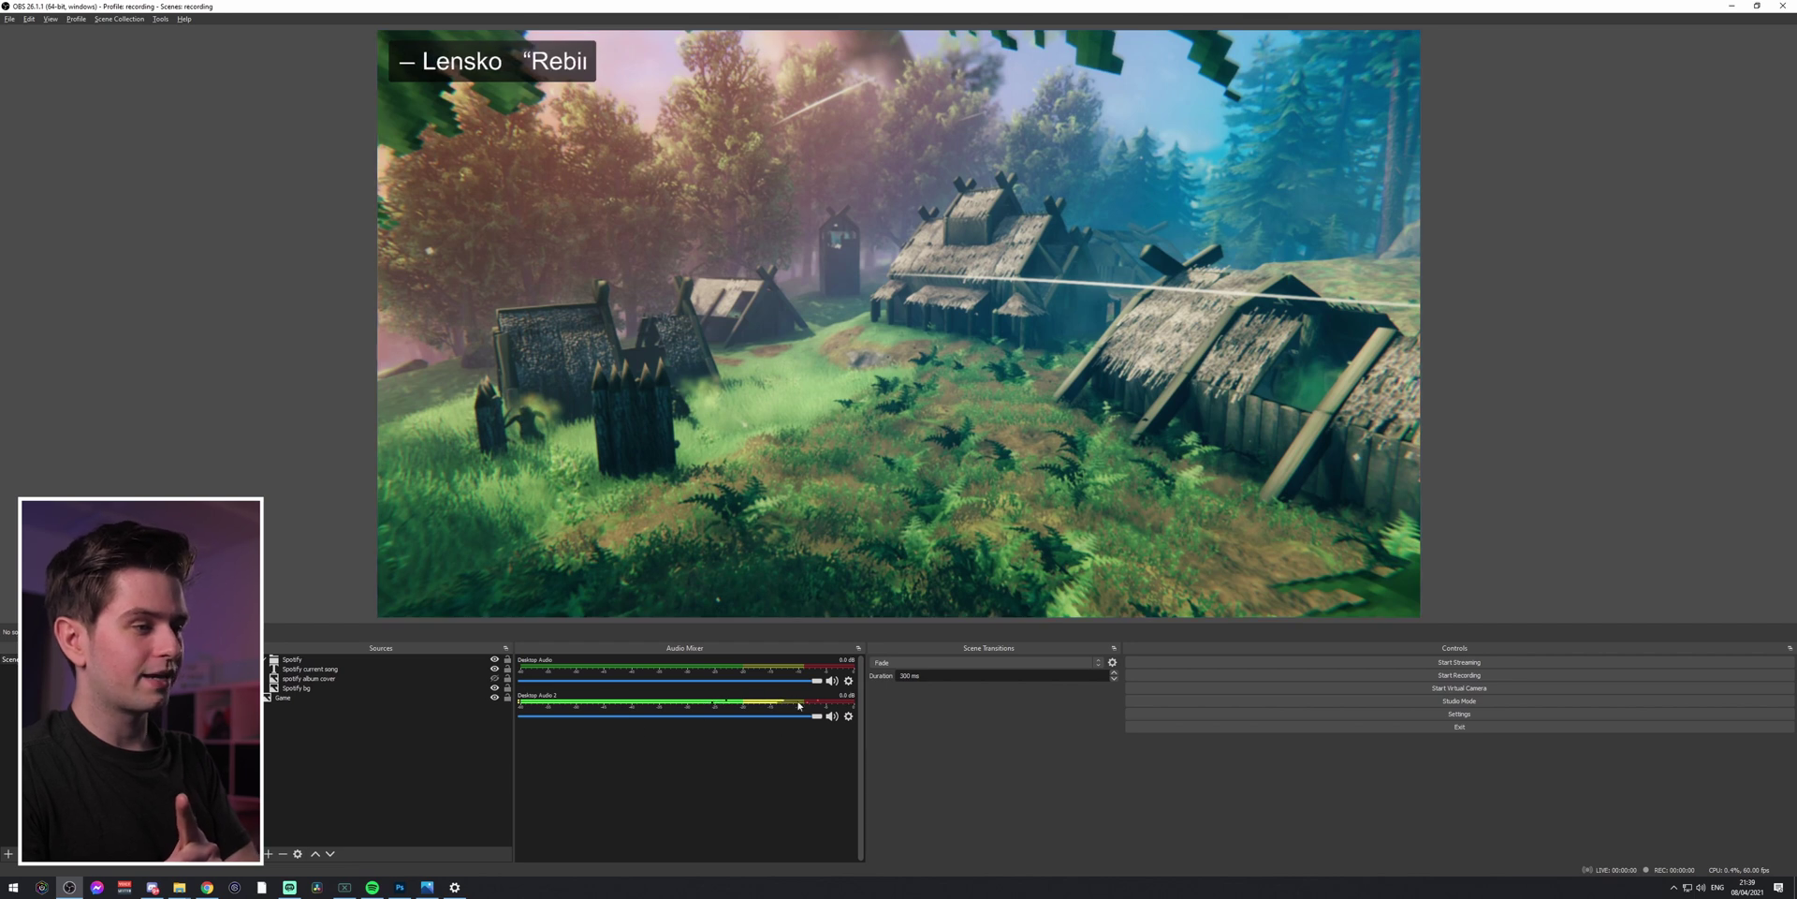